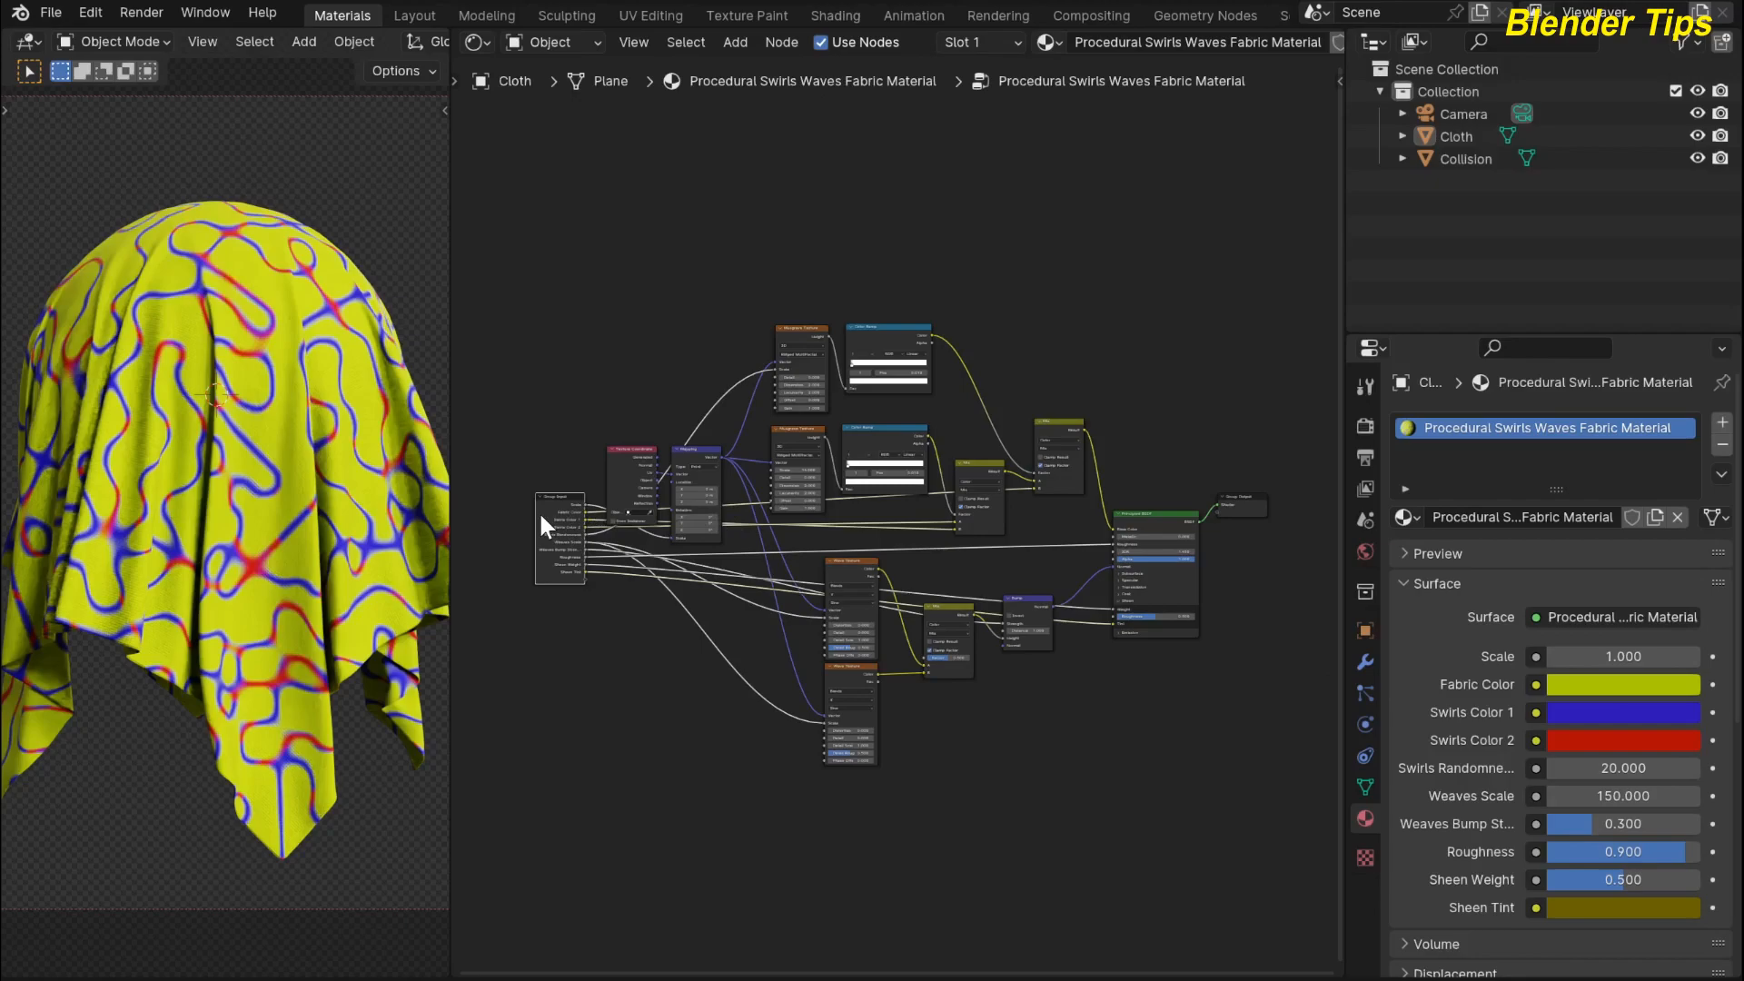
Step: Leave the node group's interior and bring the Procedural Swirls Waves Fabric Material node into close view
key(Tab)
scroll(701, 512, up, 6)
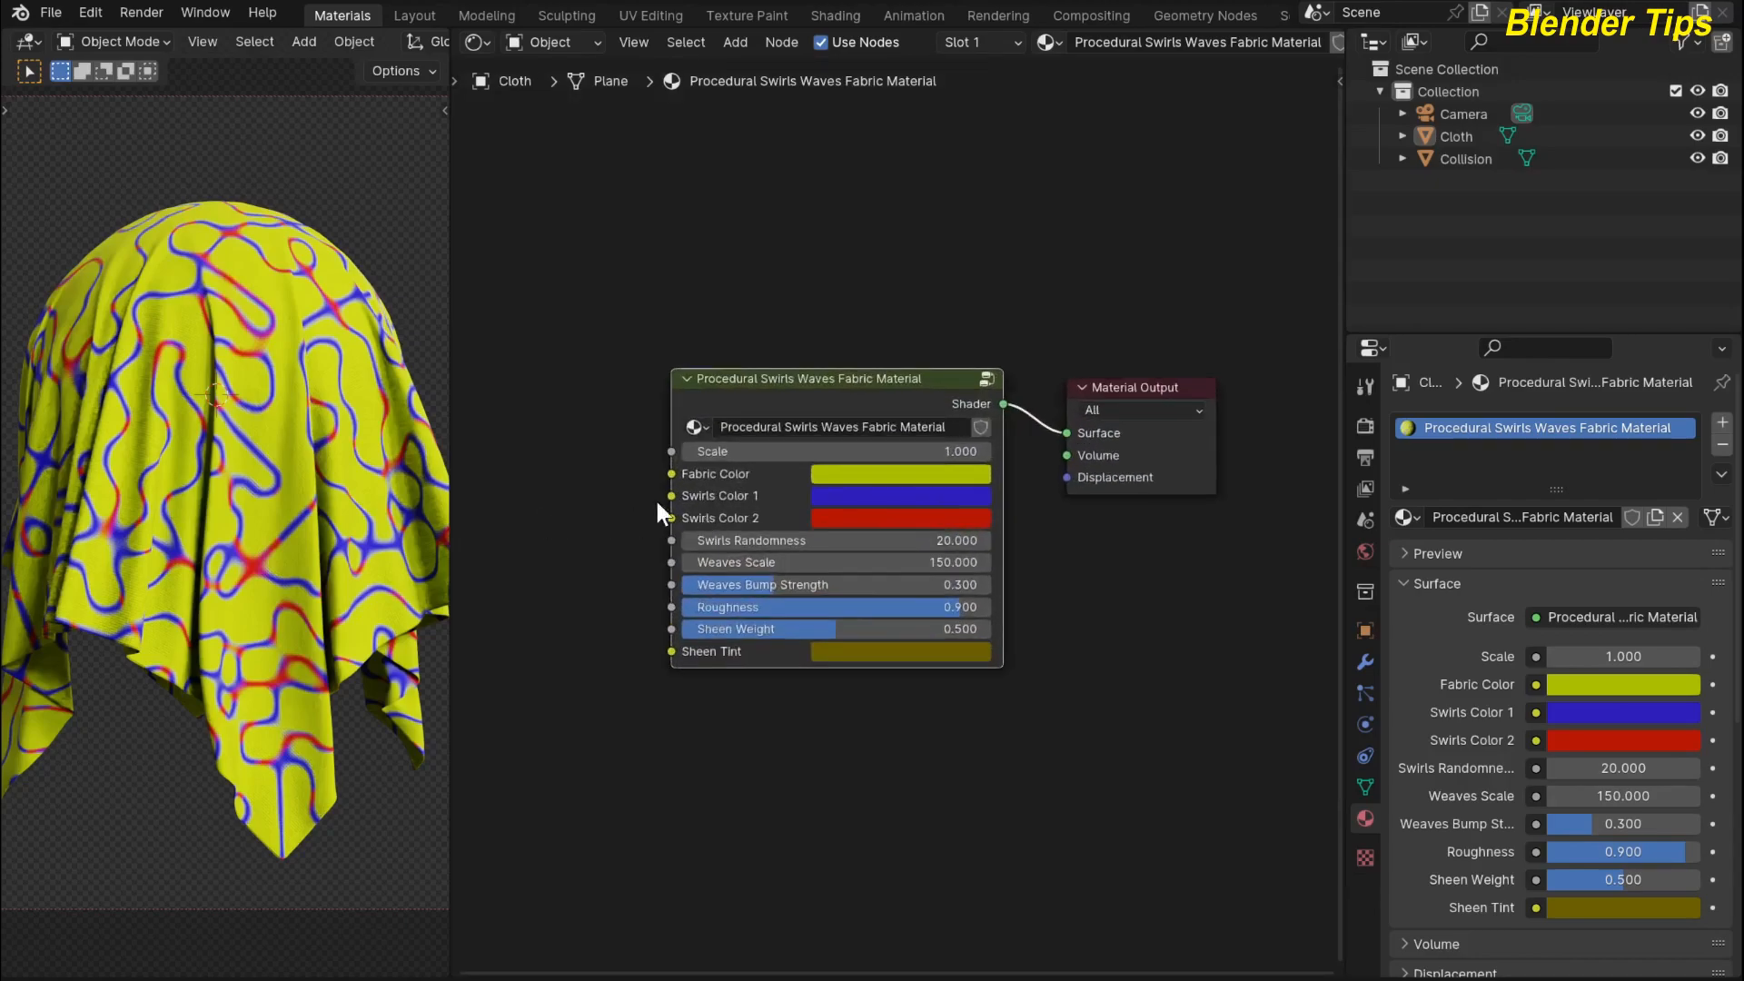
mouse_move(548, 361)
middle_down()
mouse_move(552, 391)
mouse_move(569, 372)
middle_up()
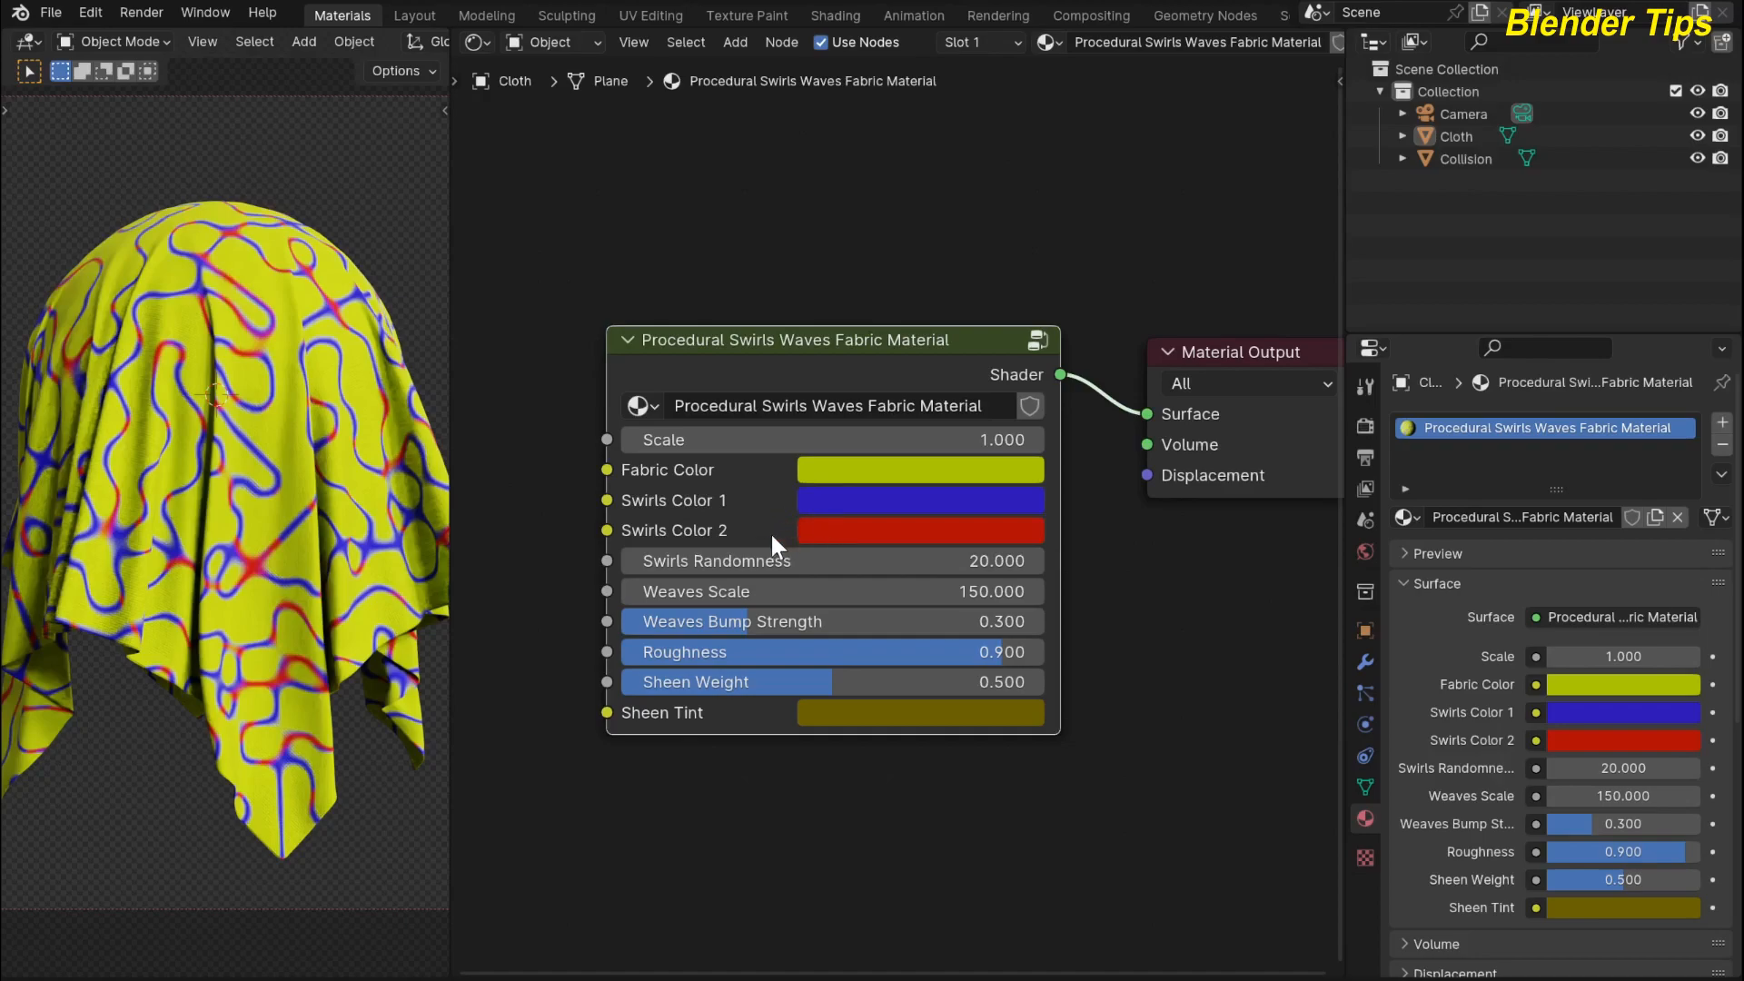
scroll(756, 372, up, 1)
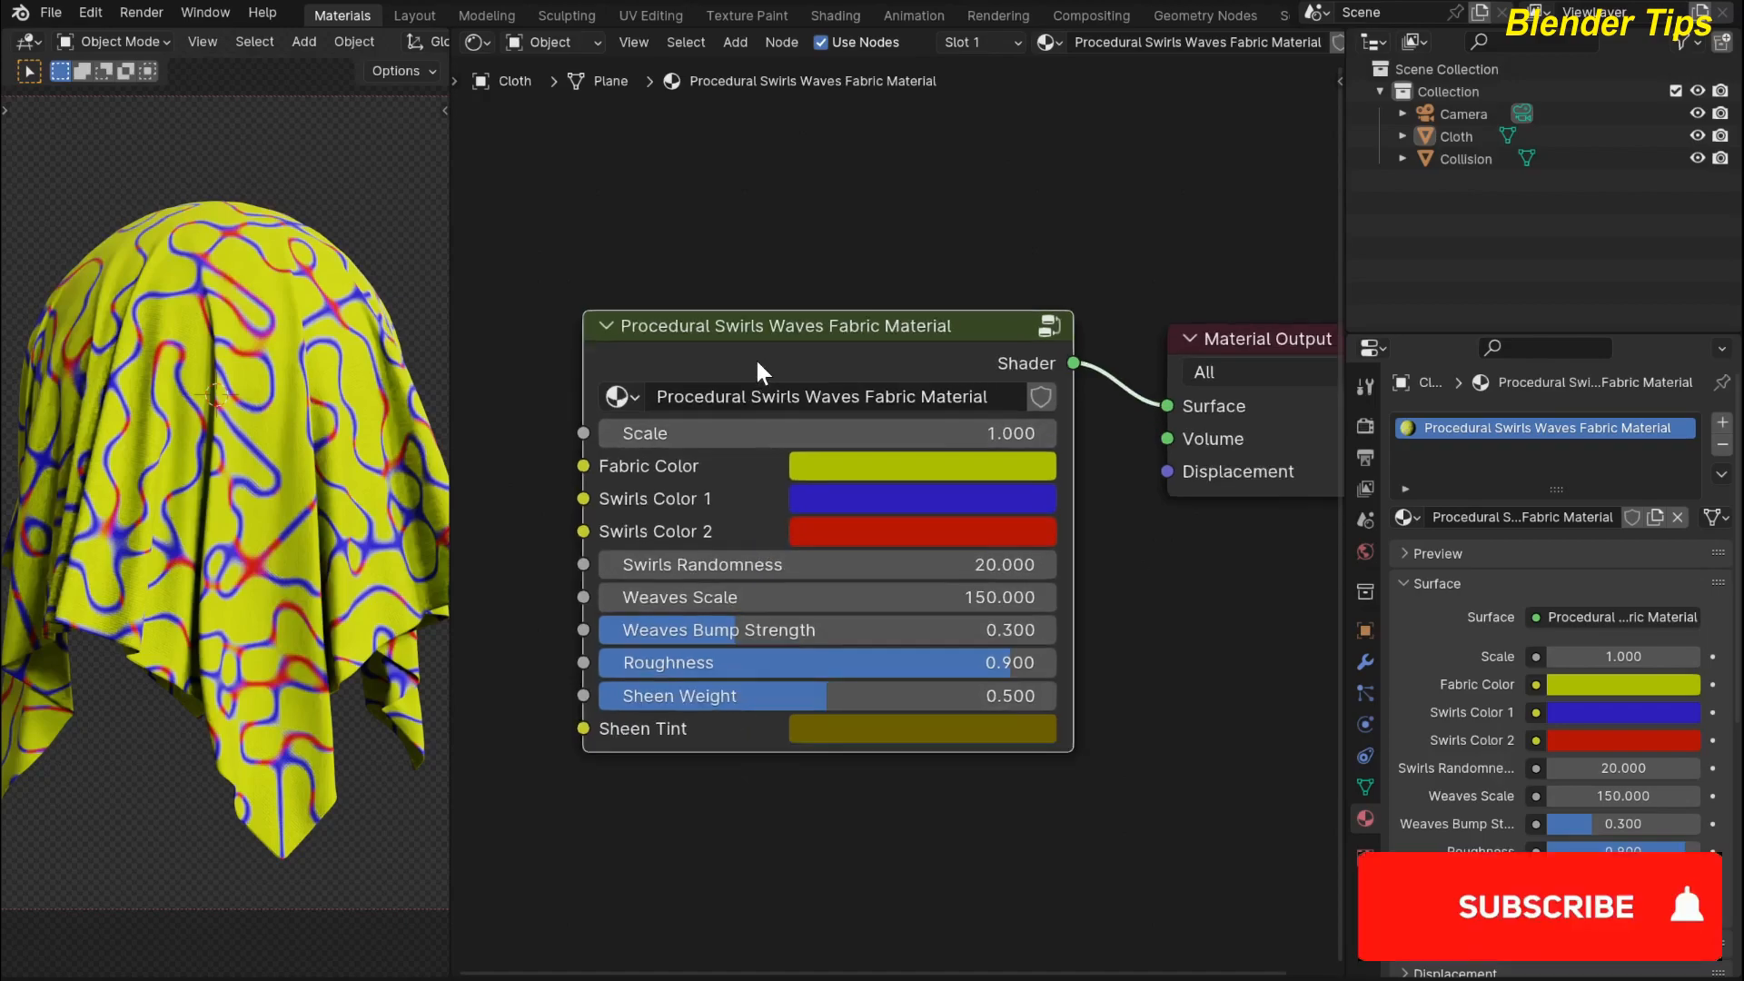
middle_drag(757, 362, 757, 351)
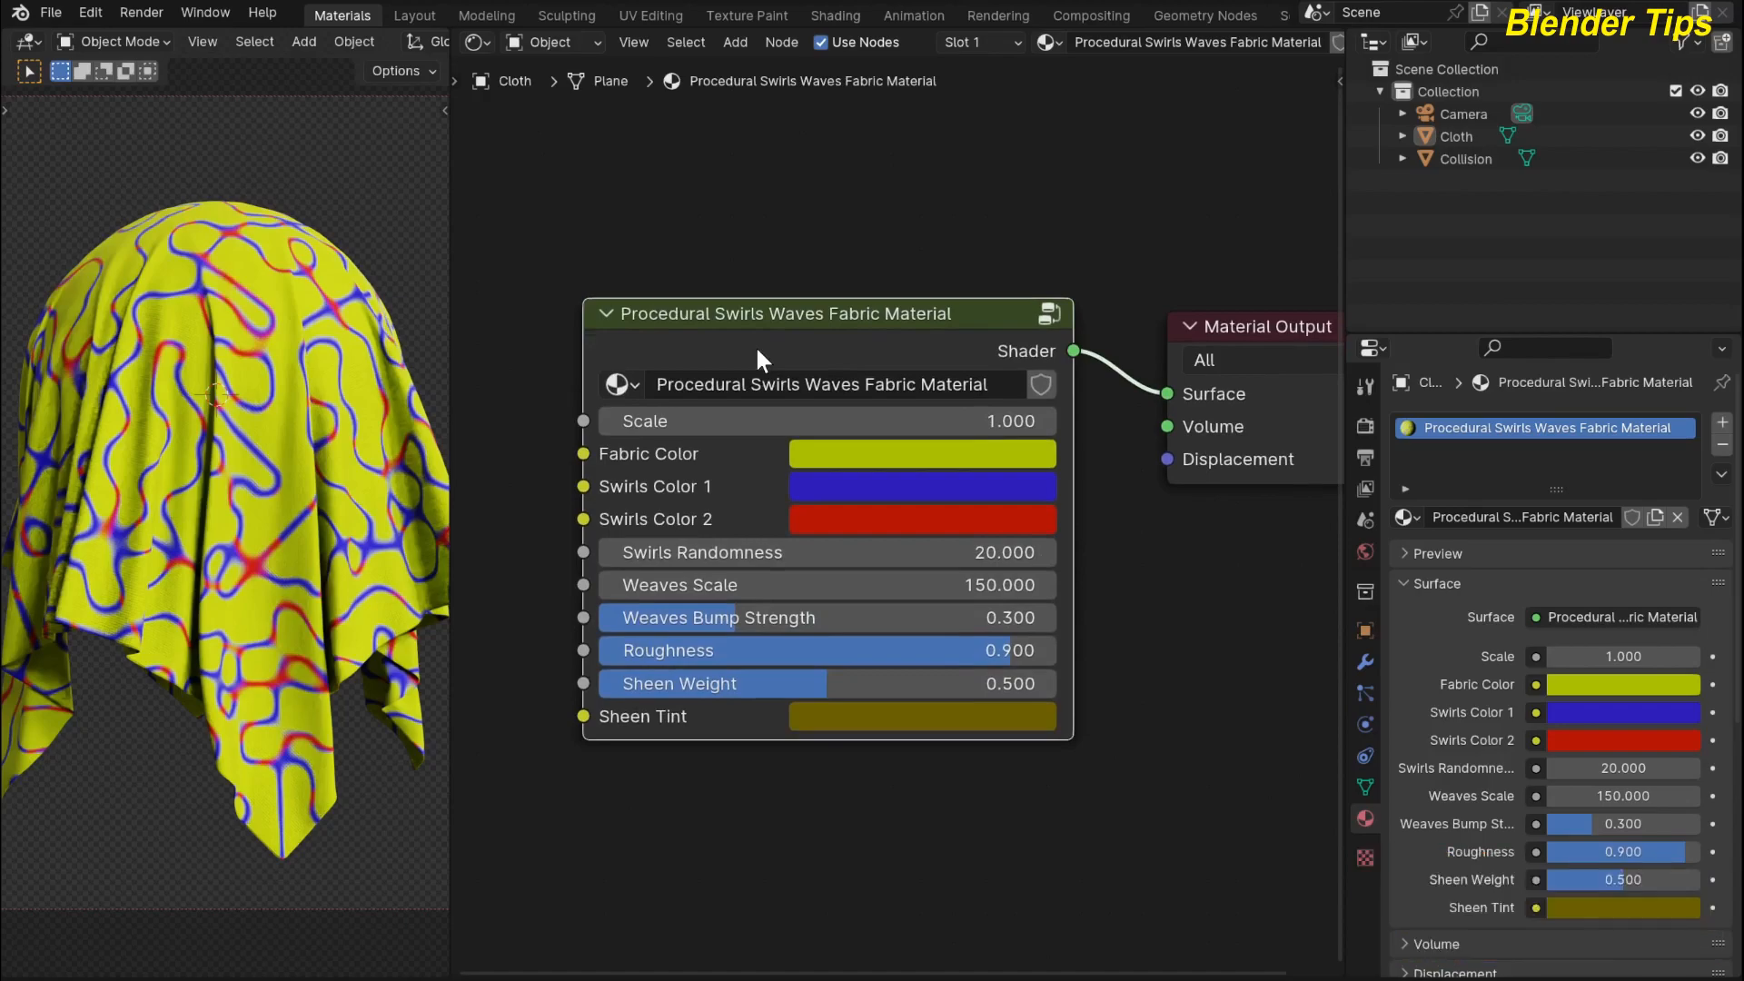
scroll(750, 460, up, 2)
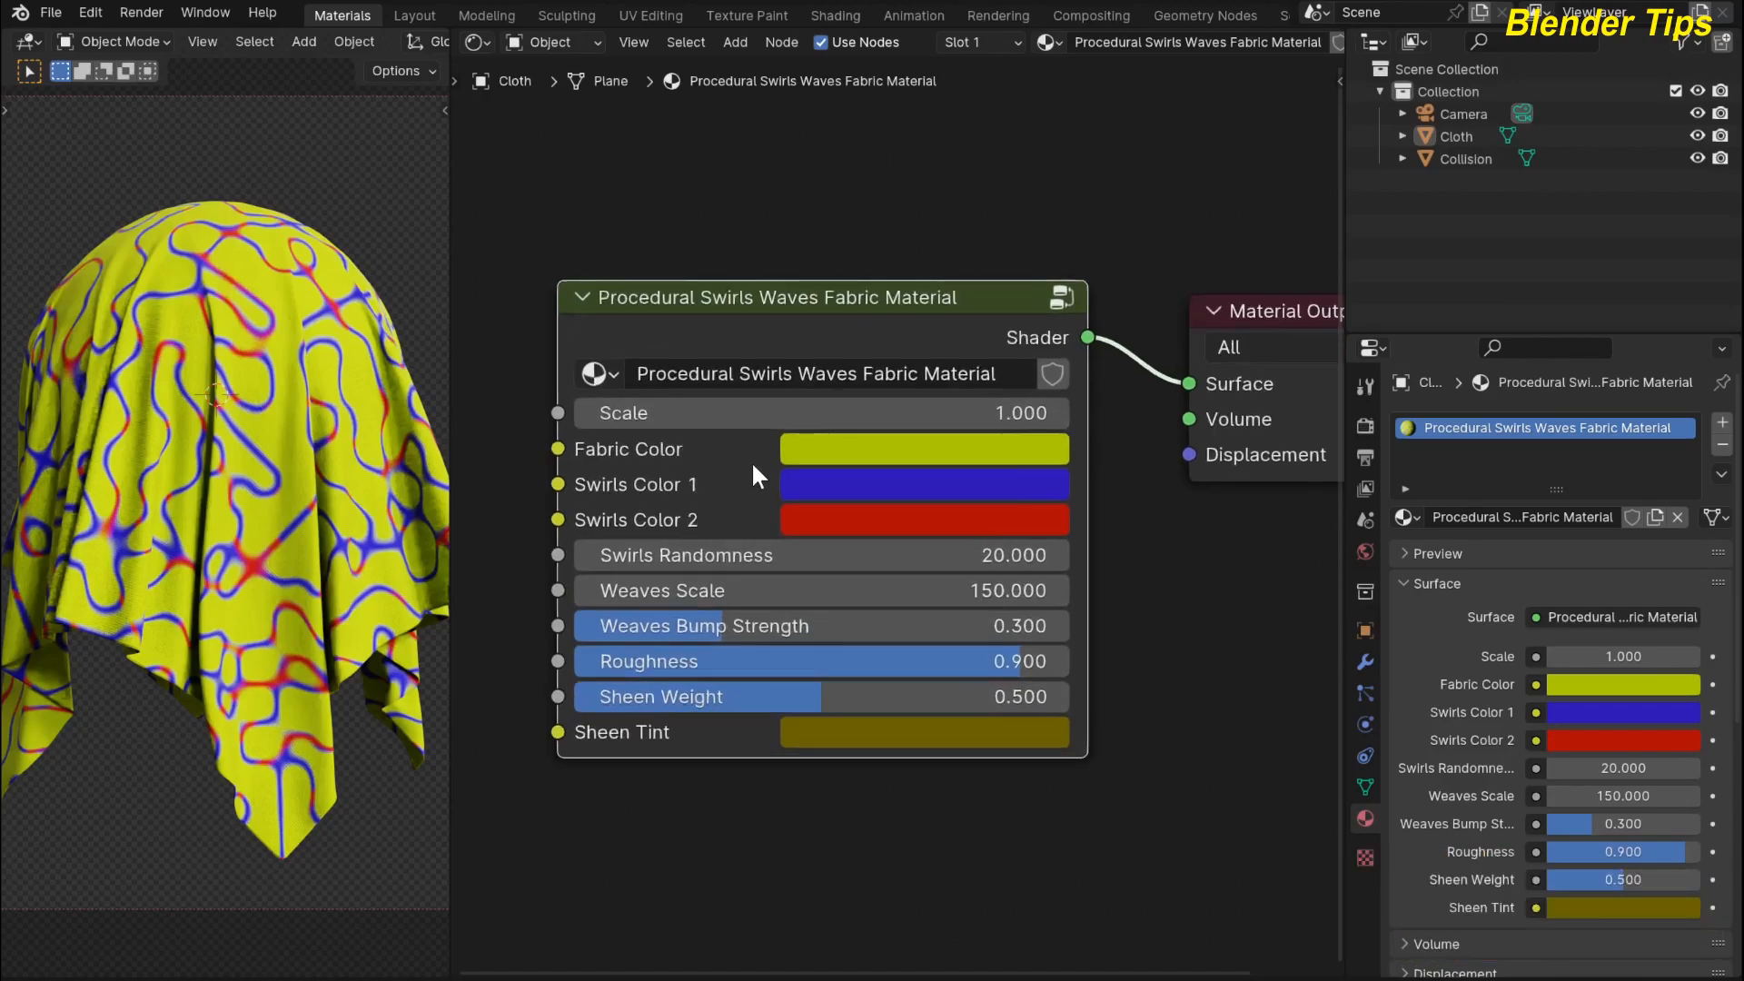
Step: Try a green Fabric Color with hue 0.396 and saturation 0.867 on the fabric material node
click(827, 442)
drag(802, 671, 903, 514)
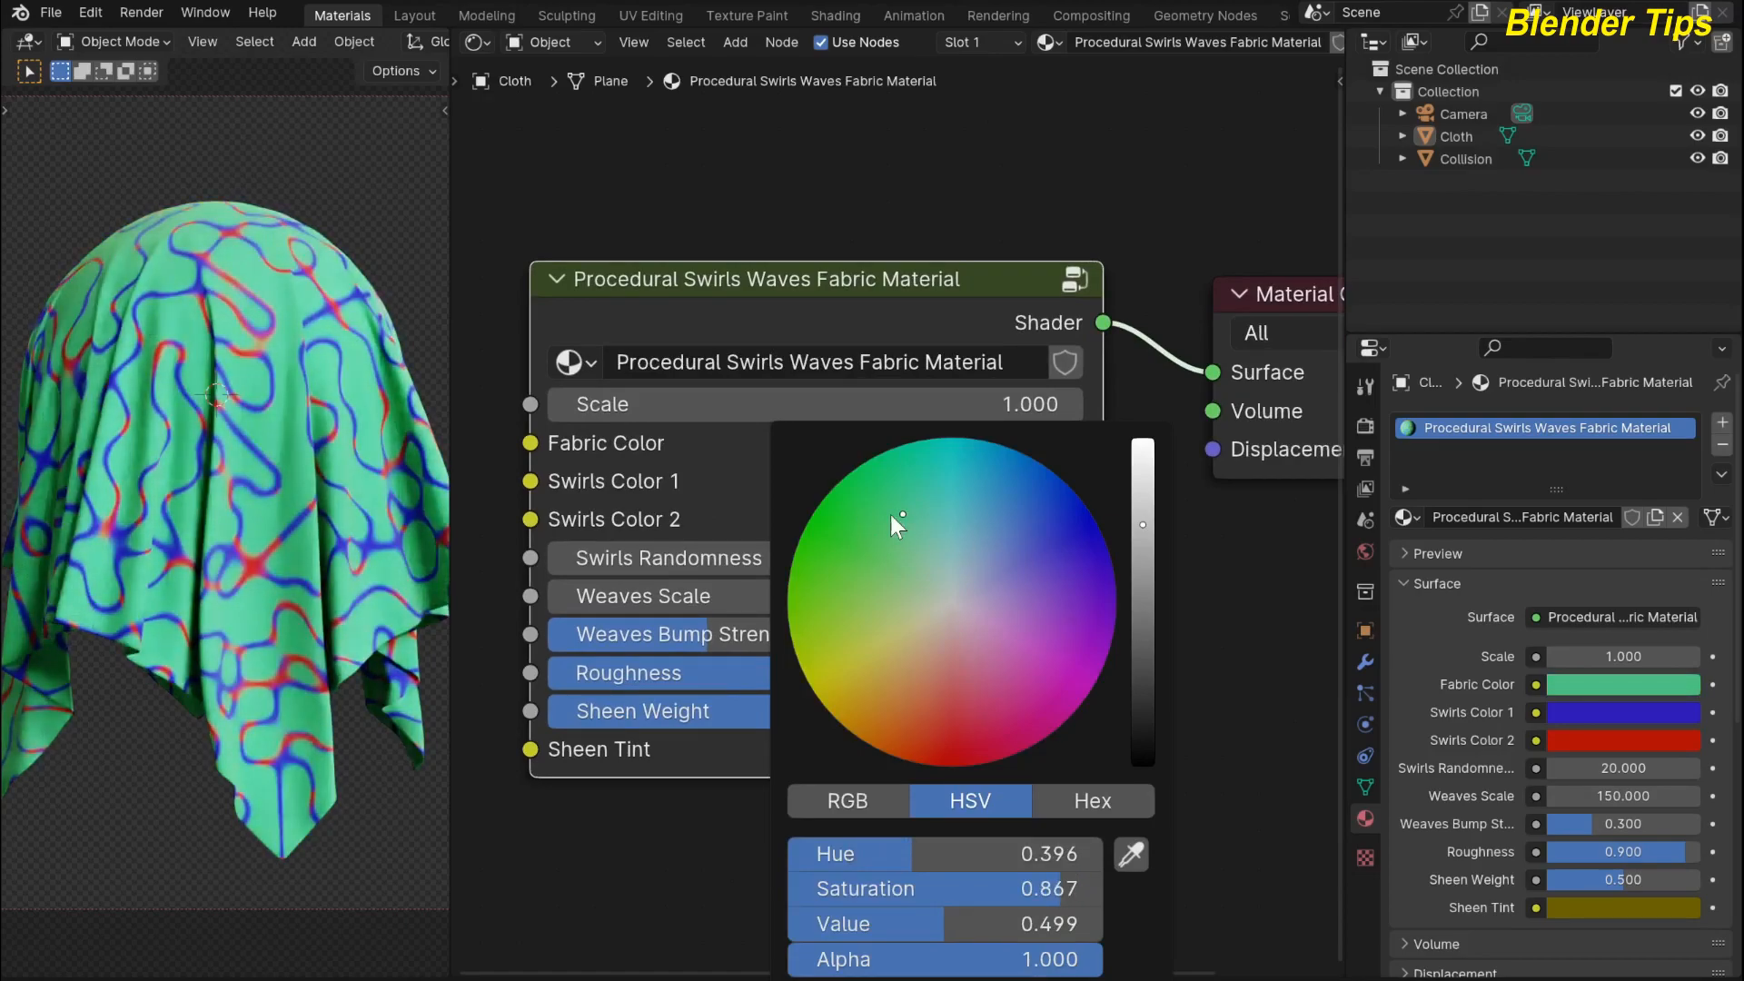
click(1226, 634)
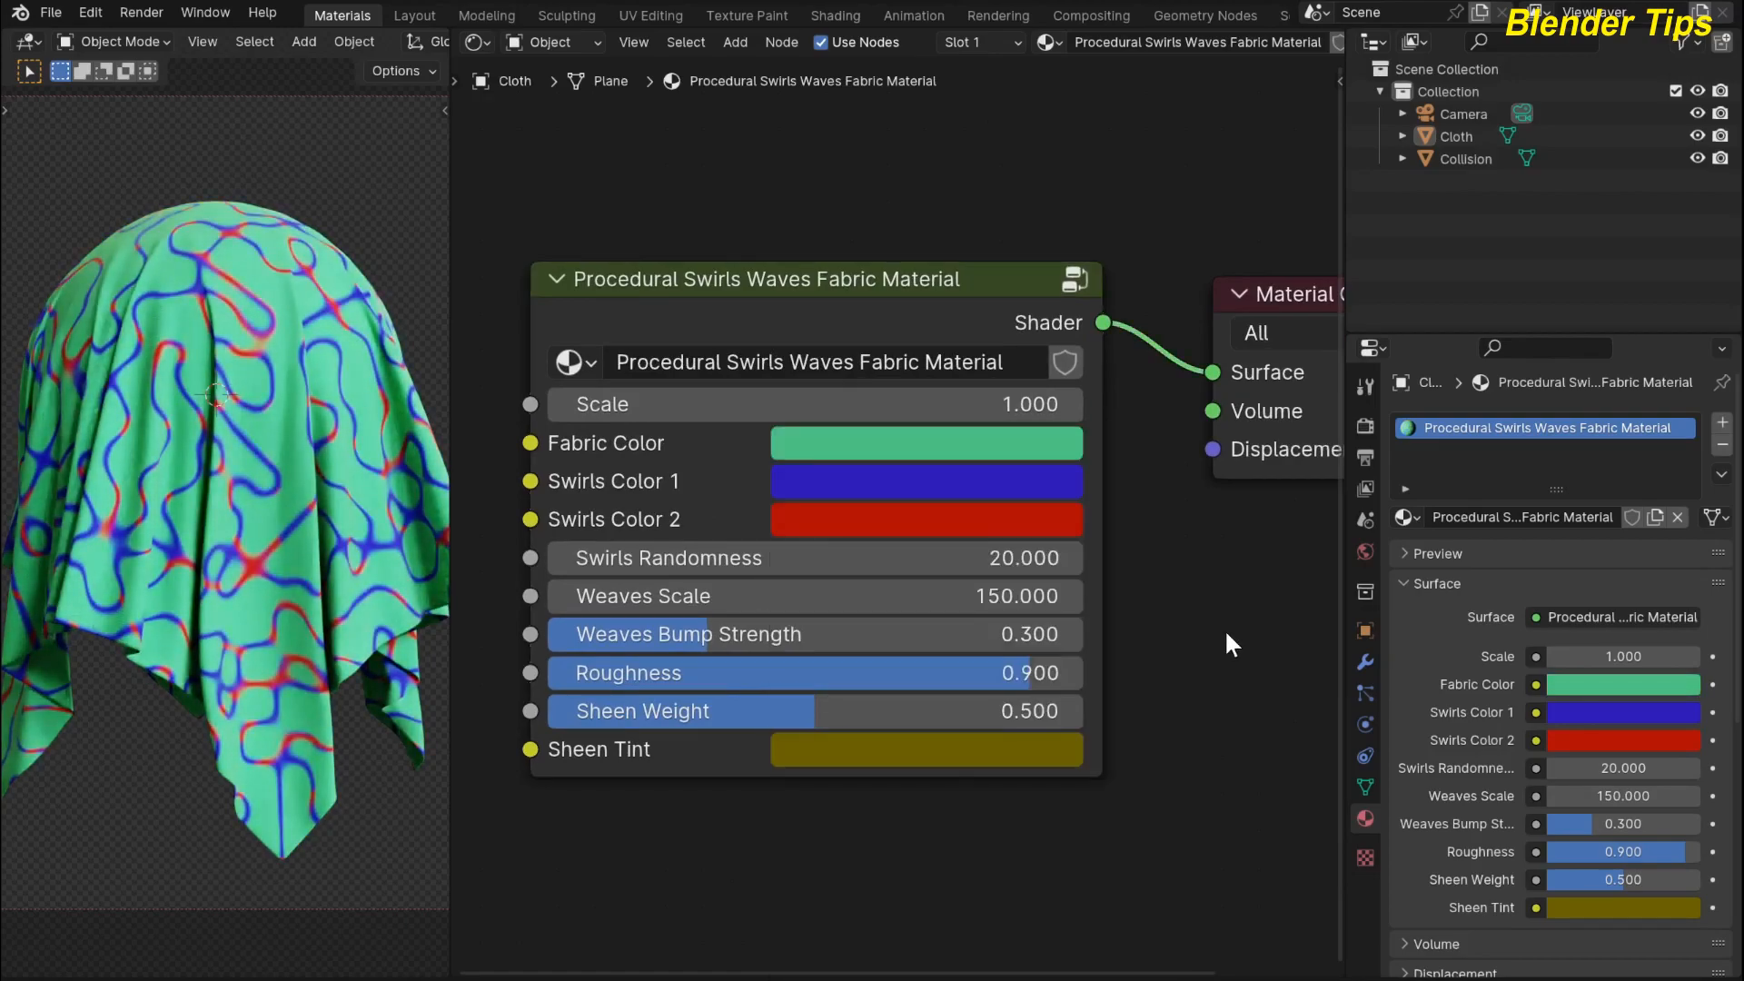
key(ctrl+z)
key(ctrl+z)
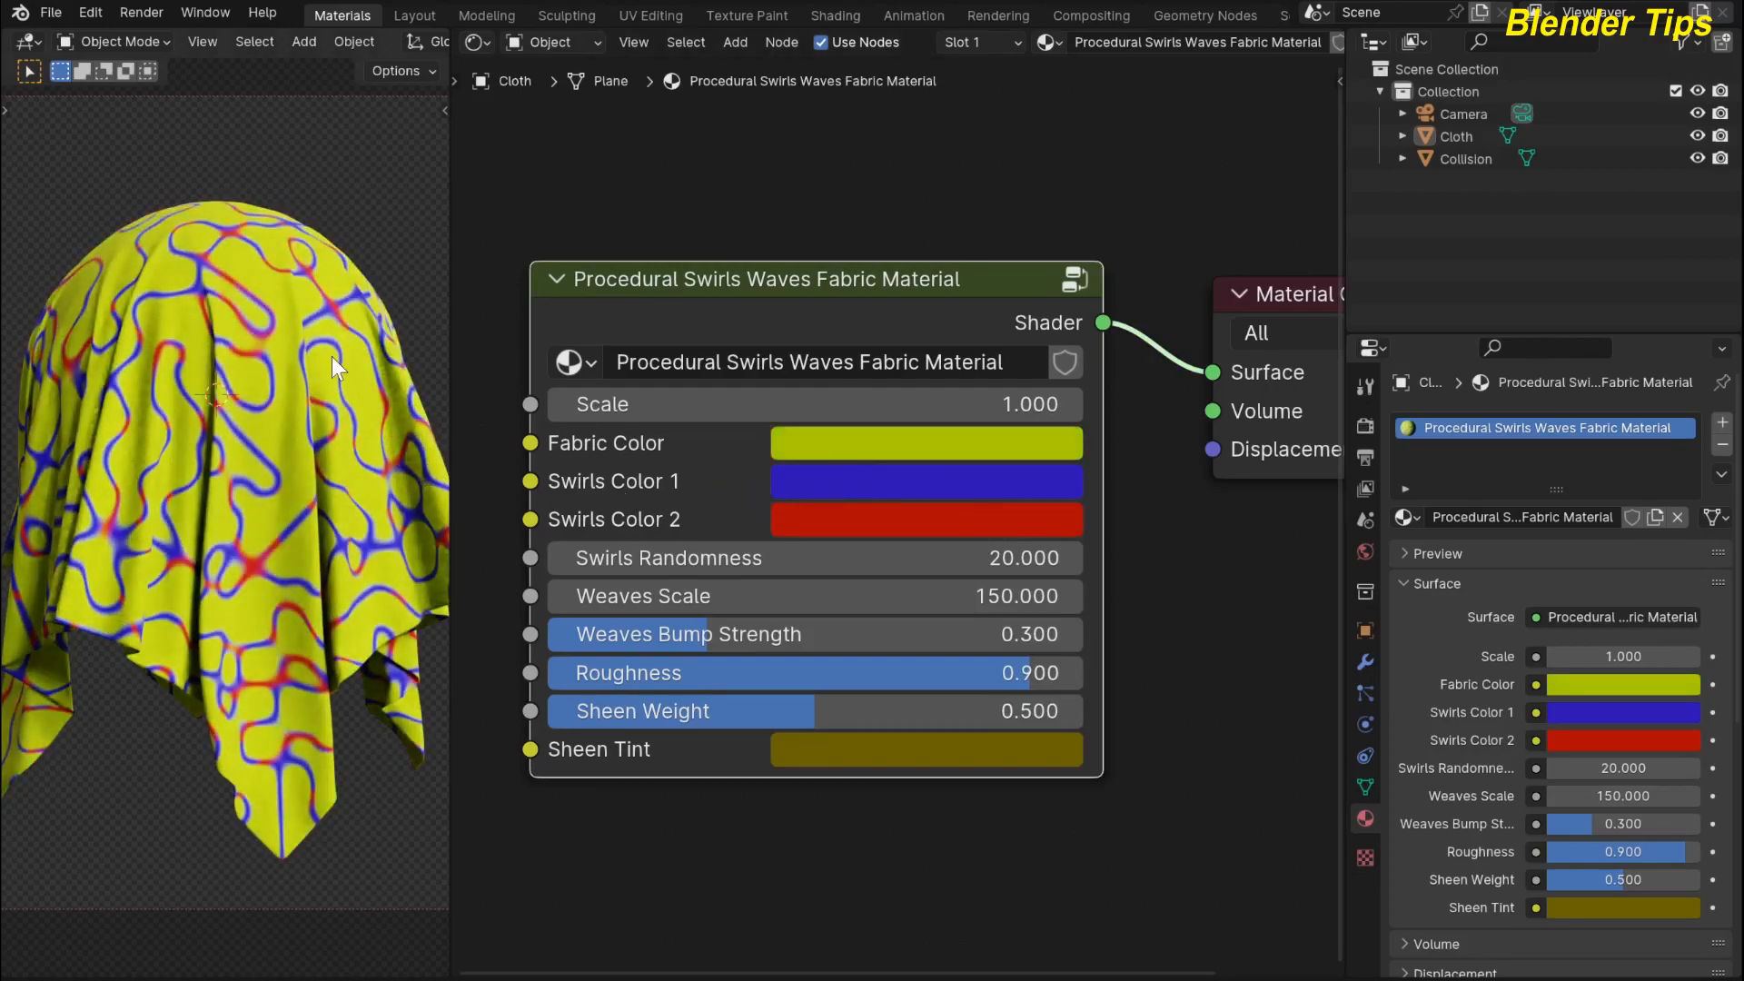
Step: Try a pink Swirls Color 1 with hue 0.960 and saturation 0.641, and a different Swirls Color 2
click(800, 491)
drag(845, 534, 972, 661)
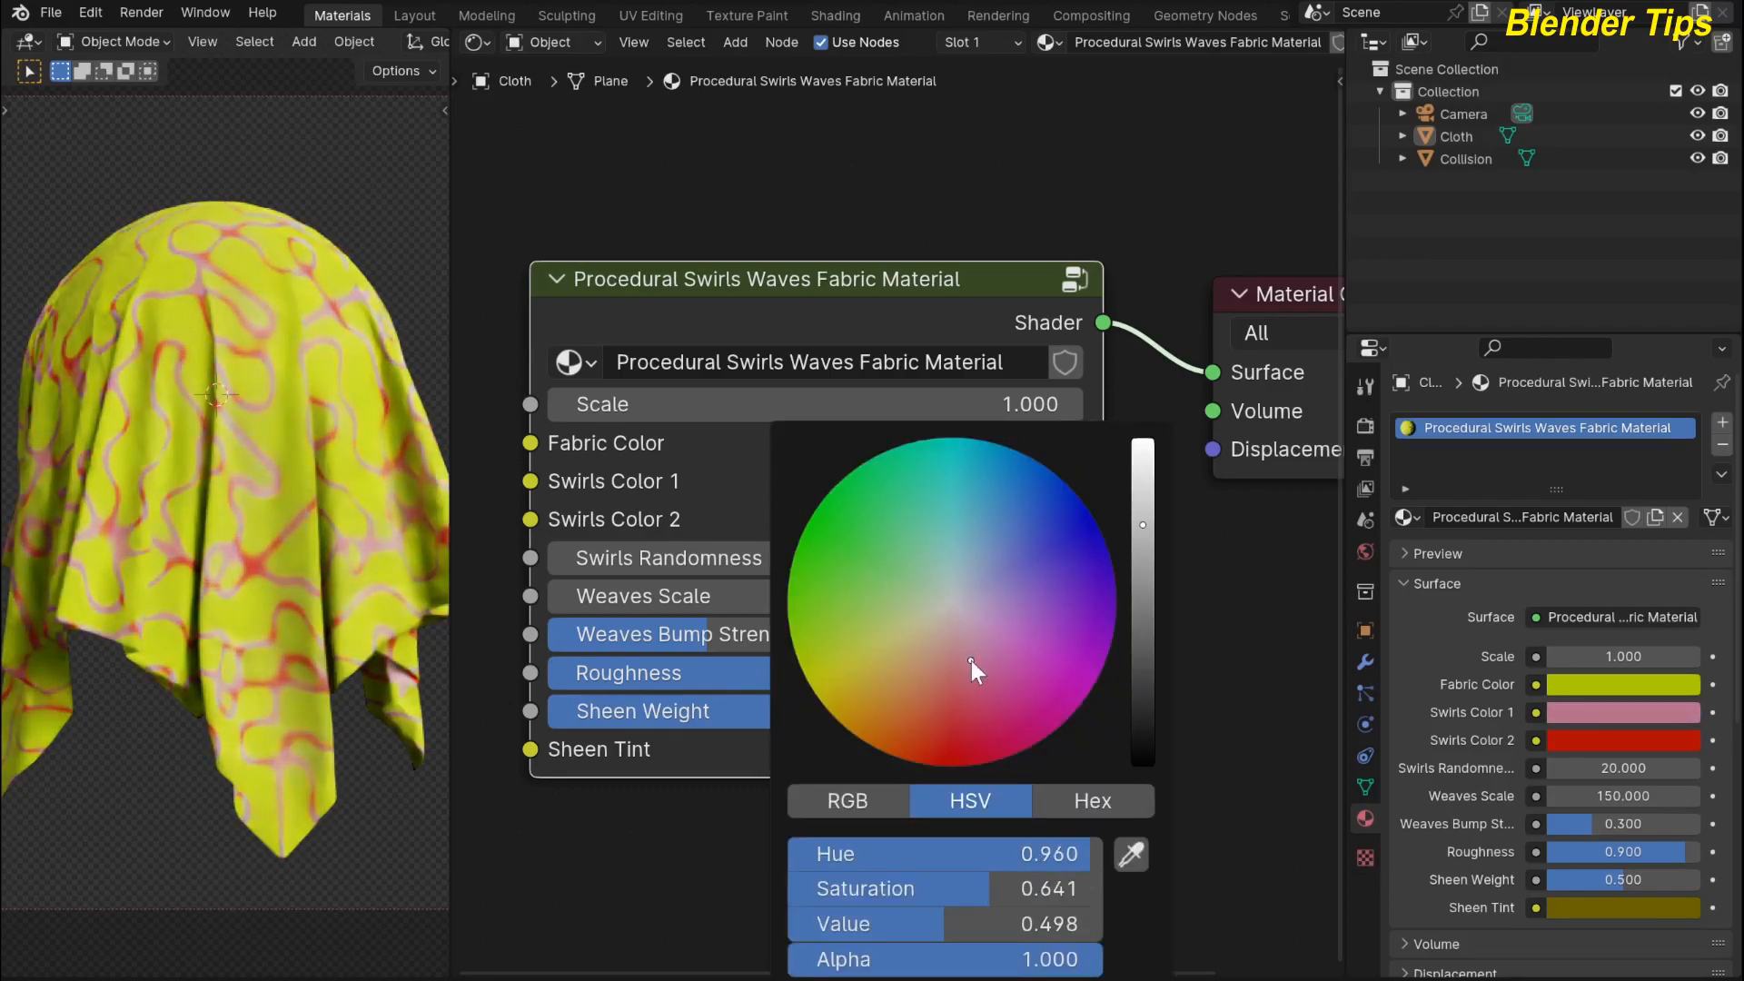
key(ctrl+z)
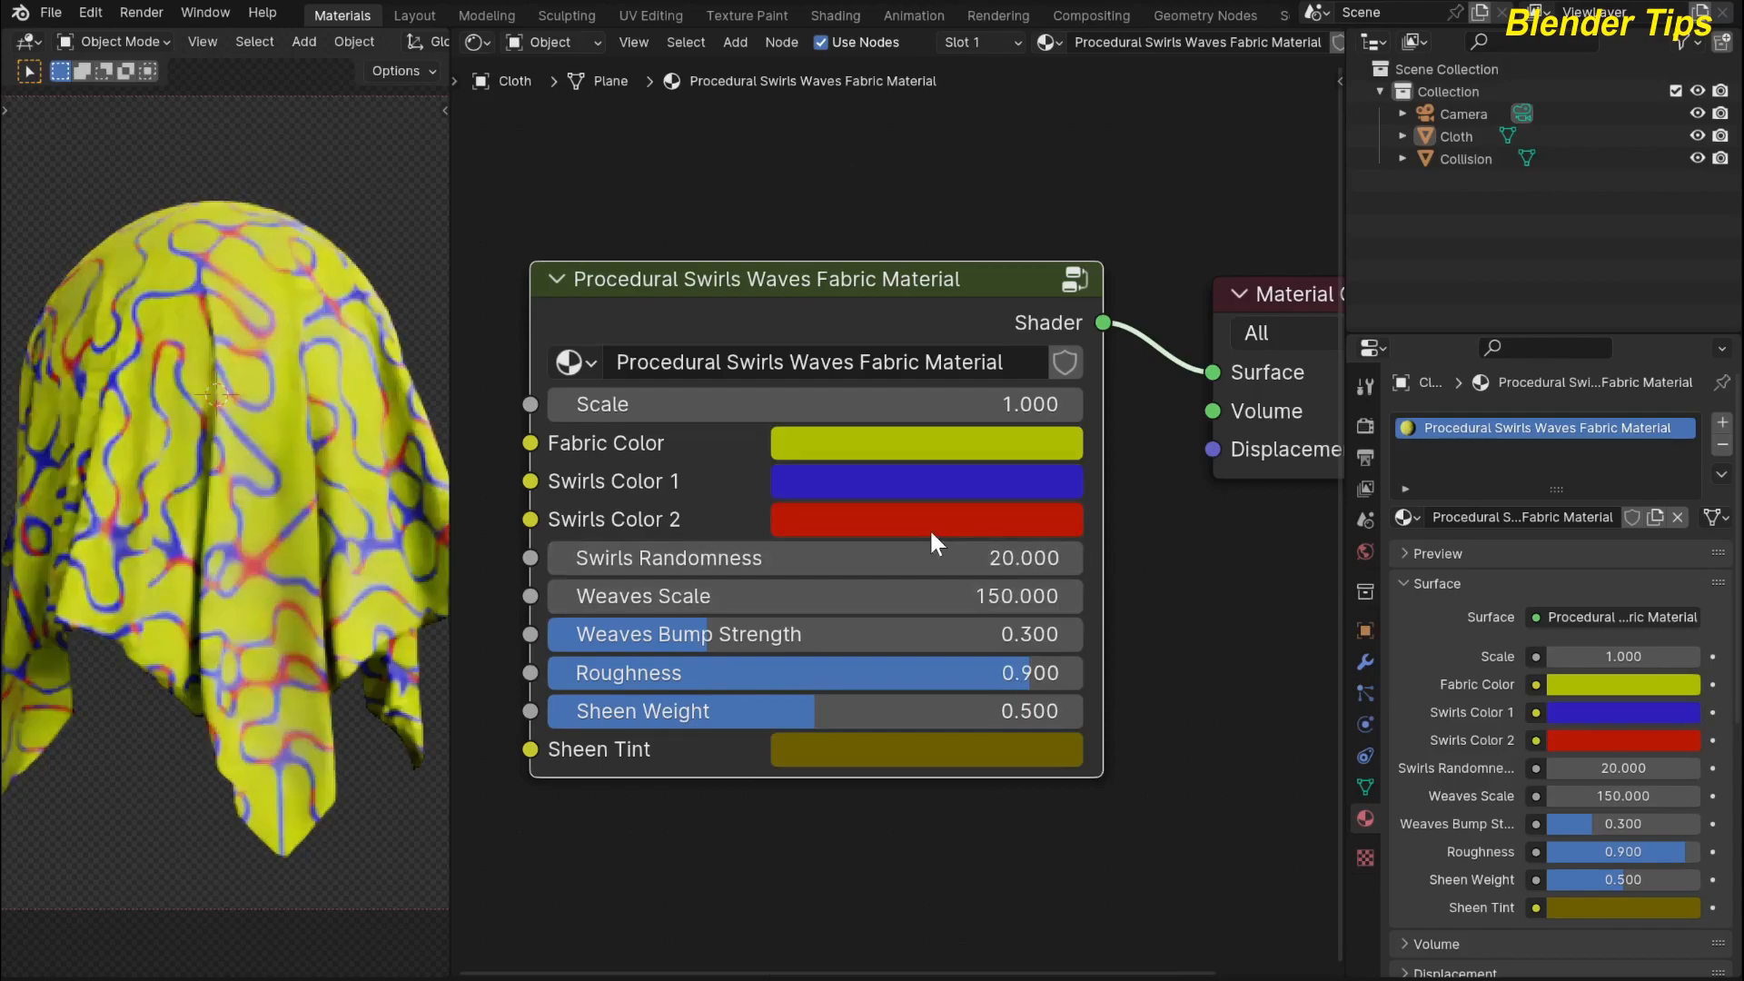
click(924, 527)
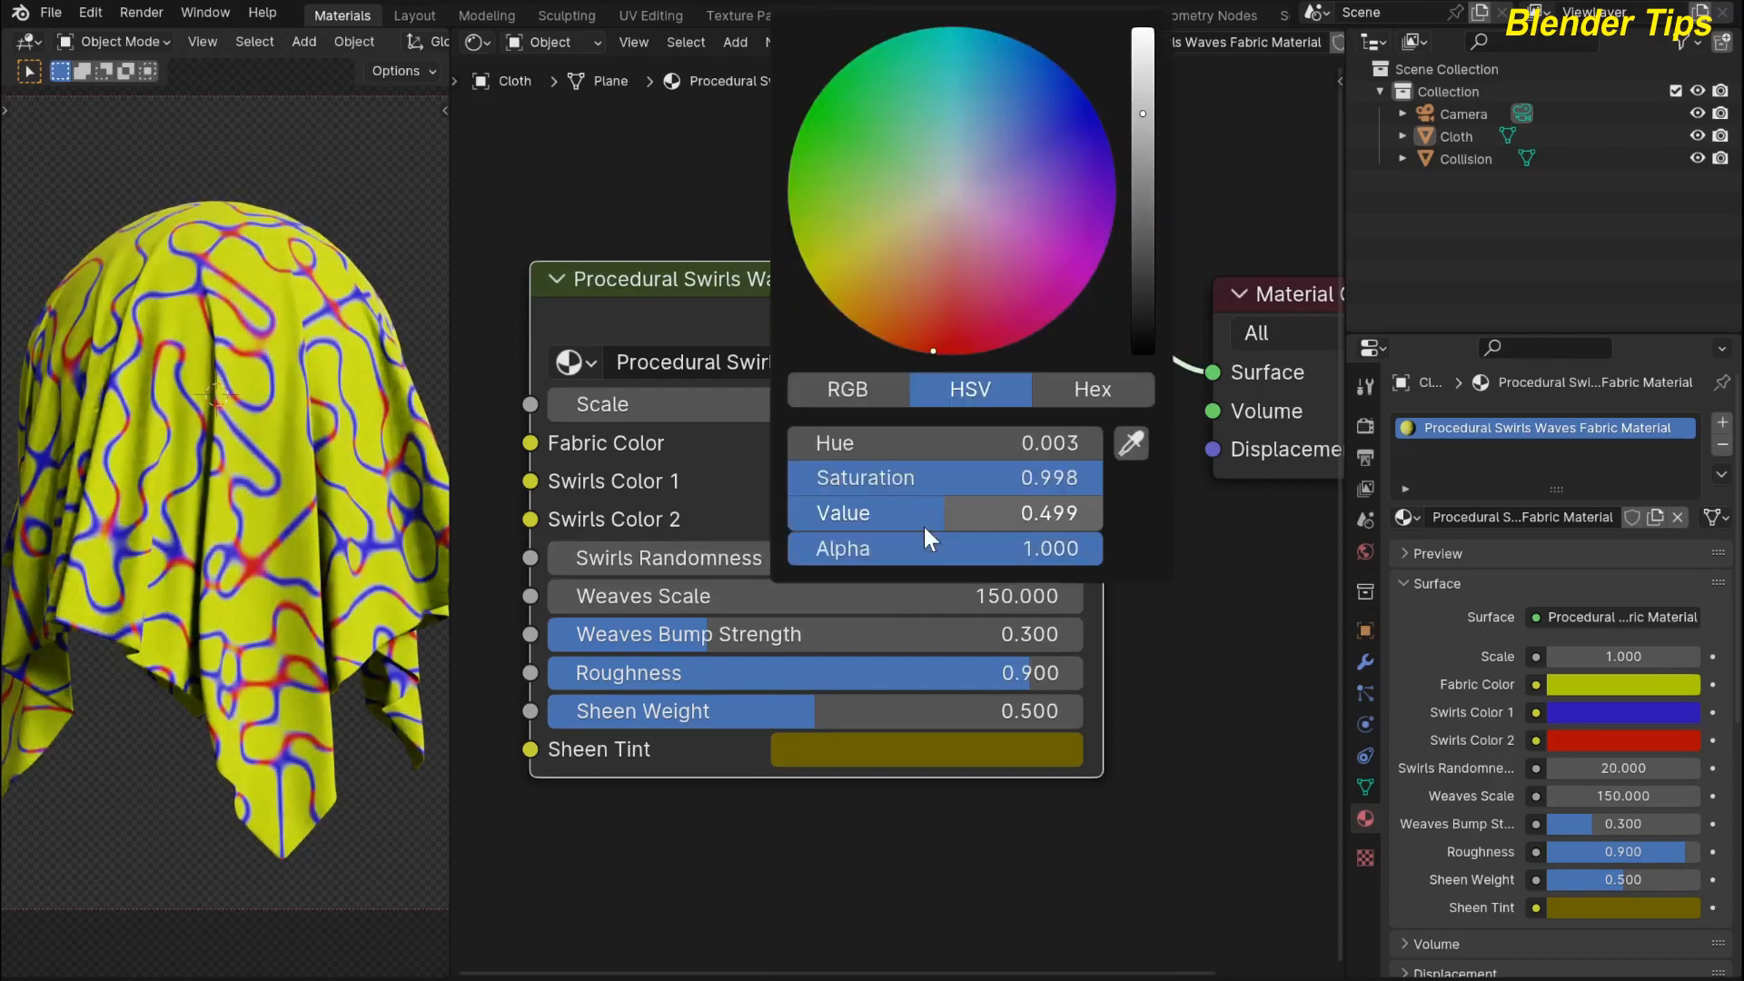
drag(949, 353, 910, 317)
key(ctrl+z)
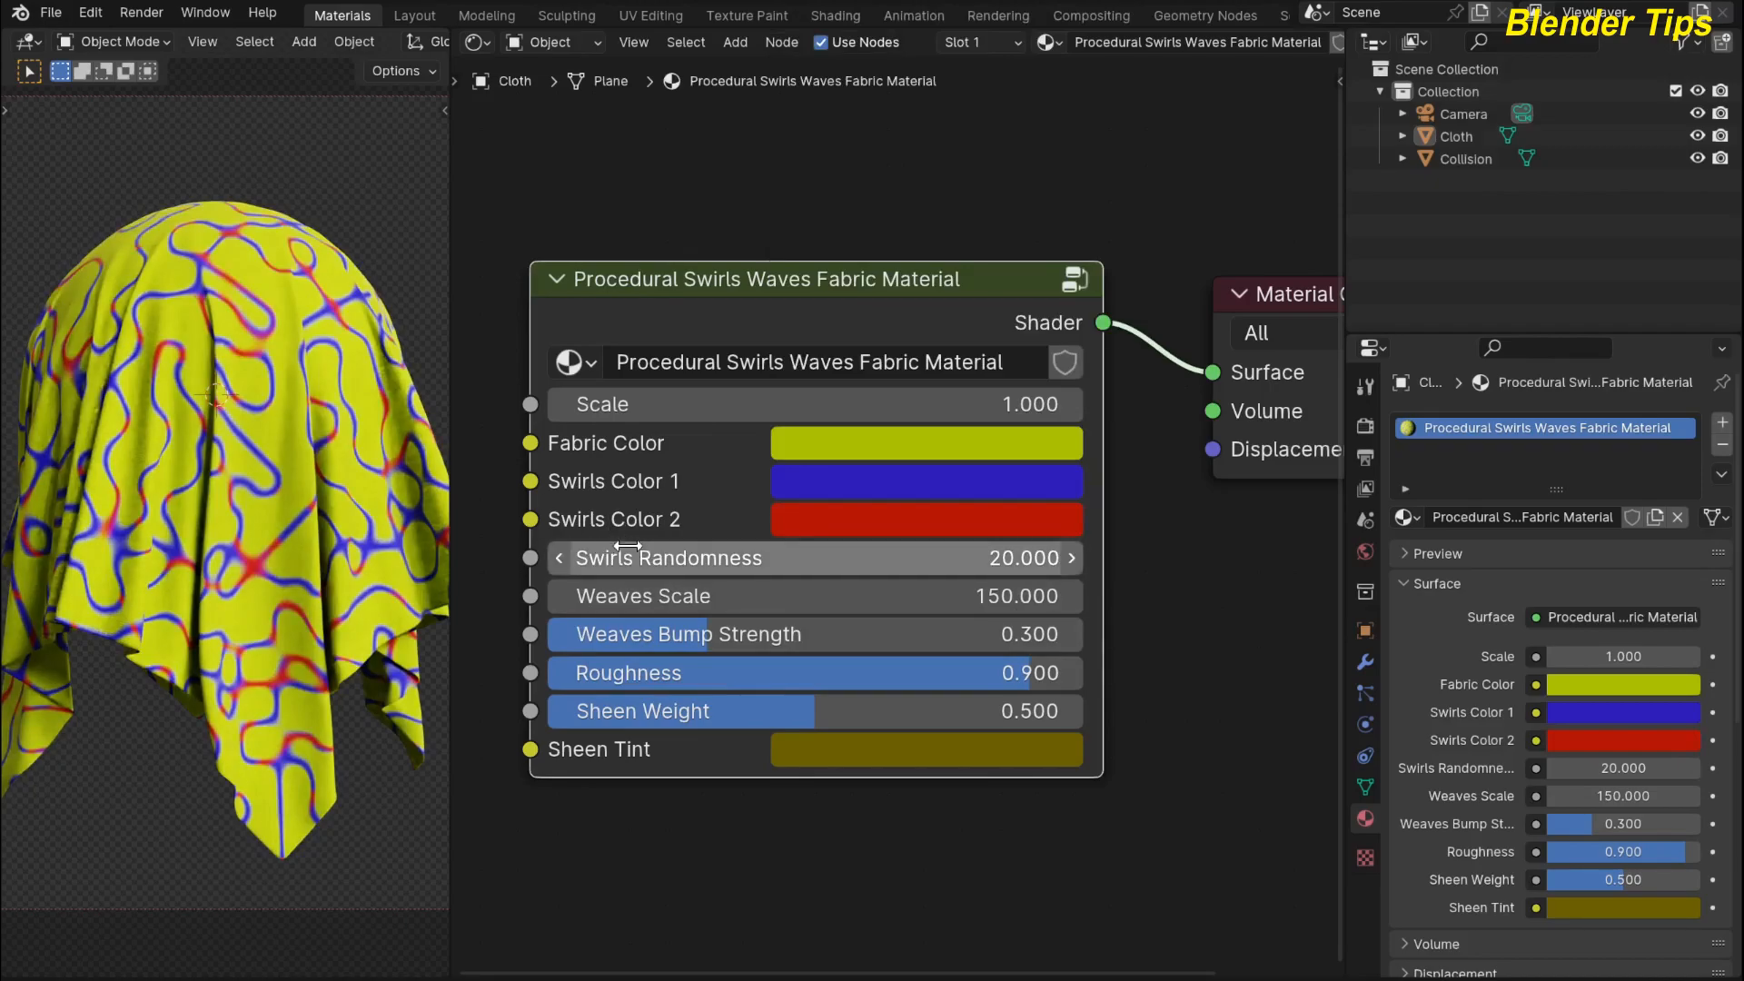
Step: Try a different Swirls Randomness and a Weaves Scale of 151 while checking the cloth's pattern
drag(627, 556, 845, 555)
key(ctrl+z)
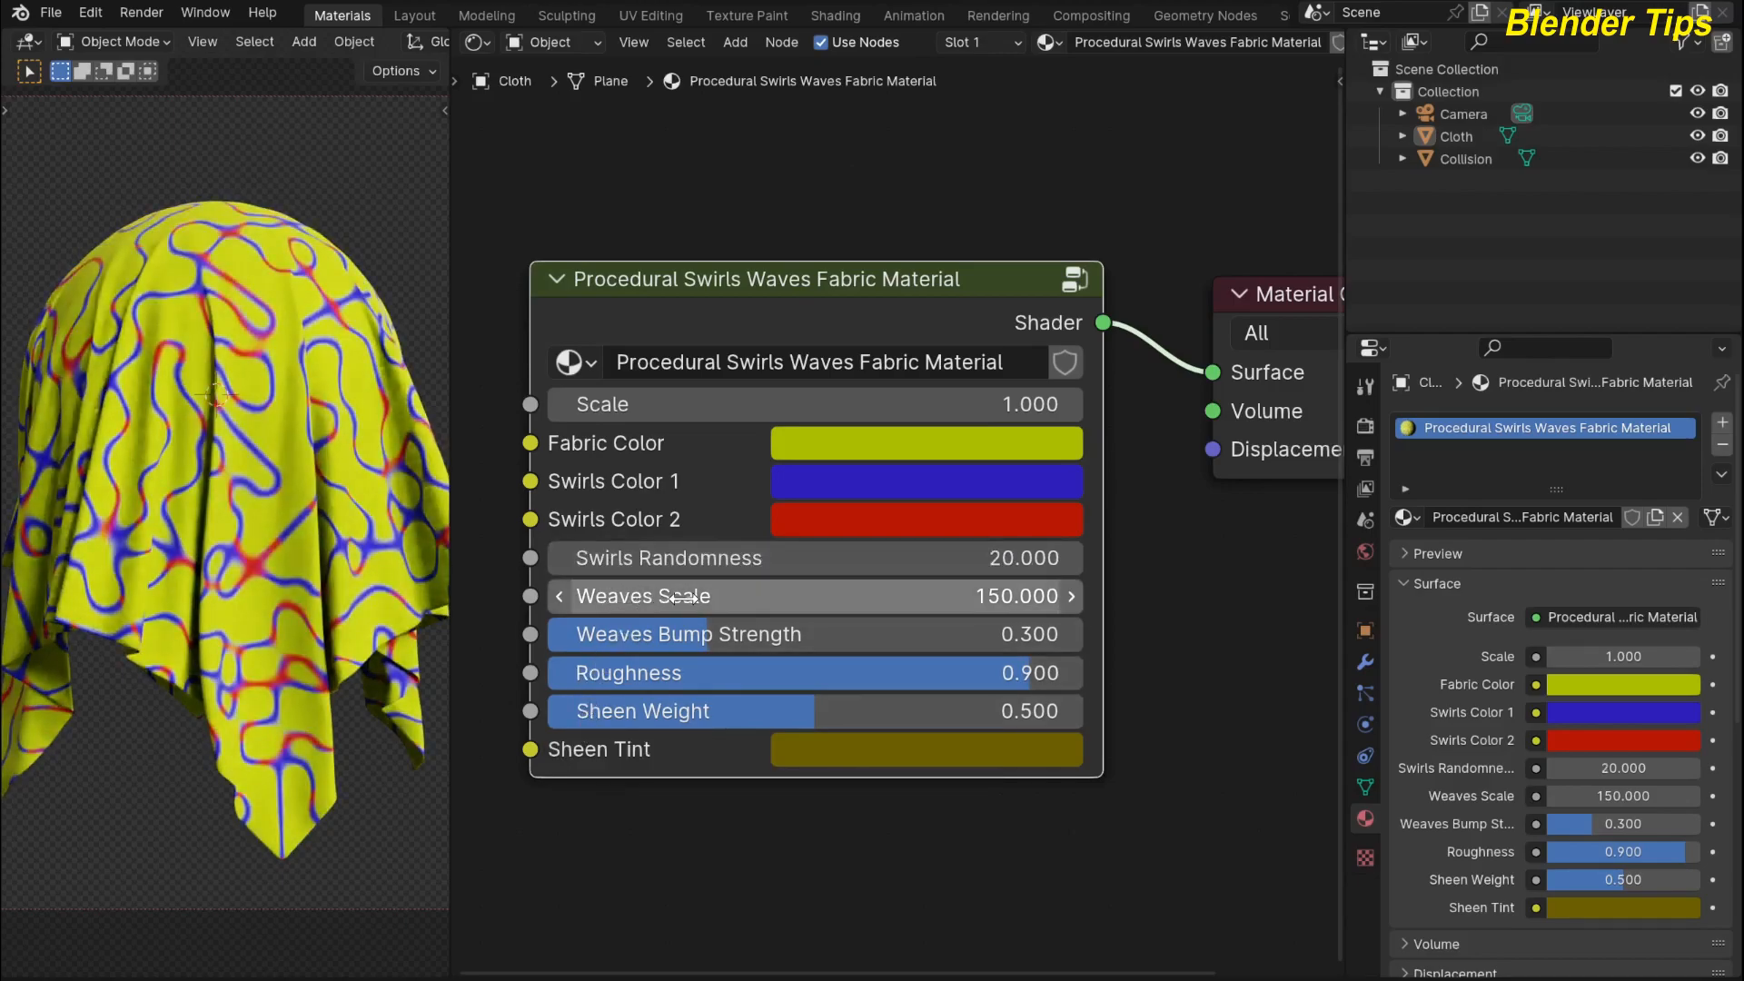
scroll(285, 529, up, 6)
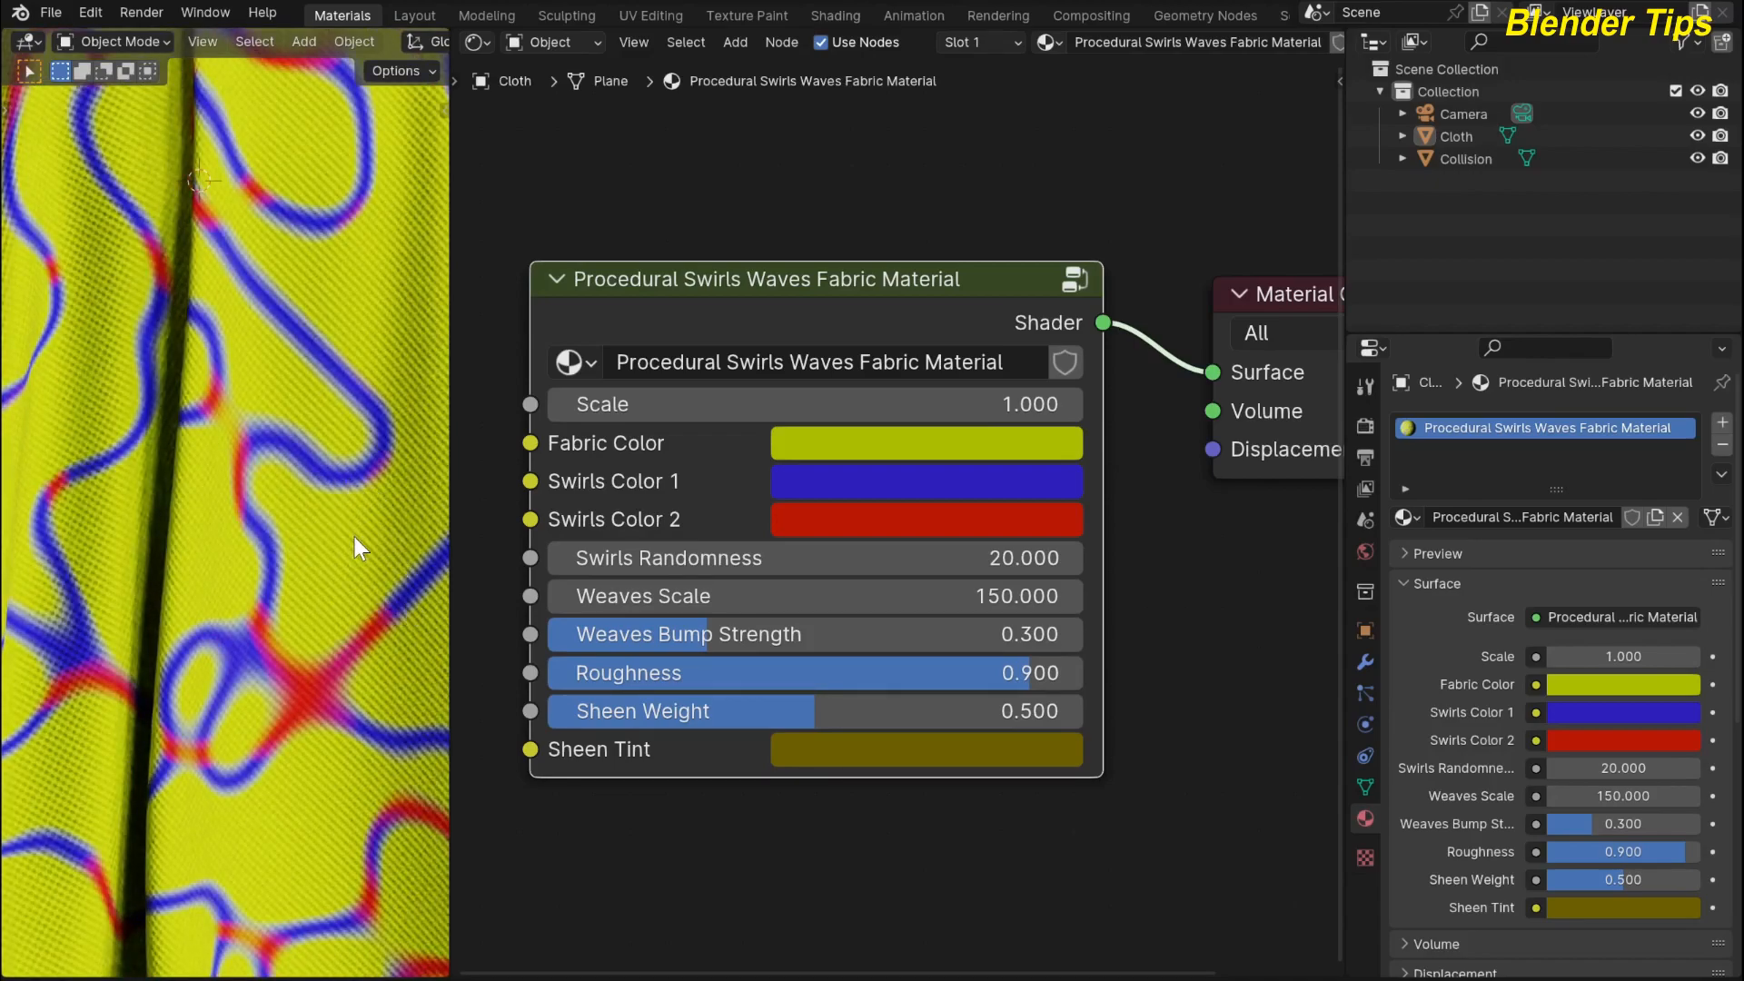
mouse_move(1027, 596)
mouse_down()
mouse_move(1053, 596)
mouse_move(1028, 595)
mouse_up()
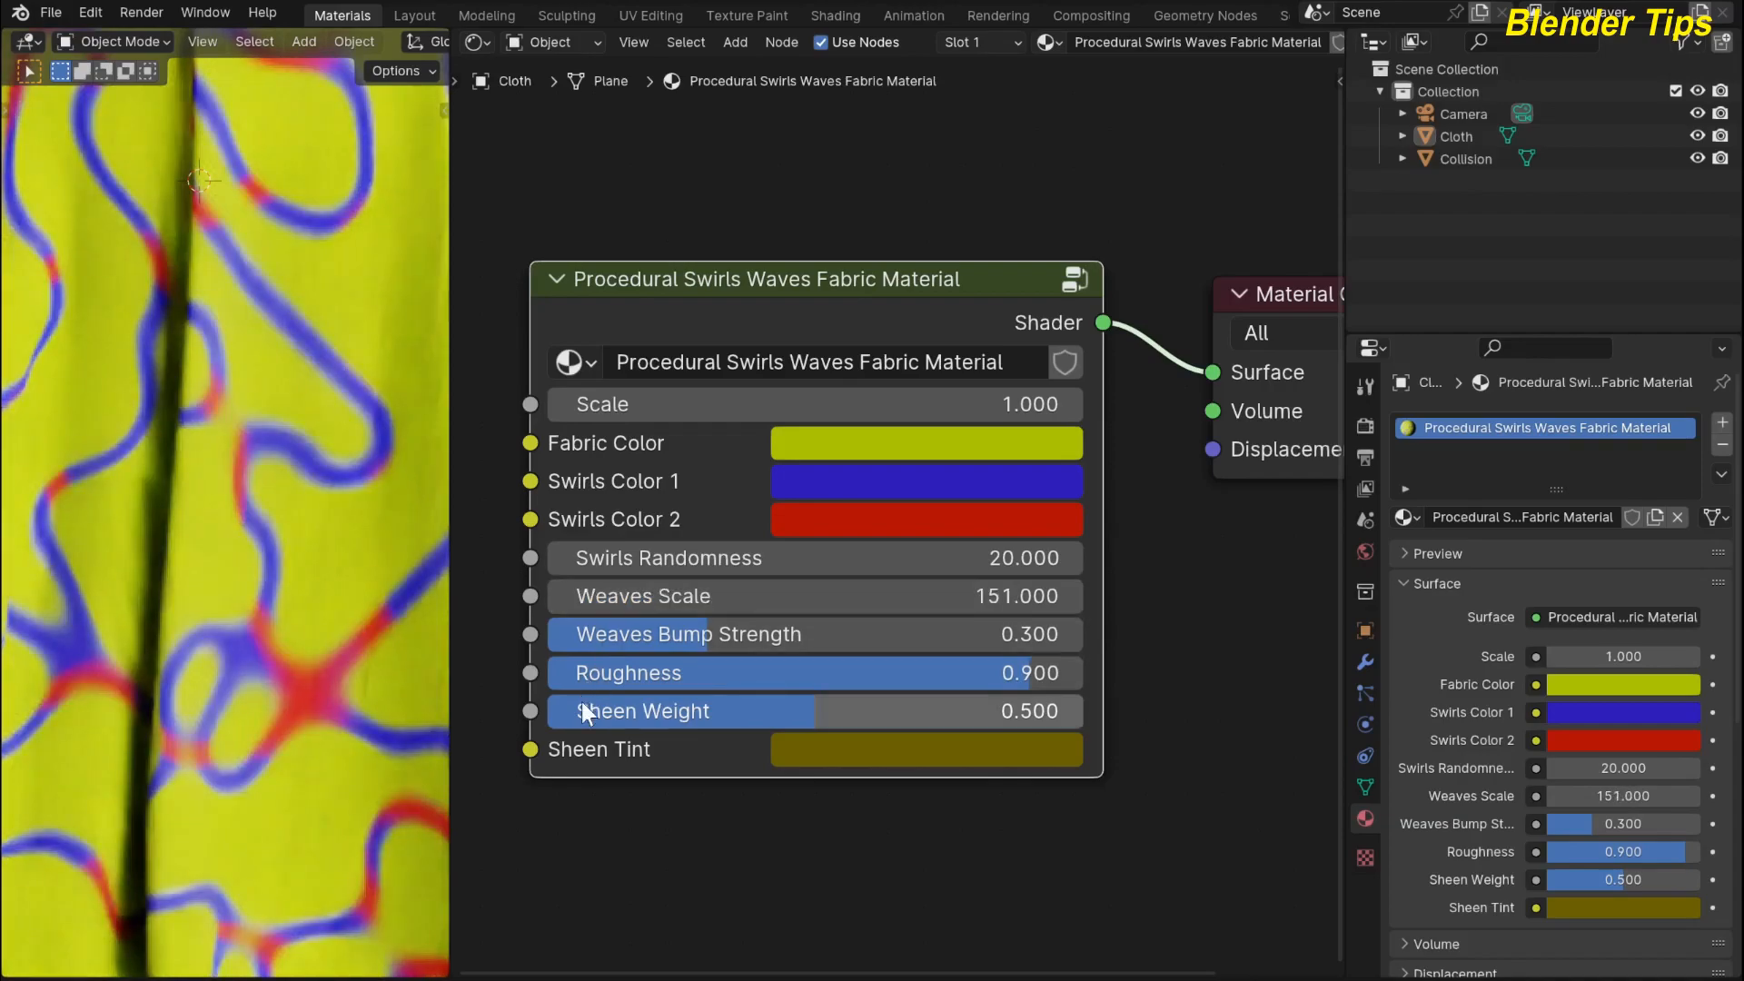
key(ctrl+z)
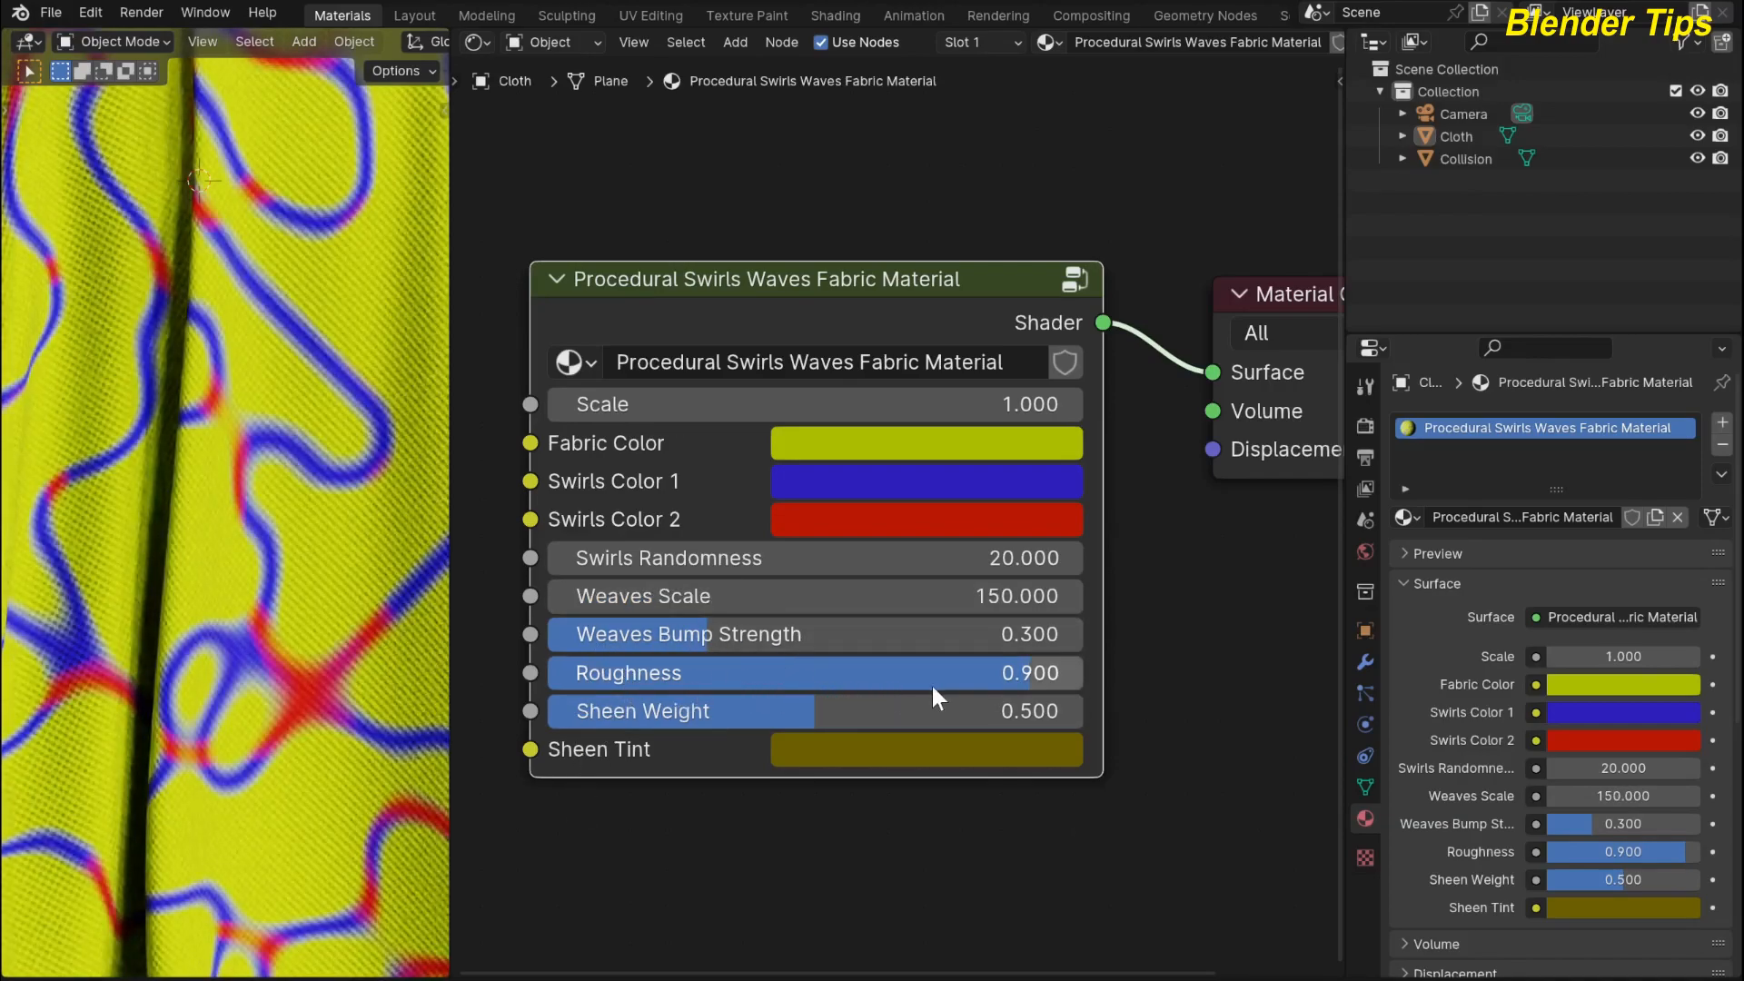
scroll(203, 558, down, 7)
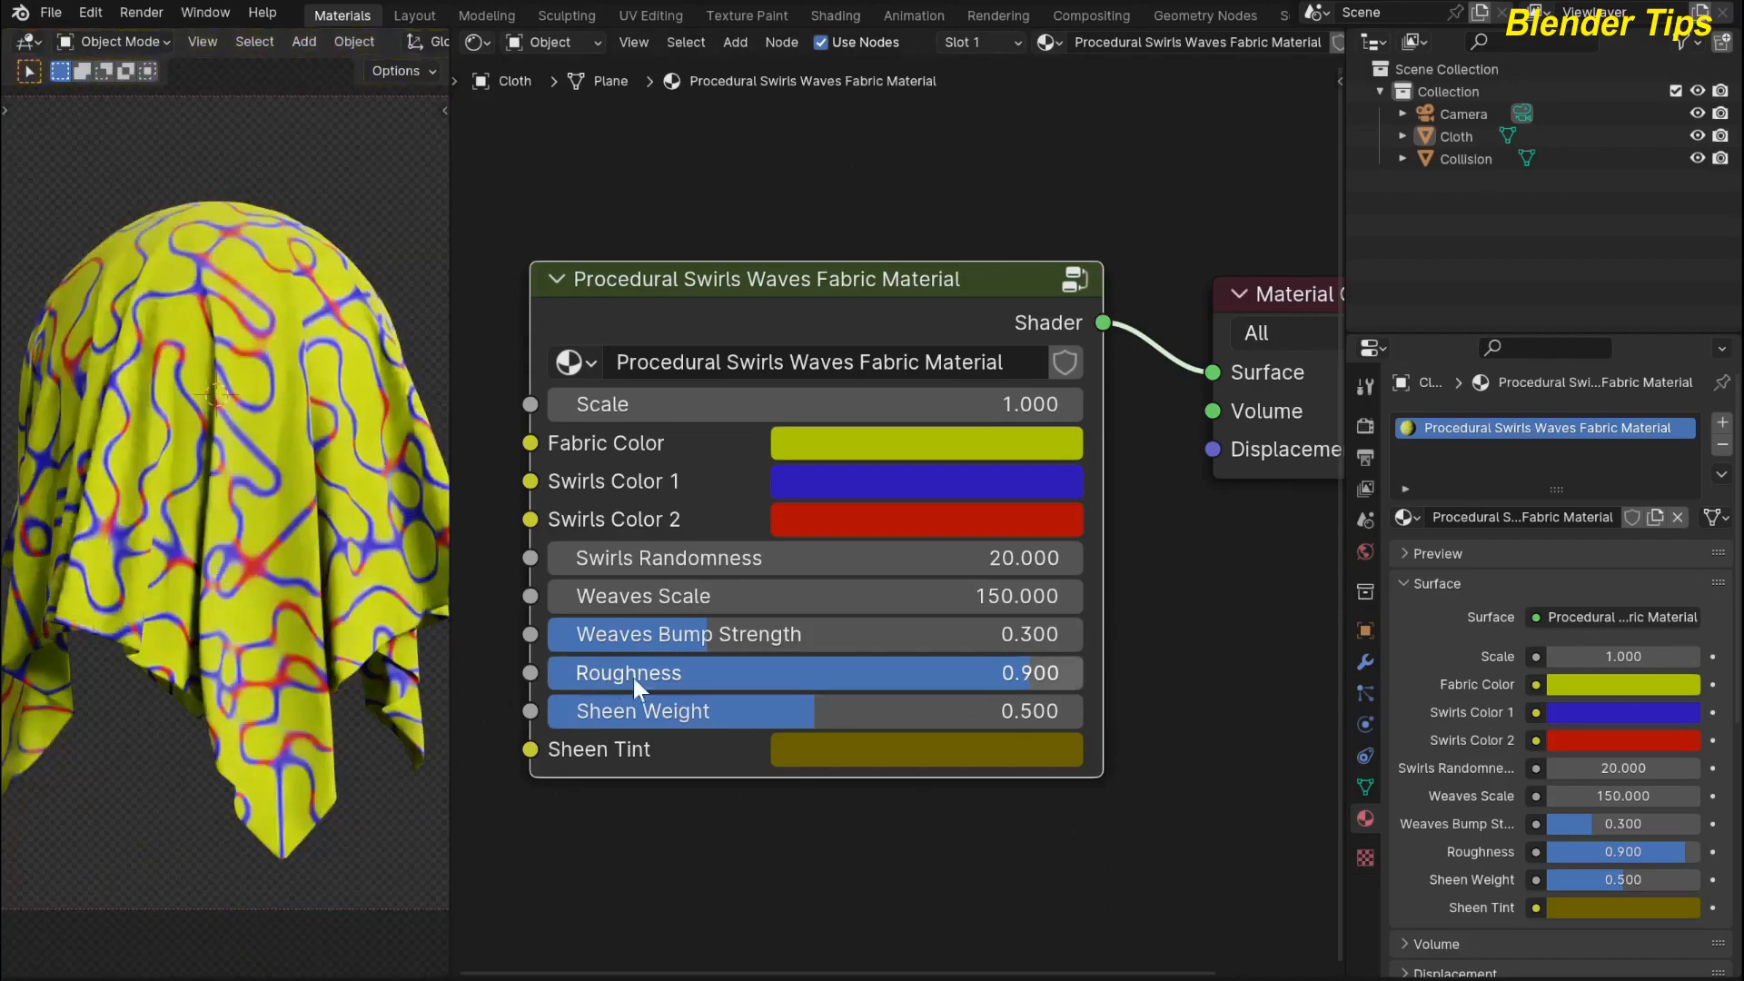
Step: Try different Roughness values on the fabric material node
drag(848, 678, 553, 677)
drag(733, 673, 956, 673)
key(ctrl+z)
Step: Set the Sheen Tint to dark red with hue 0.991 and saturation 0.923, and the Sheen Weight to 0.391
middle_drag(752, 825, 750, 790)
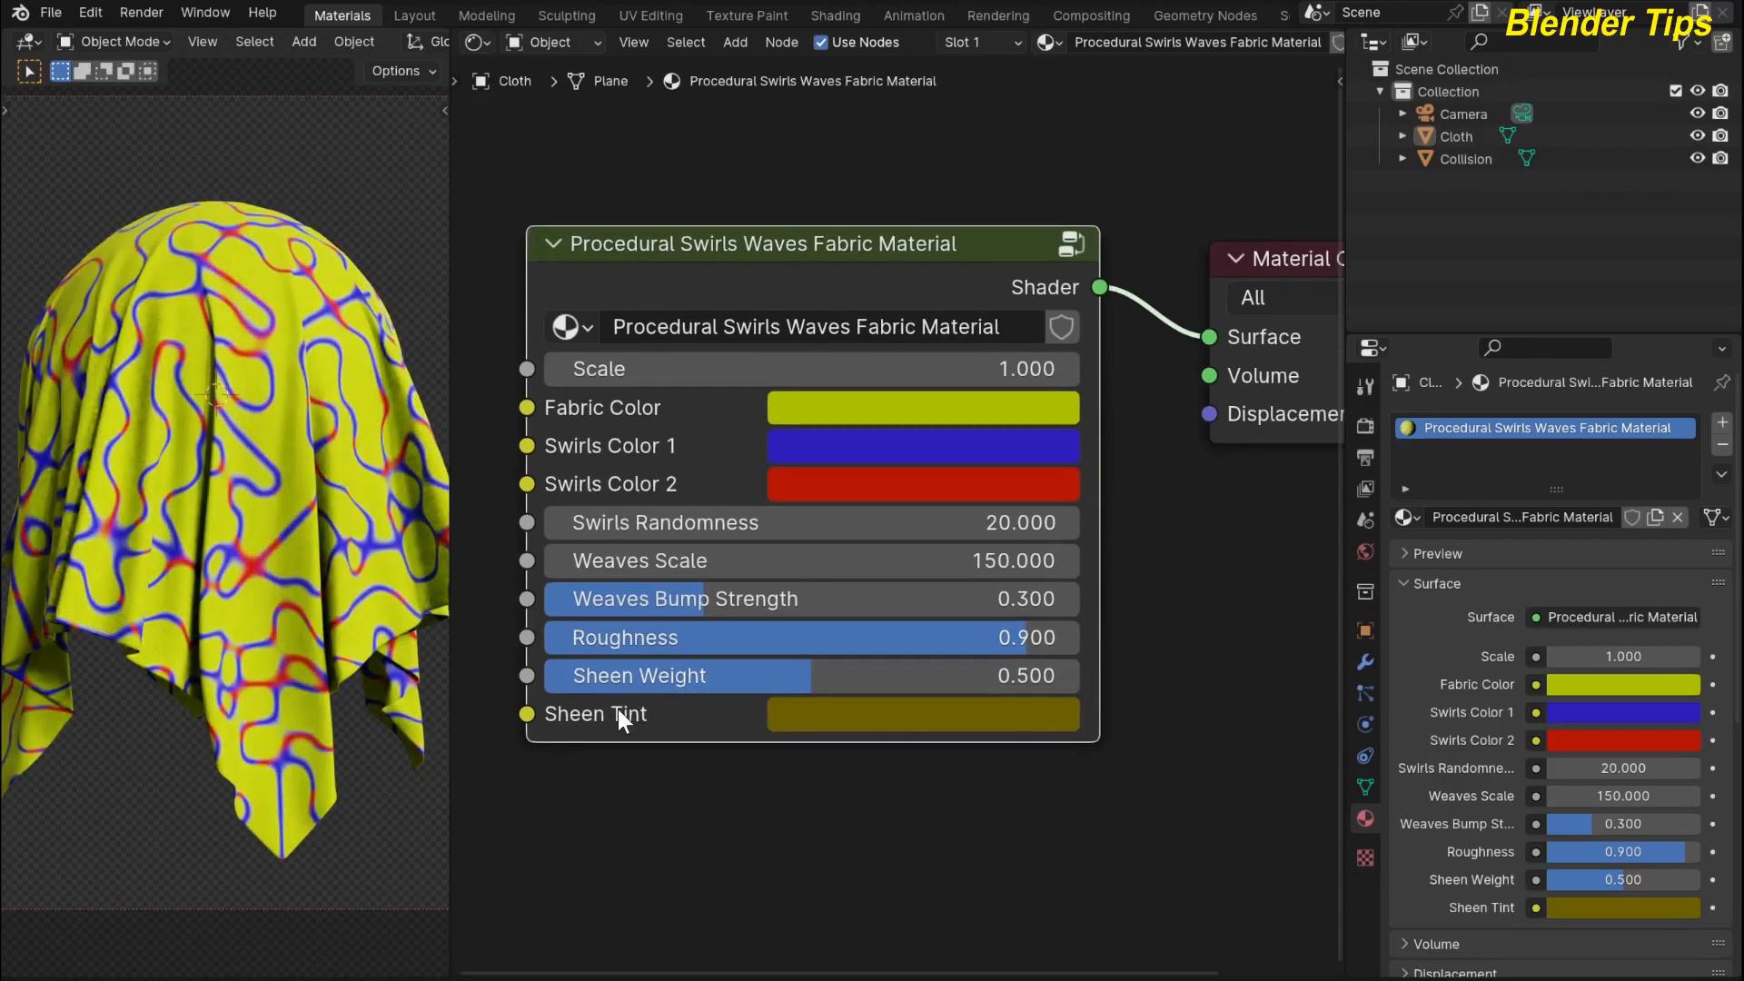
click(826, 712)
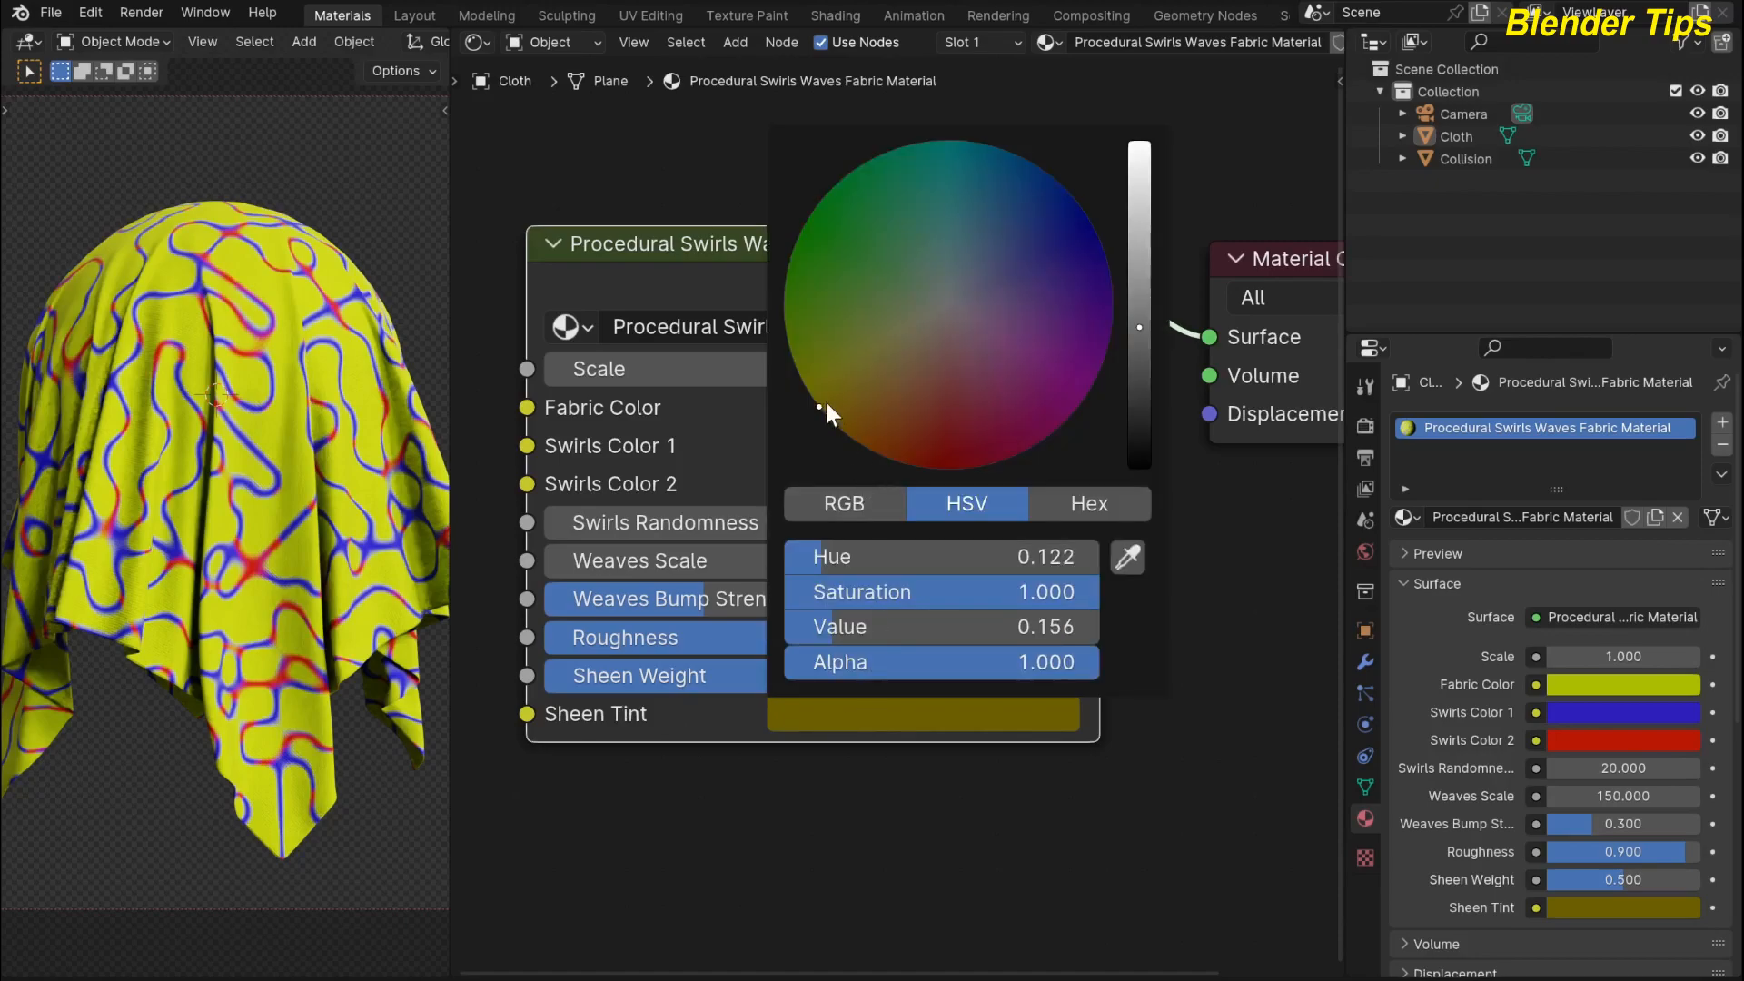
drag(823, 400, 963, 425)
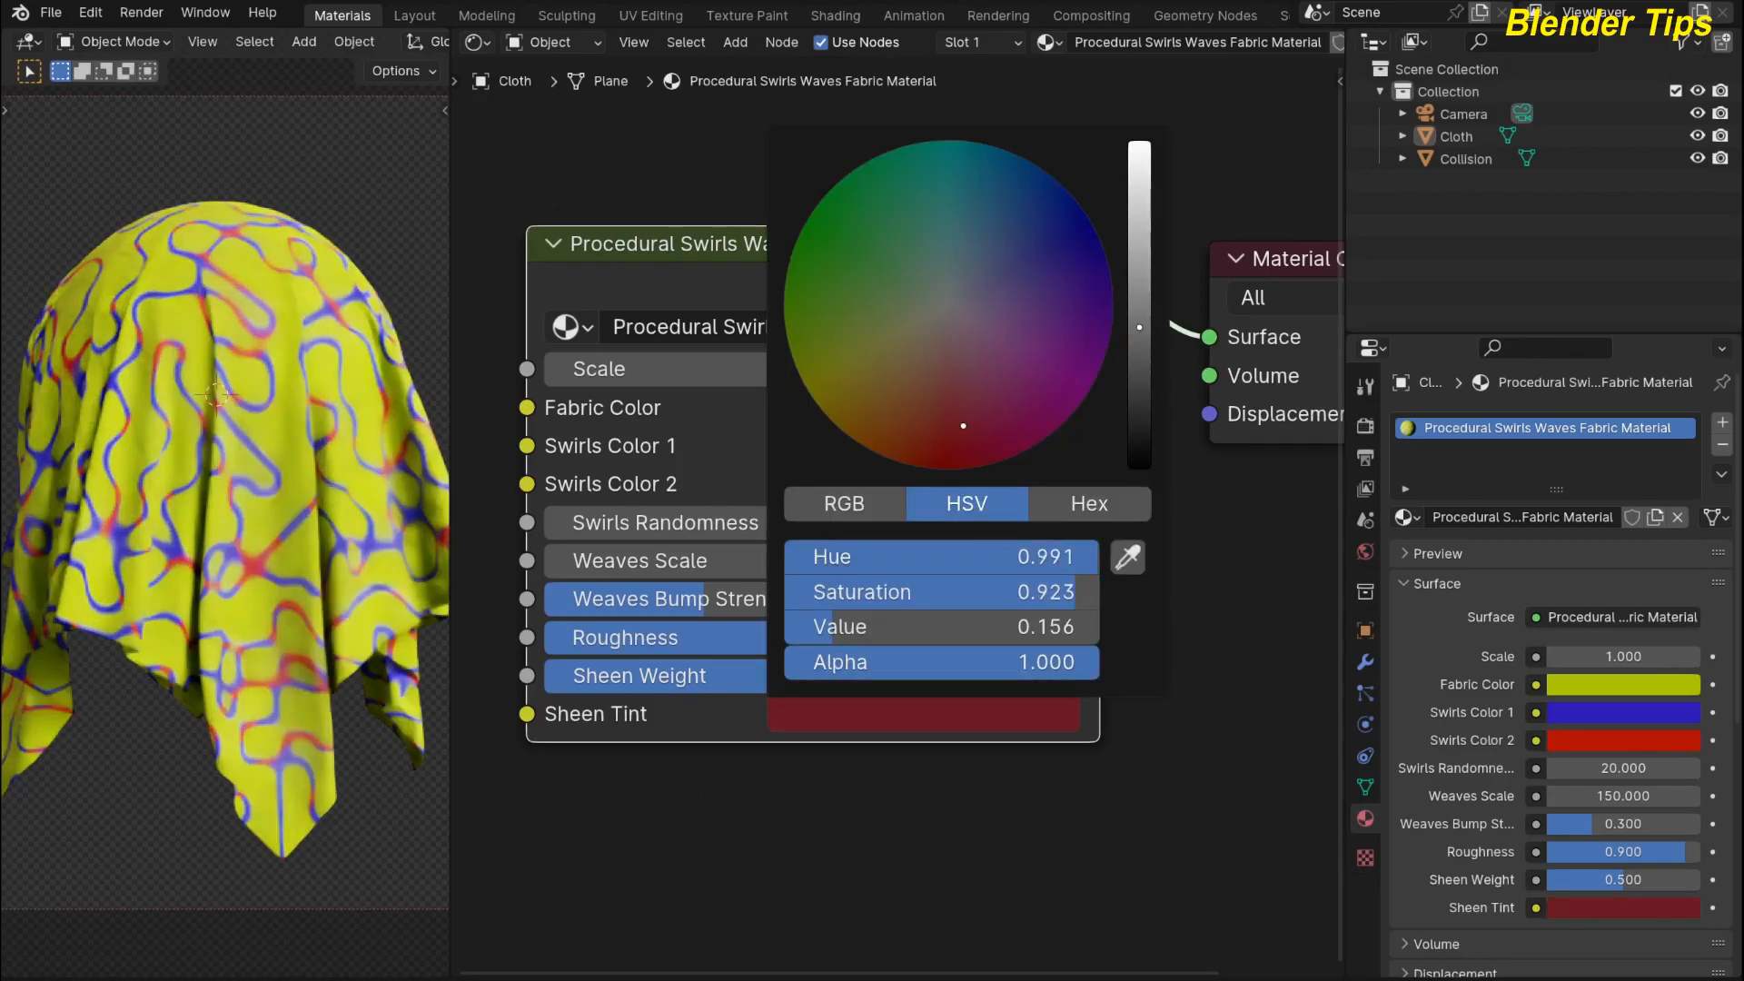
drag(755, 675, 696, 675)
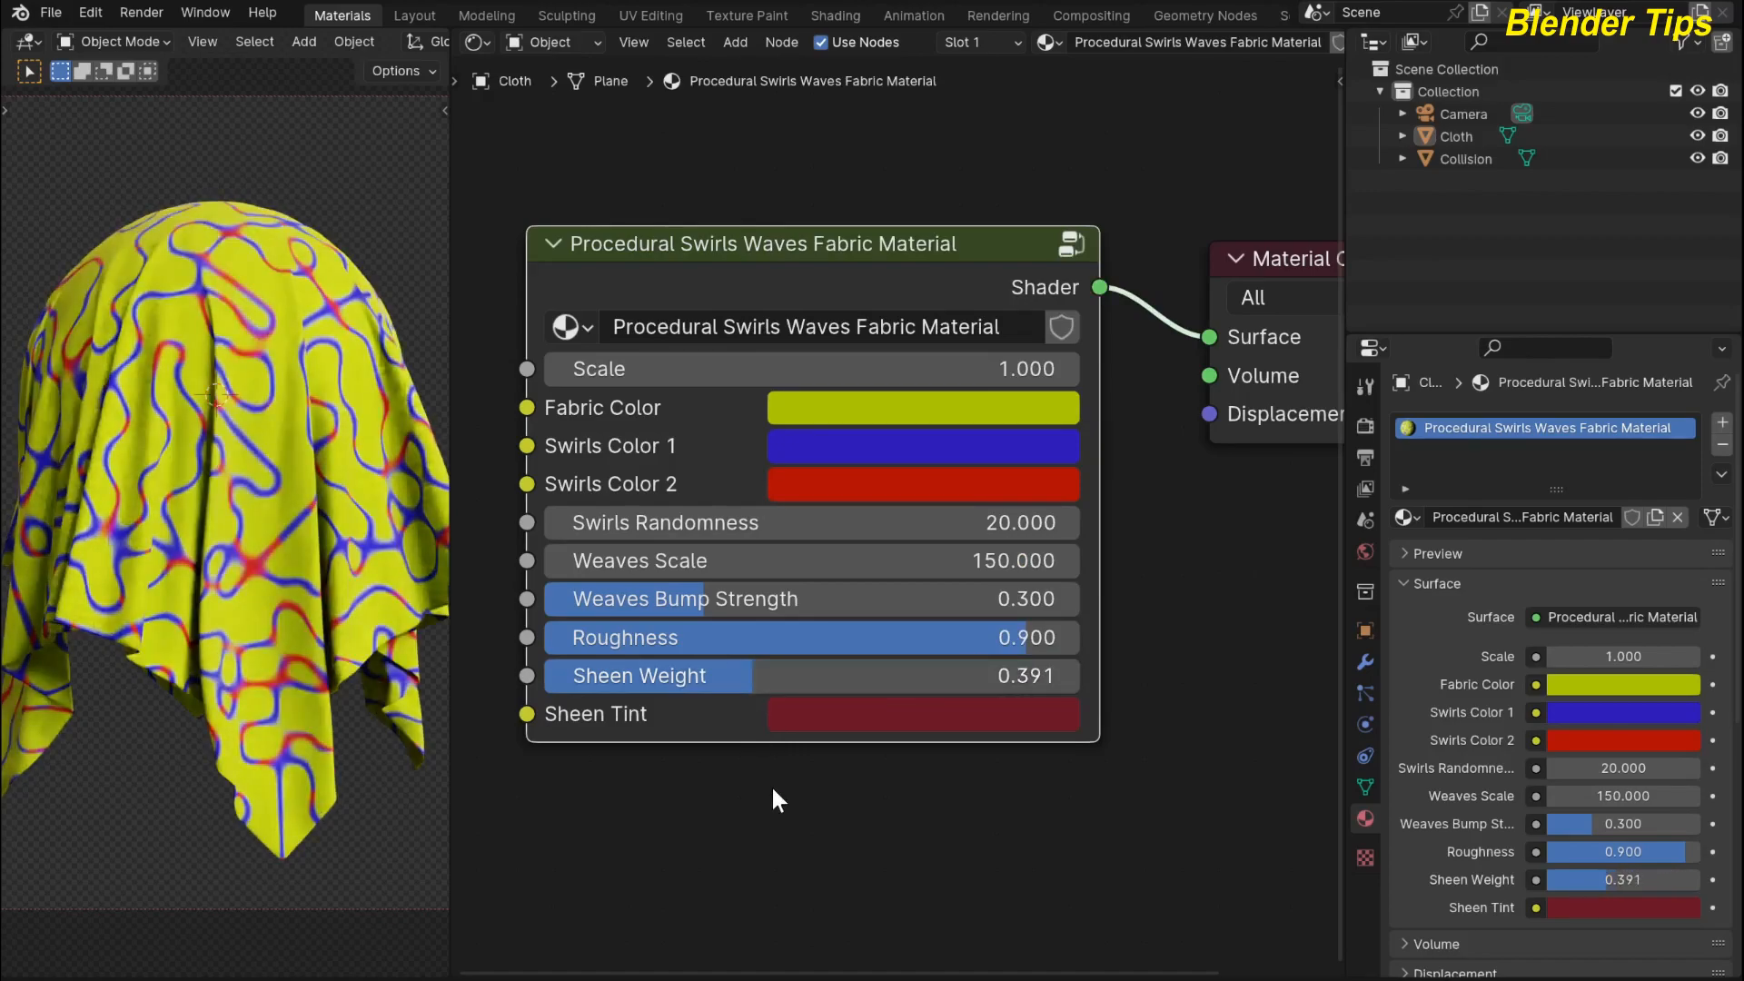
scroll(768, 459, down, 1)
scroll(769, 459, down, 1)
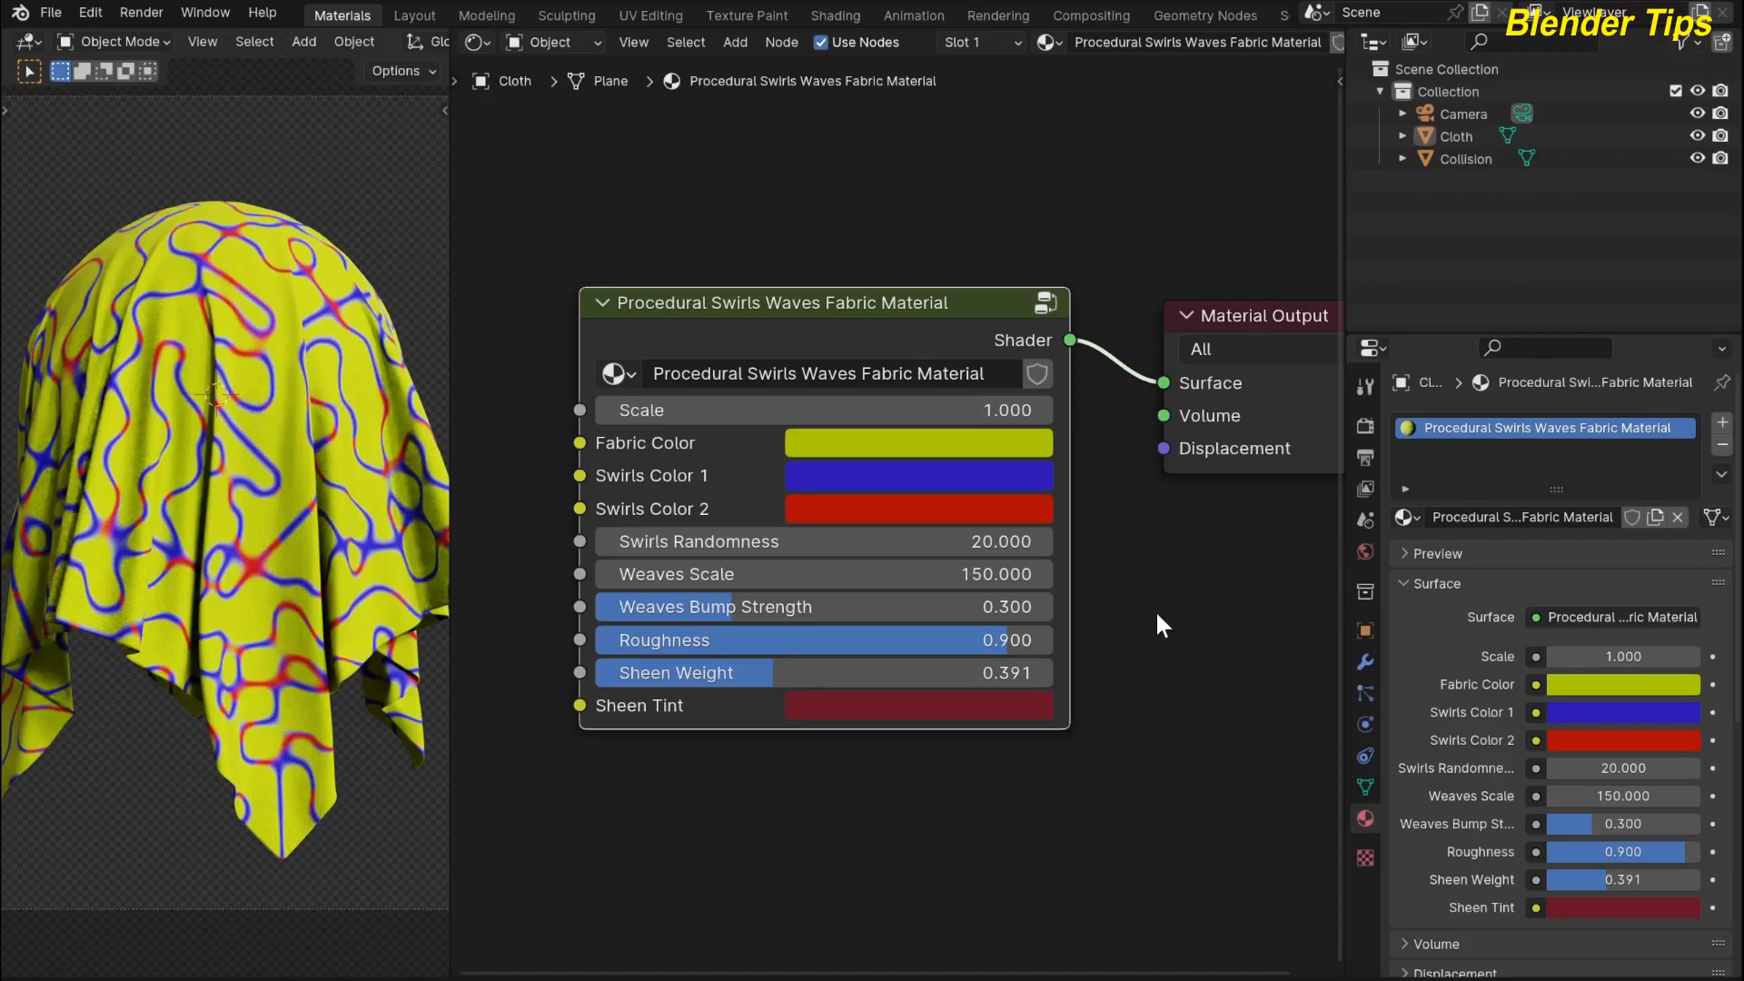
scroll(1159, 608, down, 1)
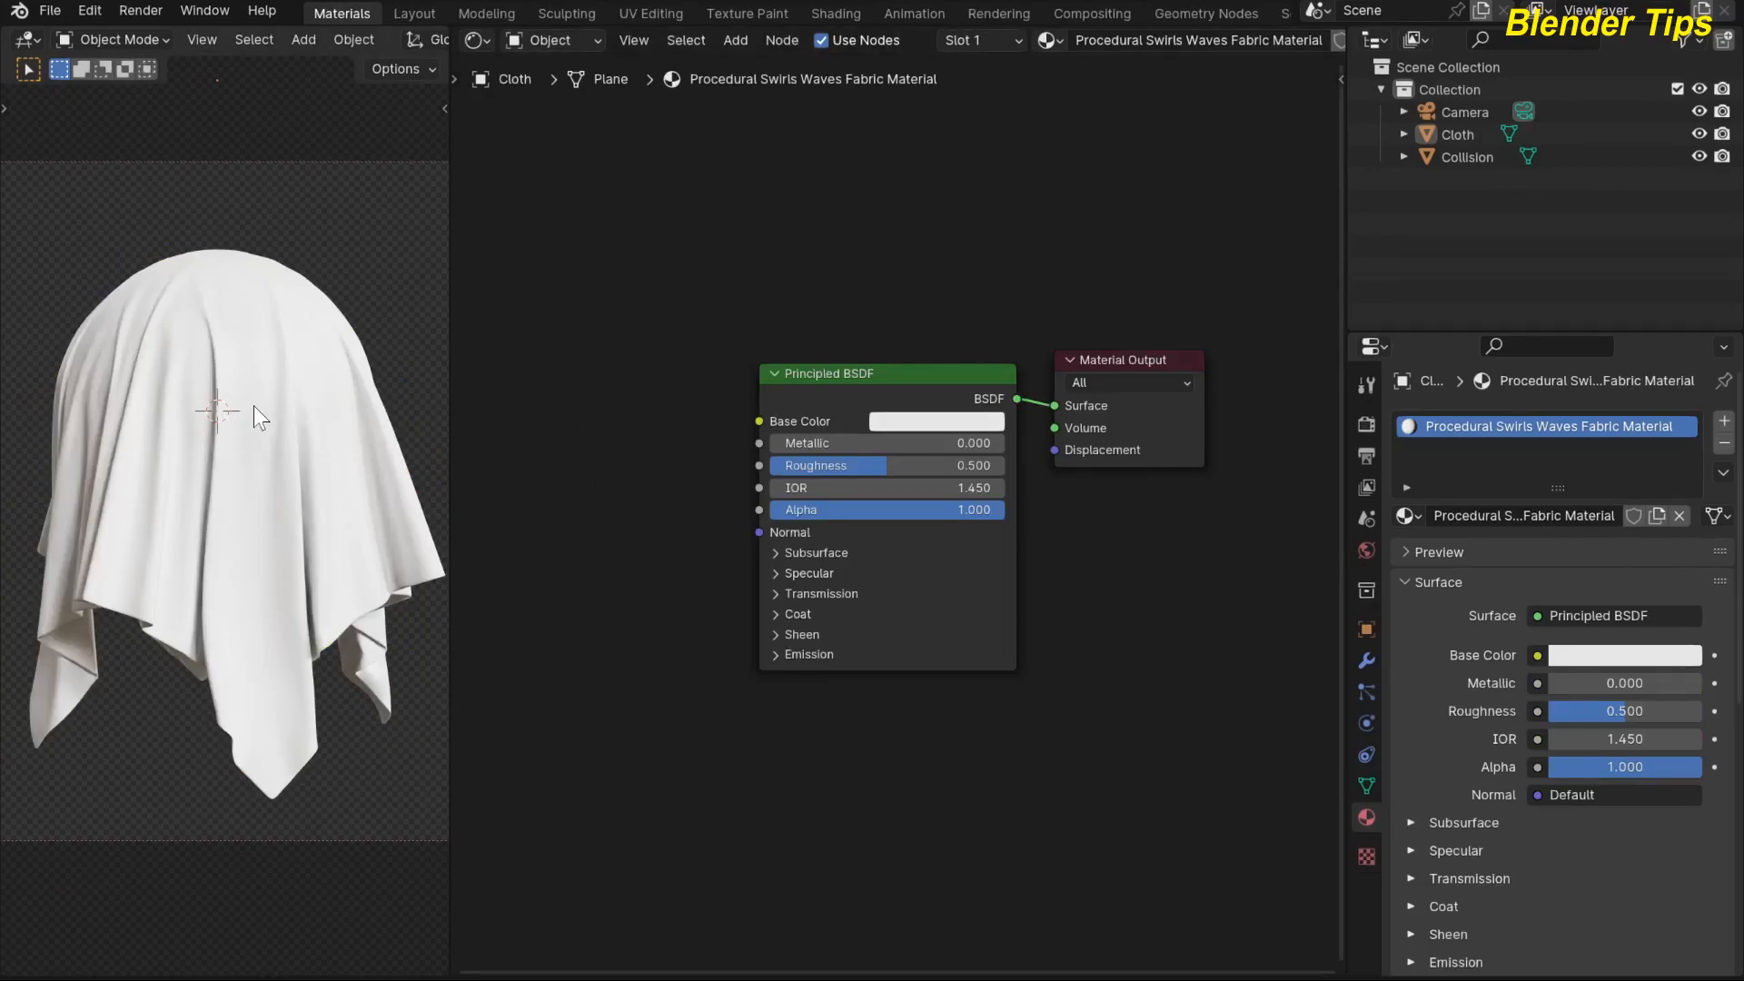
Step: Inspect the draped cloth's mesh in Edit Mode, return to Object Mode and deselect the cloth
scroll(253, 406, up, 2)
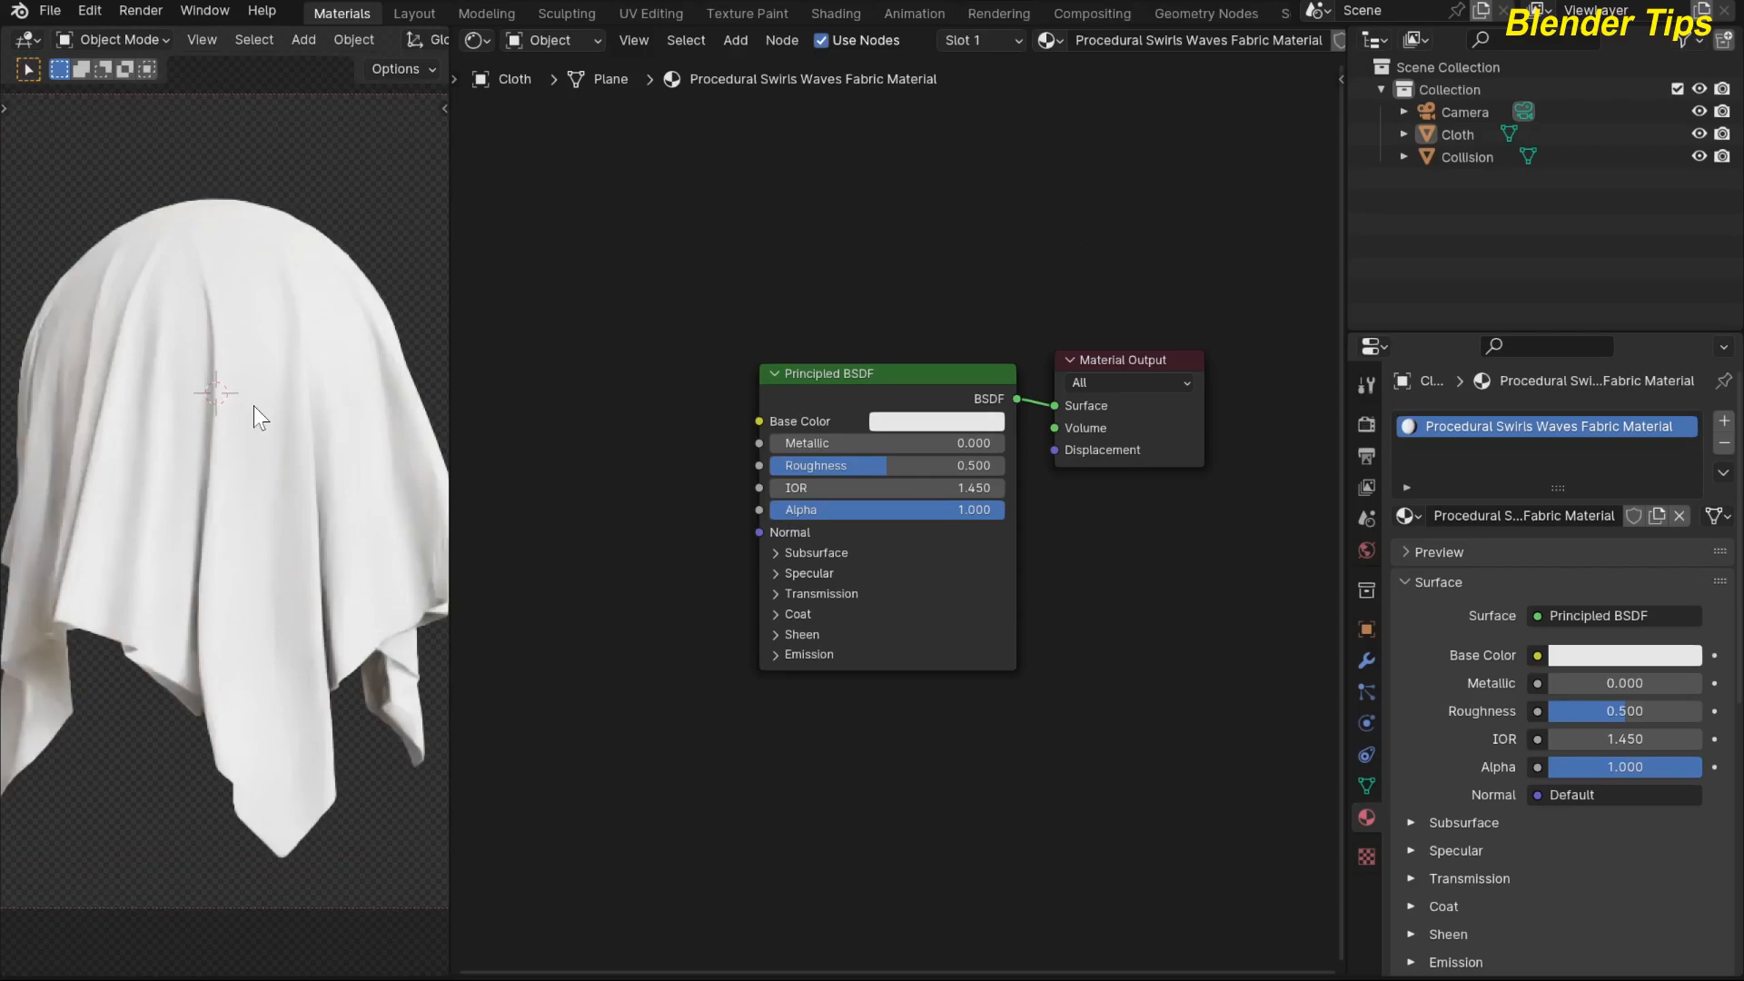
scroll(254, 406, down, 2)
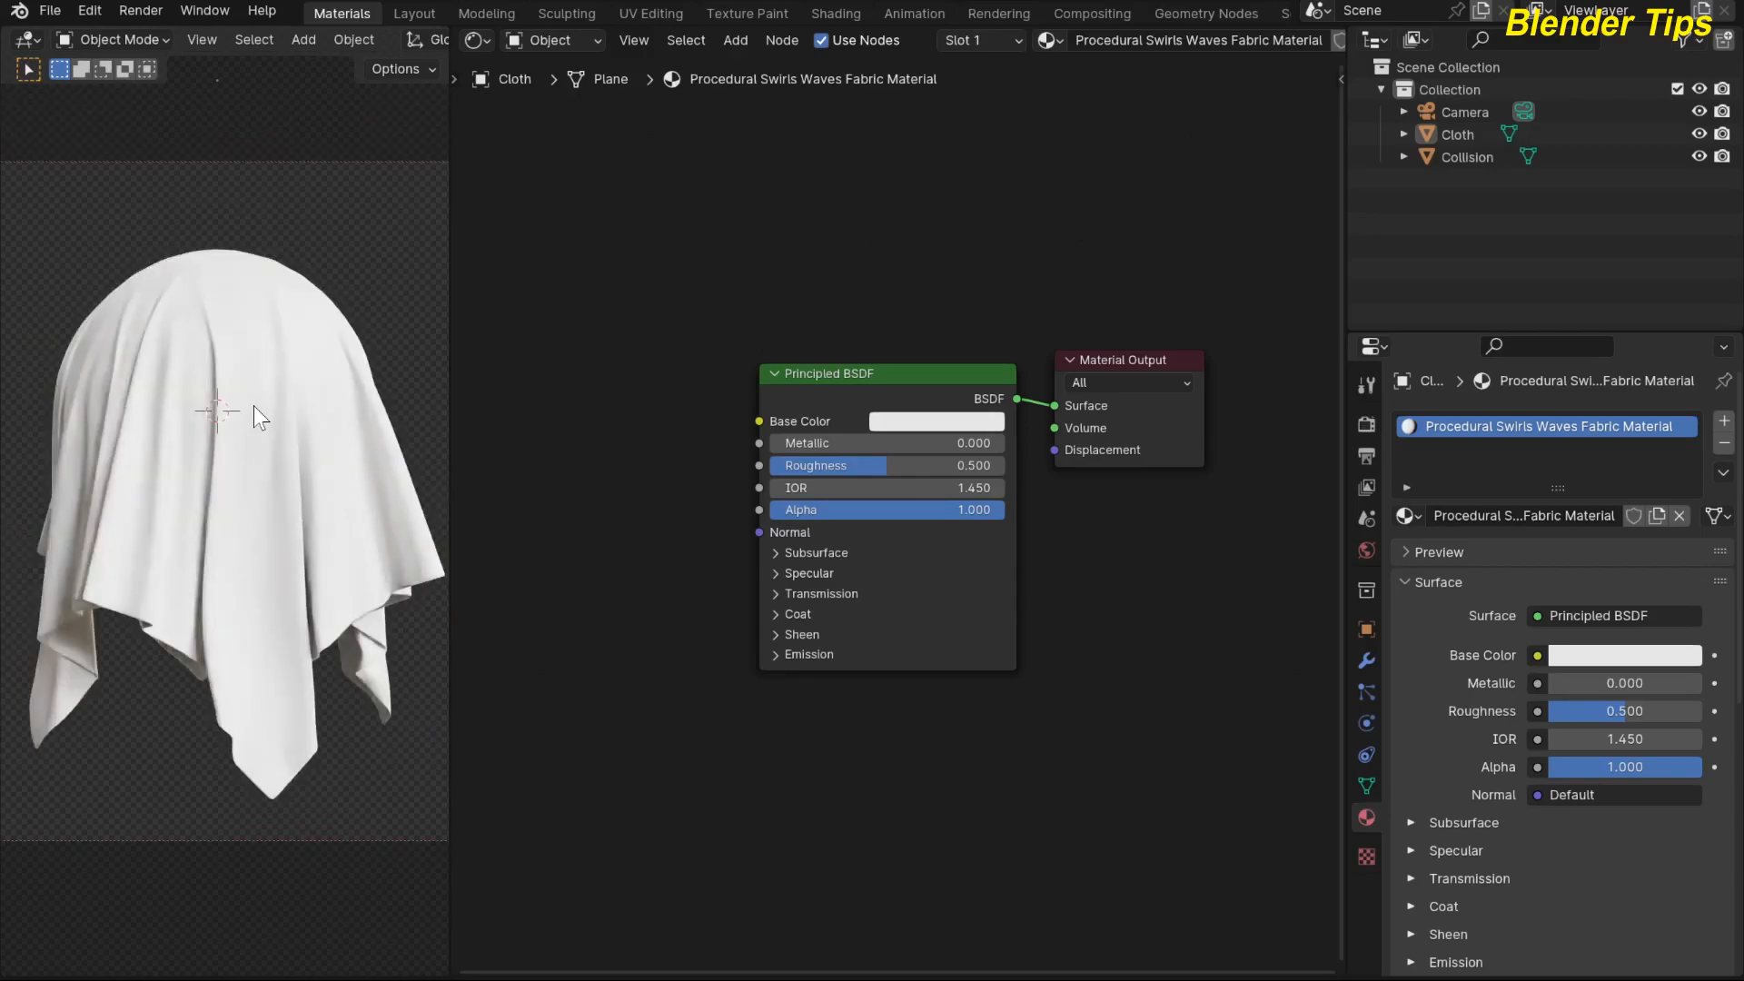
click(237, 462)
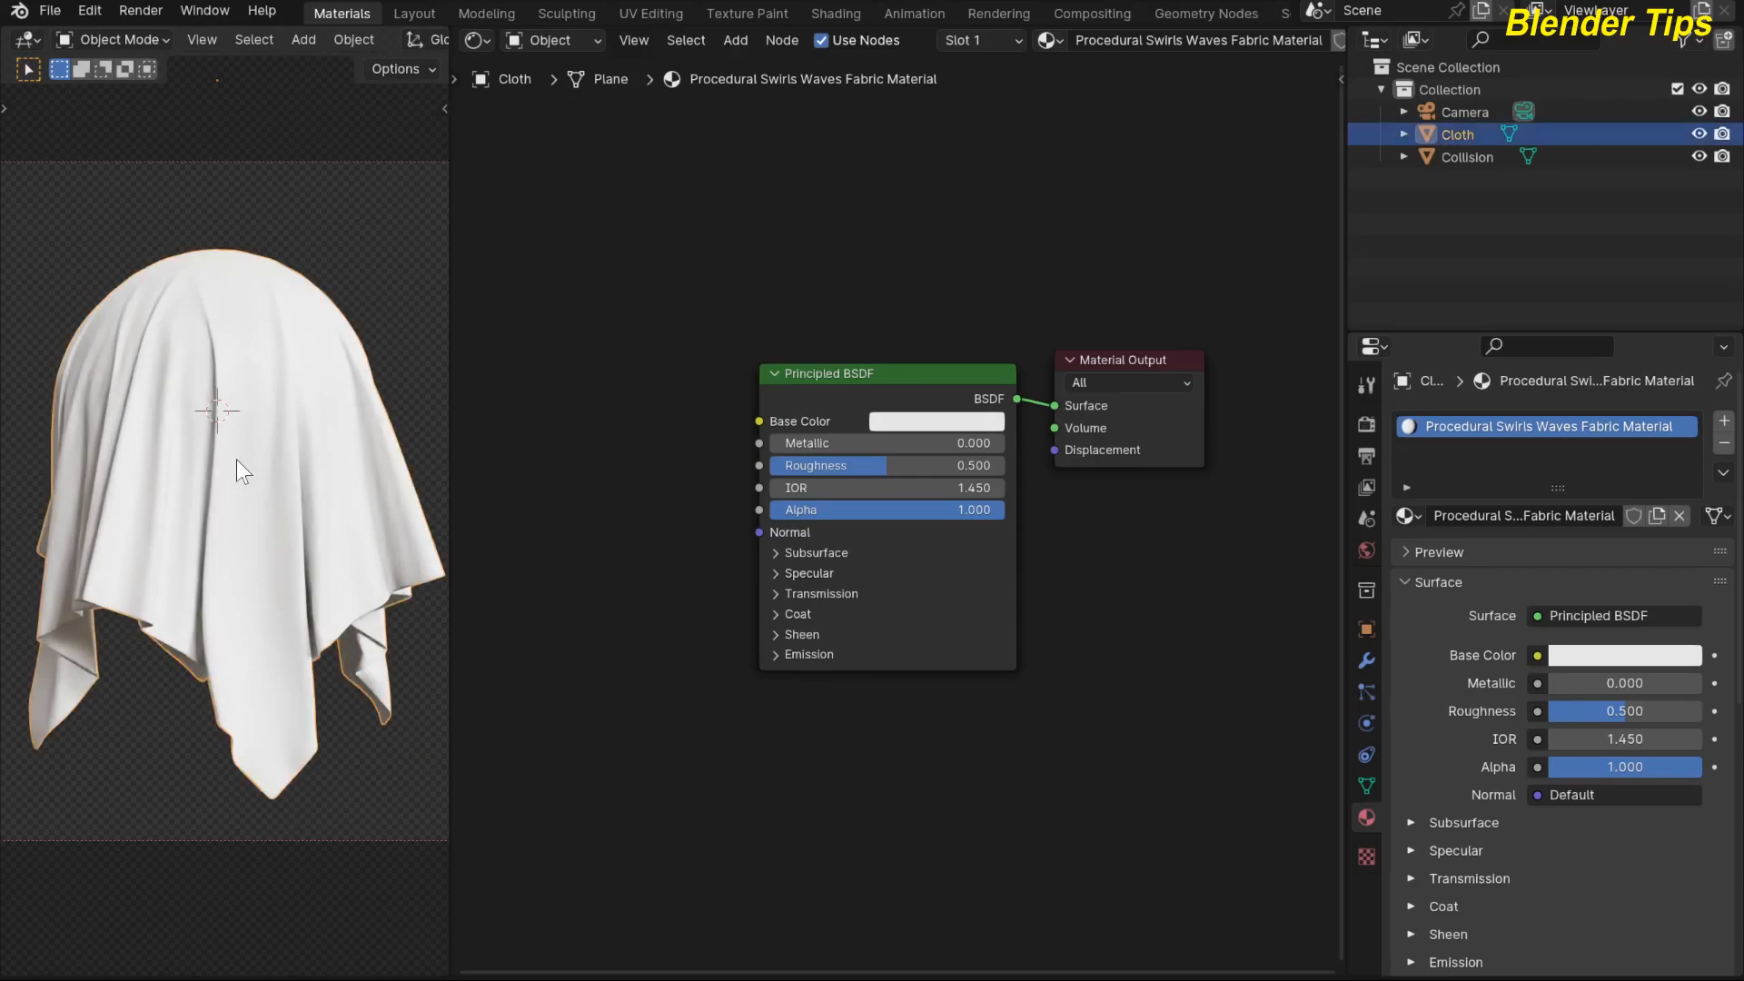
key(Tab)
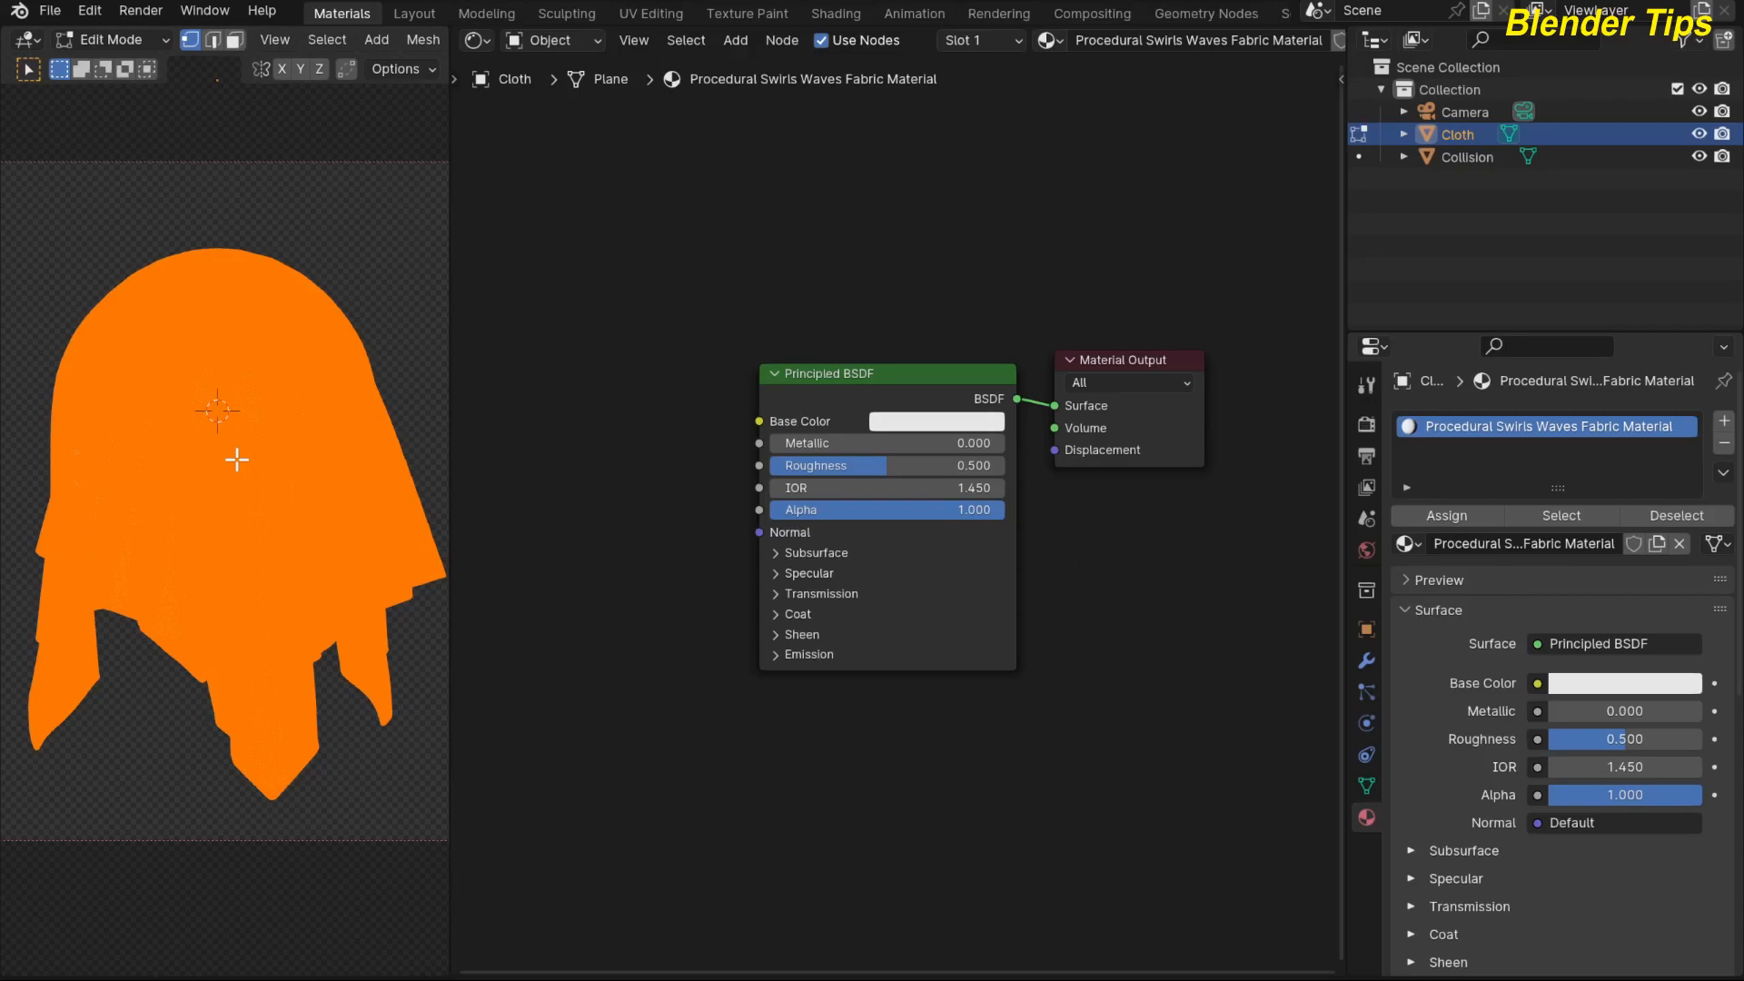
key(Tab)
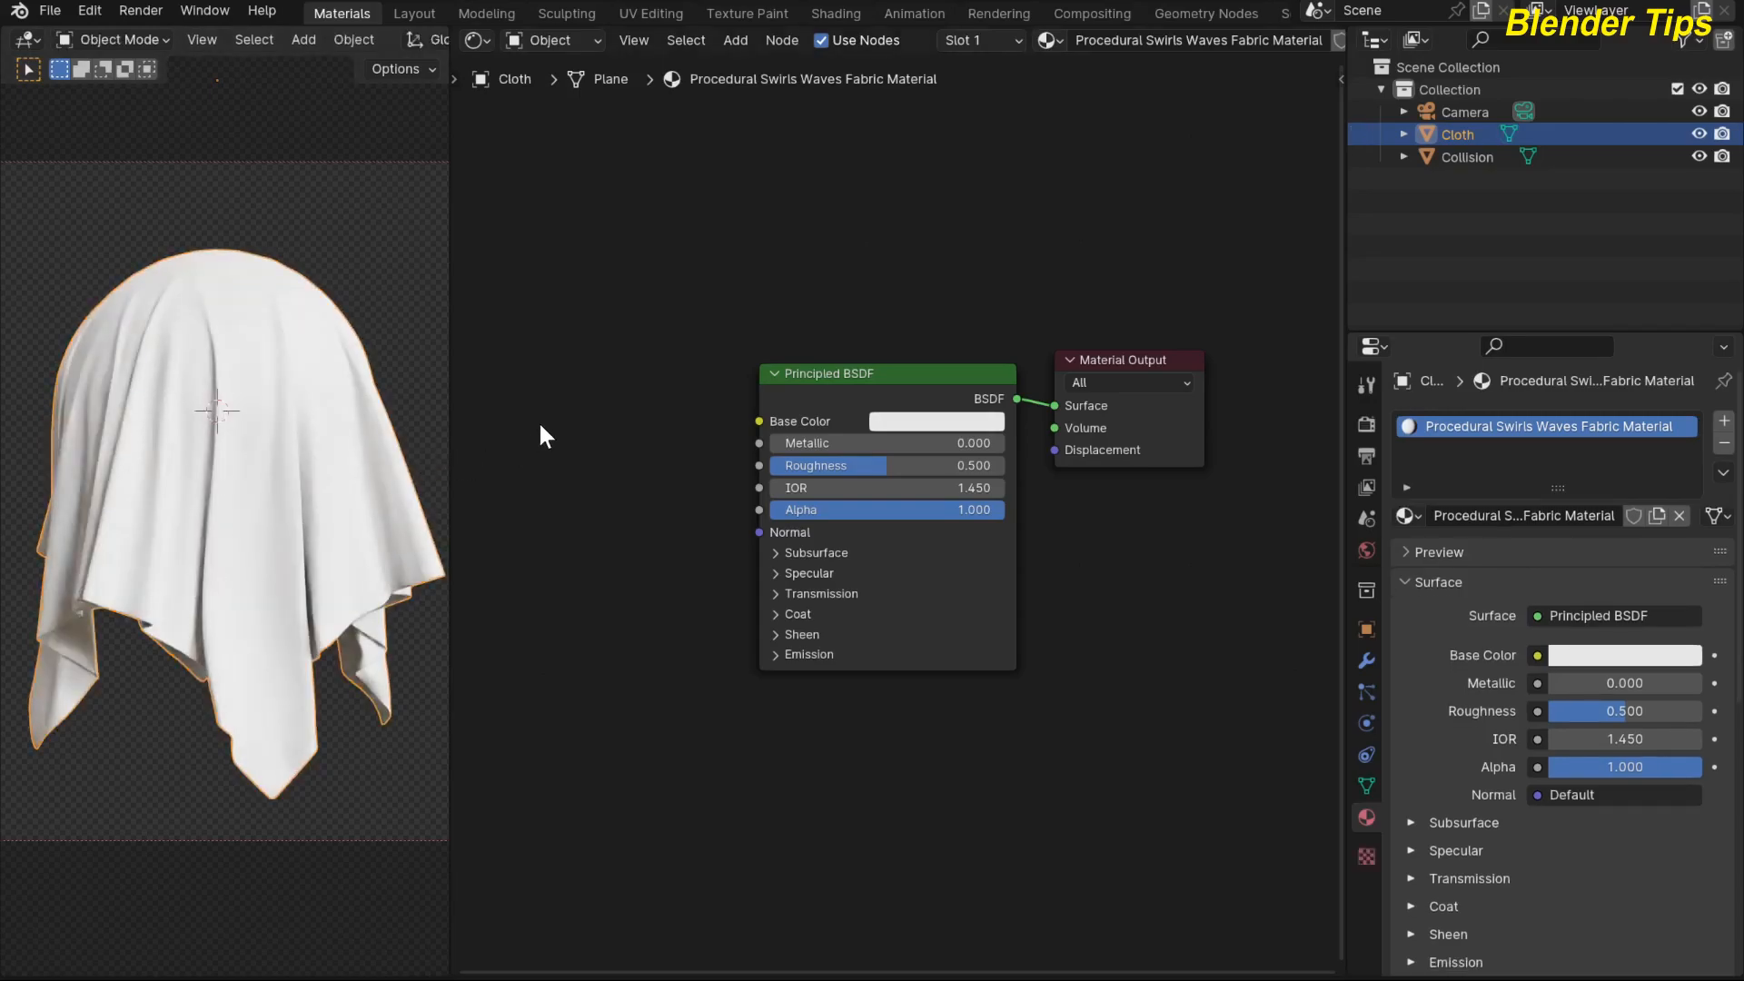
scroll(672, 316, up, 1)
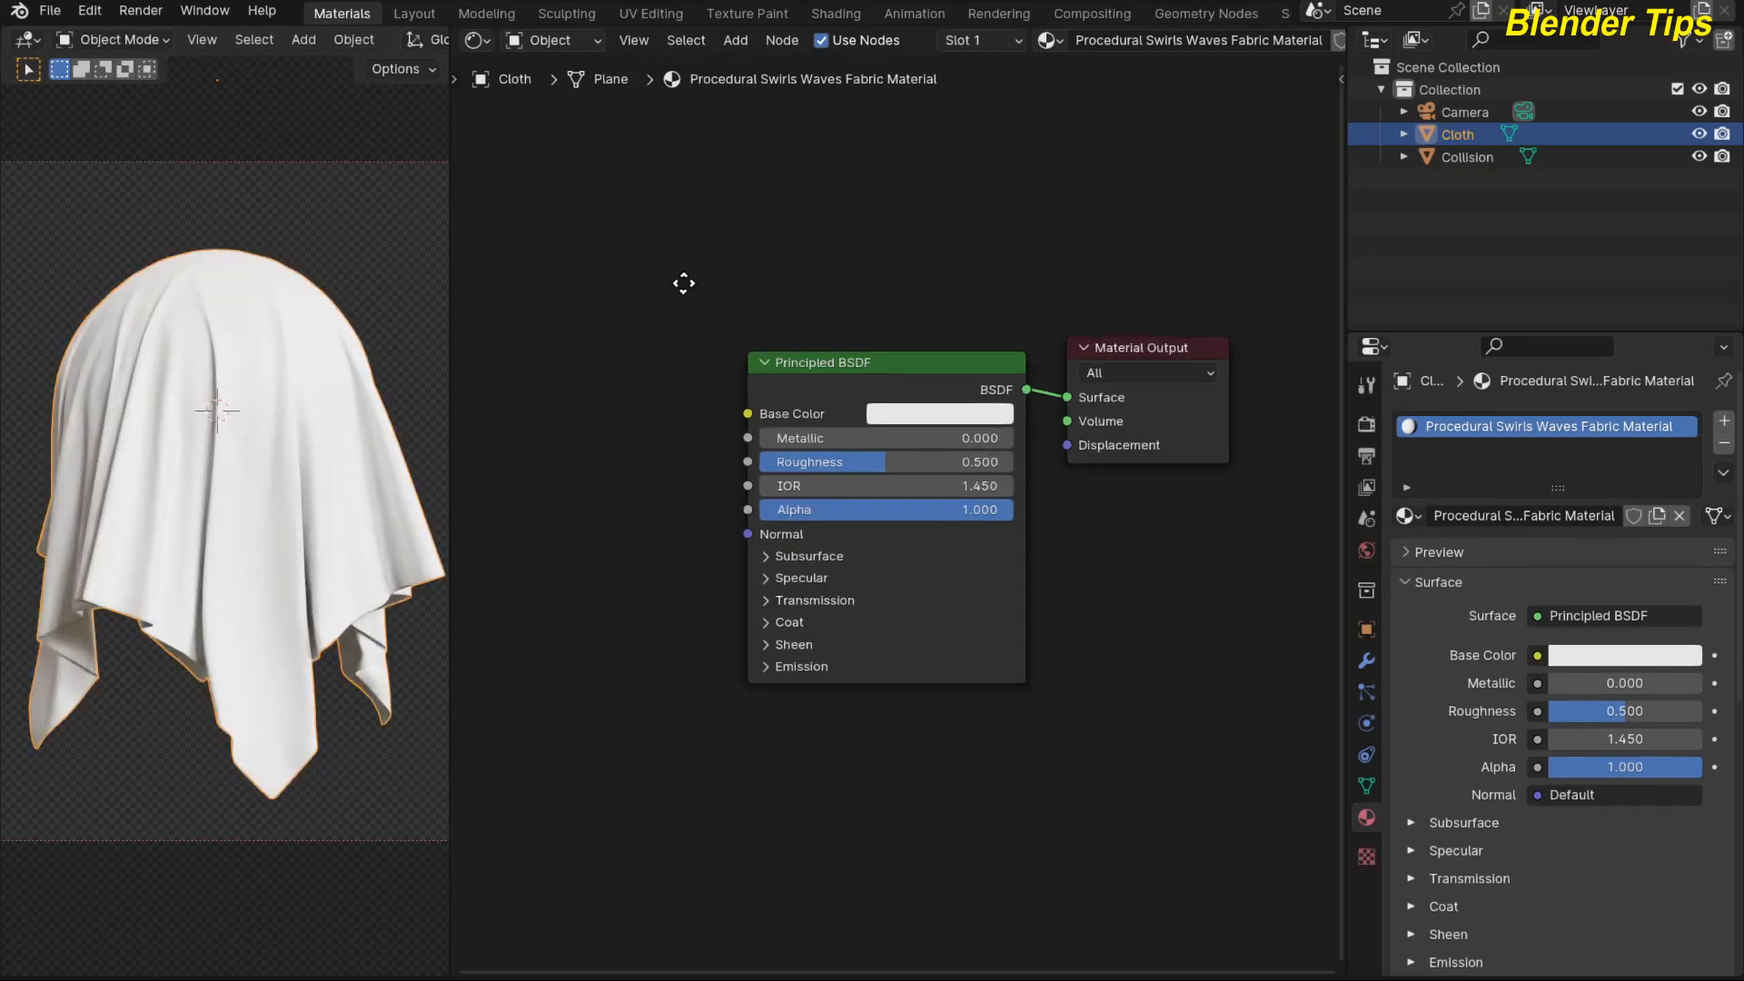
middle_drag(684, 283, 668, 295)
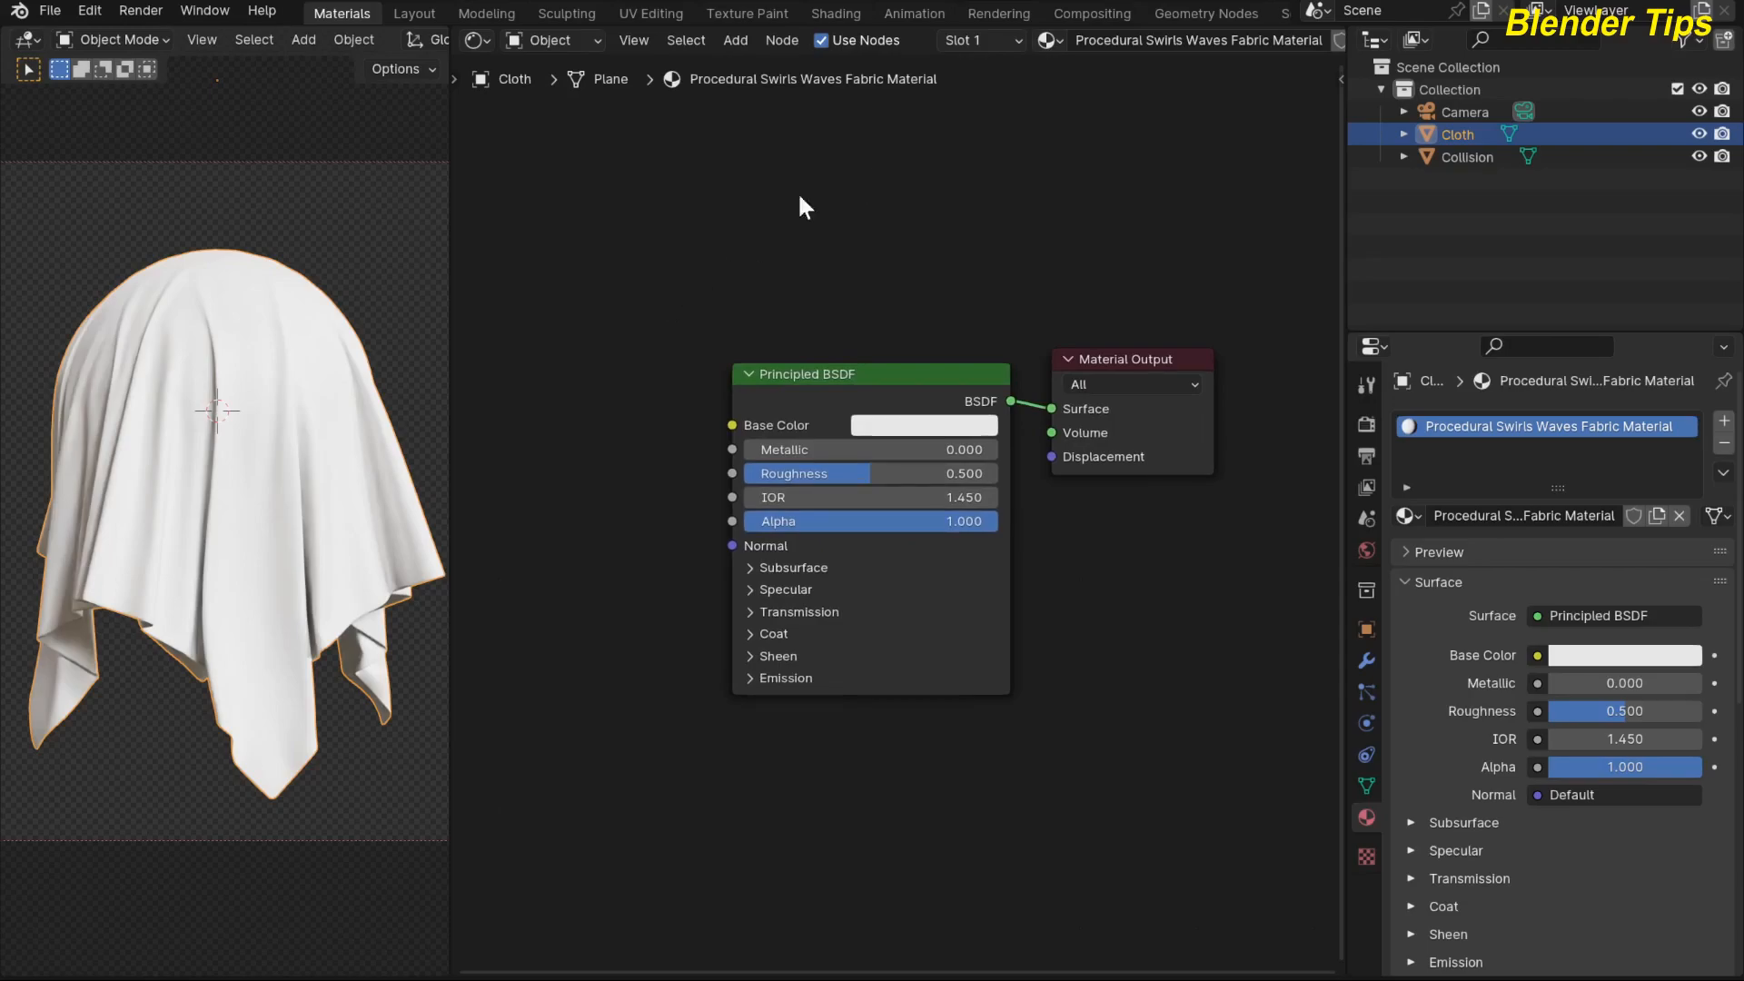
middle_drag(660, 263, 613, 260)
click(386, 246)
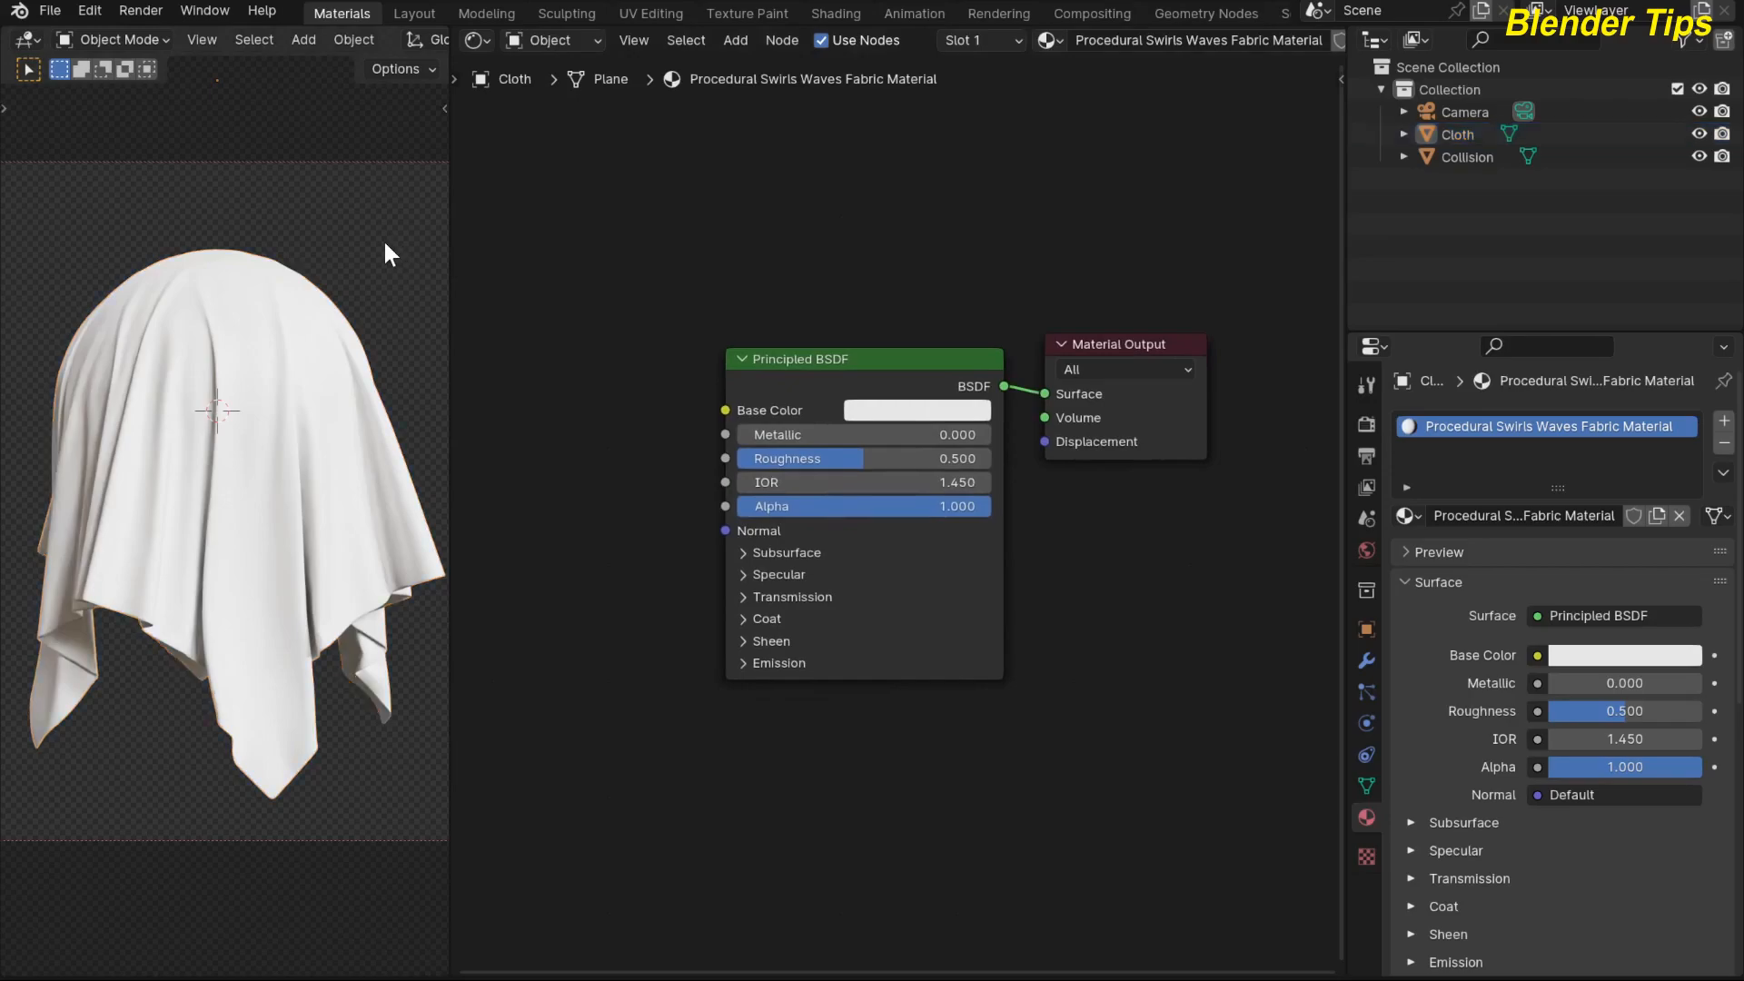
Step: Turn on the Screencast Keys display in the 3D viewport
key(n)
click(436, 763)
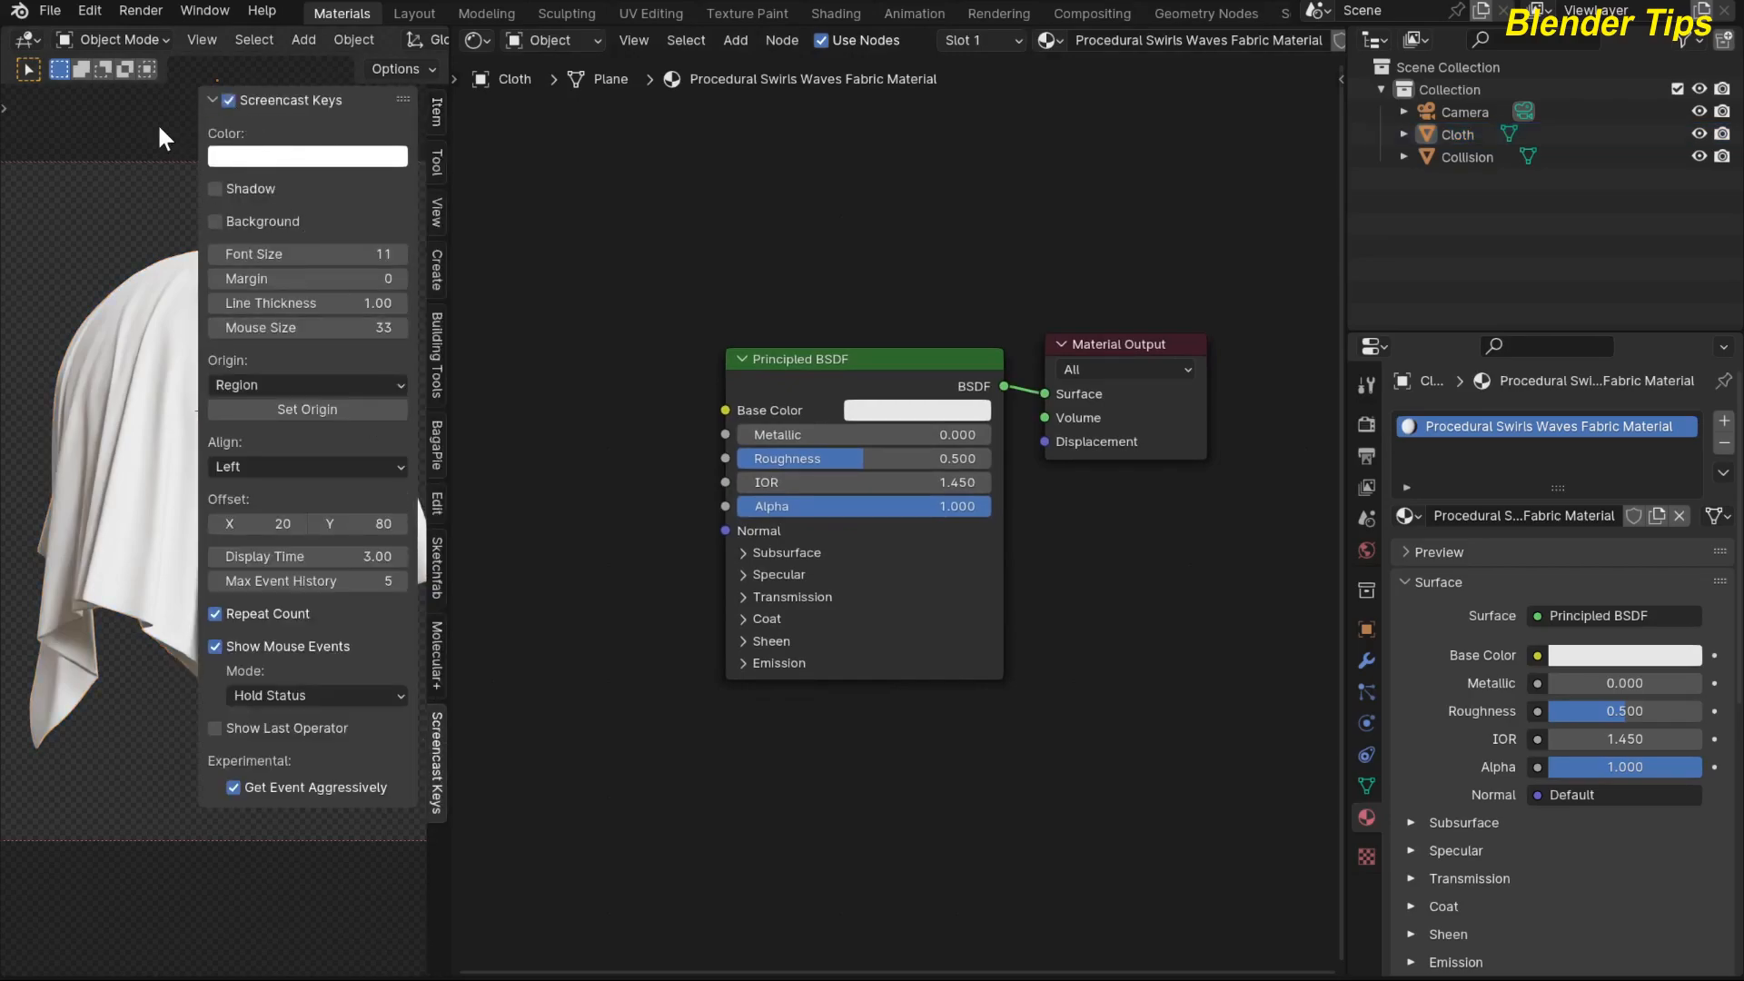
key(n)
Step: Add a Wave Texture node to the material, placed to the left of the Principled BSDF node
scroll(635, 547, down, 2)
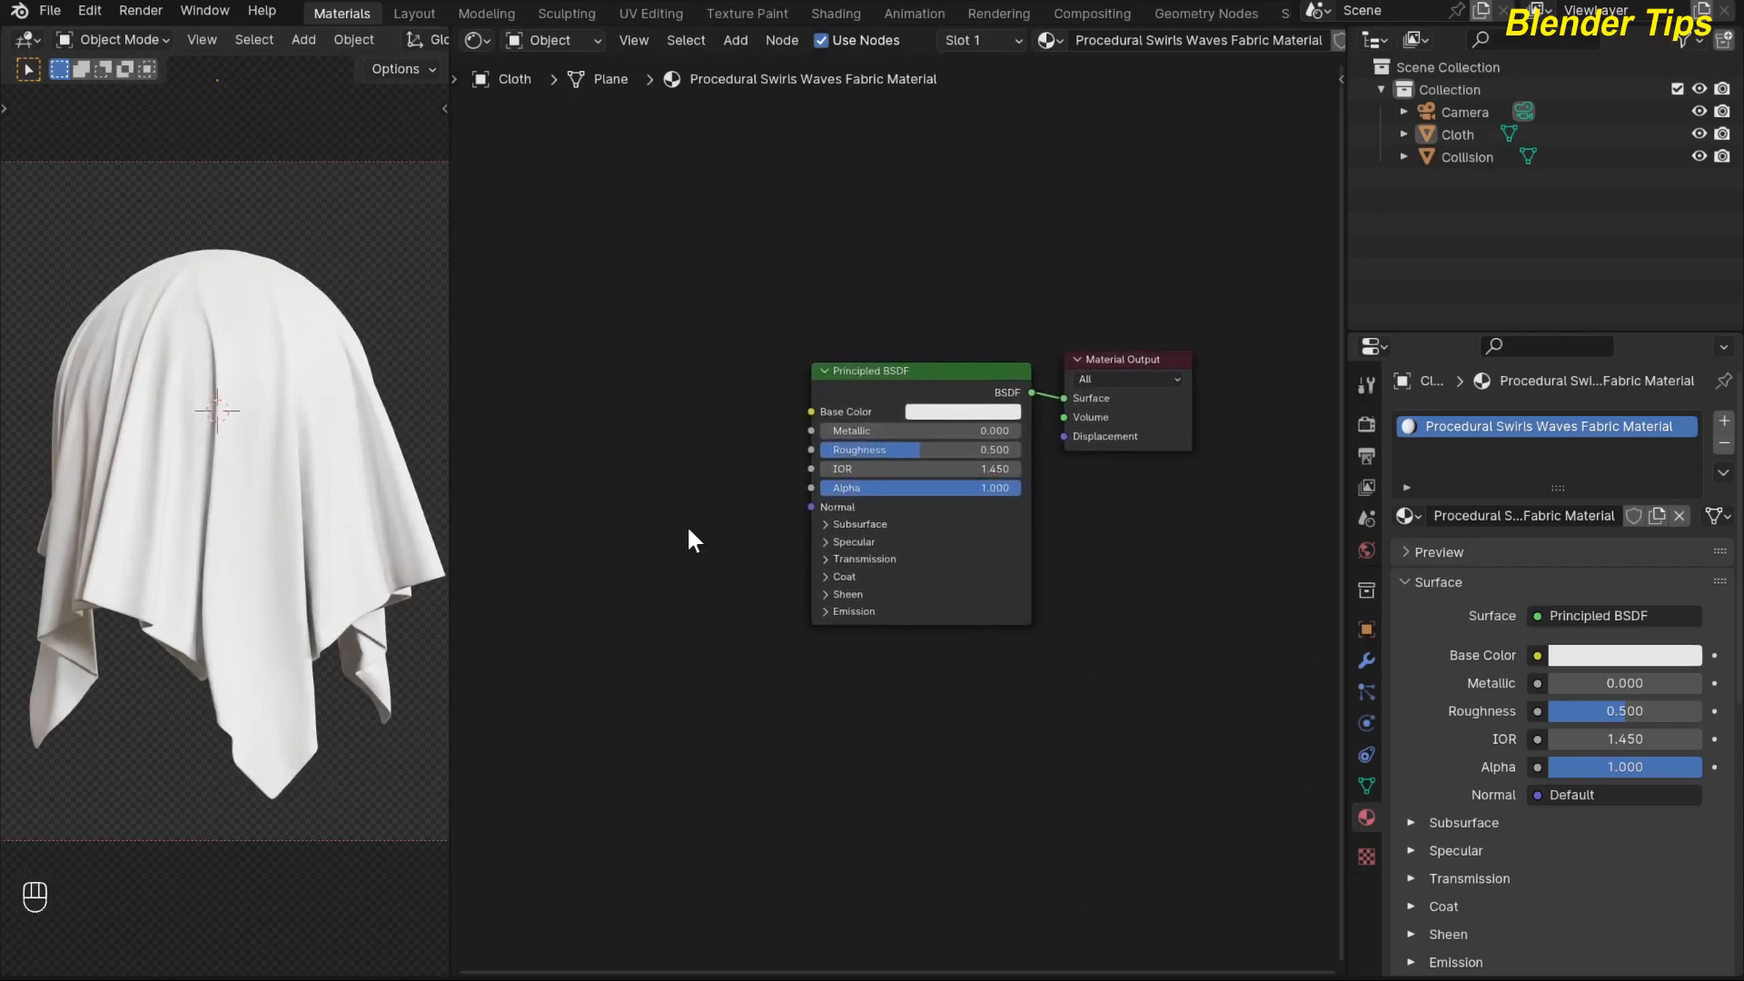
scroll(576, 623, down, 2)
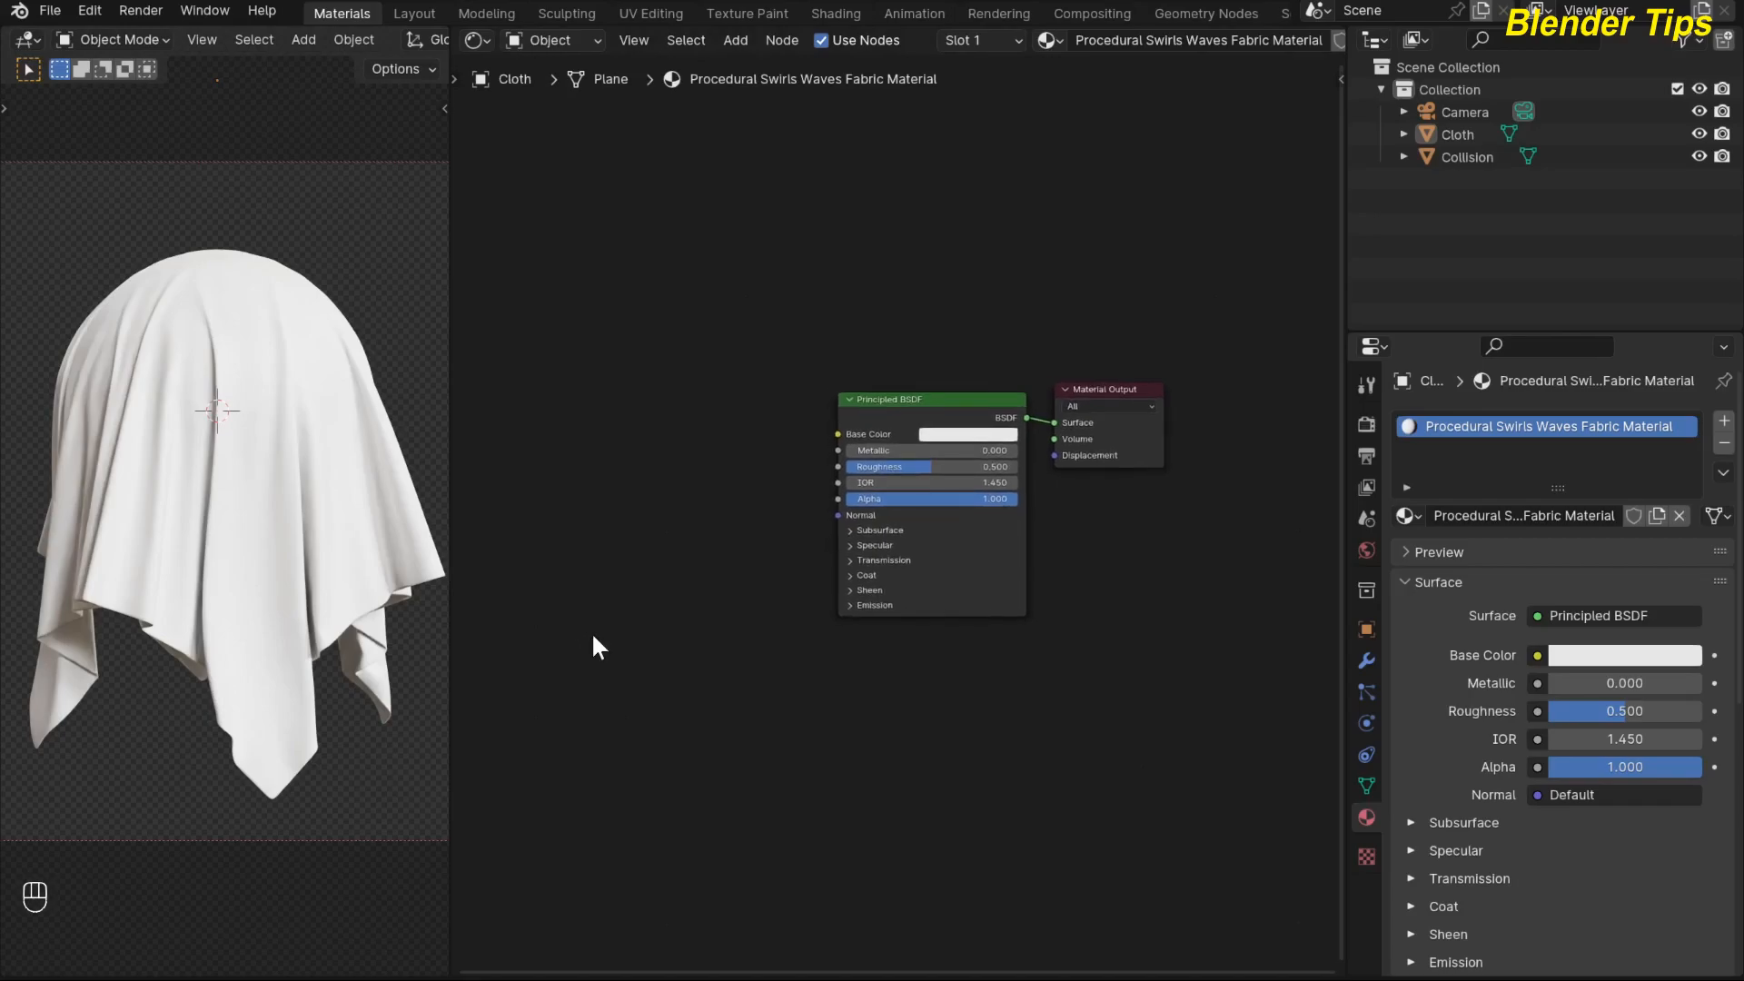
key(shift+a)
click(592, 635)
text(wav)
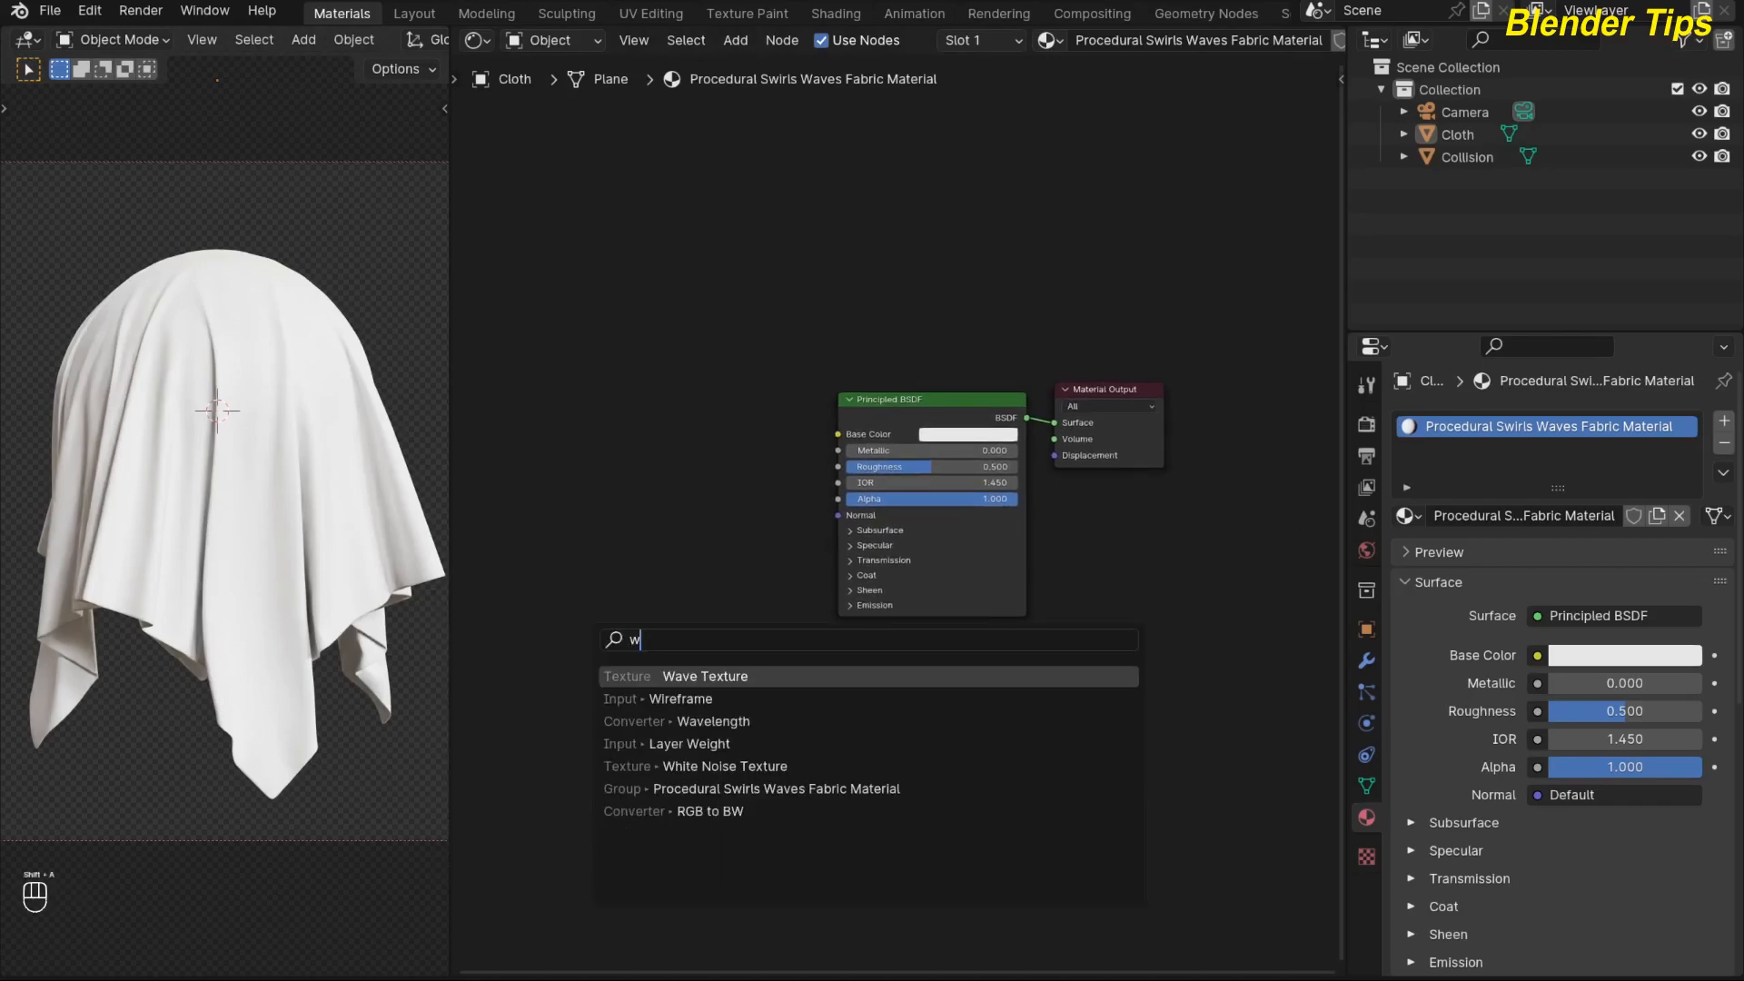
click(706, 698)
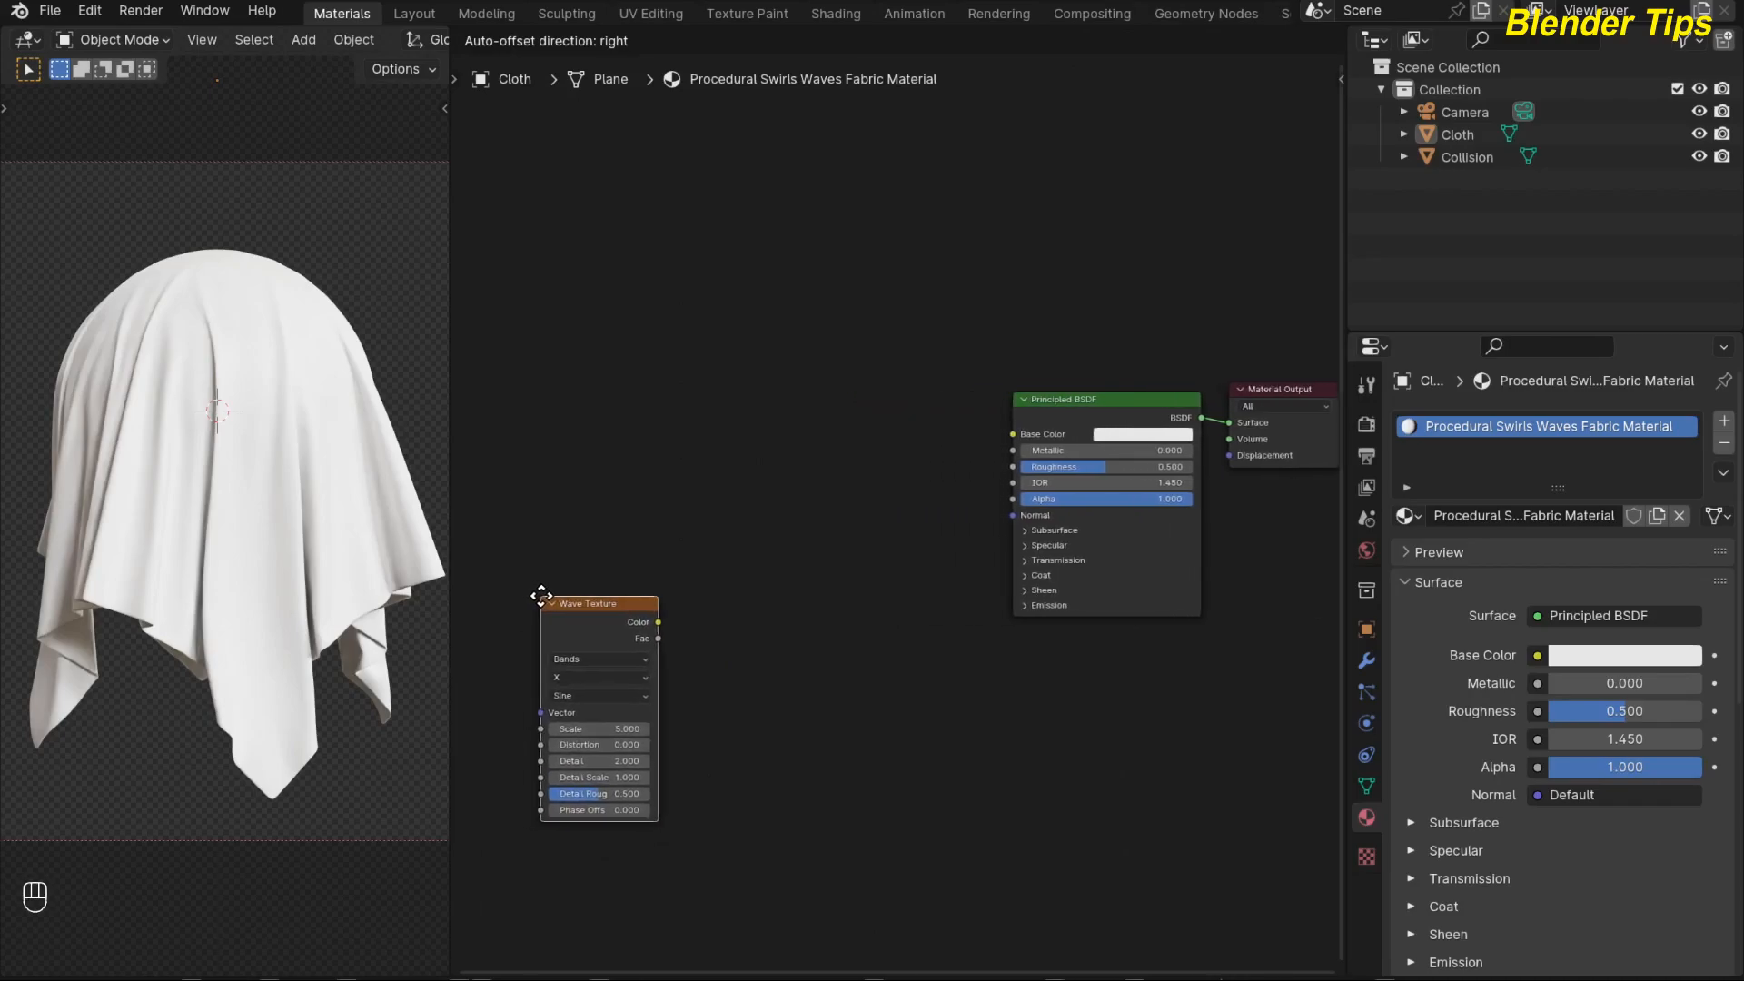
click(541, 596)
Step: Add Texture Coordinate and Mapping nodes in front of the Wave Texture and feed the Mapping vector from UV
key(ctrl+t)
scroll(690, 696, down, 1)
middle_drag(744, 802, 890, 774)
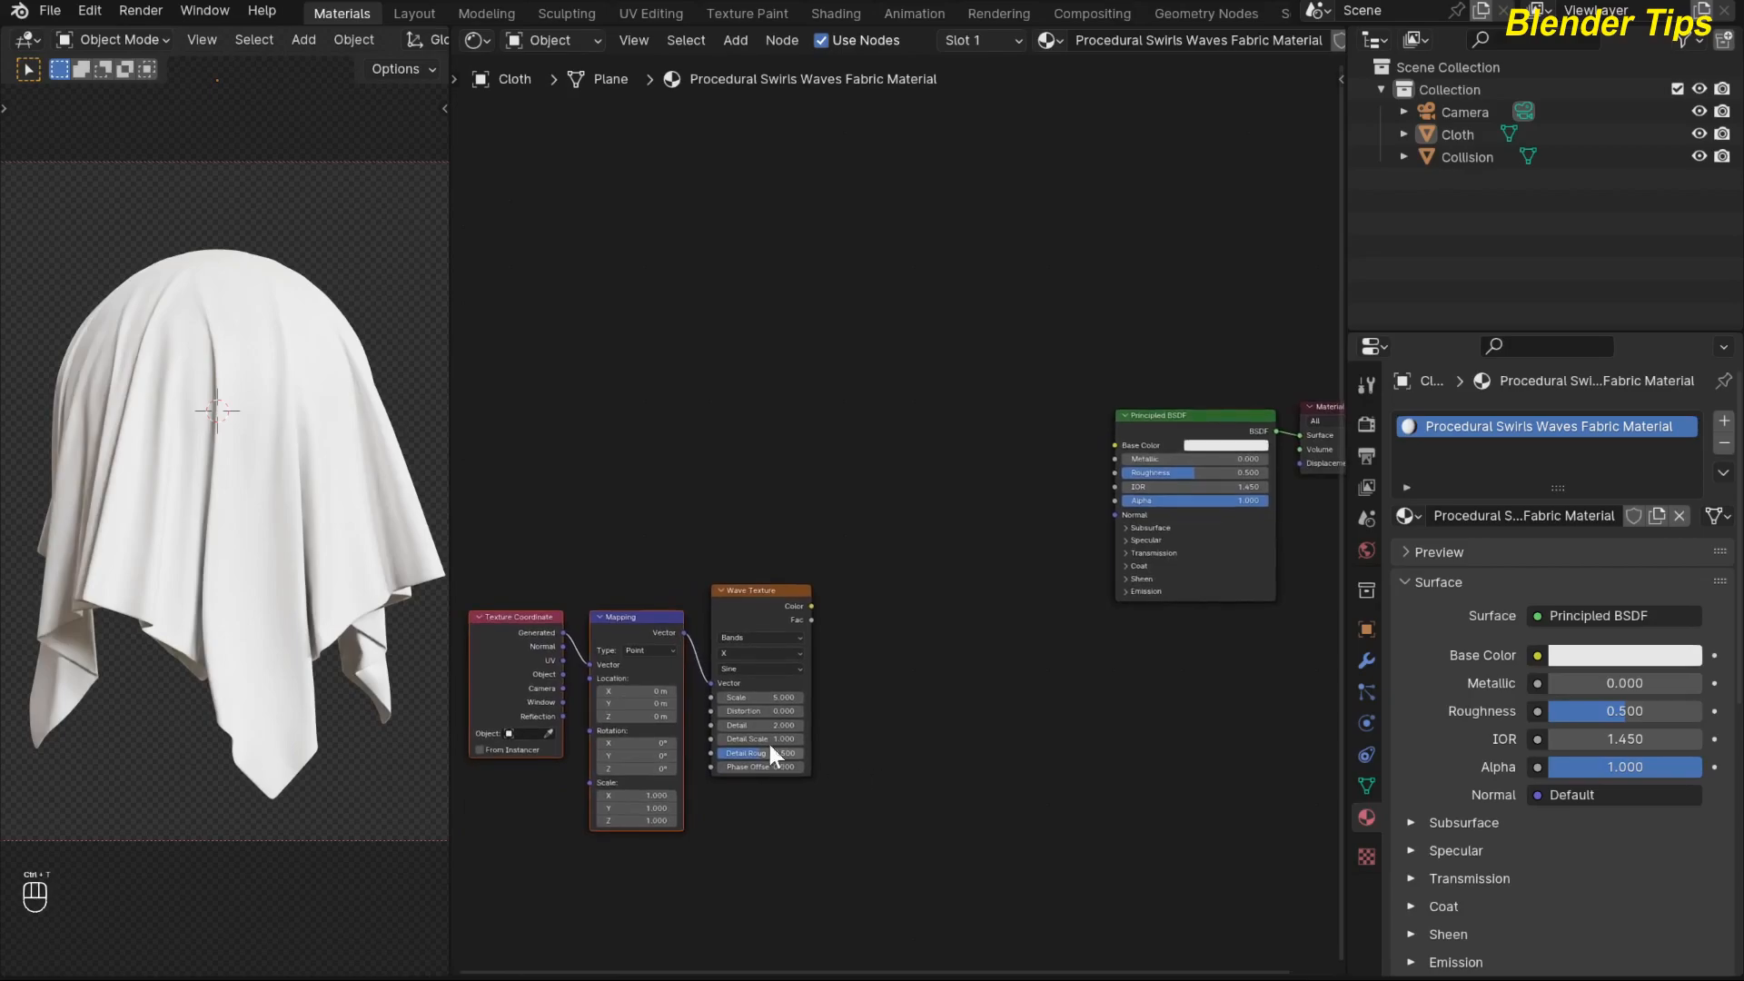
drag(583, 672, 597, 667)
scroll(852, 614, up, 3)
middle_drag(854, 614, 865, 510)
Step: Preview the Wave Texture directly on the cloth and set its Scale to 150
click(715, 536)
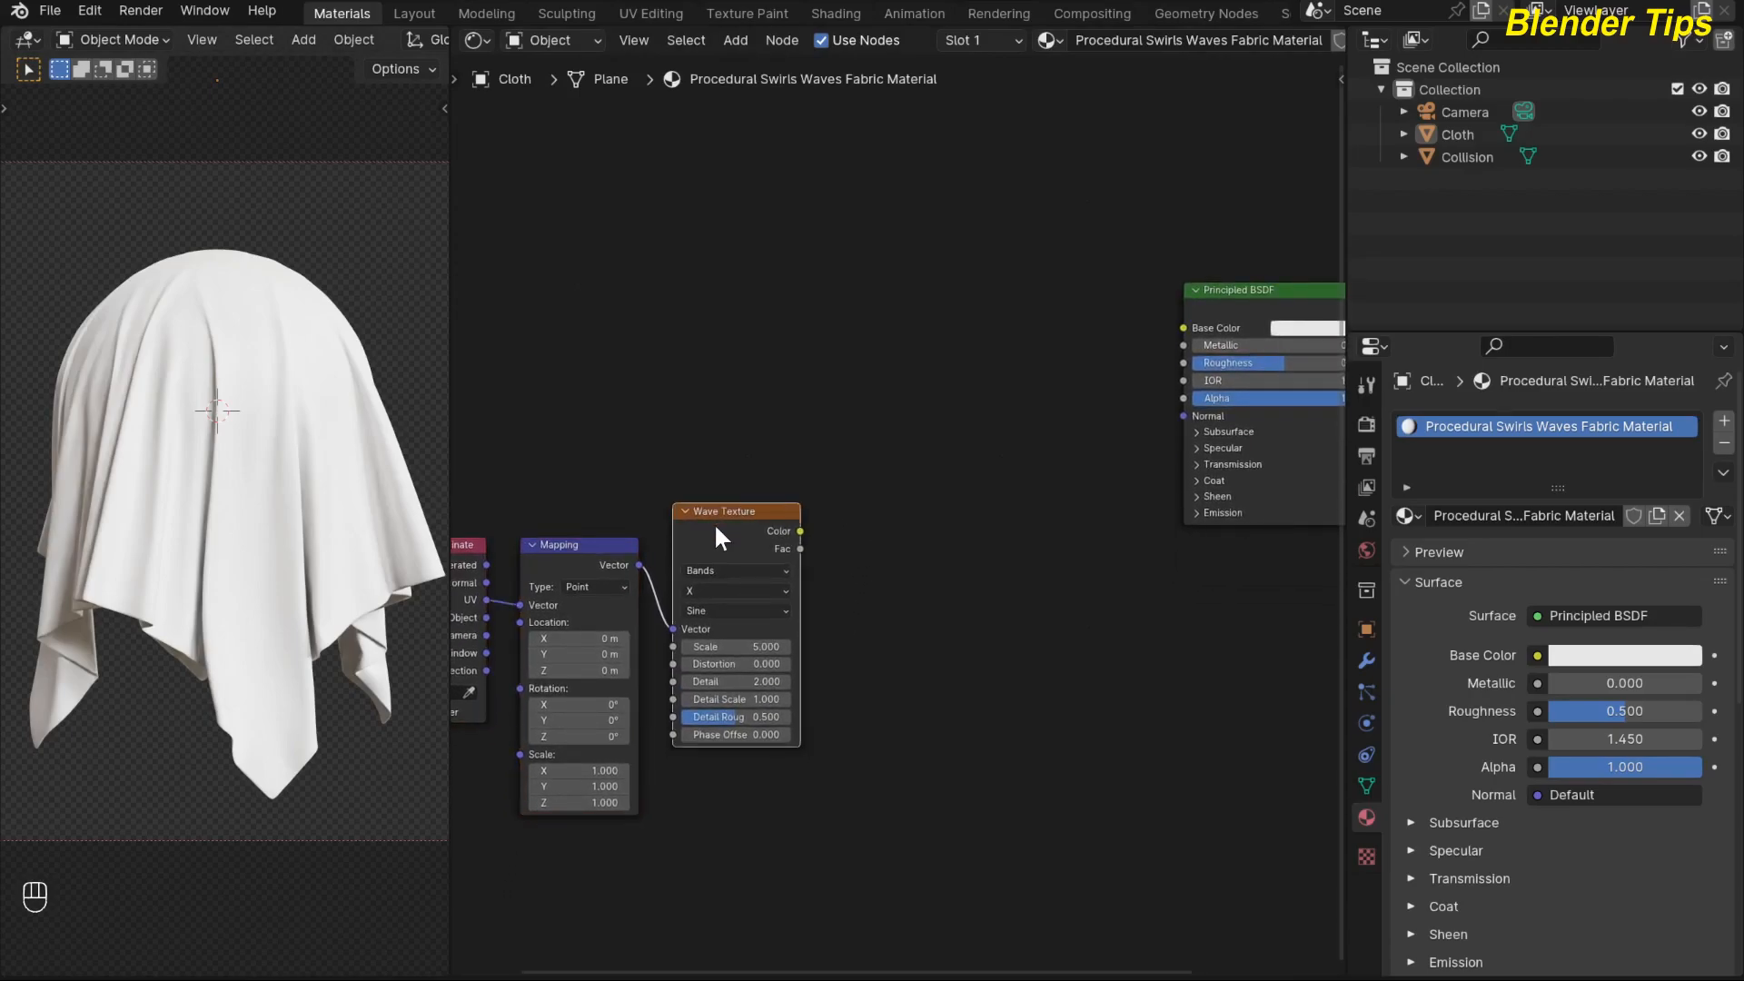
ctrl+shift+click(714, 521)
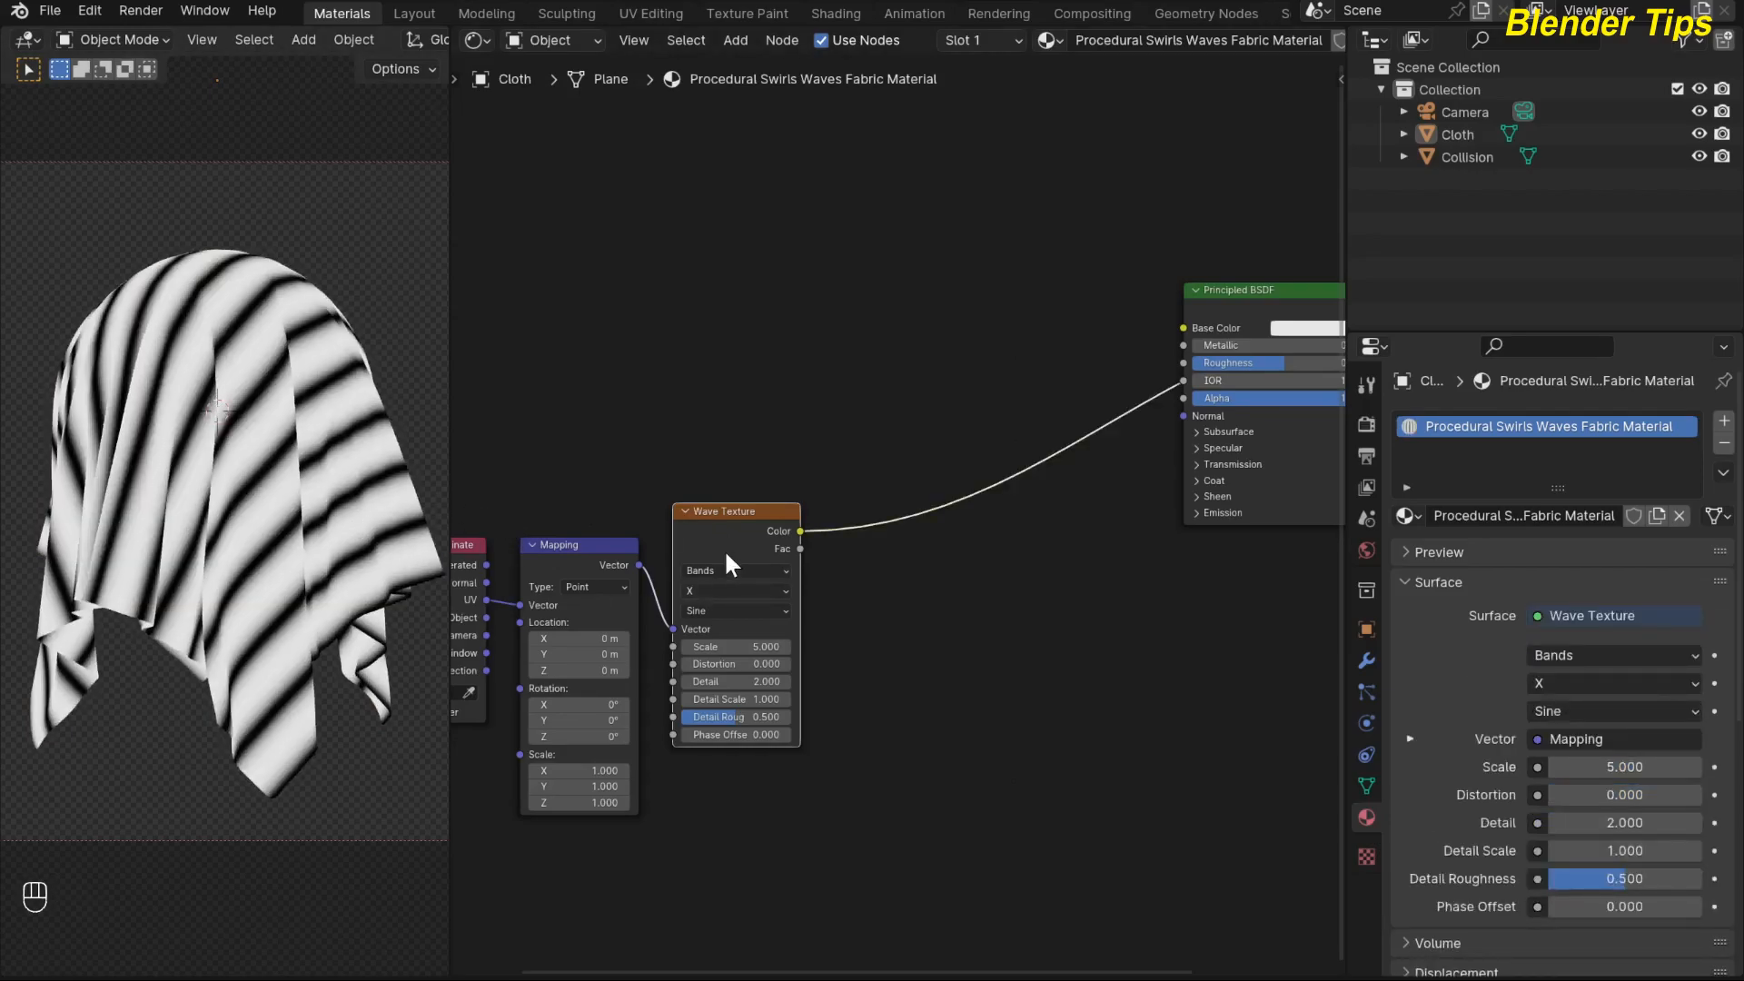
scroll(888, 615, up, 2)
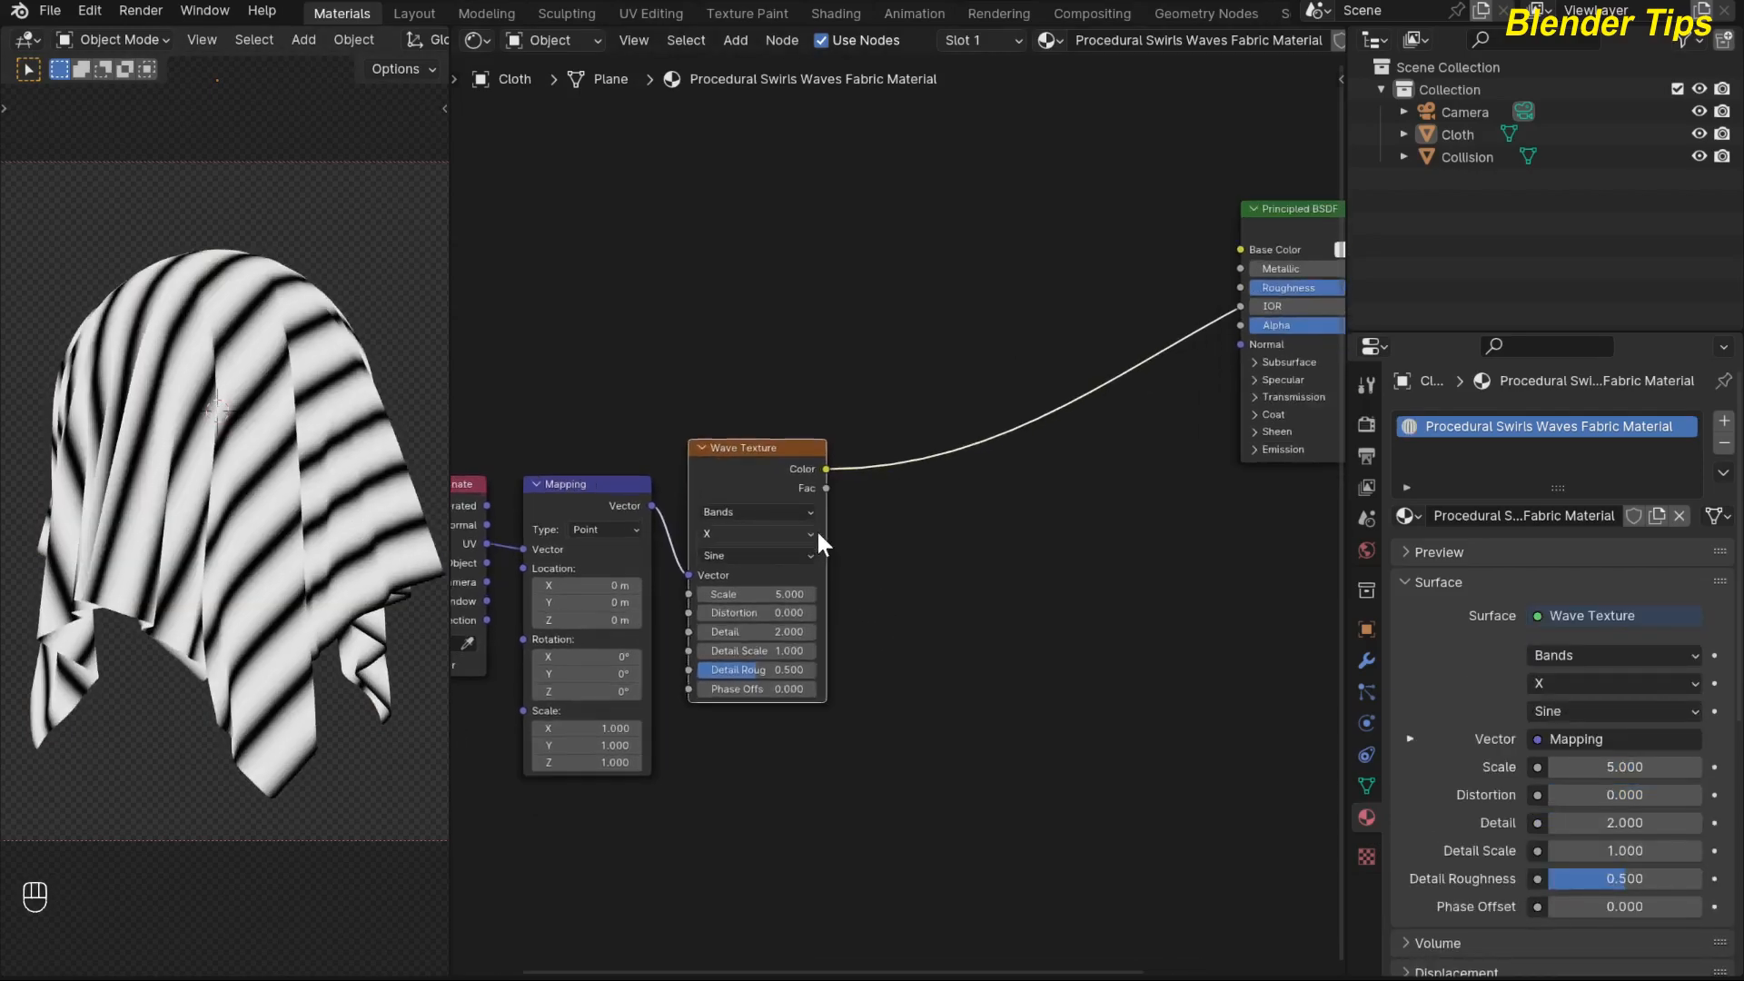
middle_drag(747, 488, 792, 461)
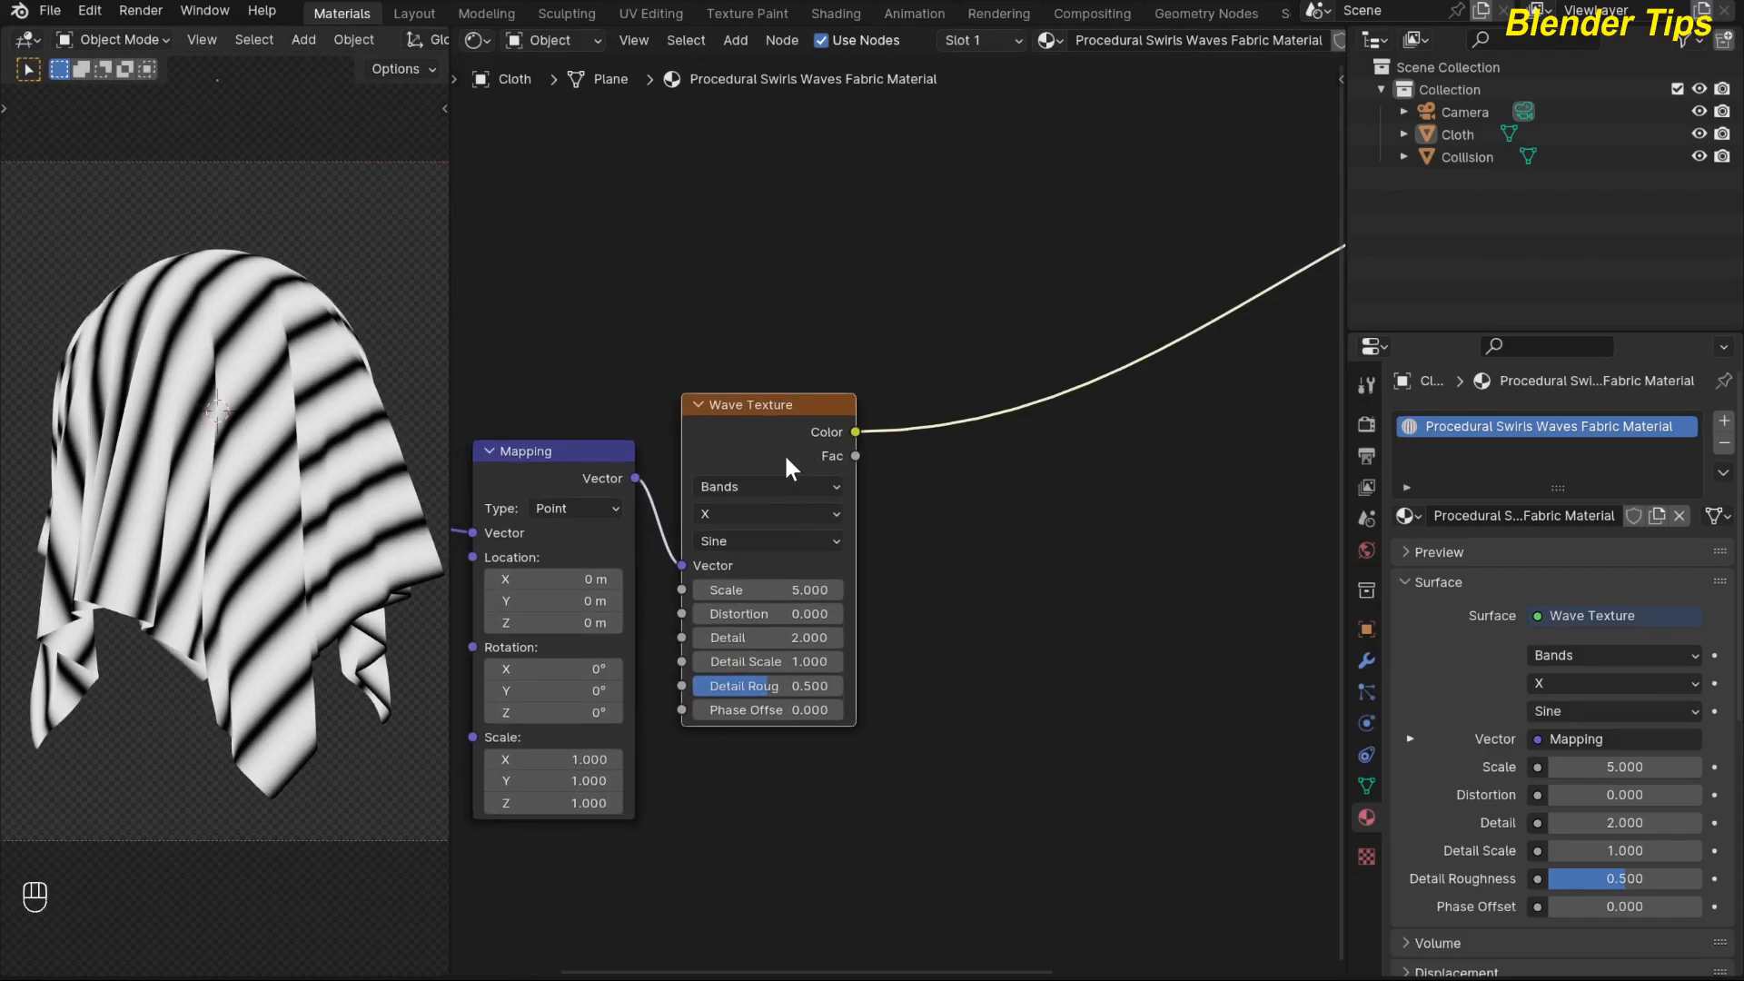
scroll(783, 451, up, 2)
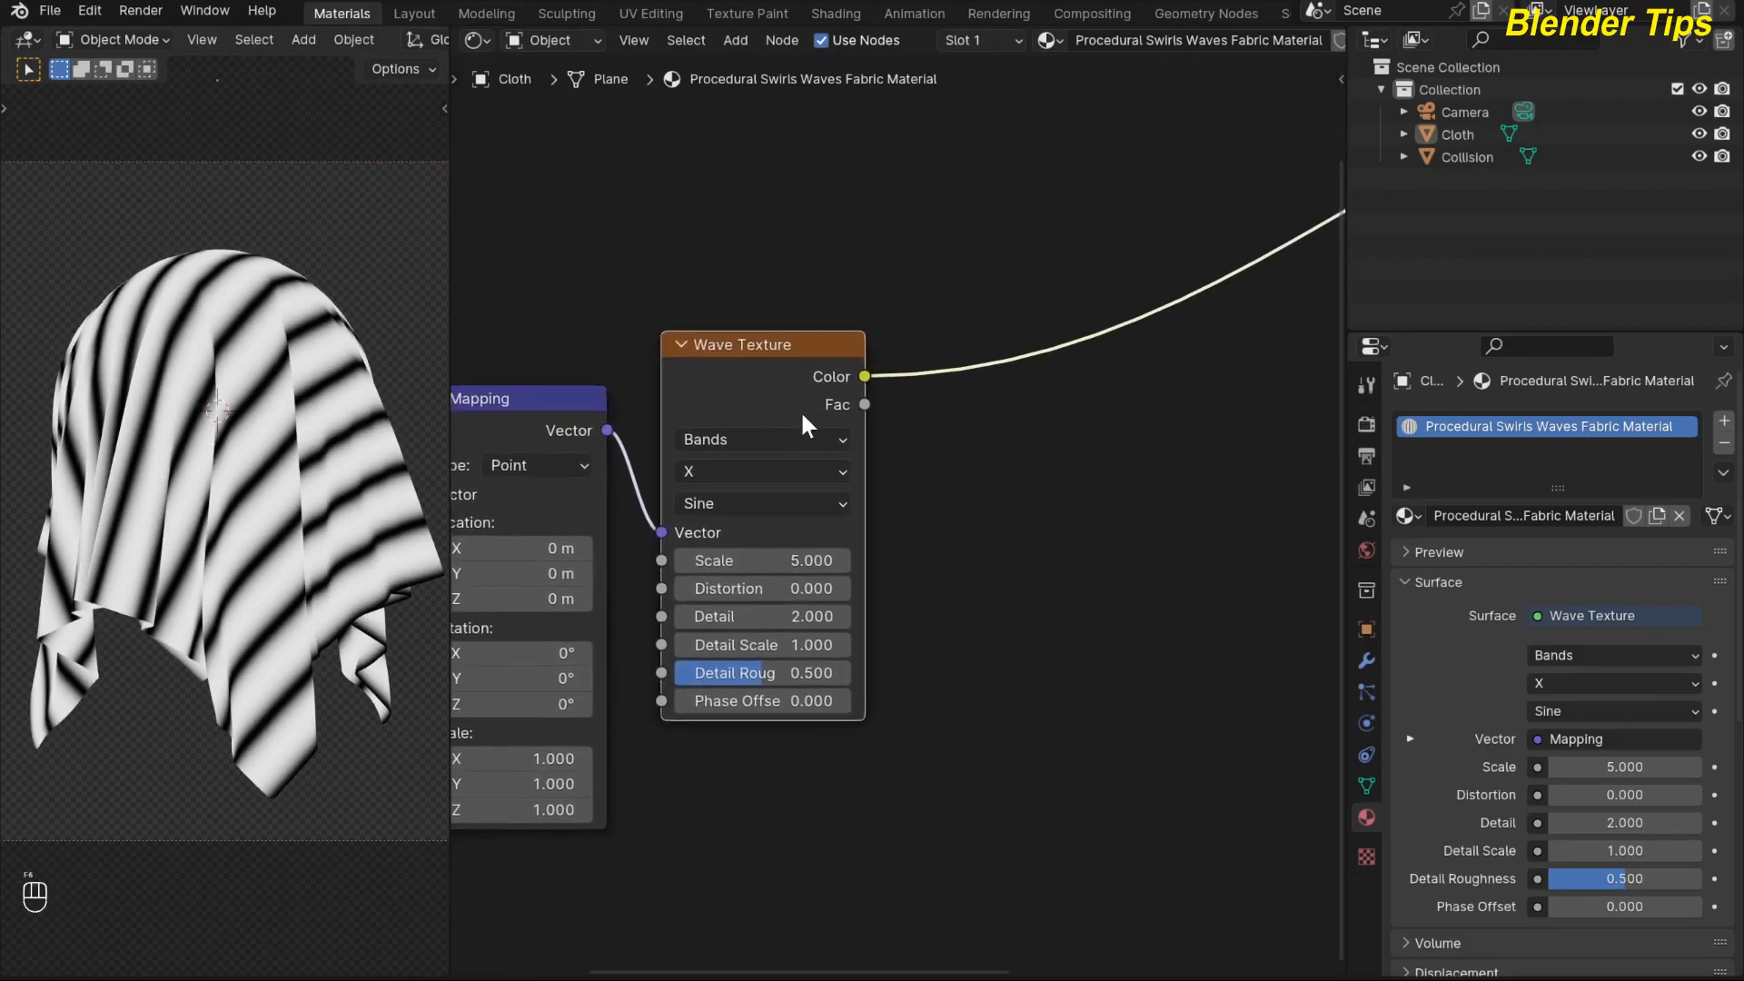
drag(761, 559, 818, 559)
click(762, 559)
text(150)
key(Return)
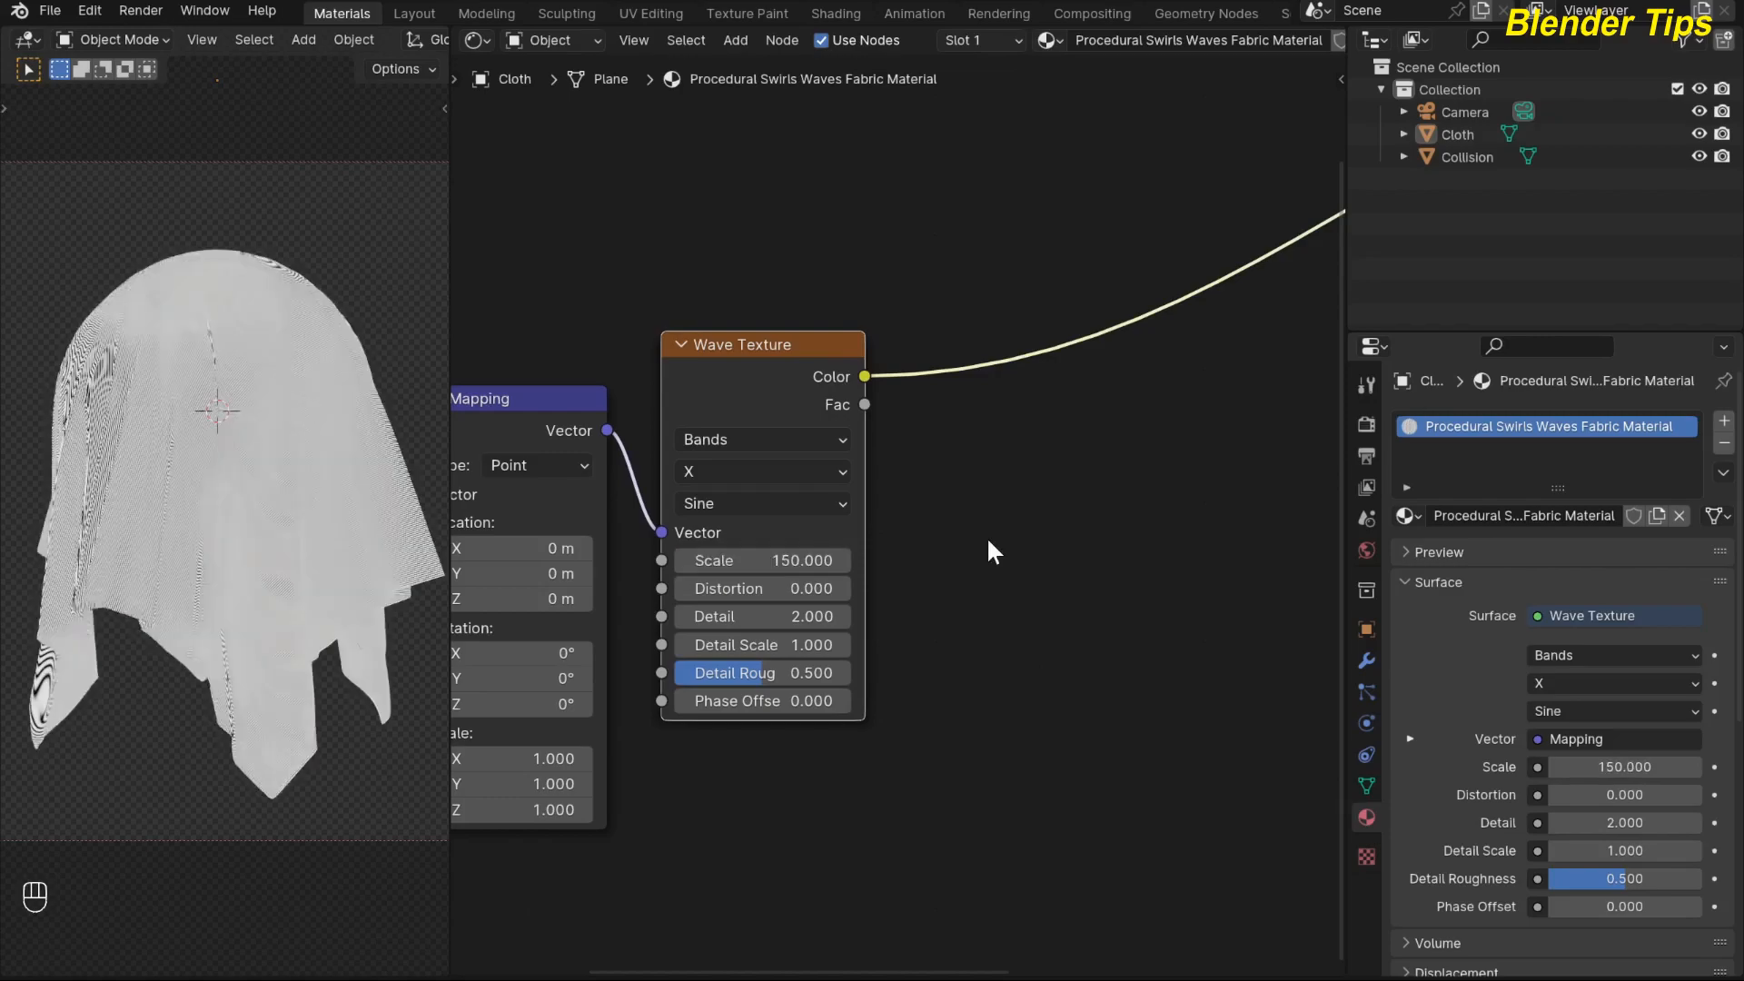
Step: Set the Wave Texture's Detail to 0
click(754, 589)
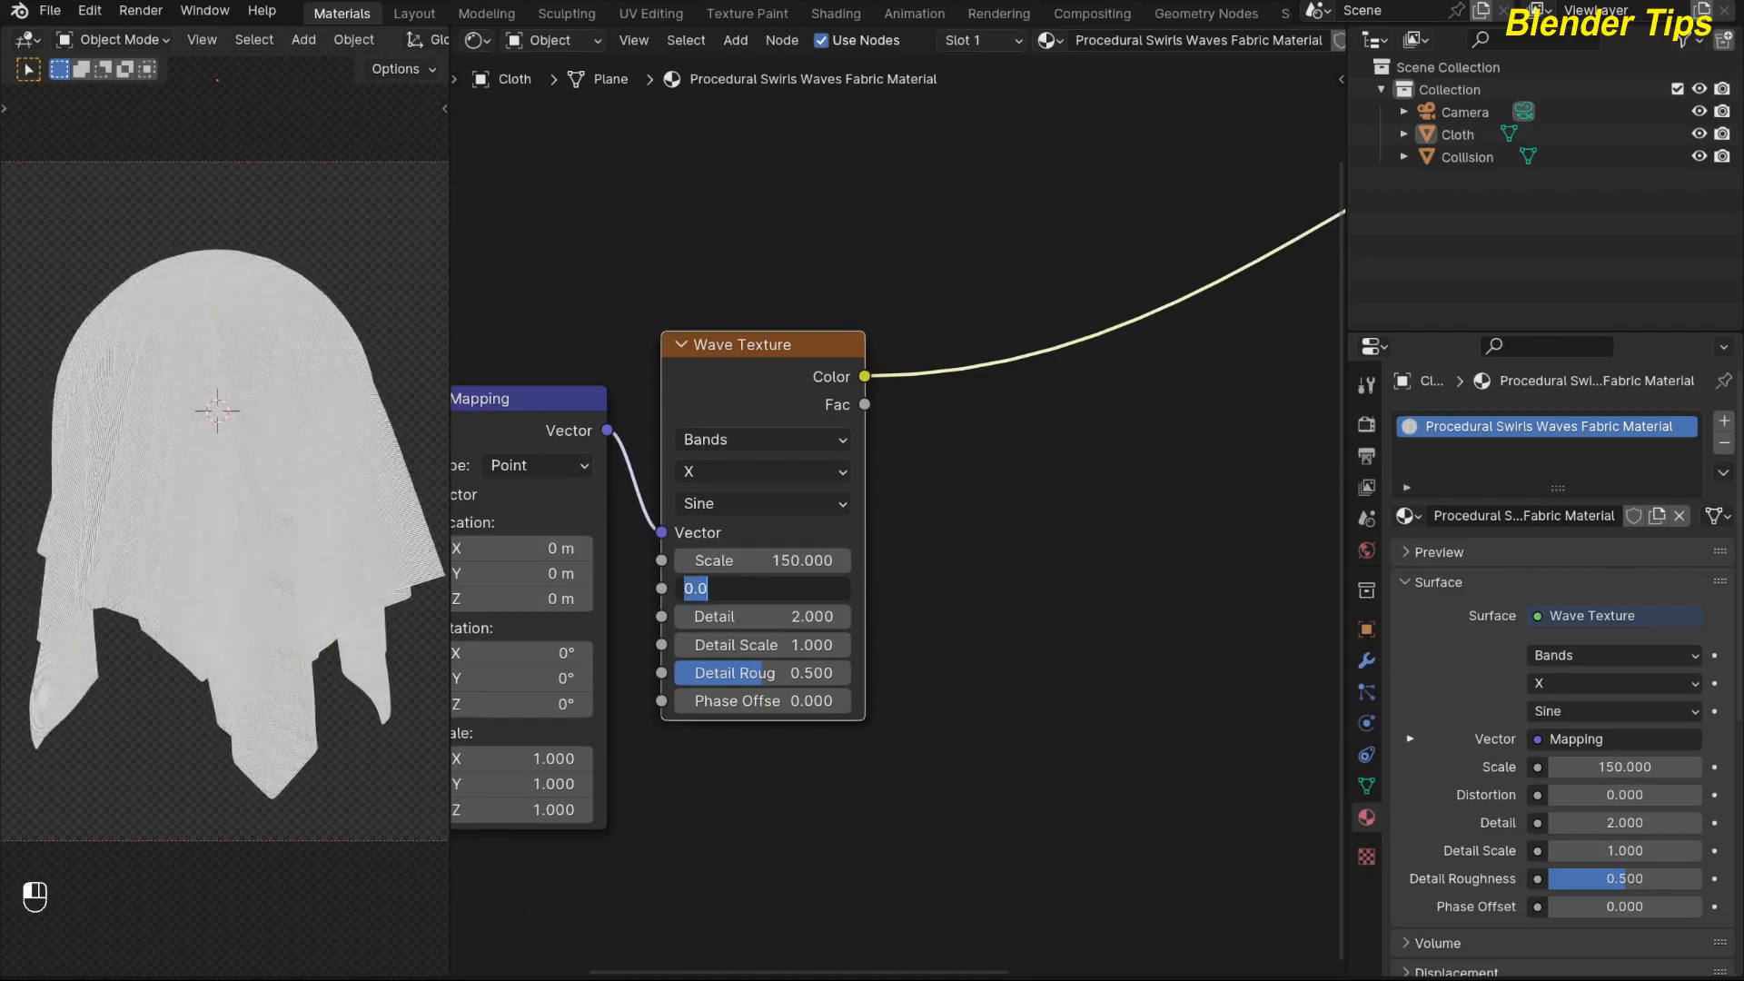
click(969, 586)
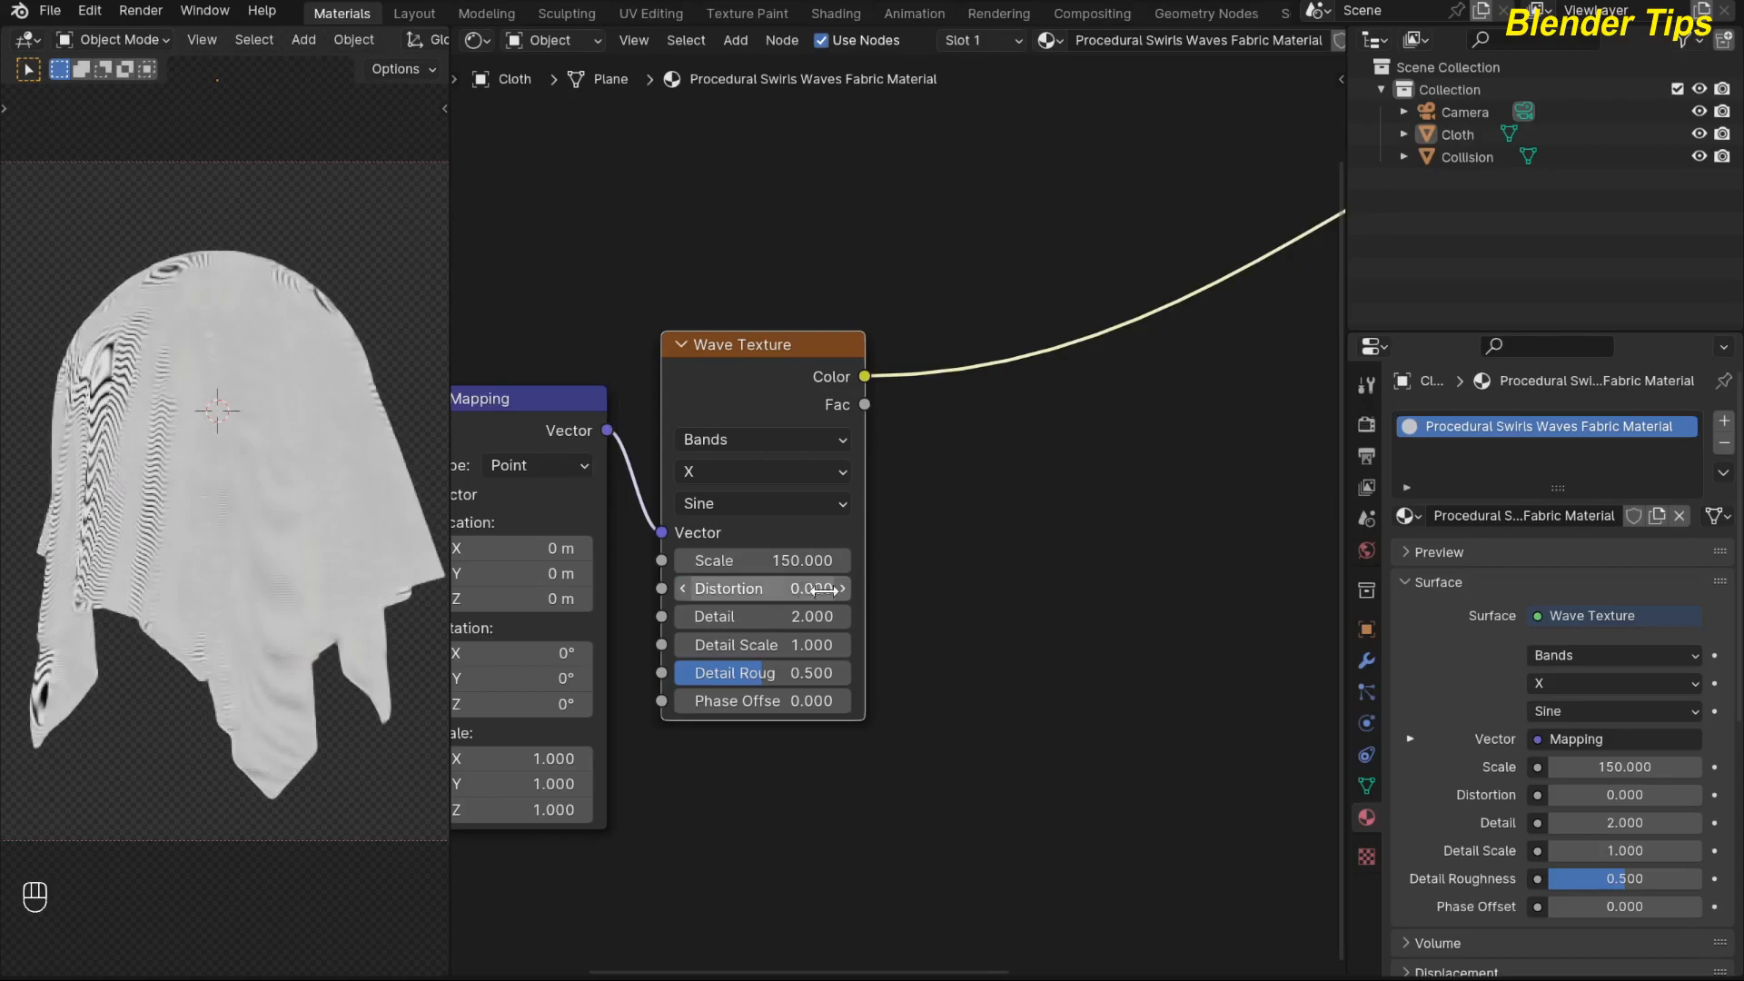
click(773, 617)
text(0)
key(Return)
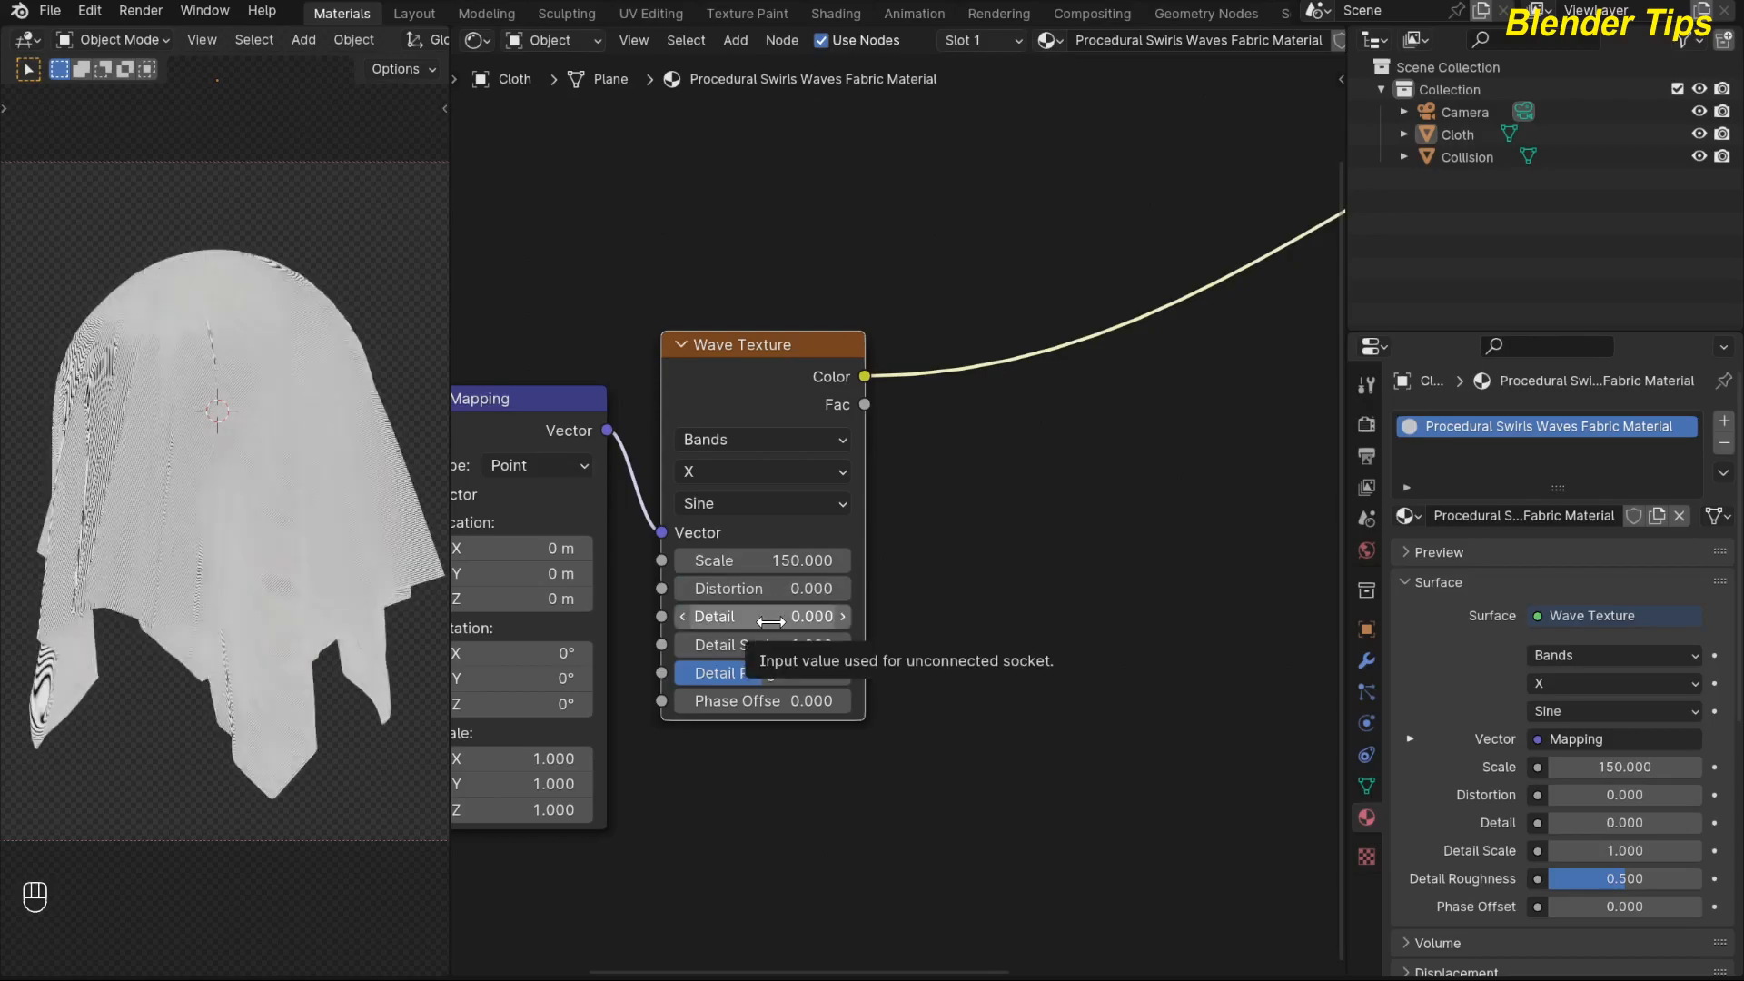
Step: Duplicate the Wave Texture with its Mapping link kept and place the copy above the original
scroll(936, 583, down, 2)
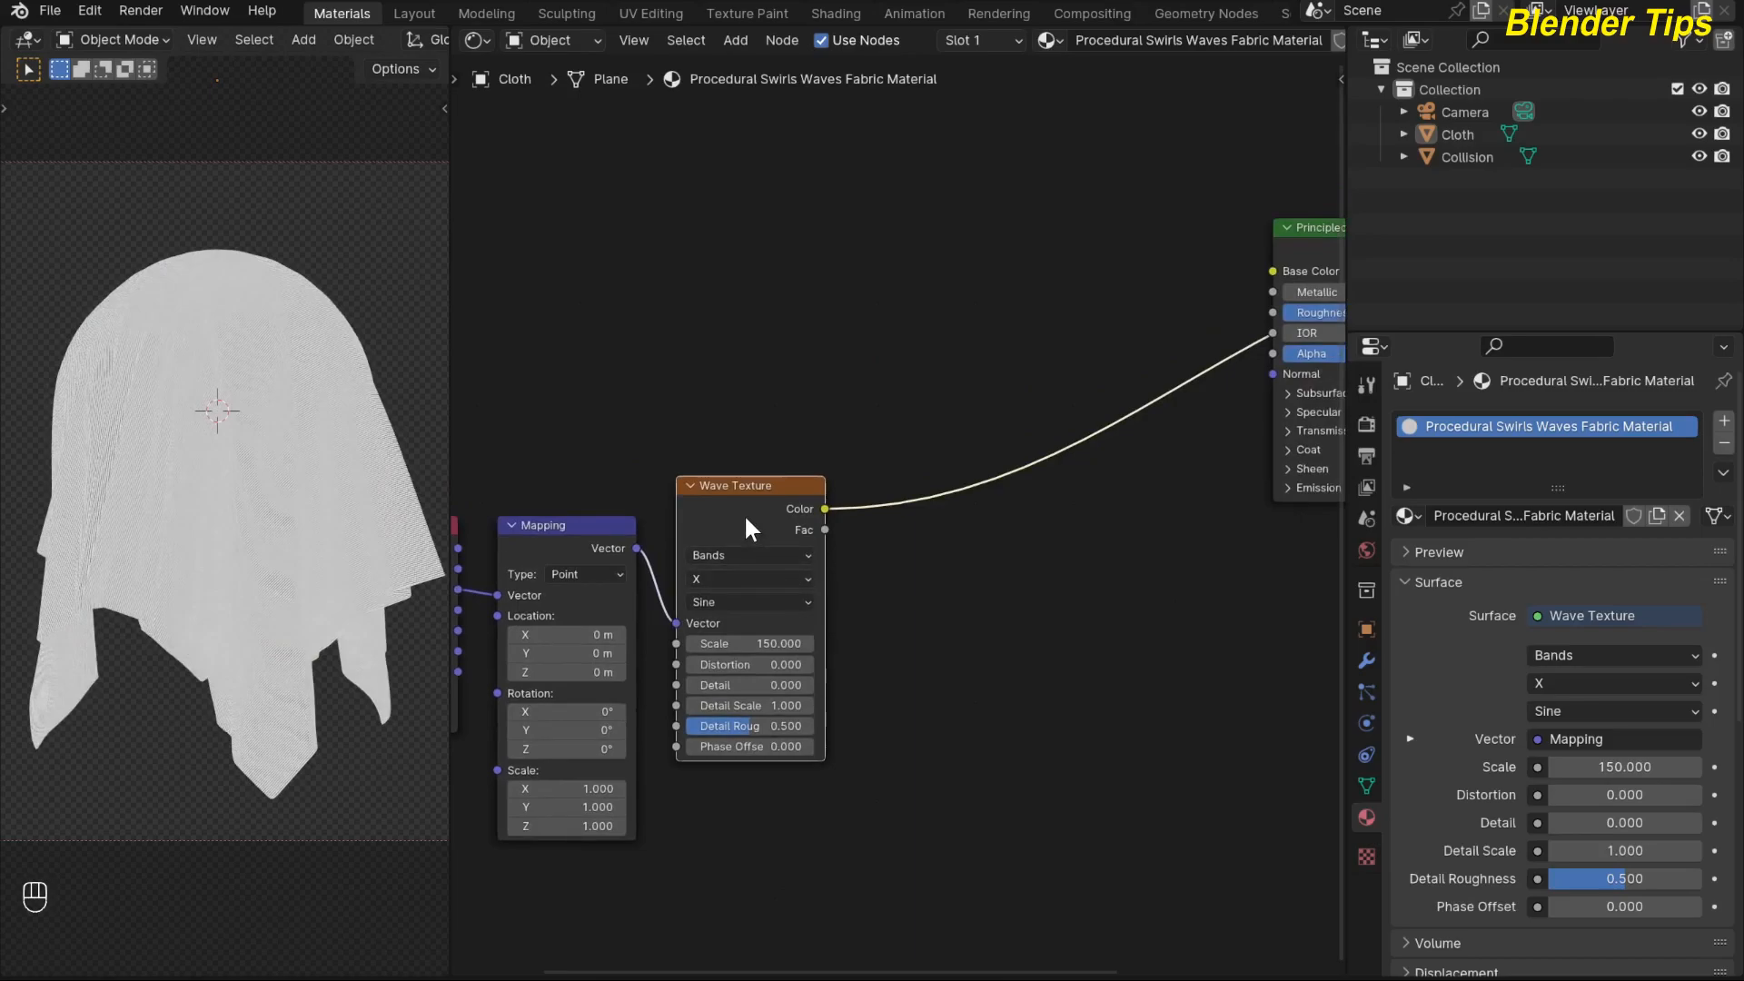
scroll(744, 514, down, 1)
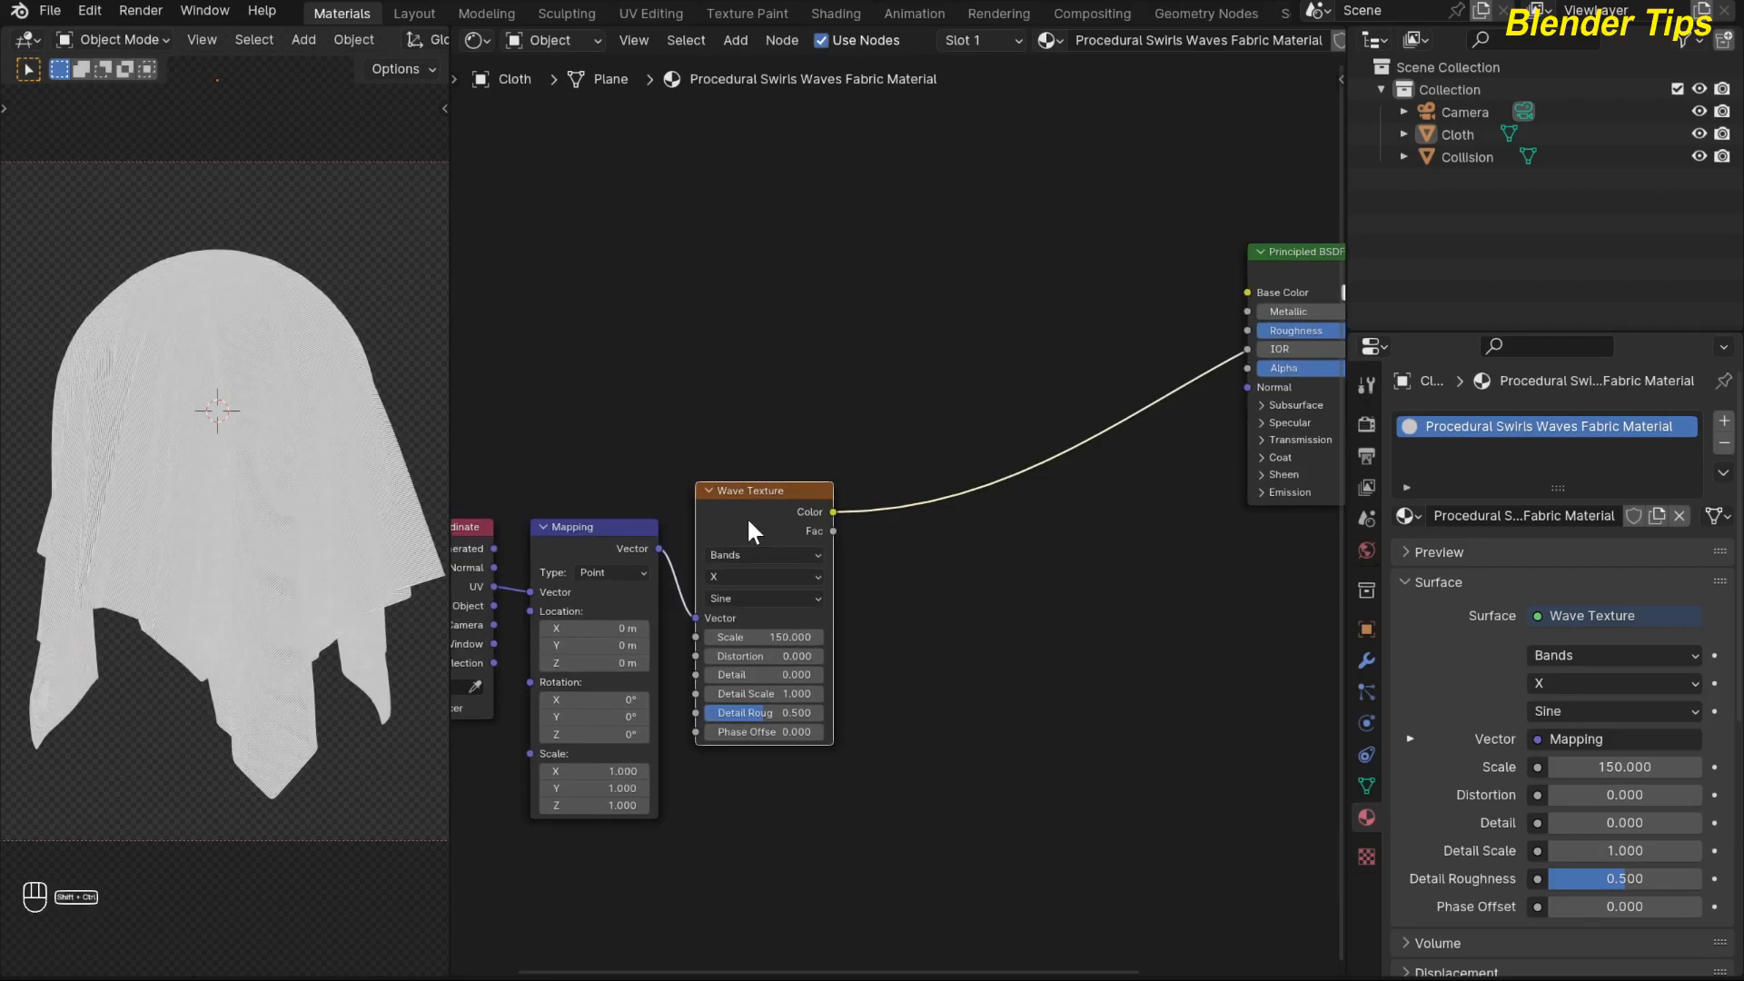
key(ctrl+shift+d)
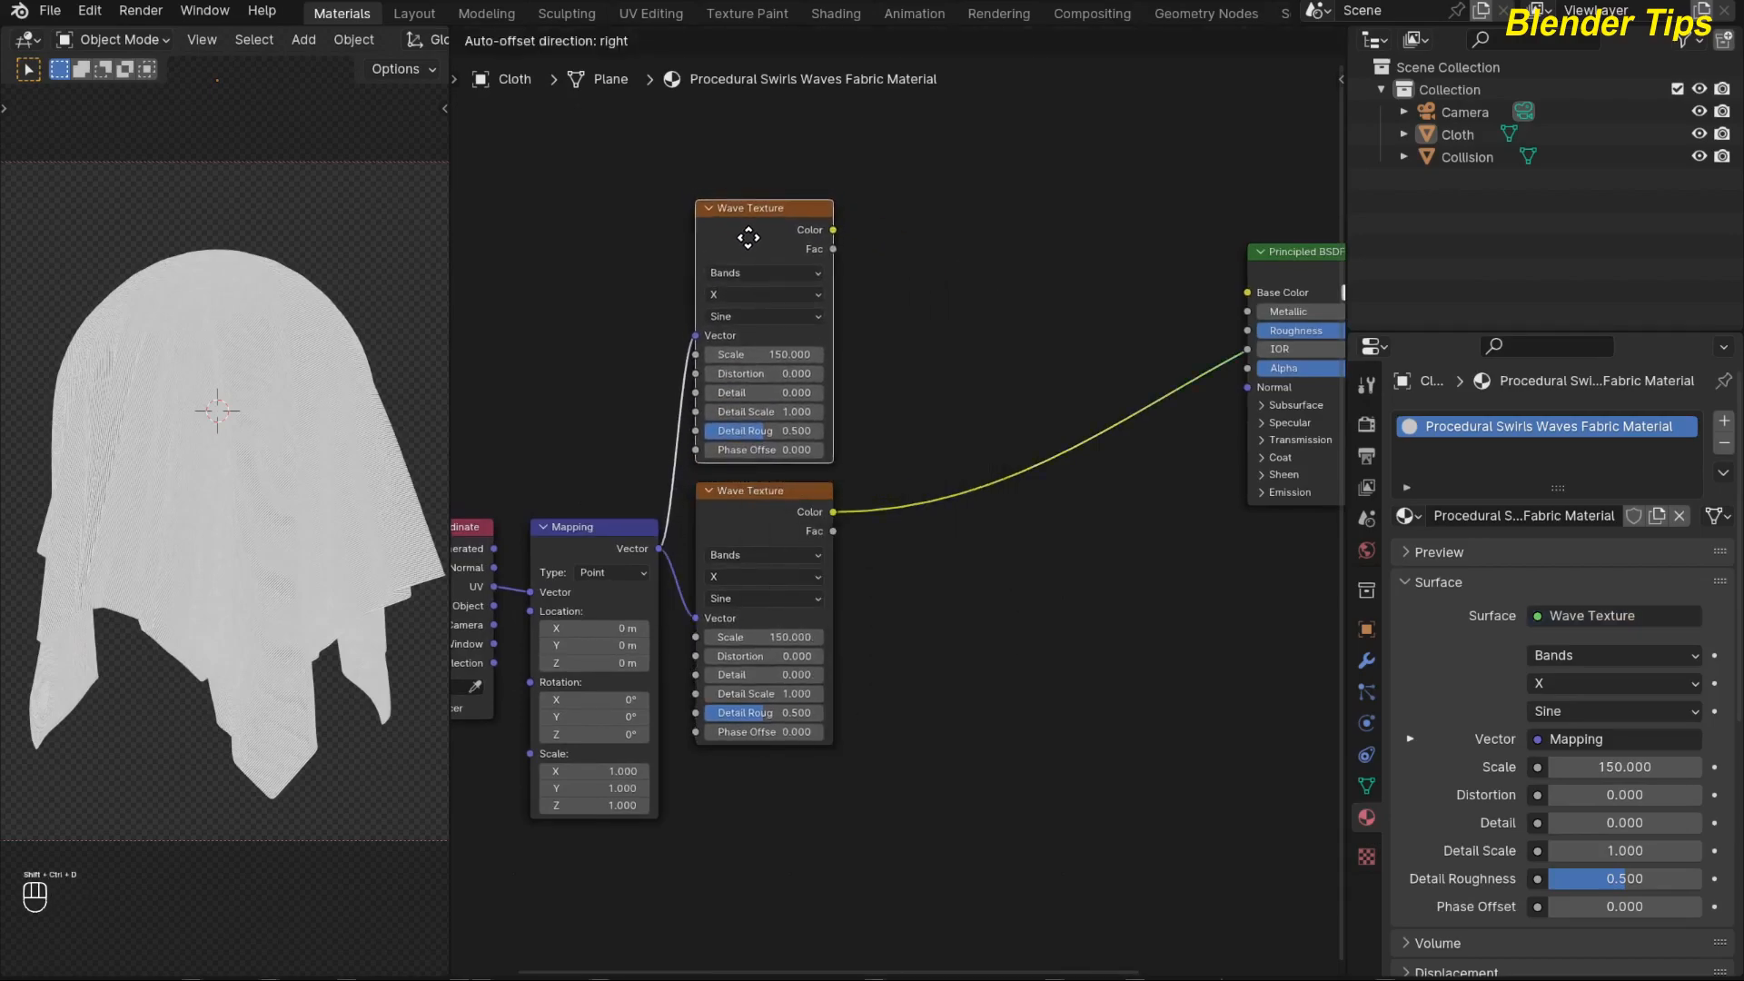
click(747, 237)
scroll(942, 564, down, 1)
middle_drag(951, 582, 913, 634)
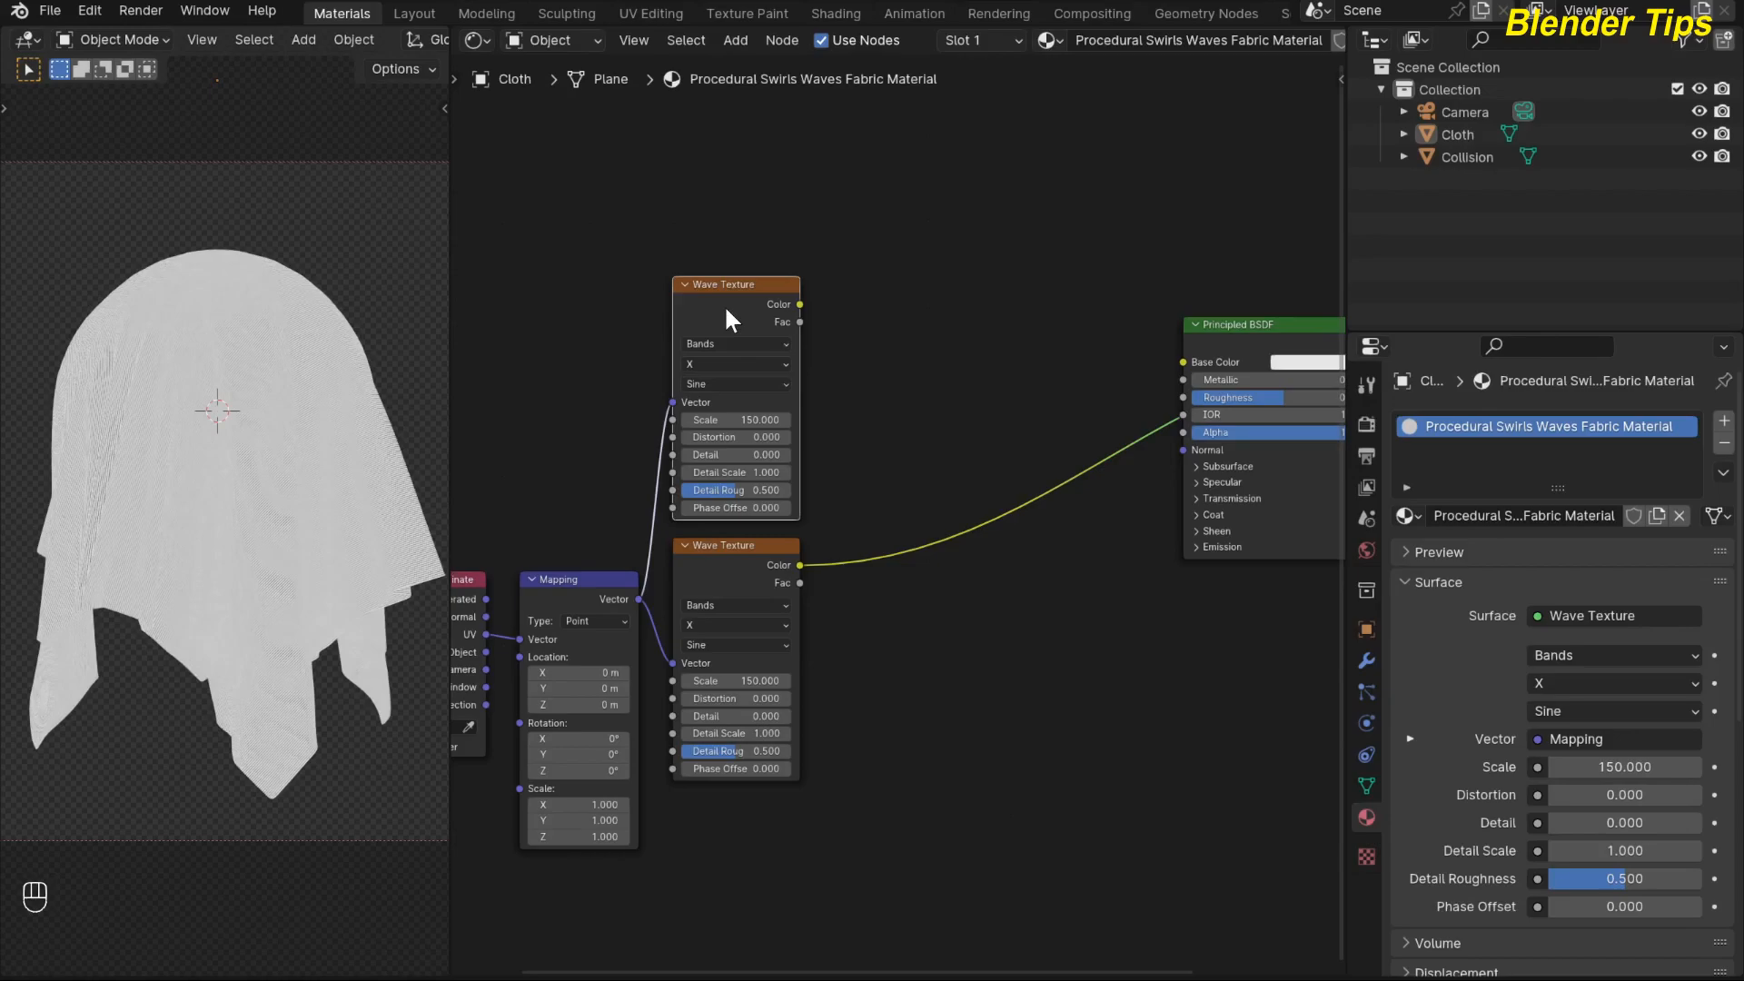
Step: Combine the two Wave Texture nodes through a color Mix node, with their Color outputs feeding A and B
shift+click(732, 559)
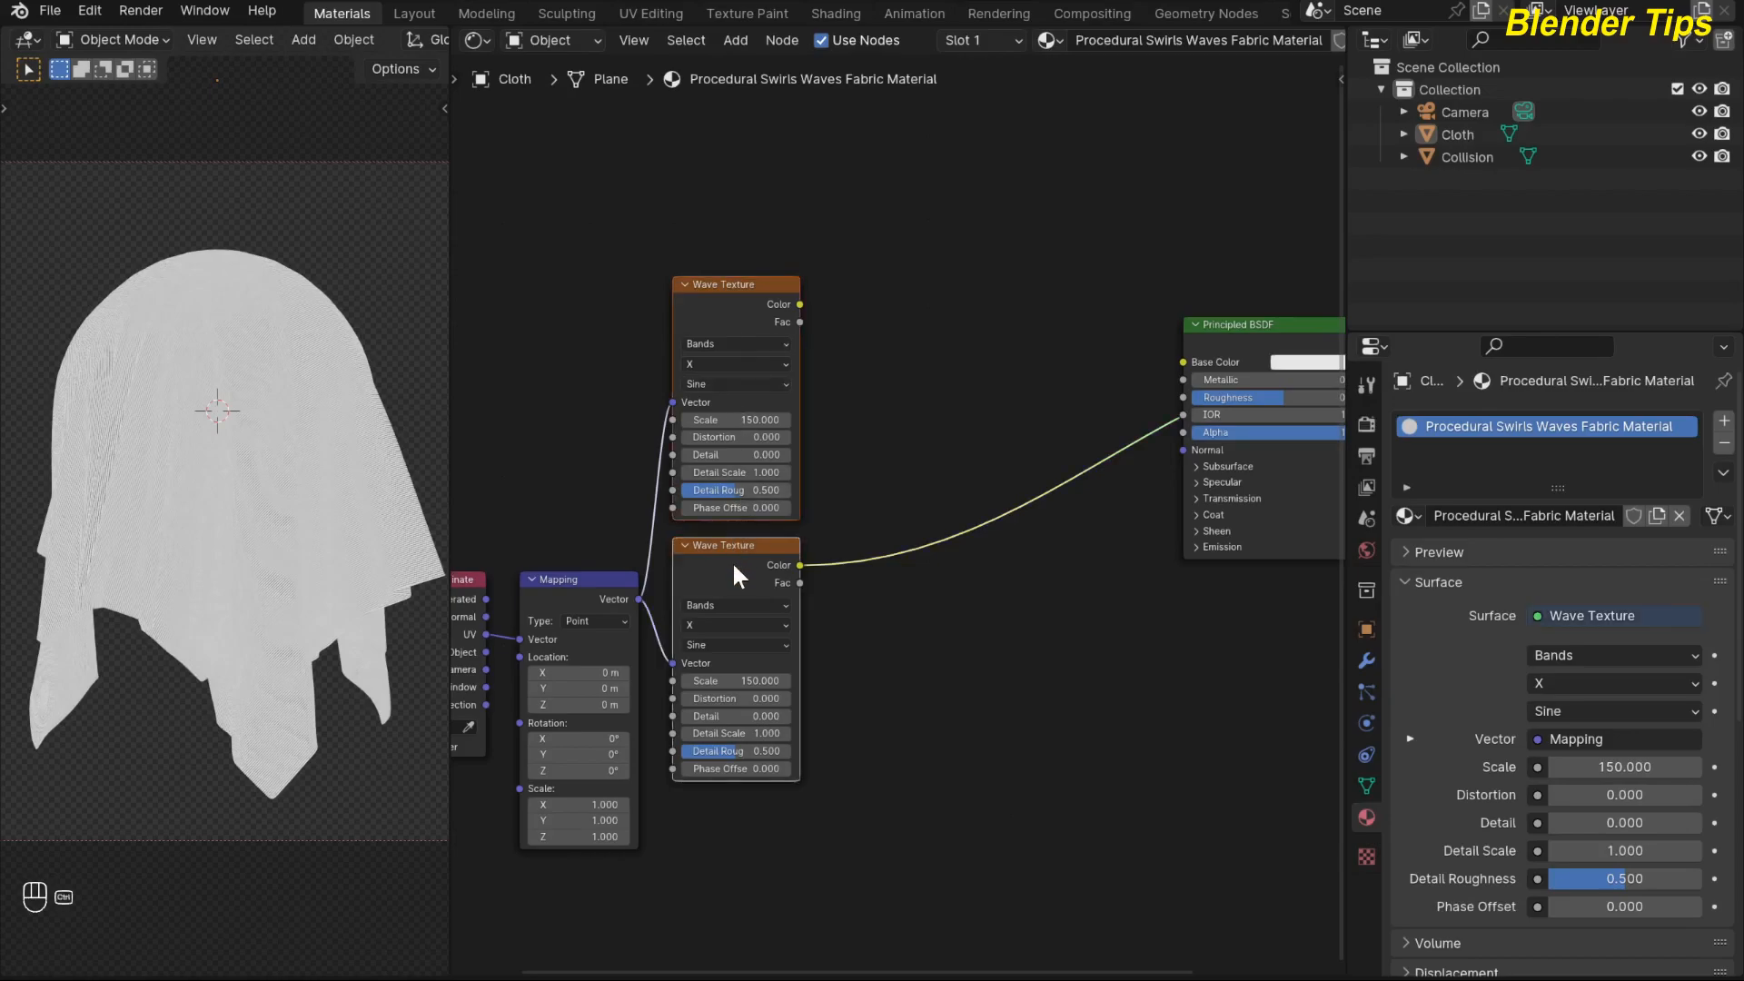
key(ctrl+KP_0)
click(967, 457)
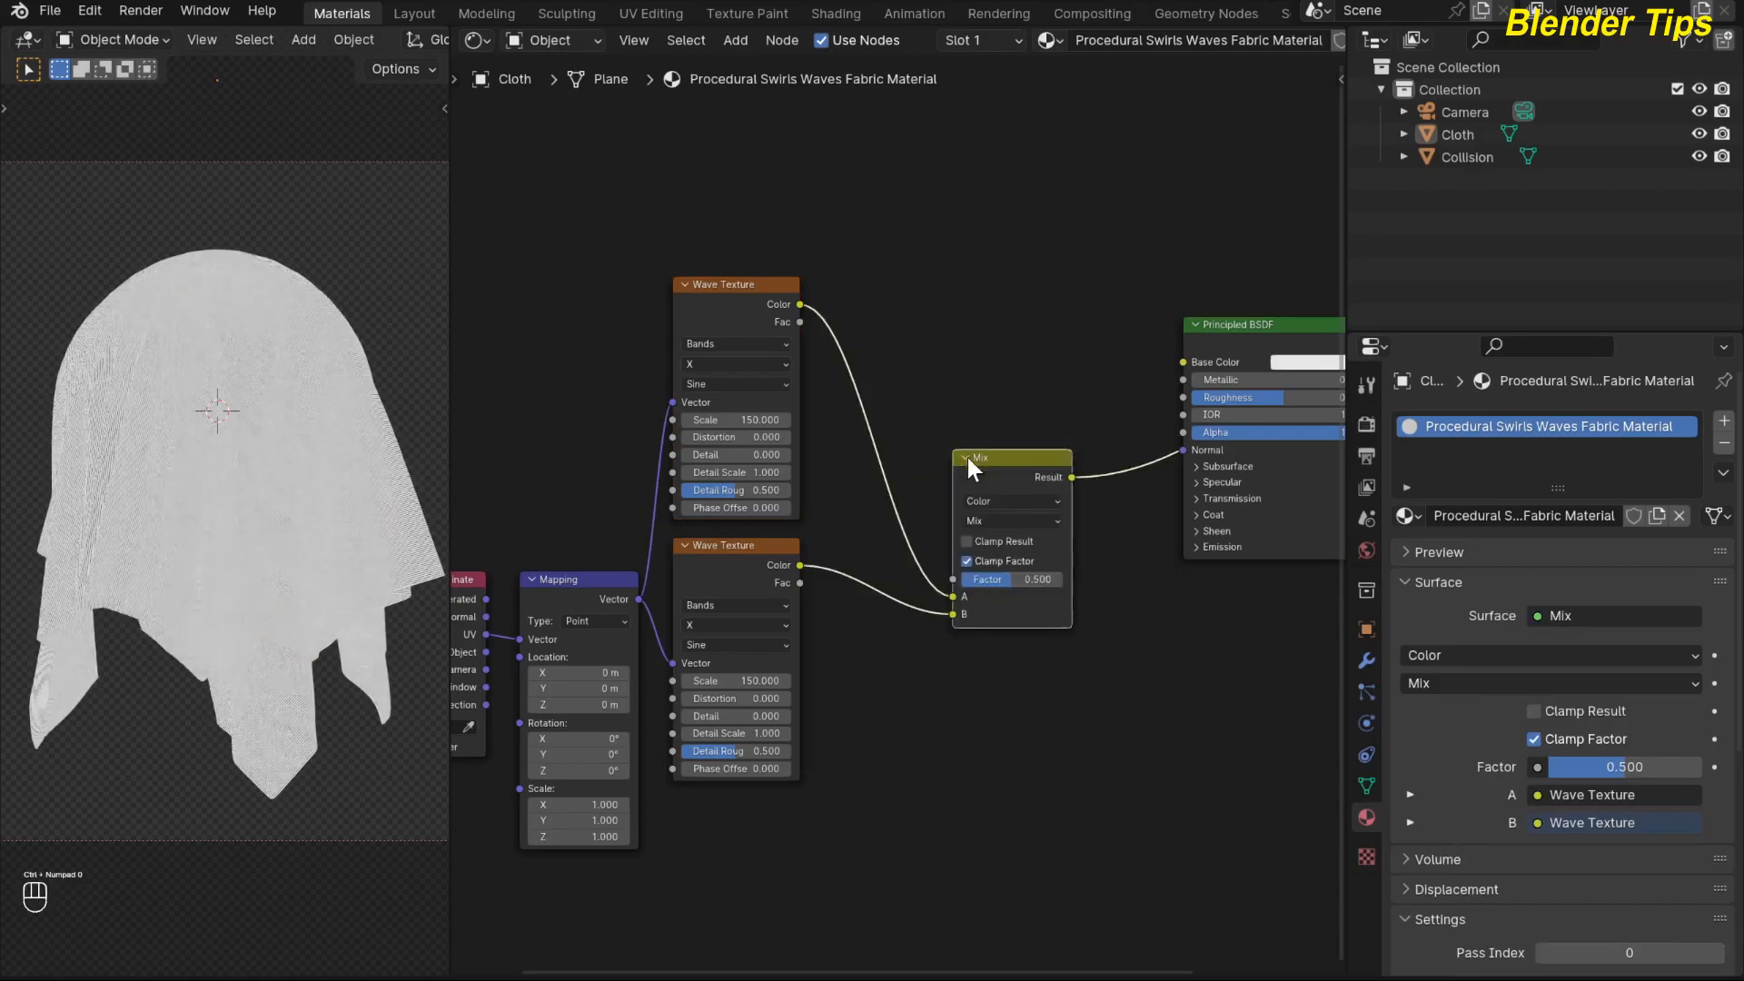
middle_drag(919, 690, 852, 752)
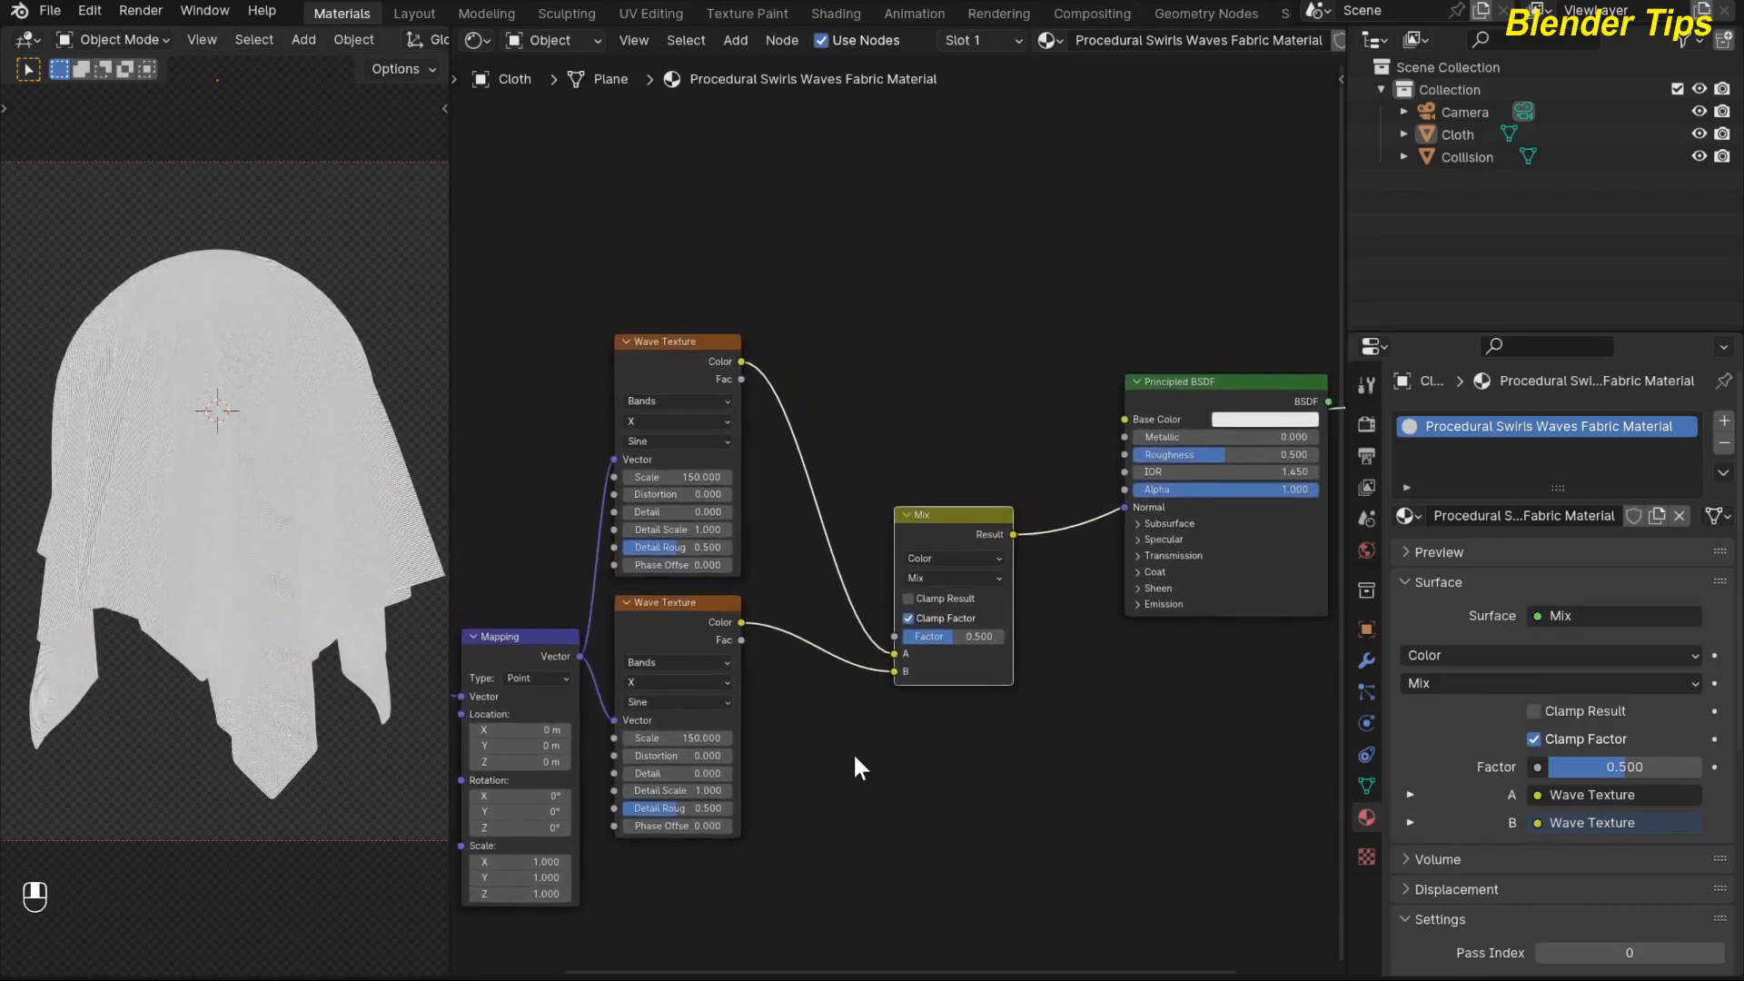
Step: Set the lower Wave Texture's bands direction to Y
middle_drag(1040, 679, 1017, 696)
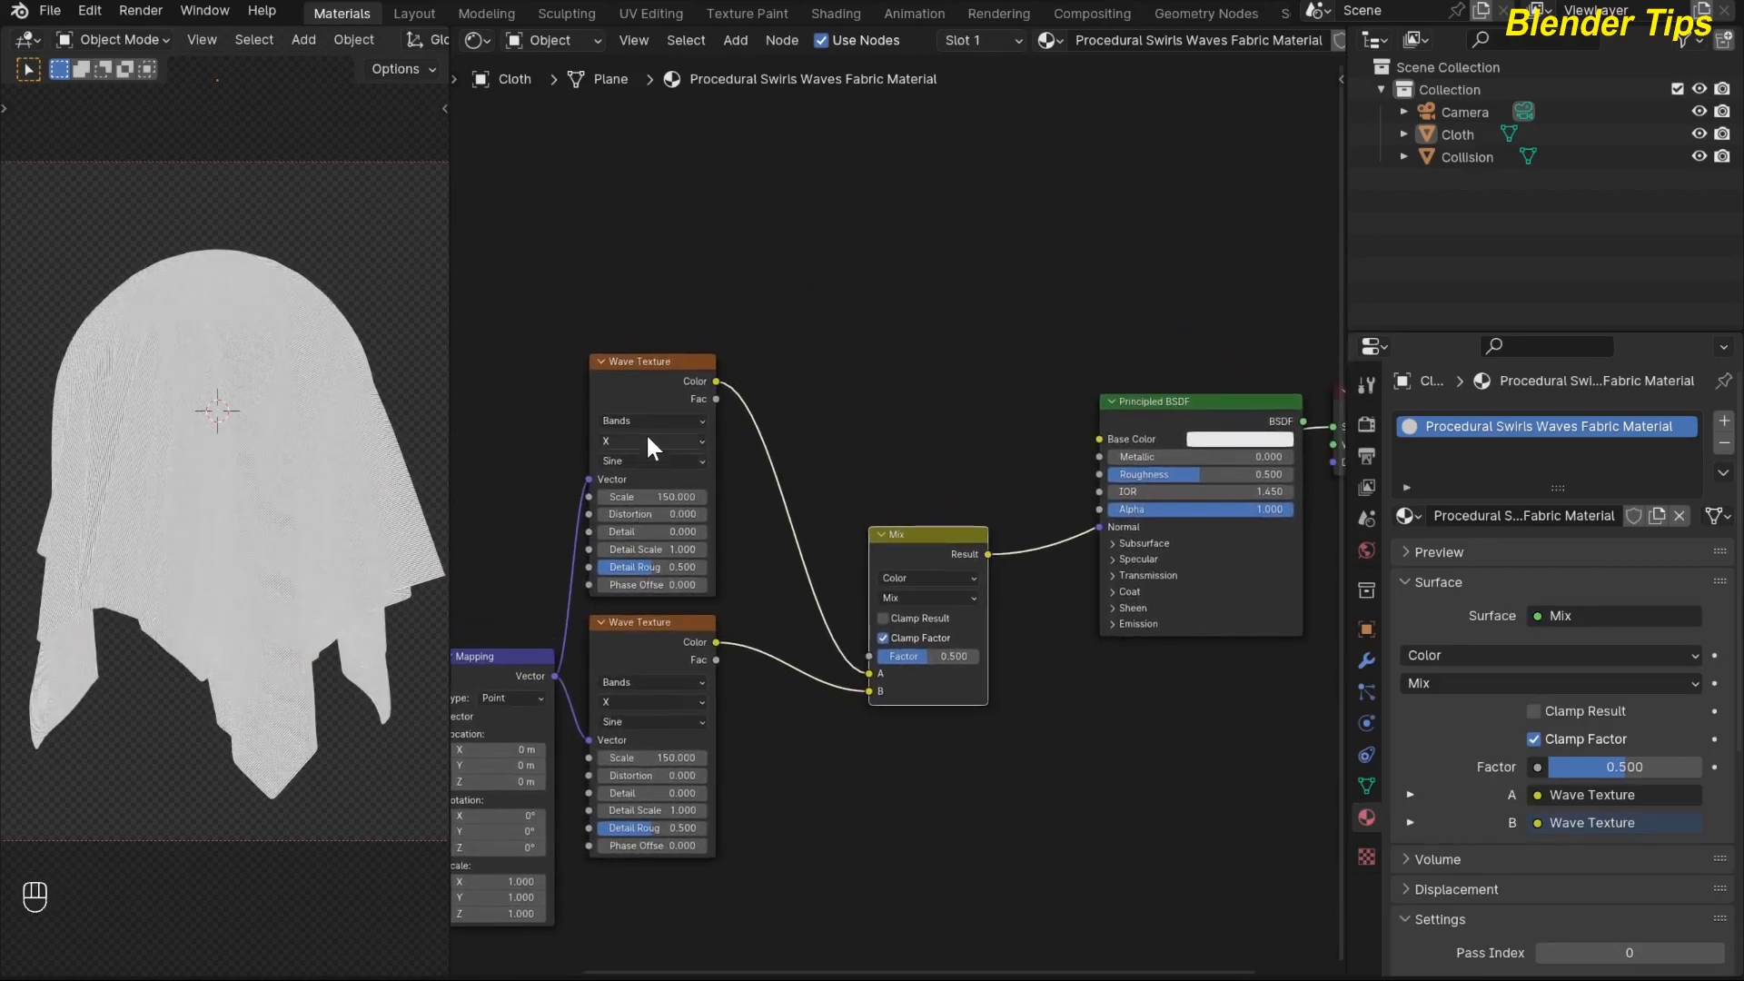
click(643, 704)
click(641, 733)
scroll(999, 727, down, 1)
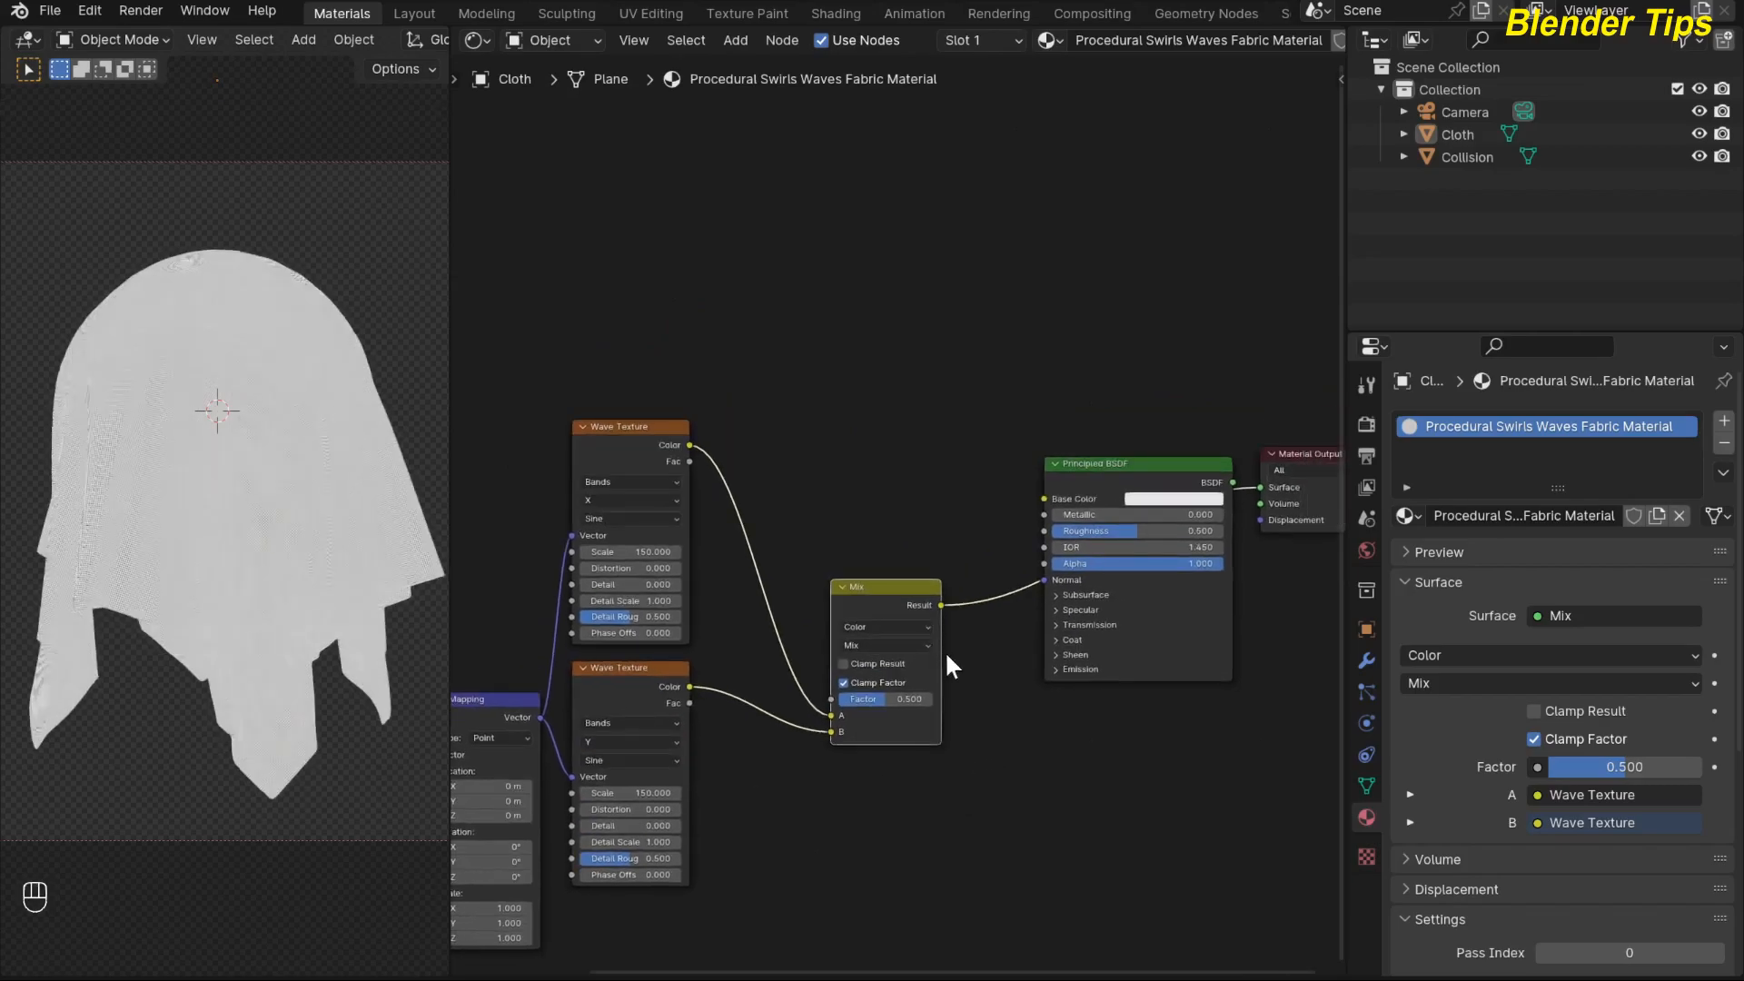
Step: Connect the Mix result to the Principled BSDF's Normal input and route the shader back to the Material Output surface
drag(940, 605, 1044, 579)
click(1085, 490)
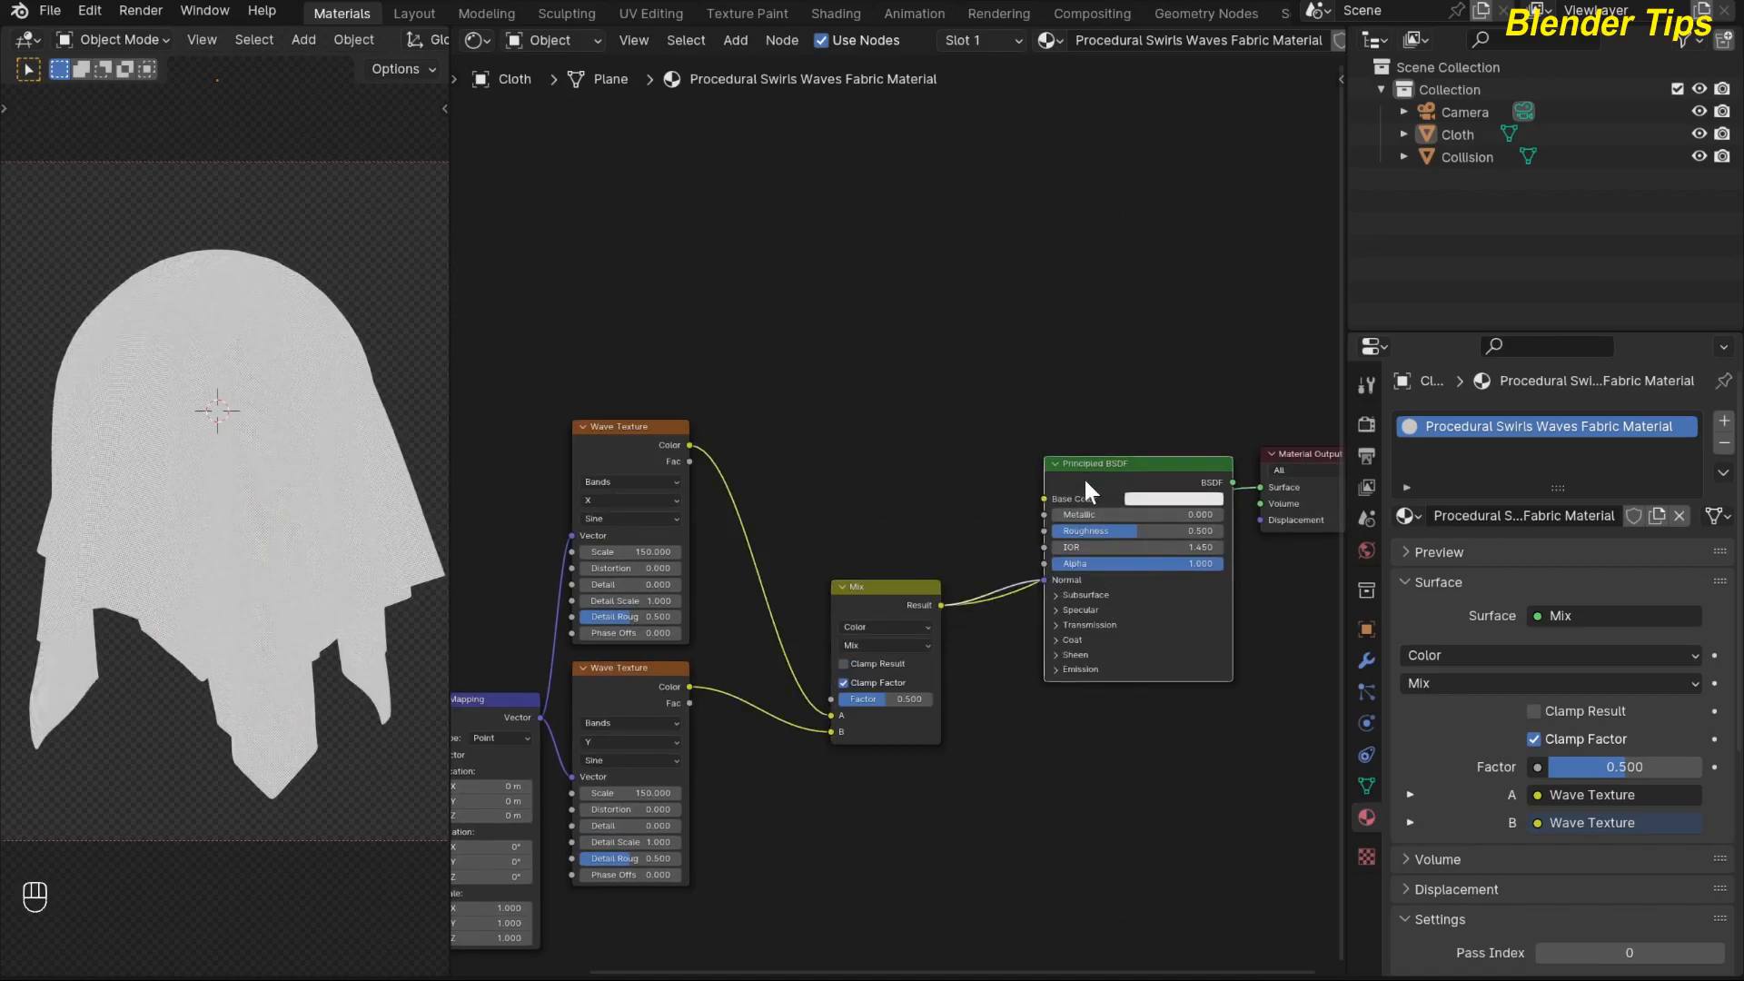
ctrl+shift+click(1083, 476)
scroll(793, 777, down, 1)
middle_drag(967, 763, 958, 710)
drag(876, 528, 846, 531)
Step: Insert a Bump node between the Mix and Principled BSDF nodes, with the Mix result feeding its Height input
scroll(1044, 727, down, 1)
middle_drag(1016, 742, 991, 694)
key(shift+a)
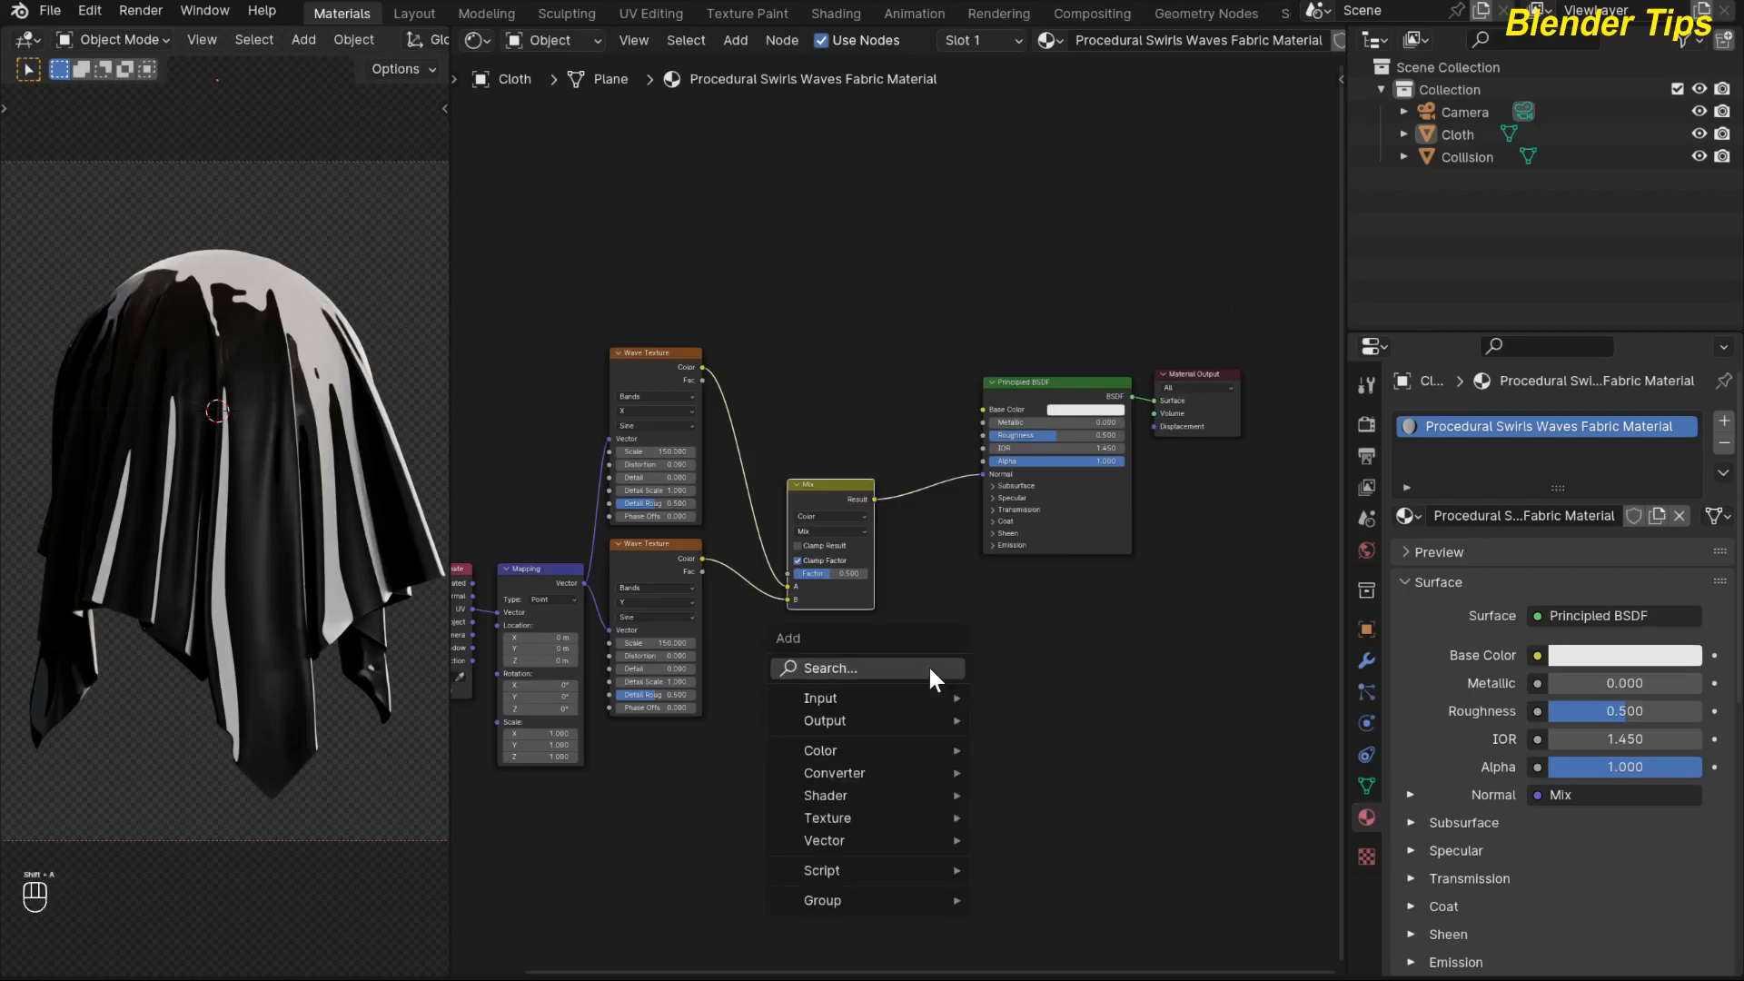
click(930, 672)
text(bump)
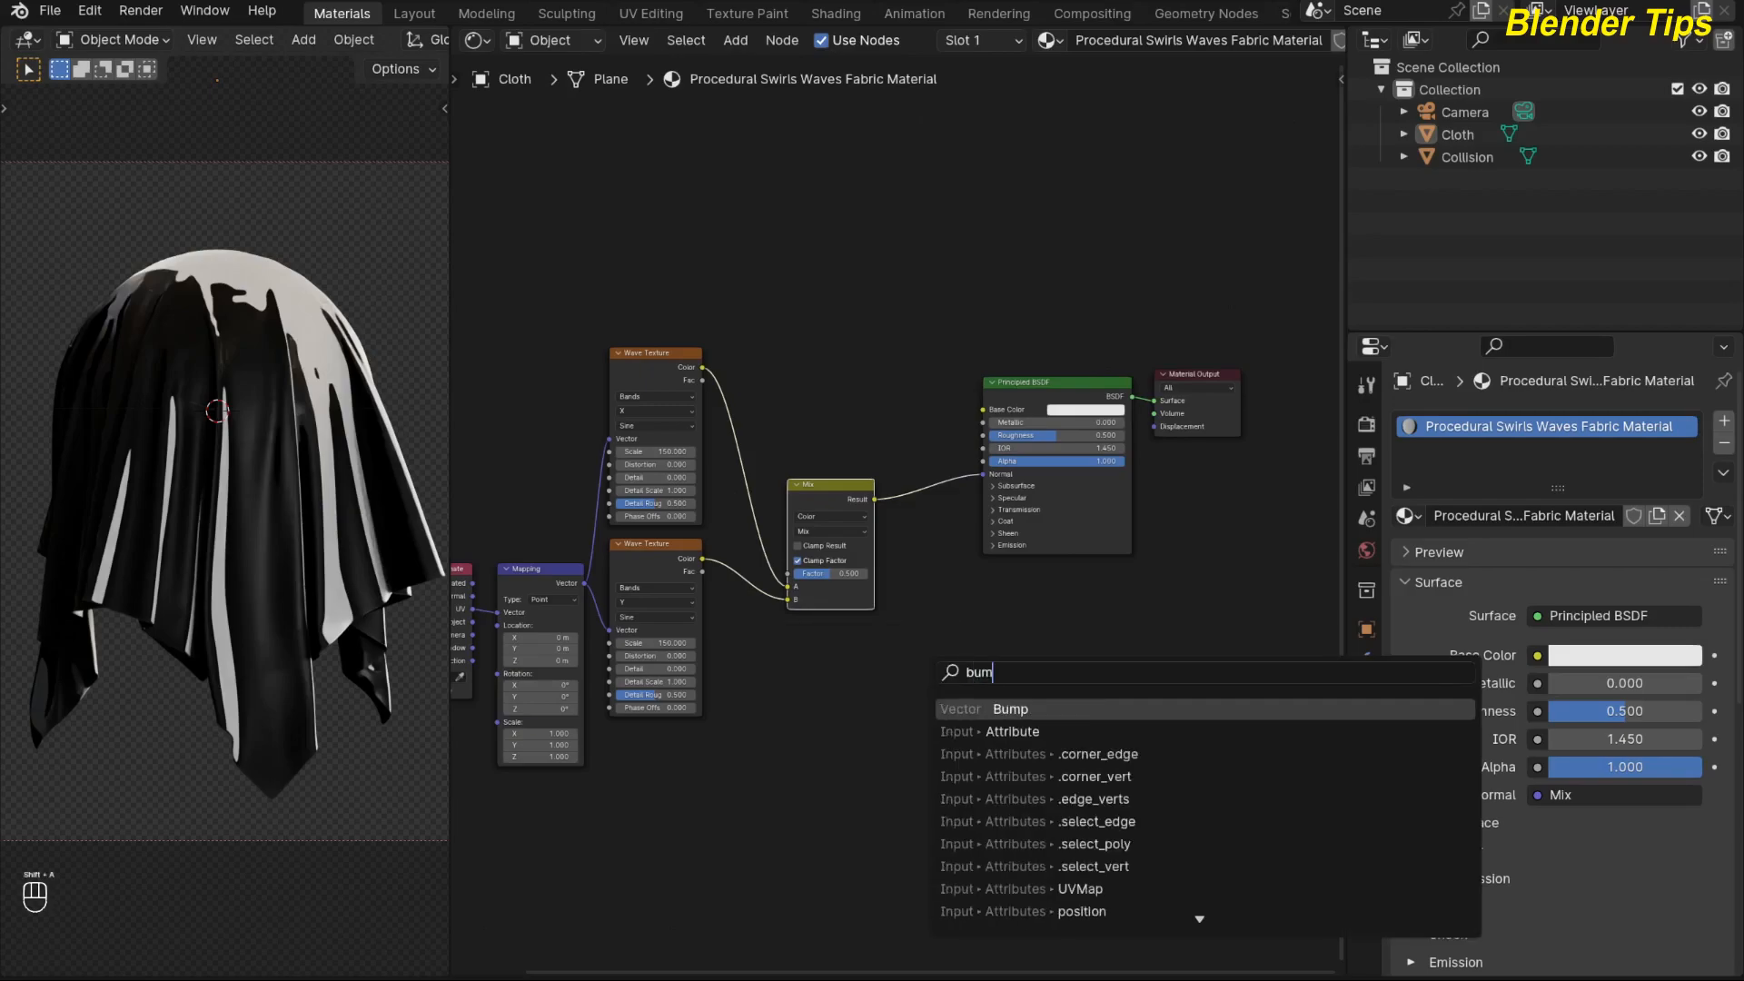
key(Return)
click(890, 478)
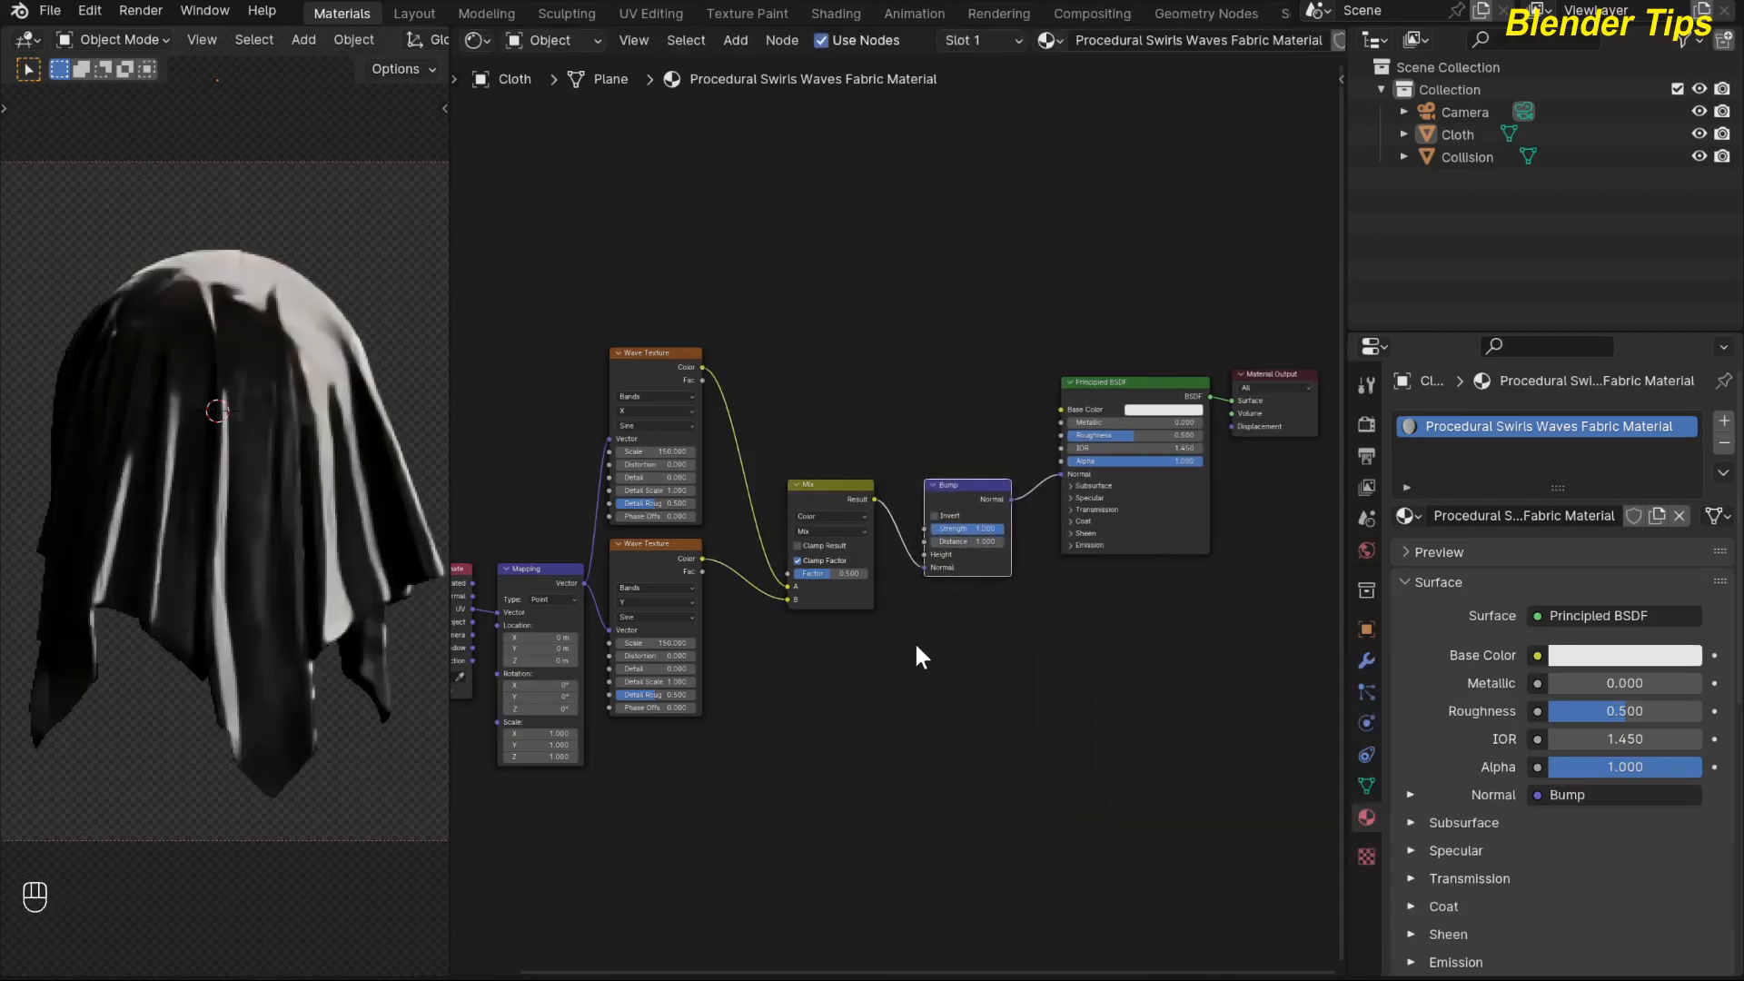
scroll(914, 635, up, 1)
drag(928, 578, 928, 561)
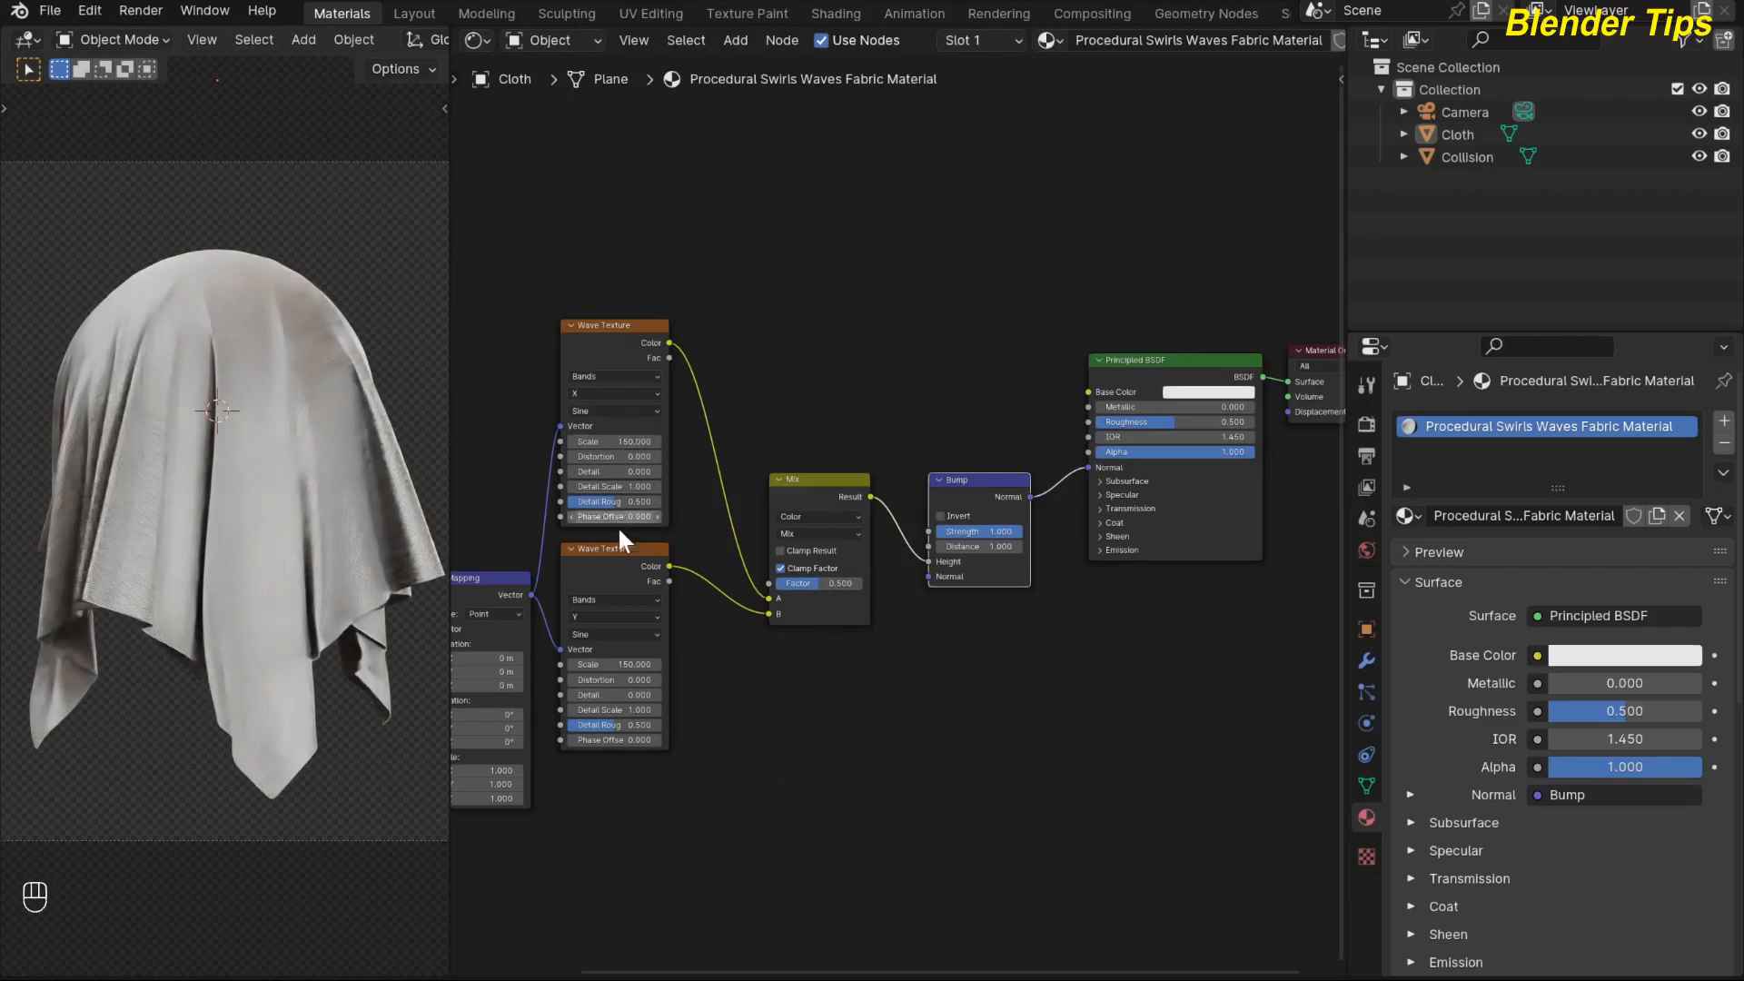
Step: Set the Bump Strength to 0.5 and the Principled BSDF Roughness to 0.9
scroll(272, 519, up, 5)
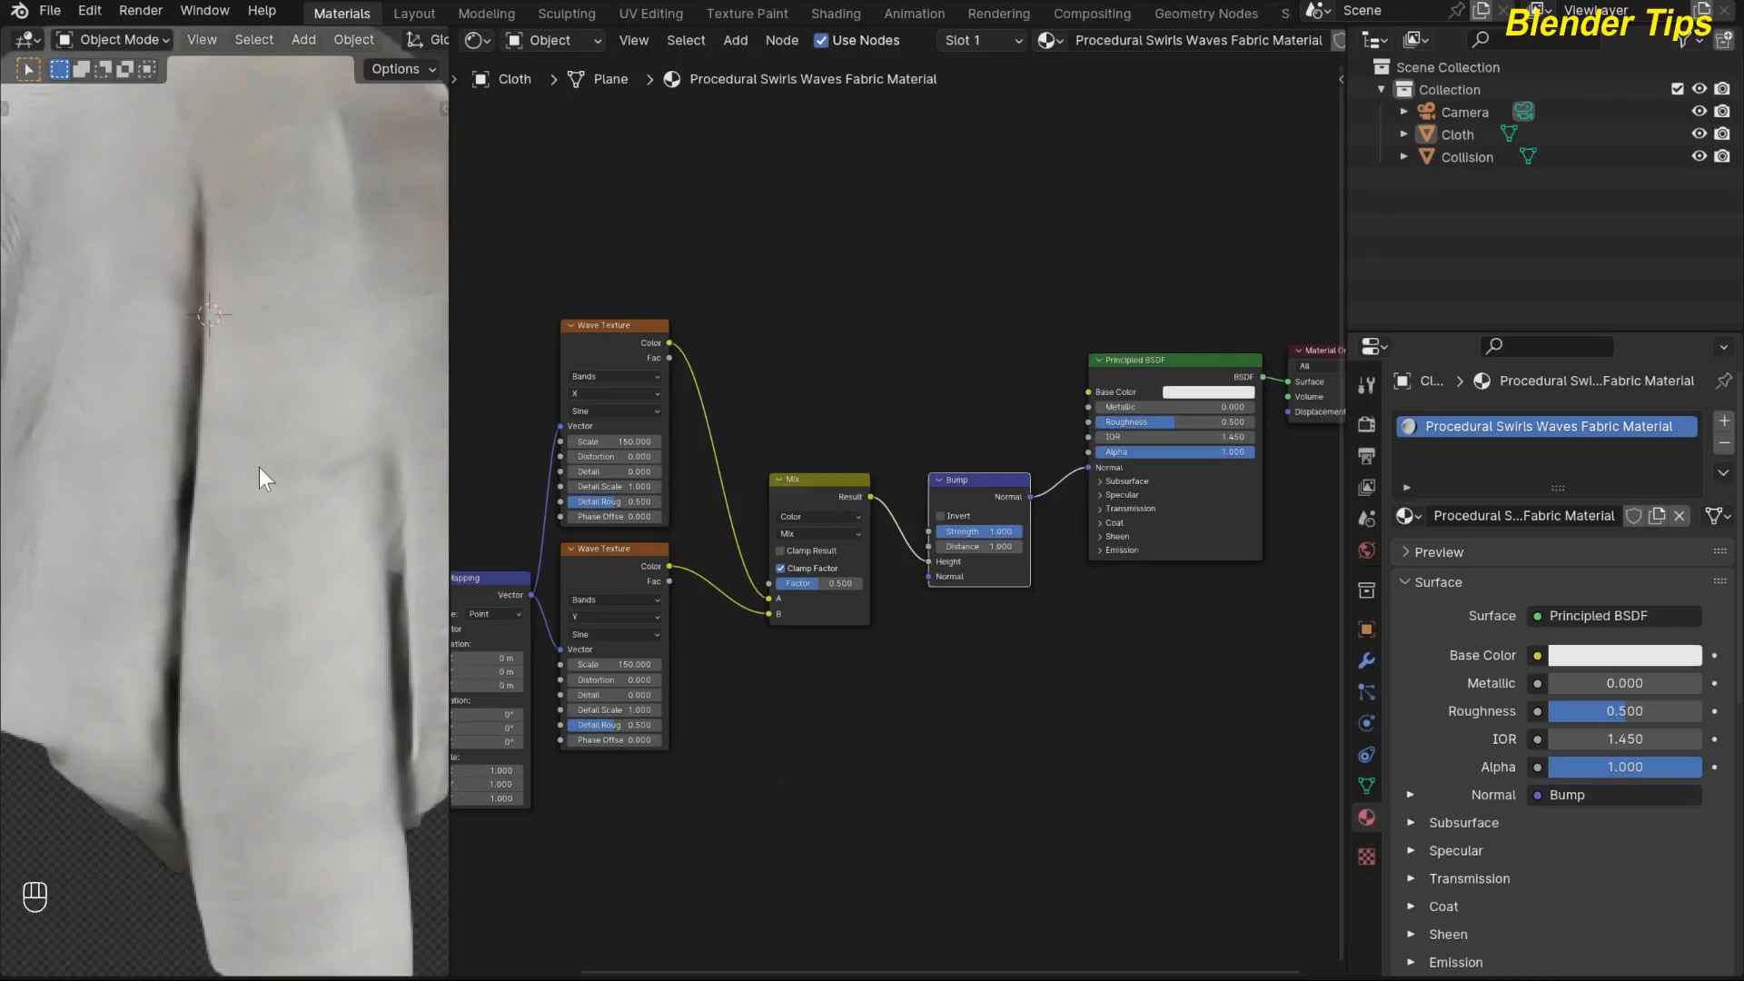
middle_drag(924, 664, 911, 681)
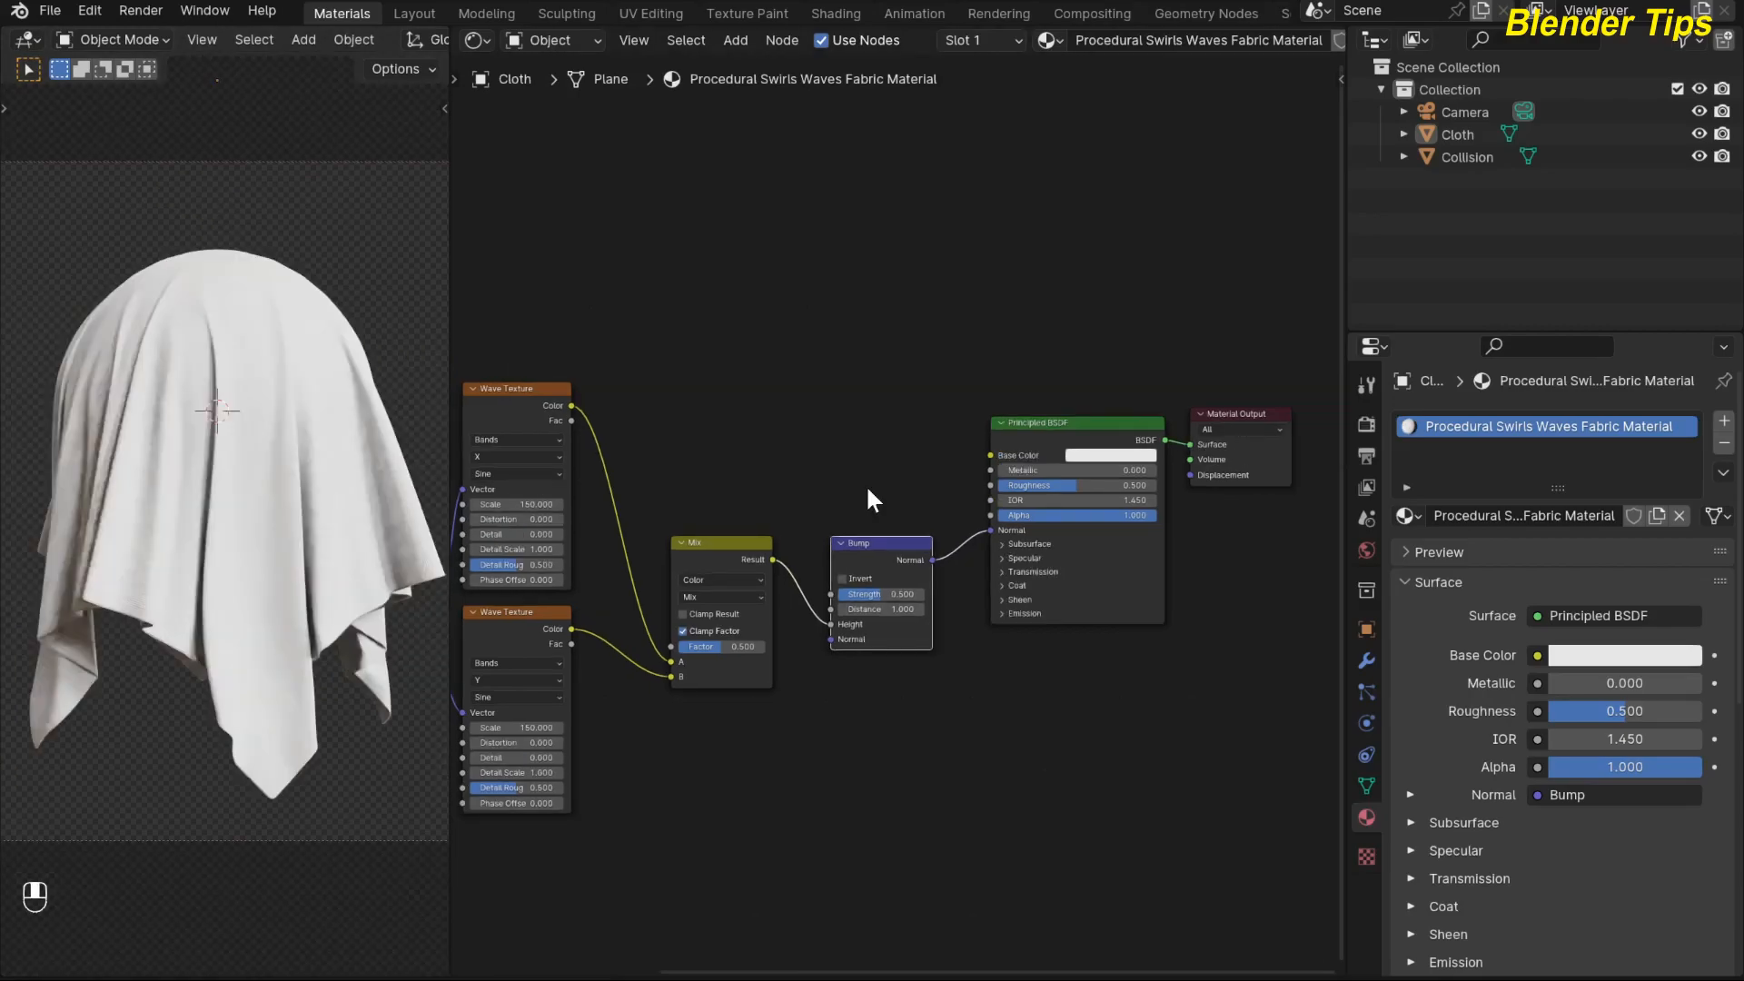
click(1072, 485)
text(0.9)
key(Return)
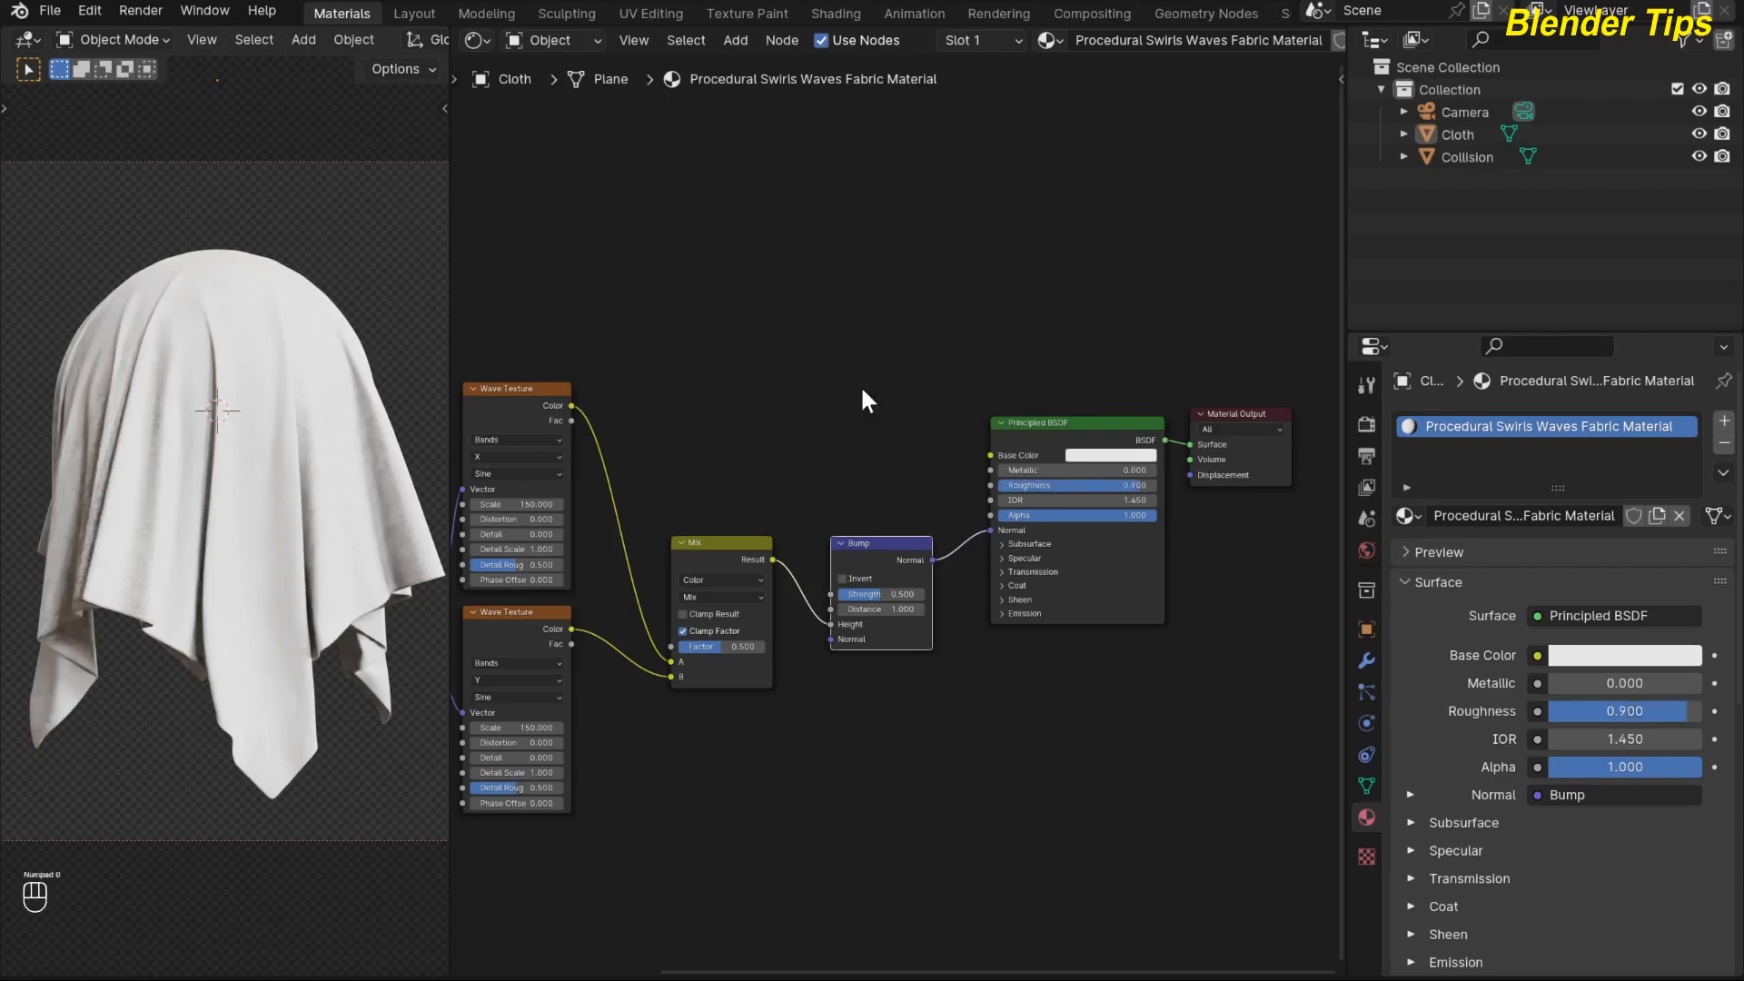
Step: Expand the Principled BSDF's Sheen settings and set the Sheen Weight to 0.5
click(1002, 599)
drag(1016, 616, 1044, 616)
click(1043, 615)
text(0.5)
key(Return)
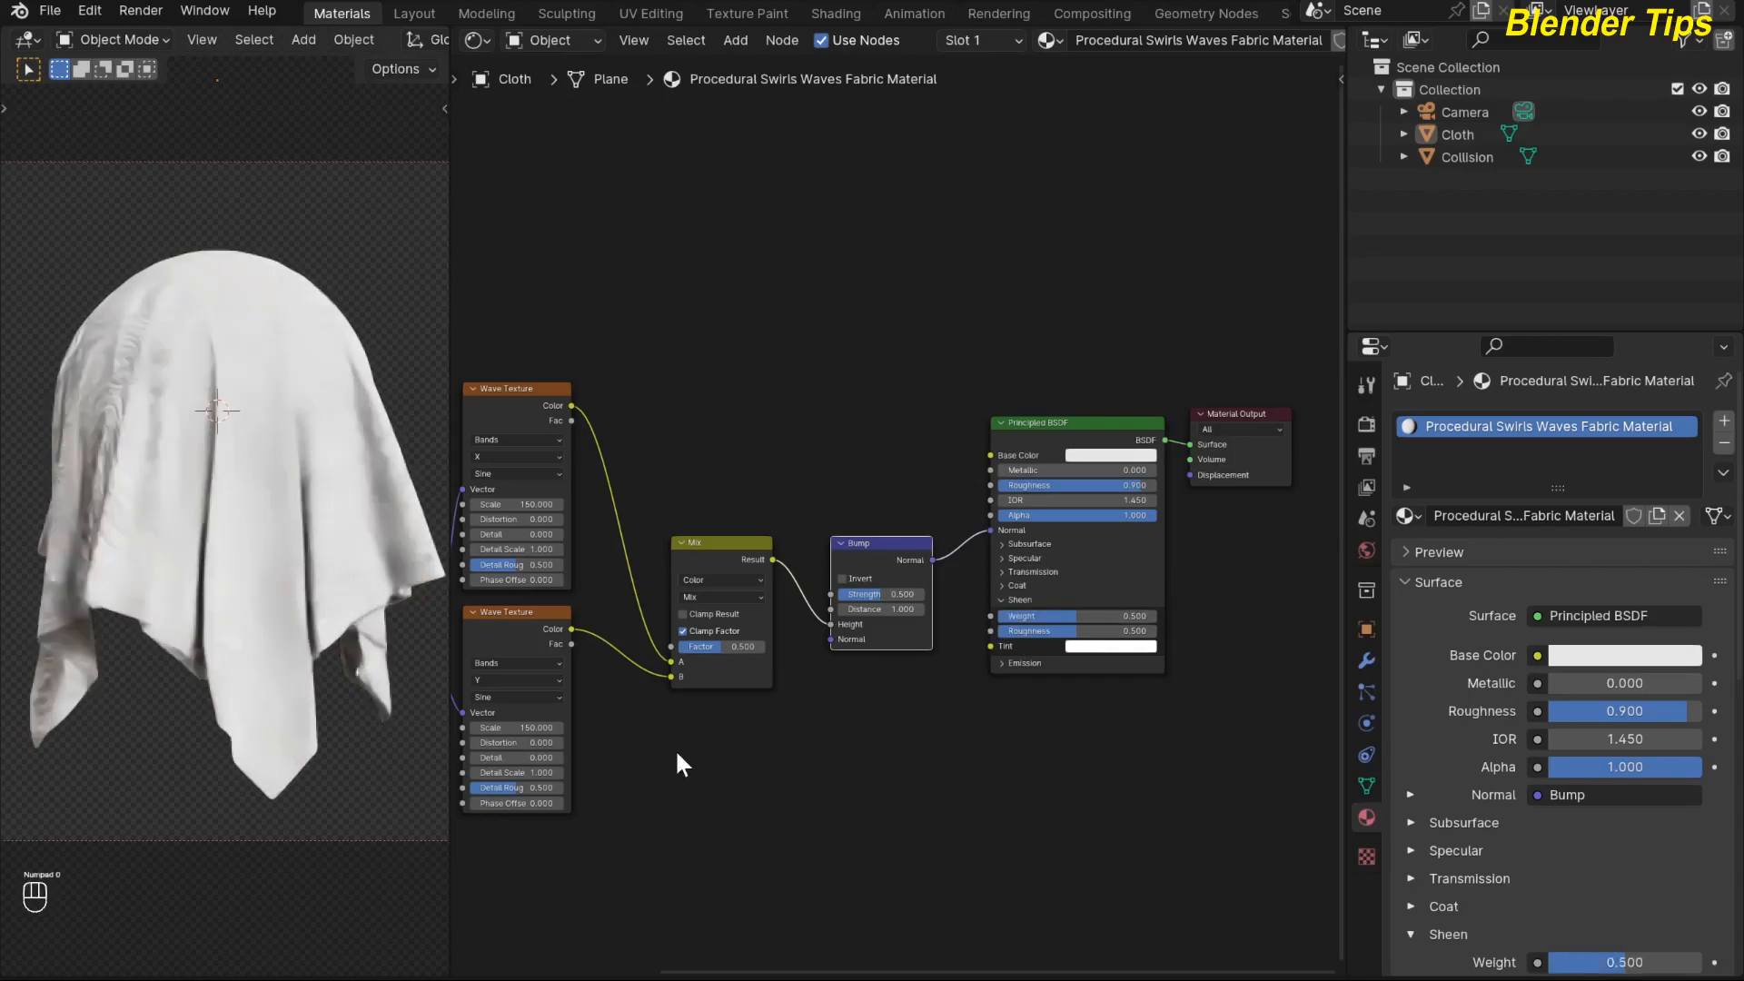
scroll(749, 760, down, 4)
middle_drag(751, 763, 810, 806)
scroll(1104, 661, up, 1)
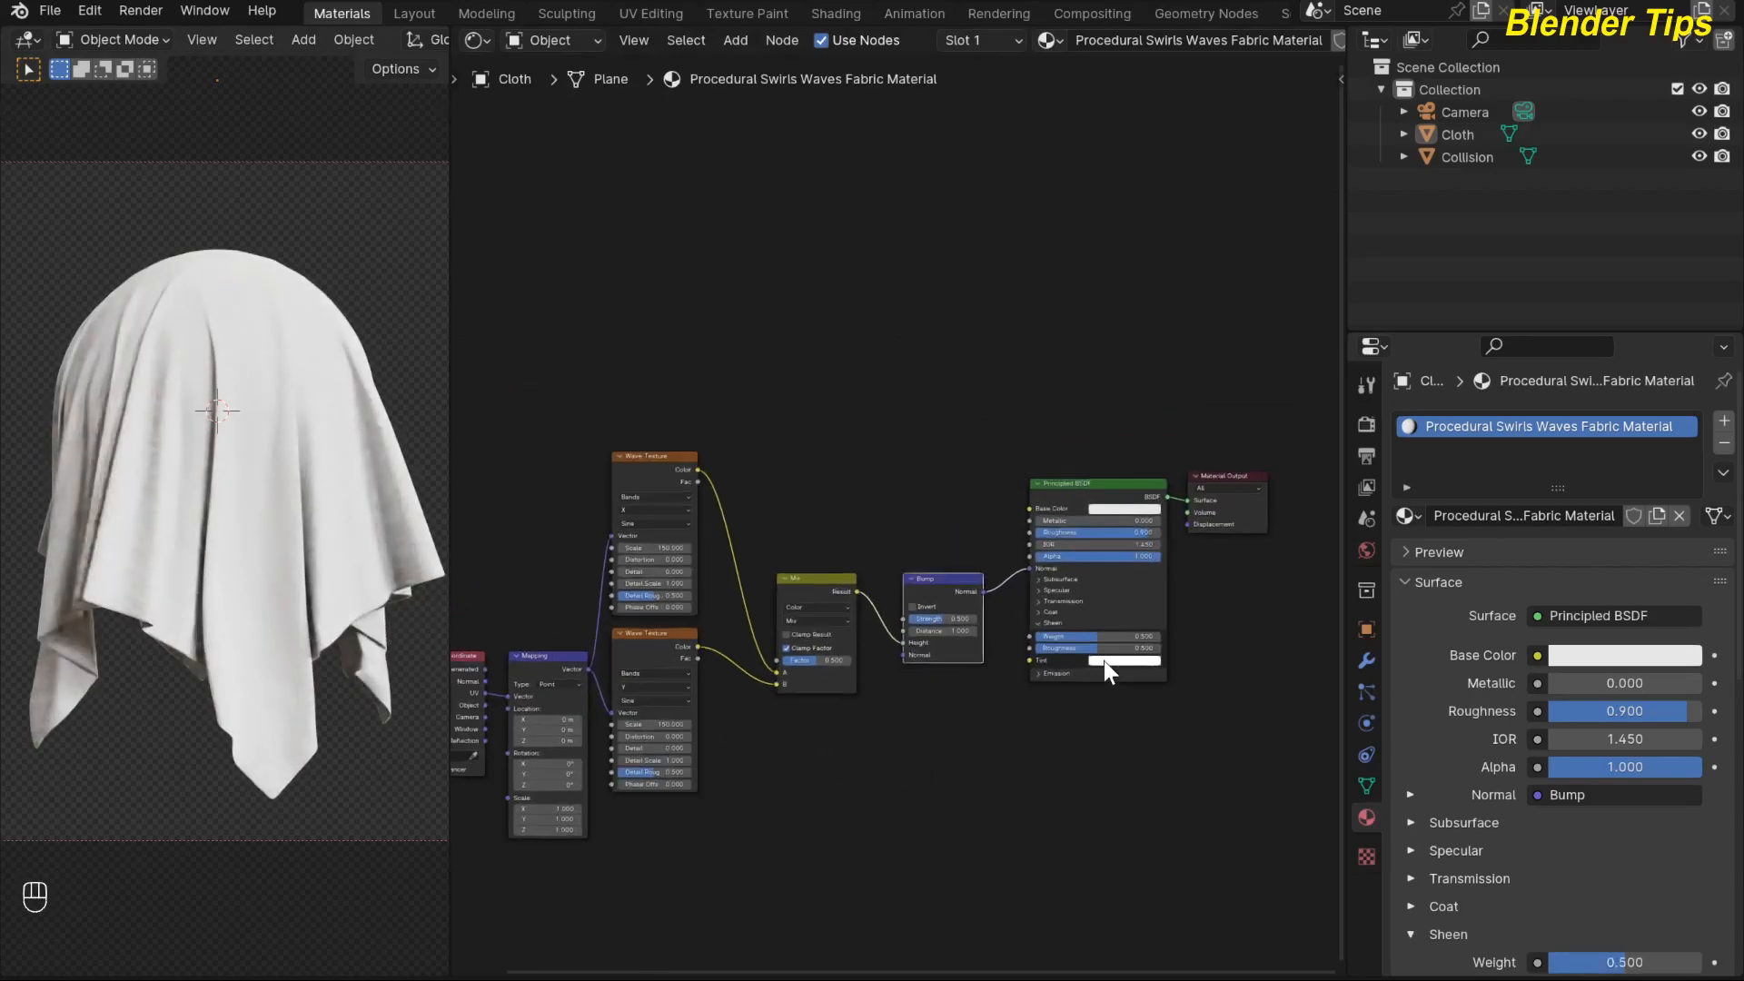
scroll(1027, 627, up, 2)
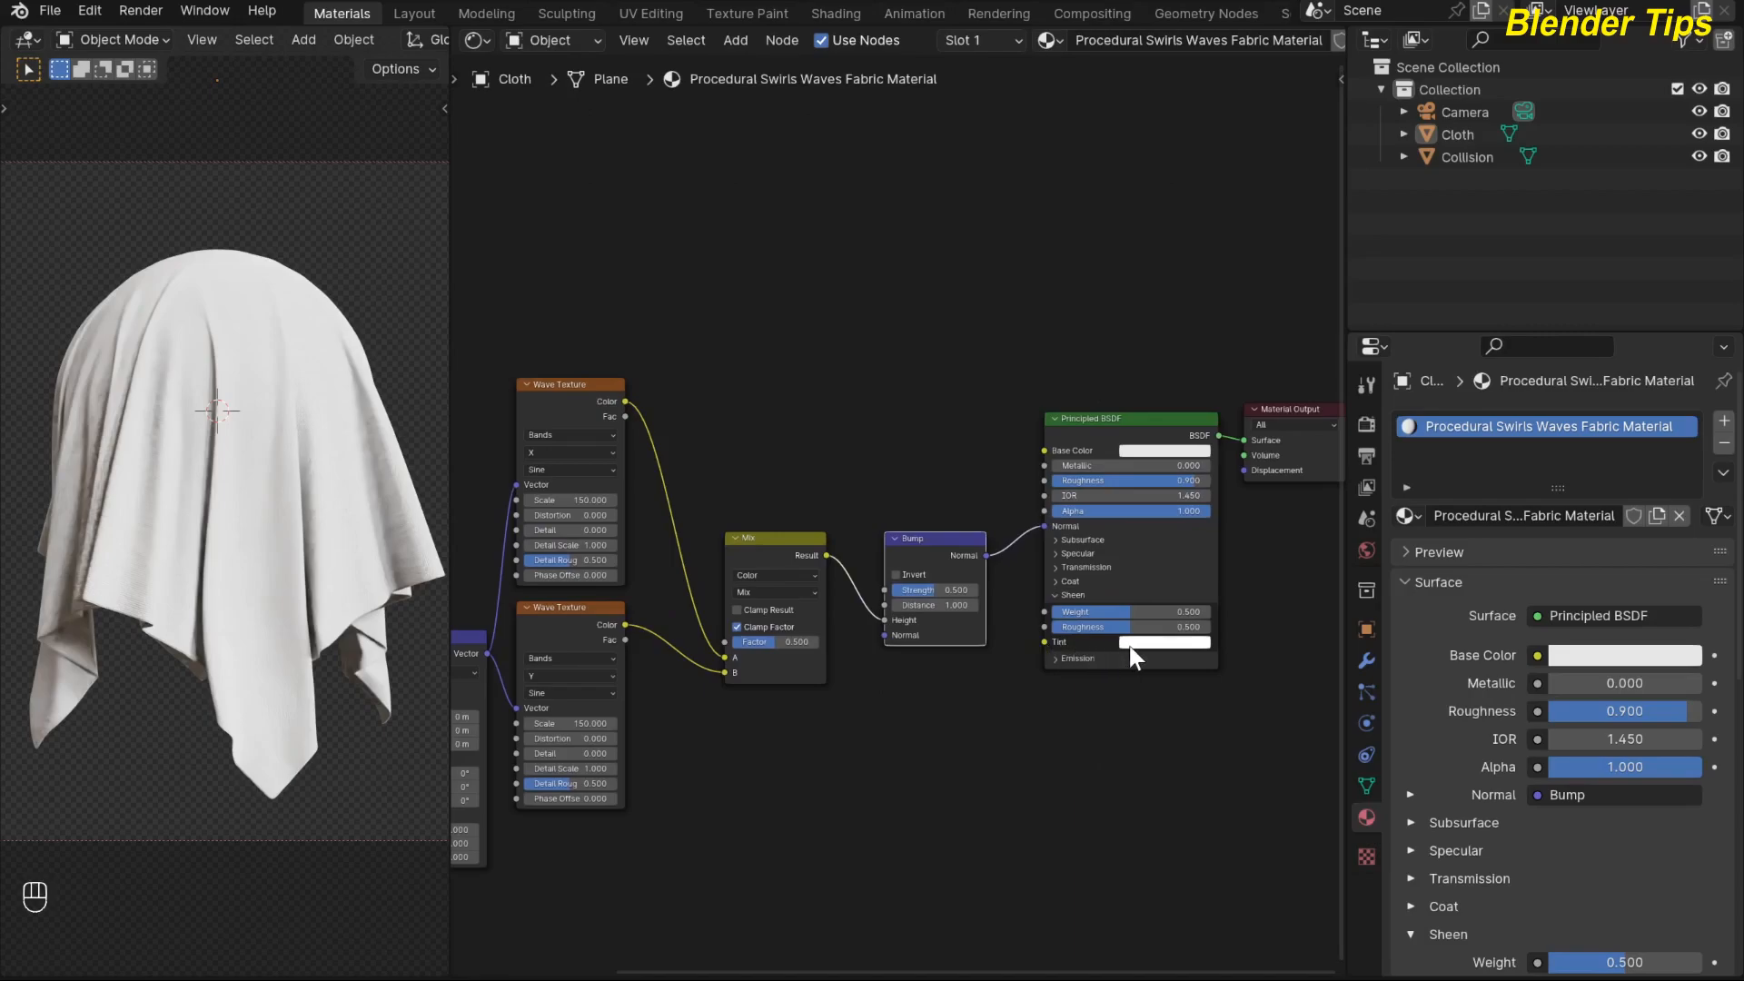
scroll(909, 732, down, 4)
middle_drag(908, 732, 914, 790)
scroll(794, 505, down, 1)
middle_drag(794, 506, 794, 514)
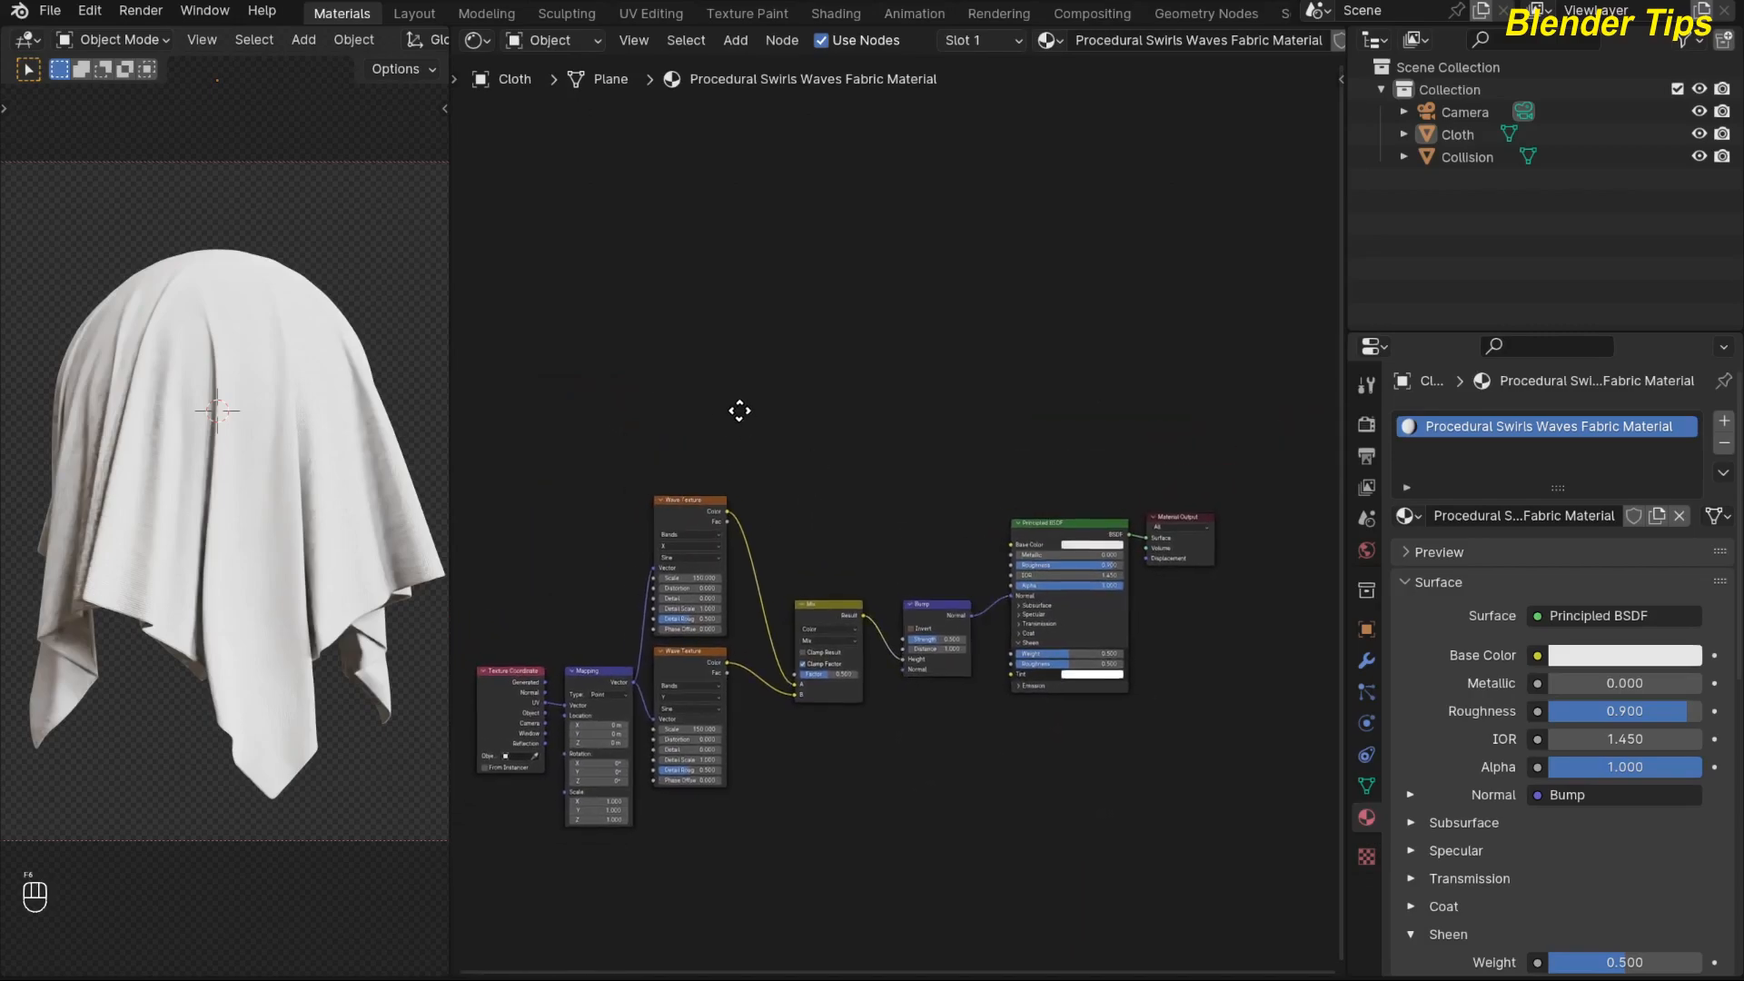
Step: Move the Texture Coordinate and Mapping nodes together up and away from the two Wave Texture nodes
middle_drag(738, 409, 741, 424)
scroll(524, 462, down, 1)
middle_drag(559, 460, 584, 413)
drag(509, 600, 656, 684)
key(g)
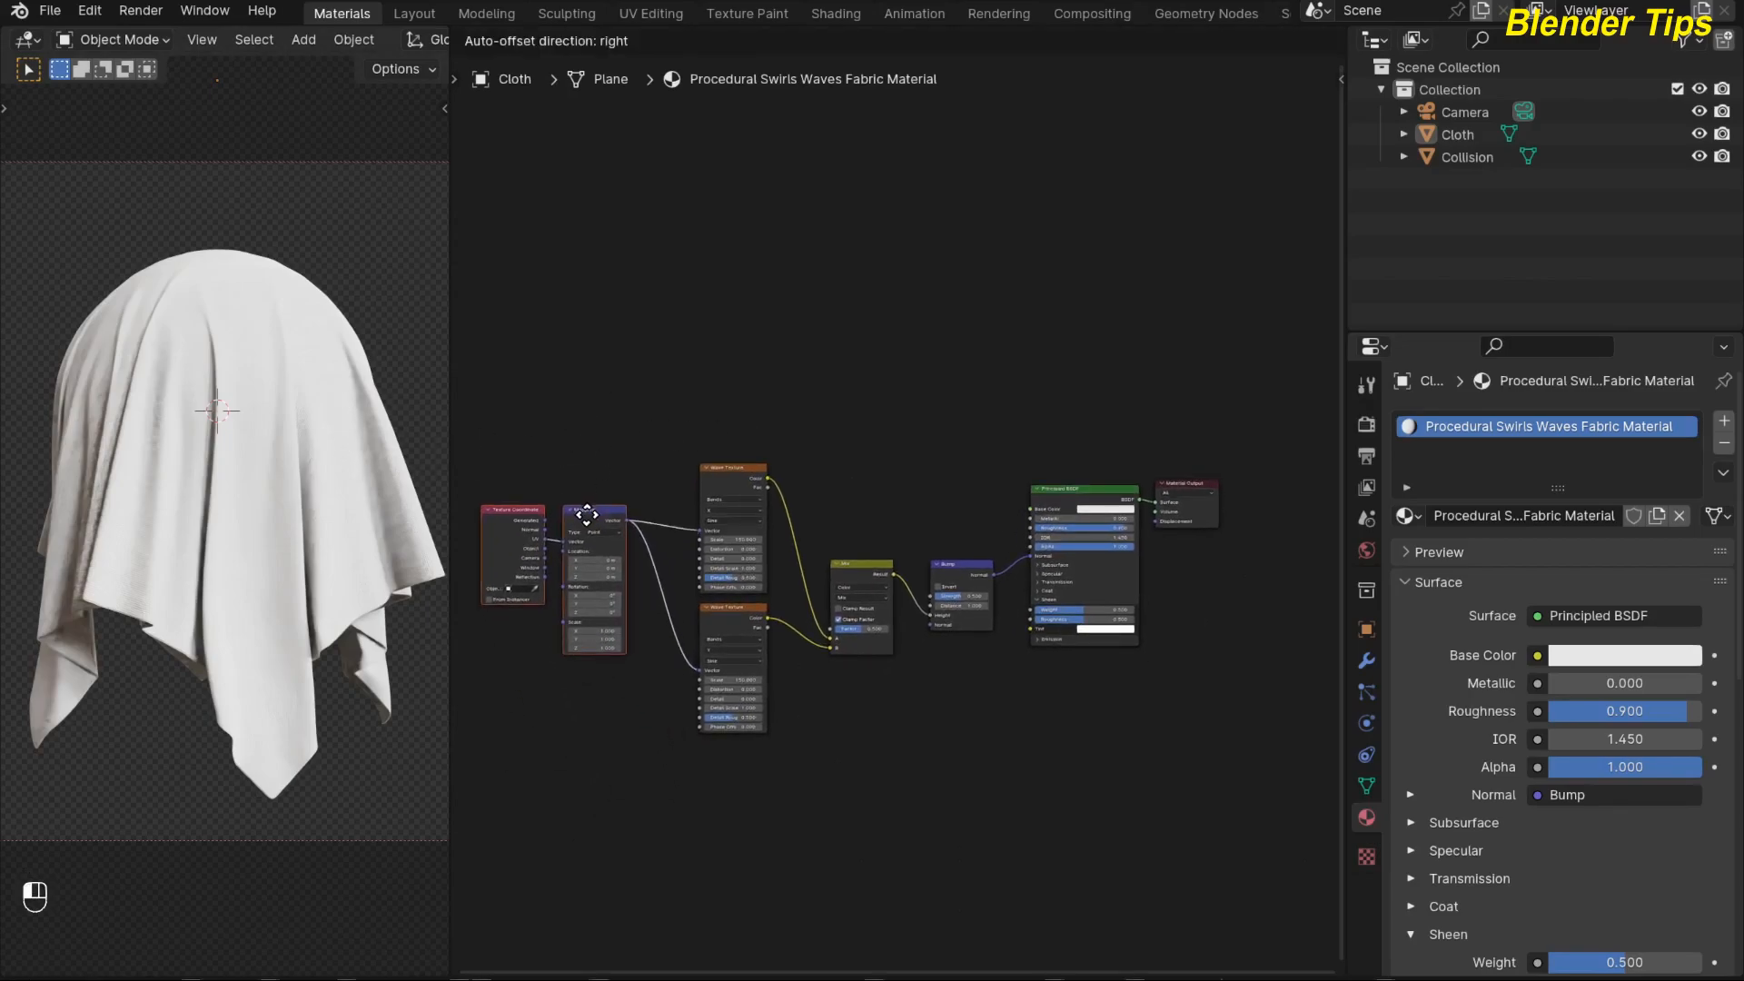
click(584, 514)
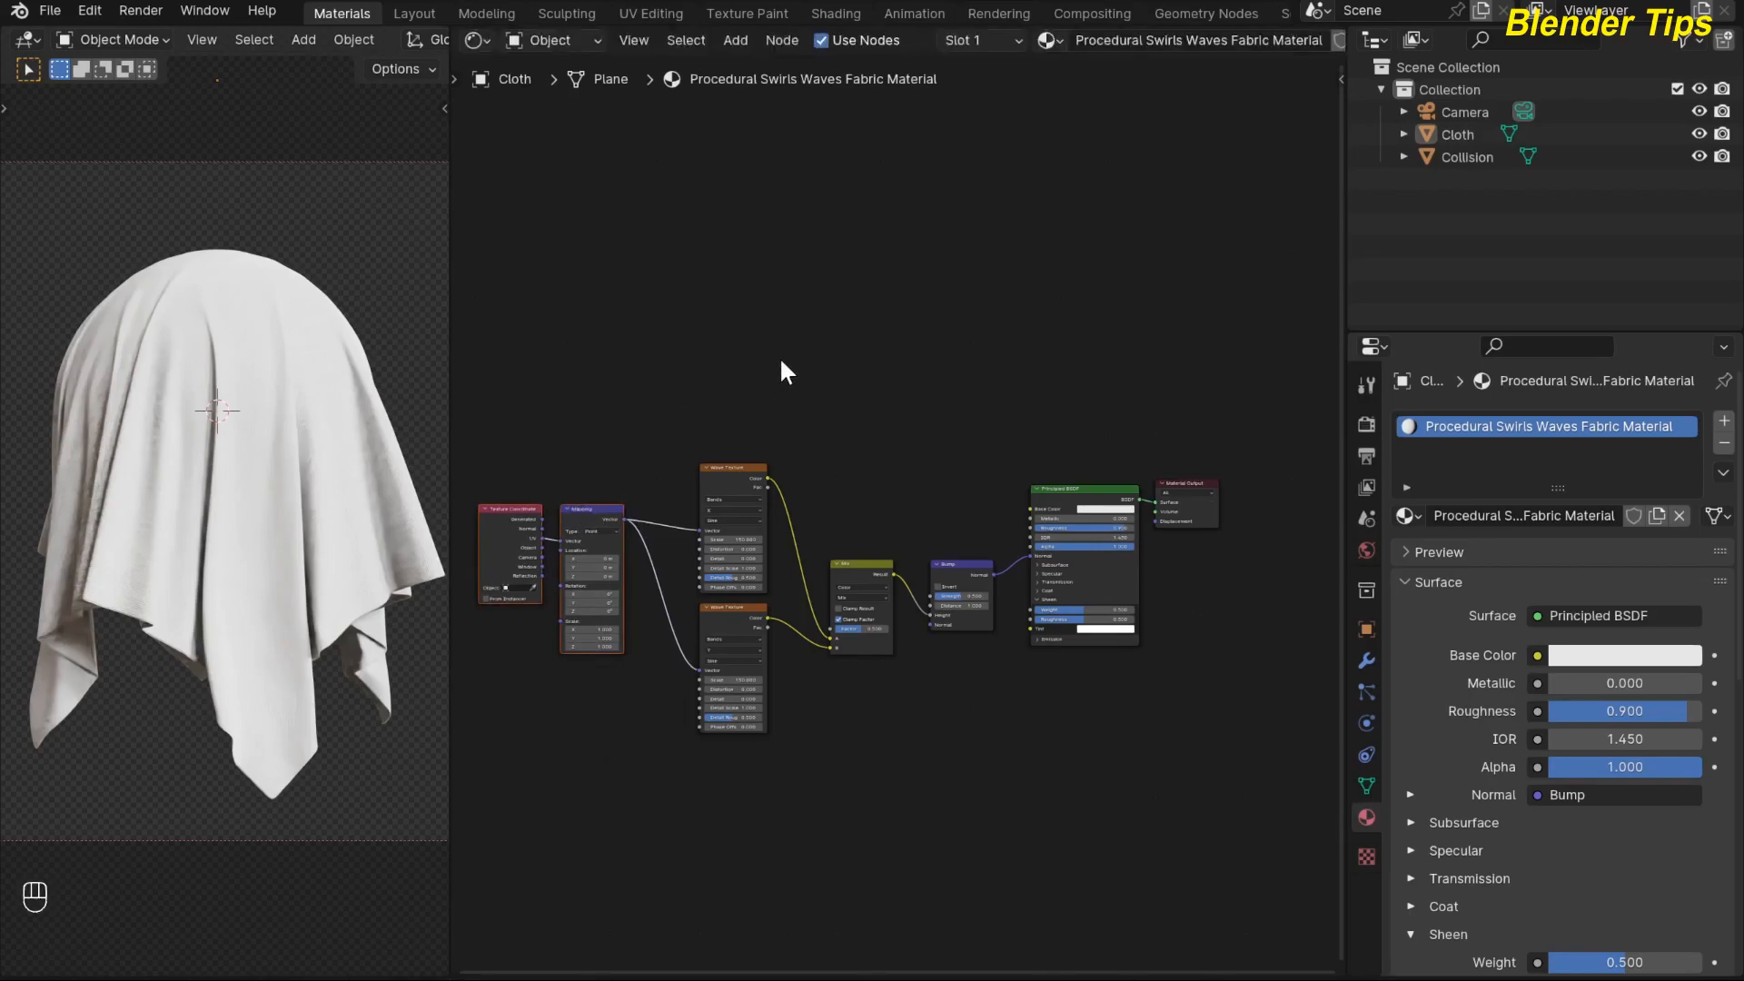
Step: Add a Musgrave Texture node above the Wave Textures and connect the Mapping Vector output to its Vector input
middle_drag(777, 354, 771, 413)
key(shift+a)
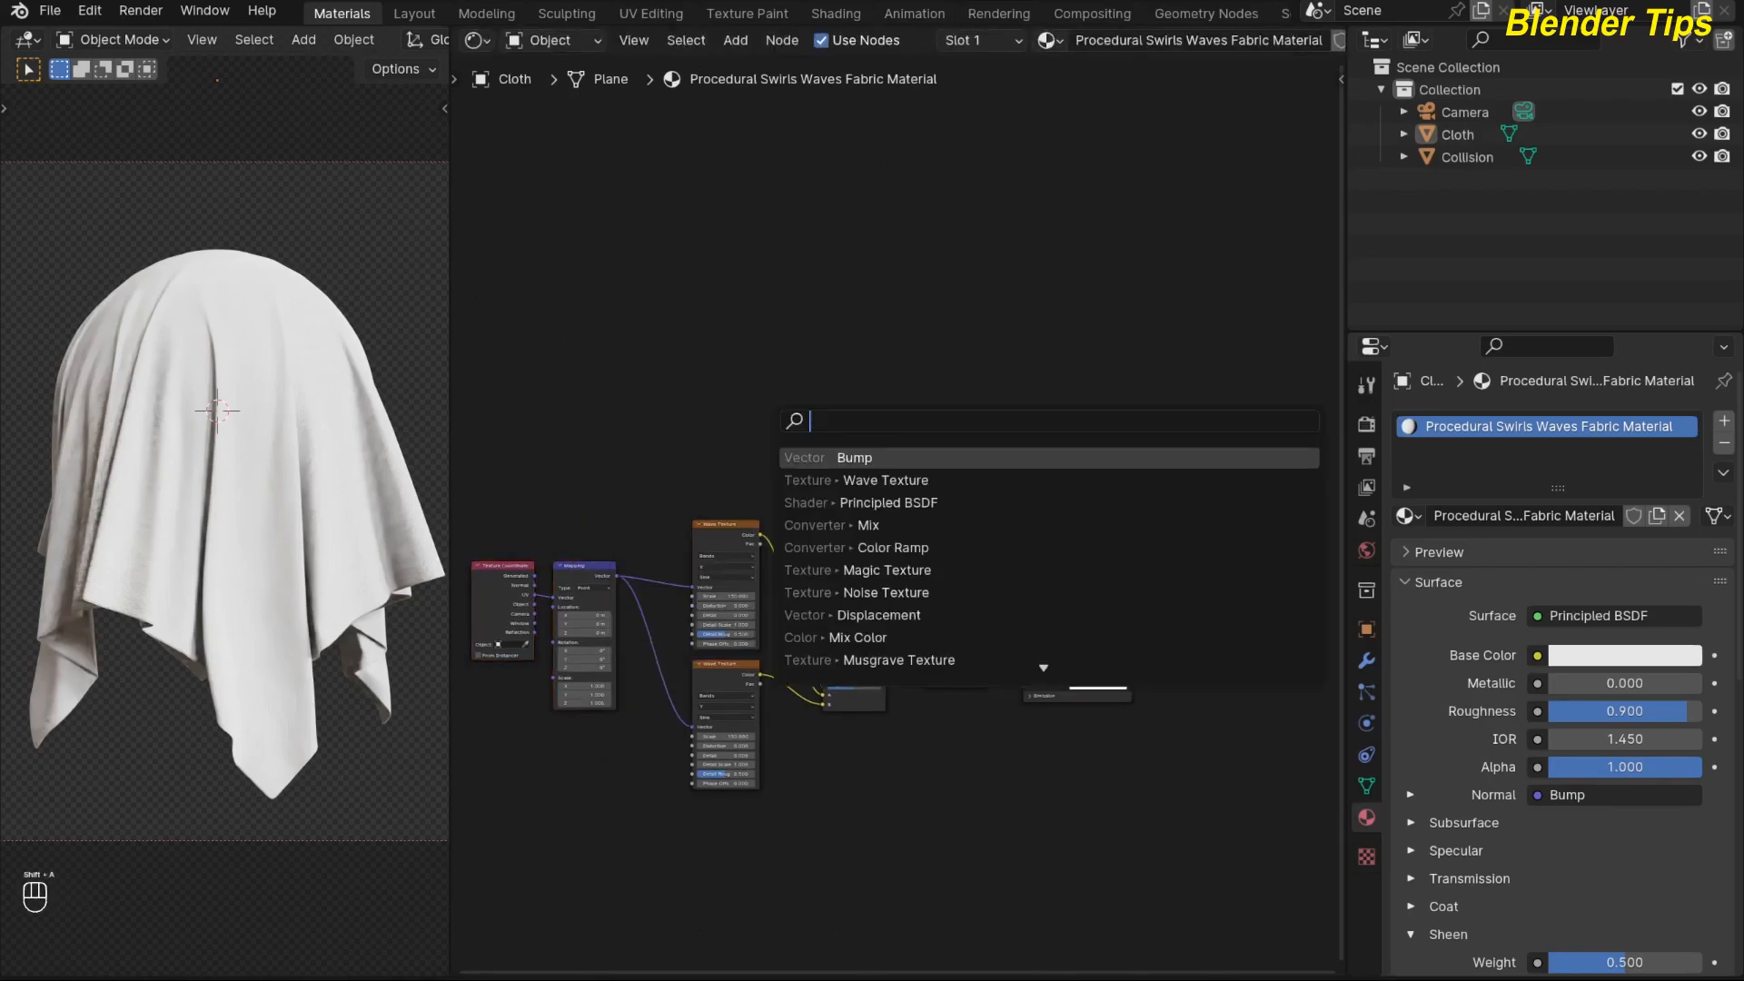
text(mug)
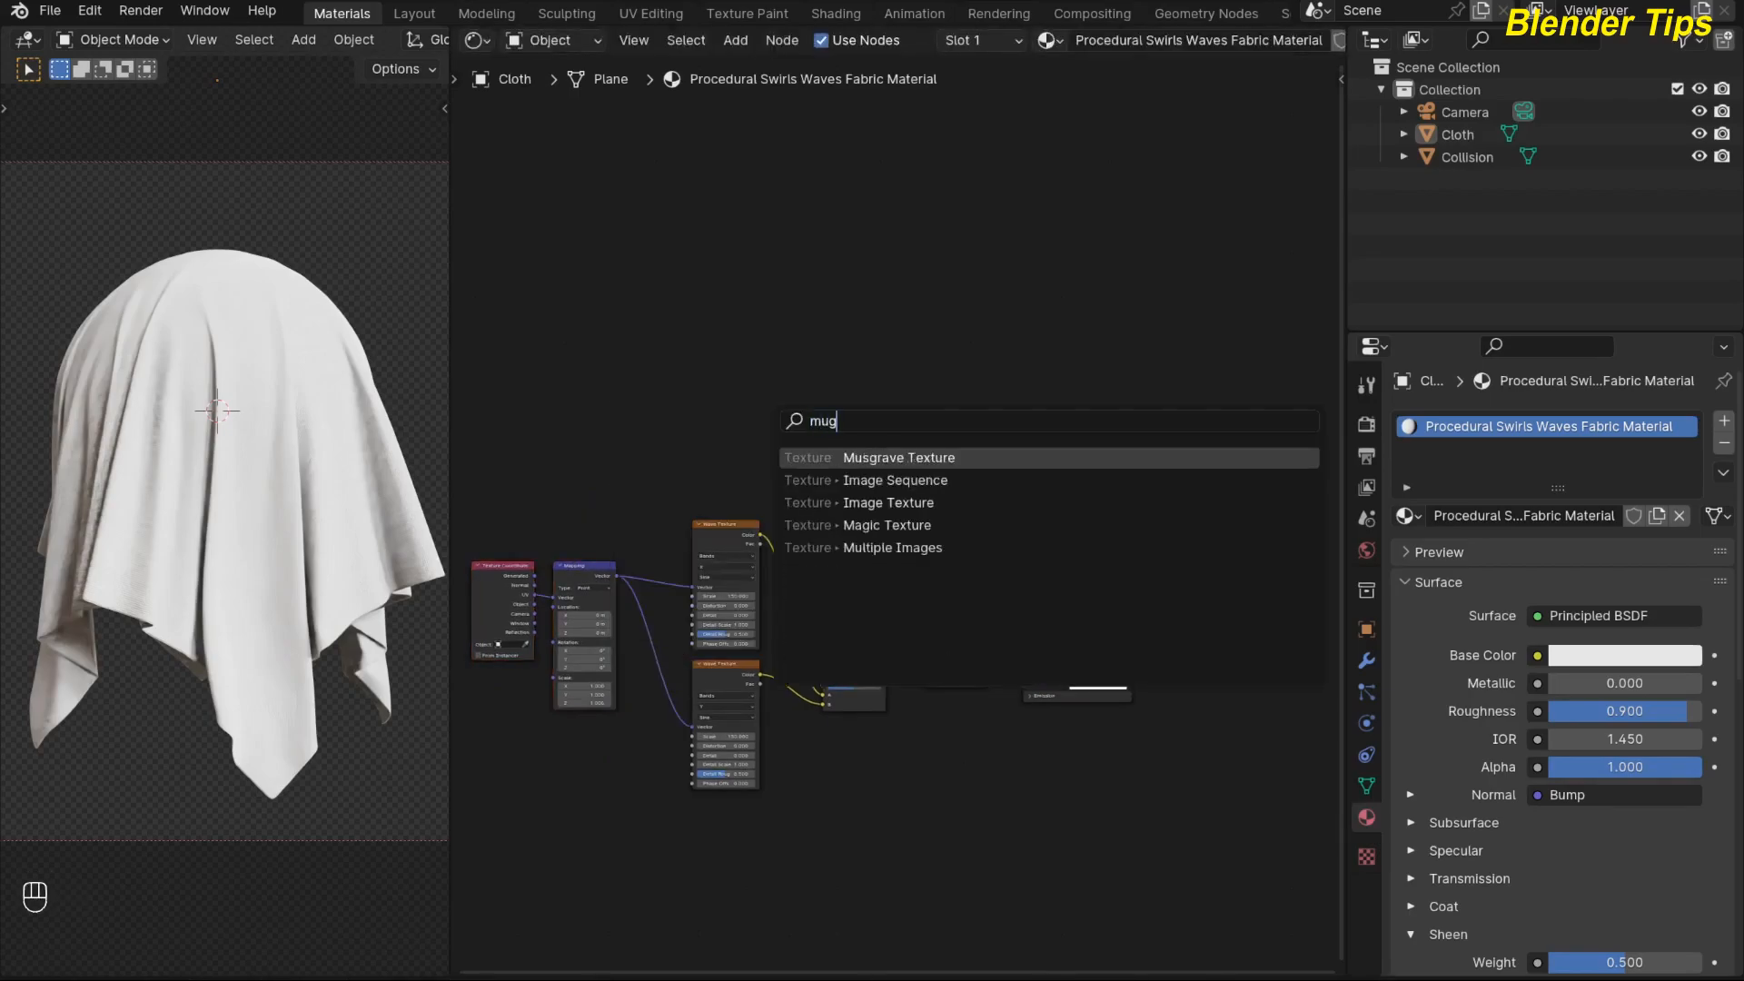
key(Return)
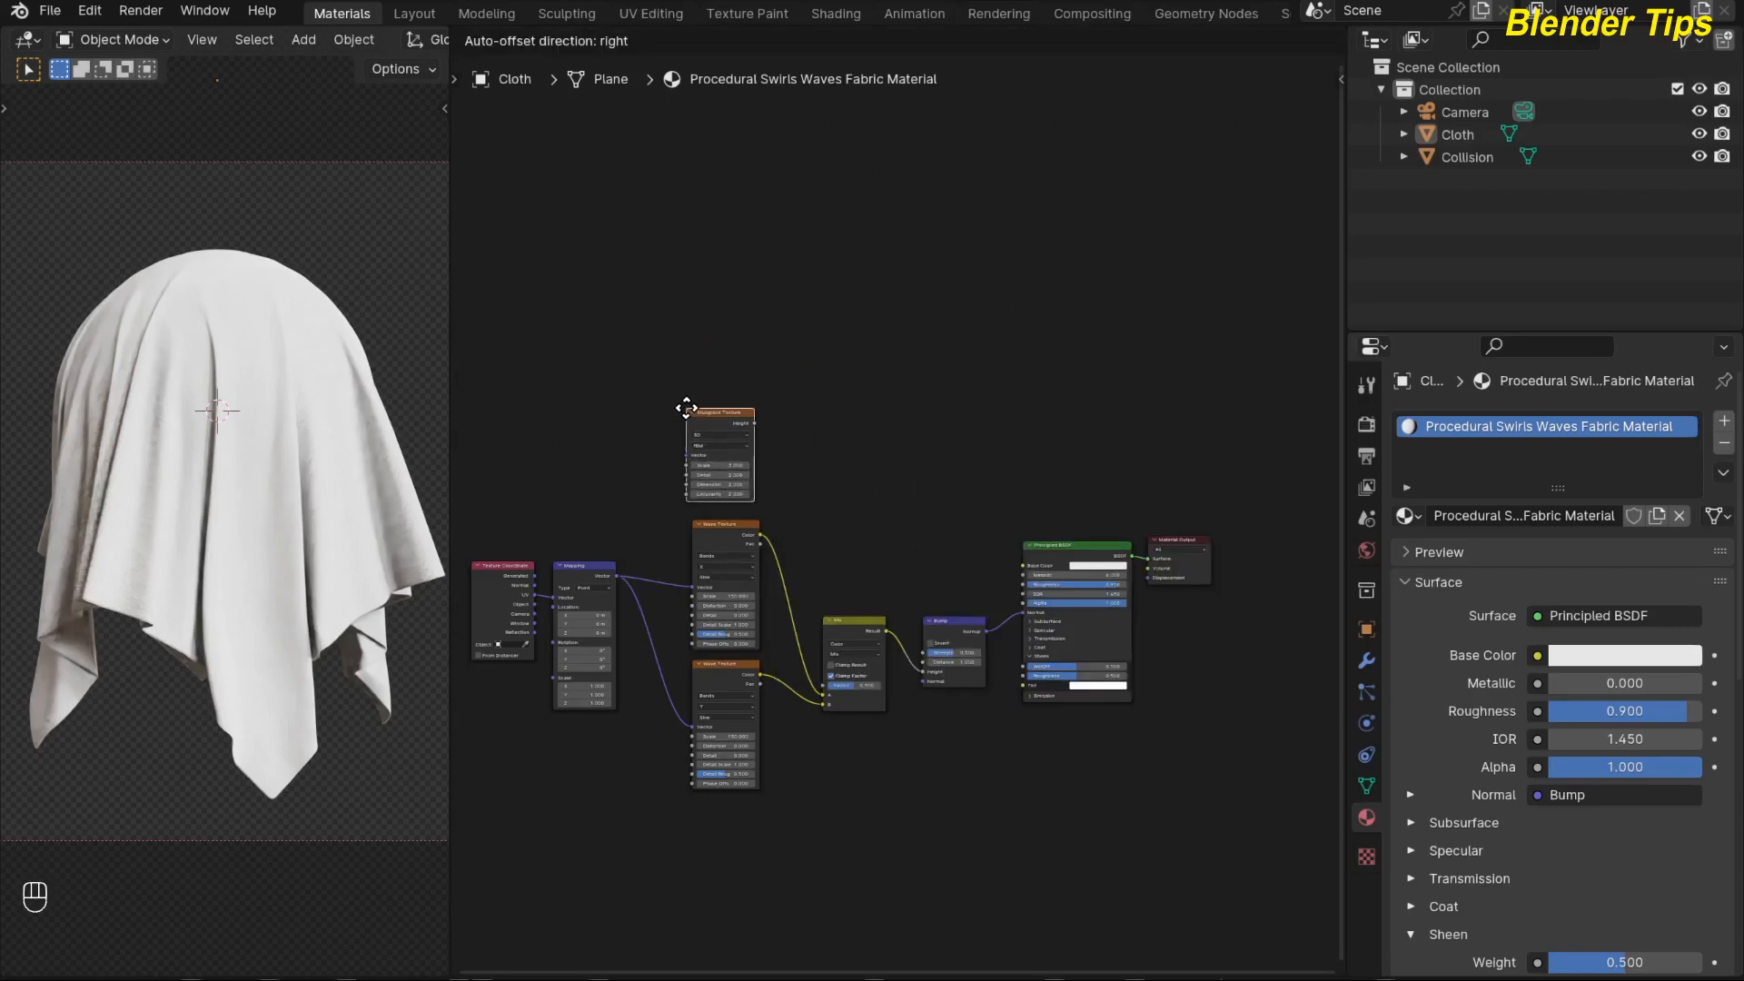
click(685, 404)
drag(617, 576, 683, 450)
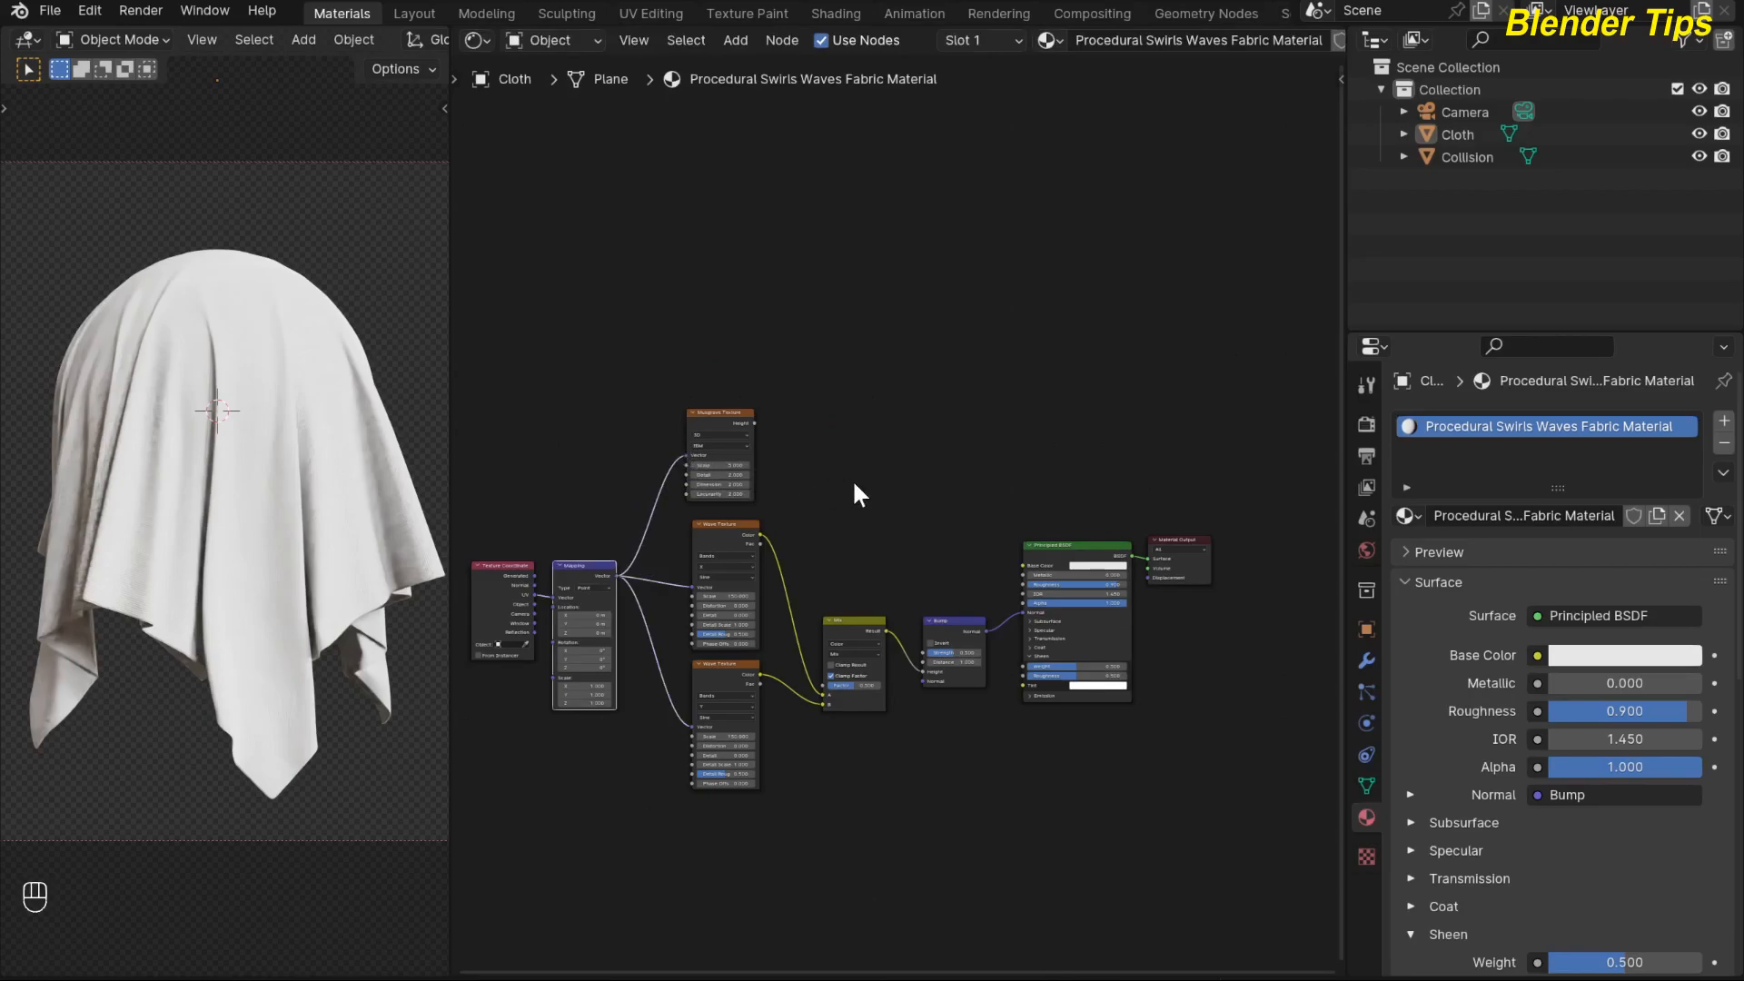
Step: Preview the Musgrave Texture on the cloth by routing its Height to the Material Output surface
scroll(852, 455, up, 2)
middle_drag(852, 429, 886, 441)
click(682, 400)
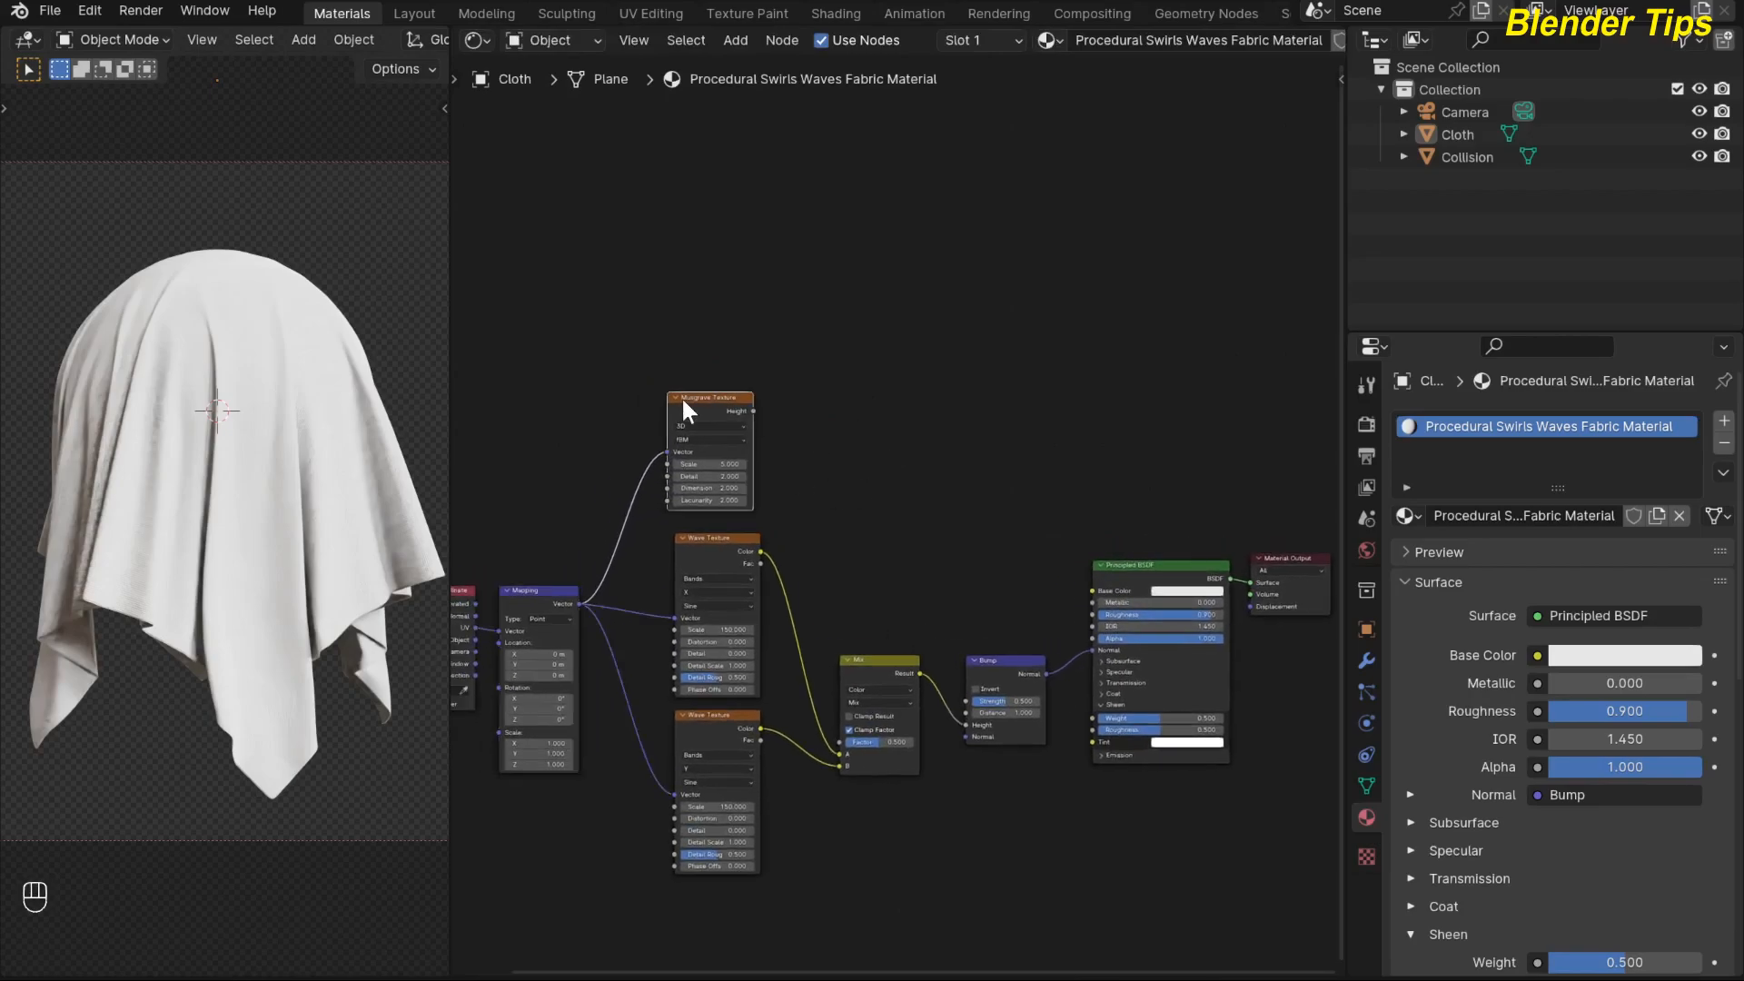
ctrl+shift+click(682, 400)
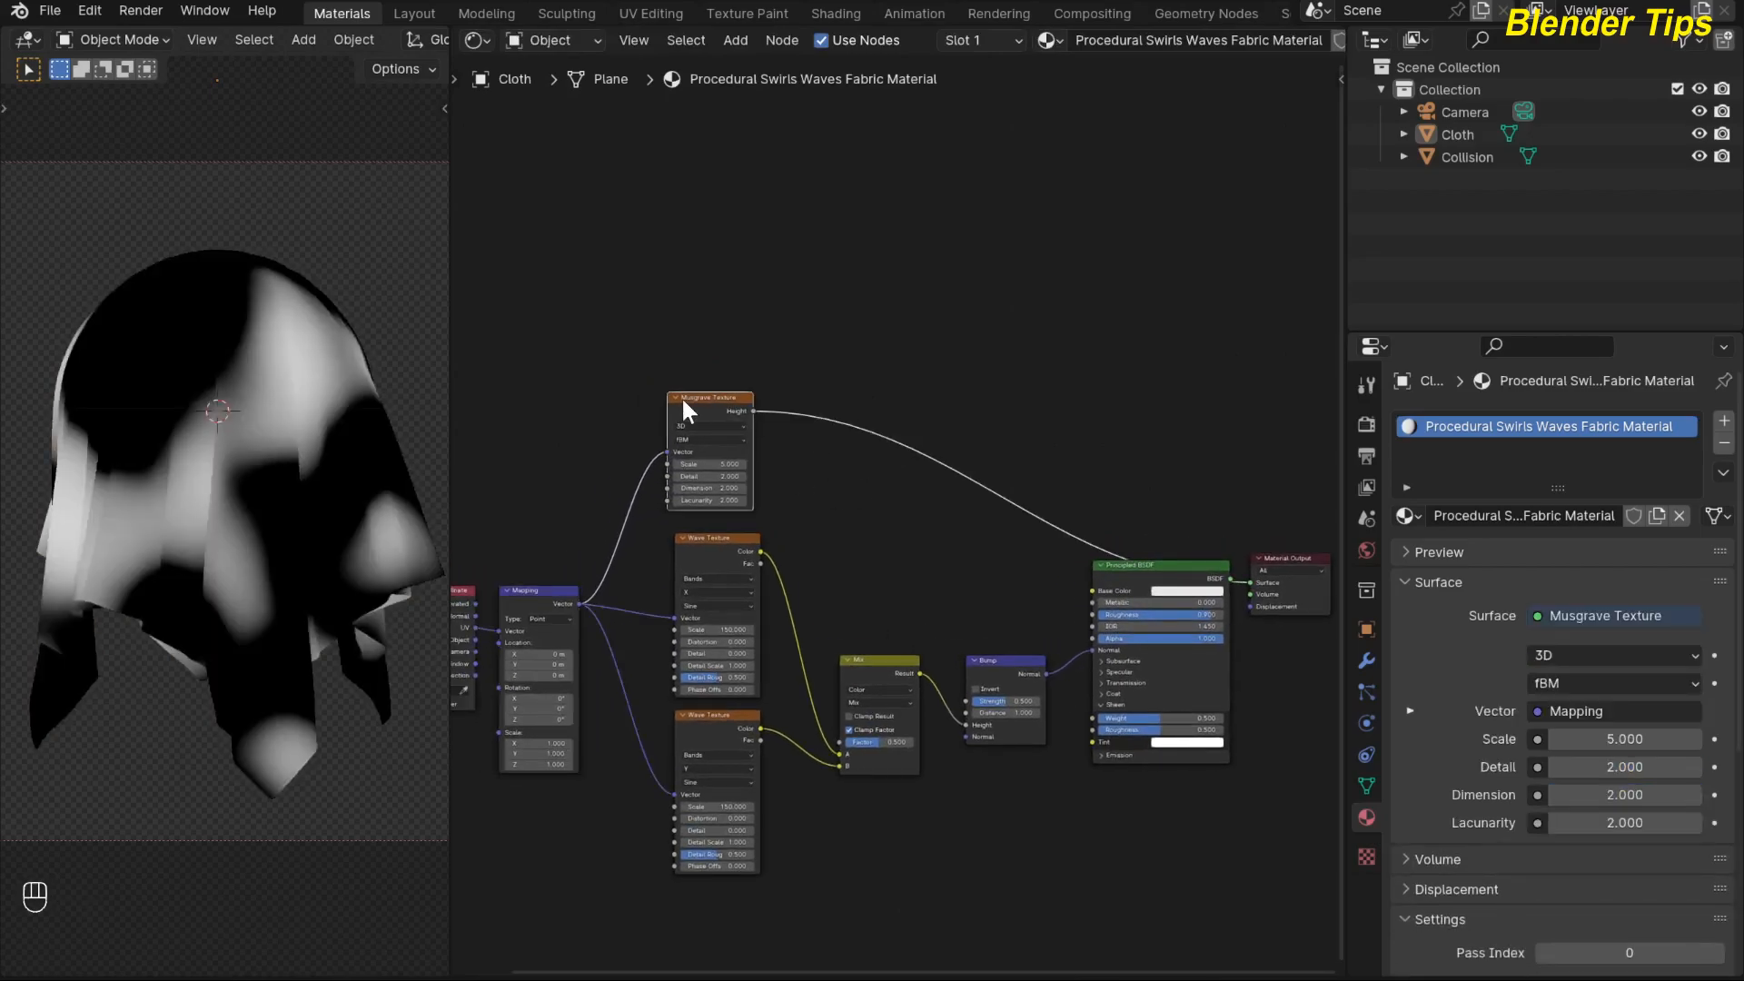
Step: Set the Musgrave Texture to Ridged Multifractal with Scale 14 and Detail 0
scroll(886, 482, up, 3)
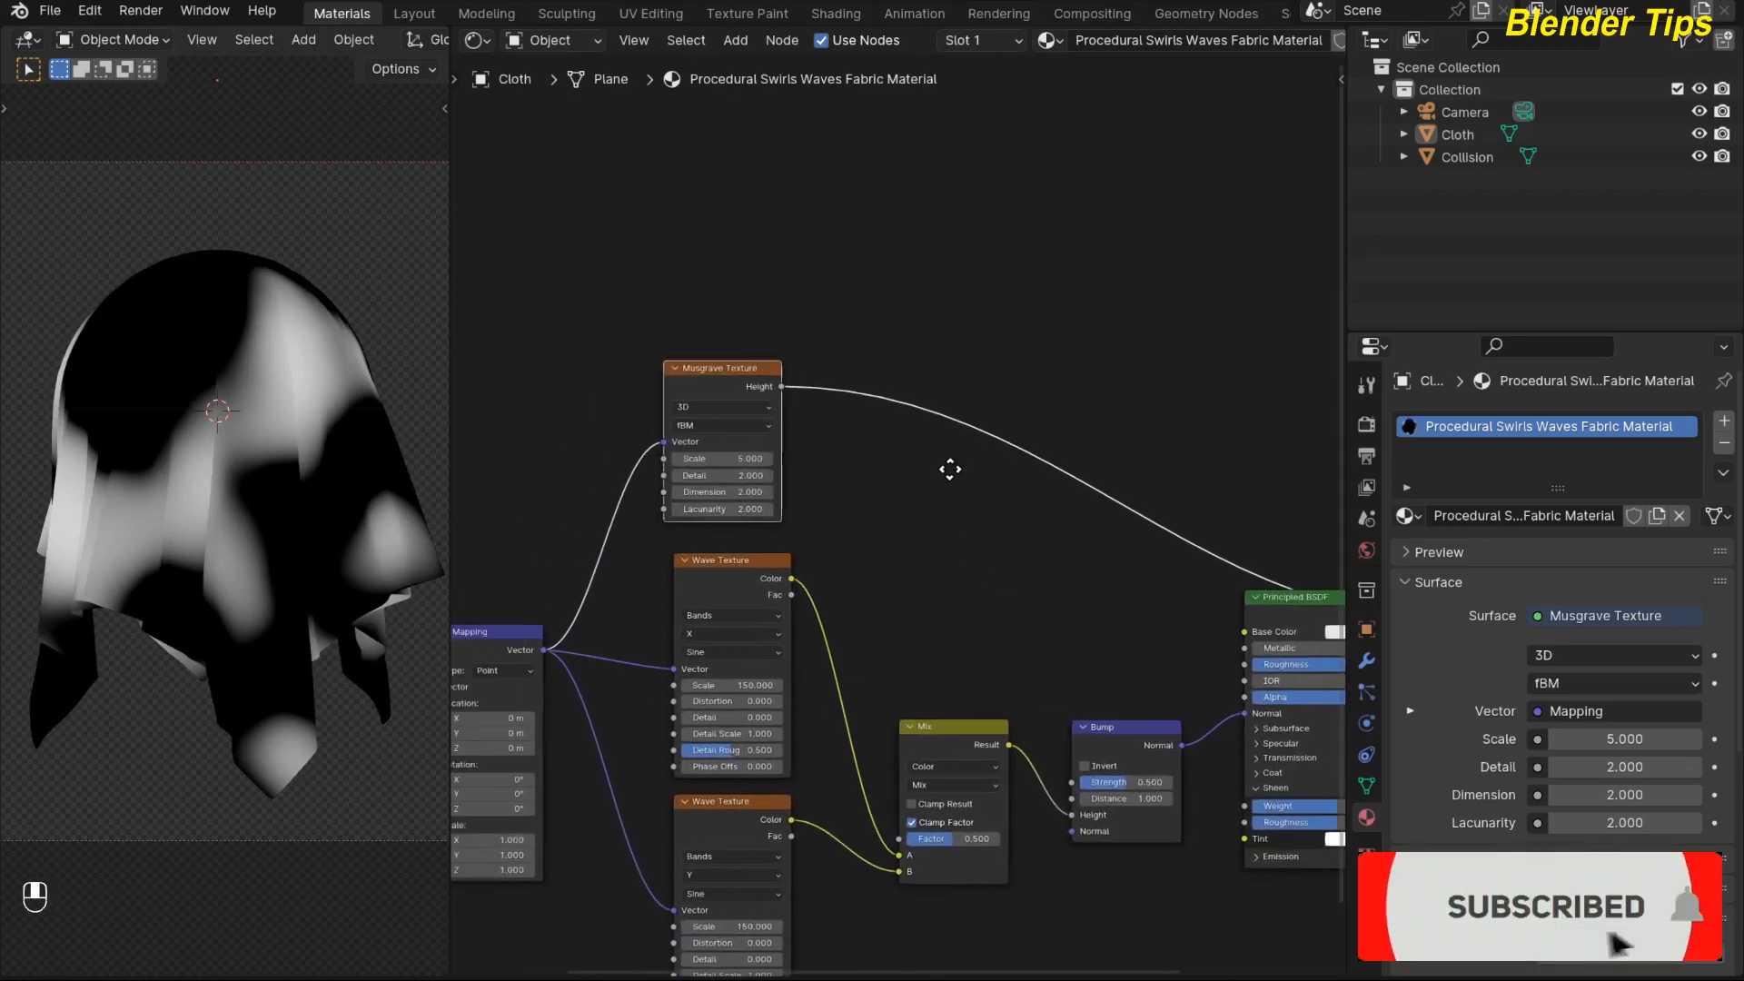
middle_drag(862, 474, 908, 479)
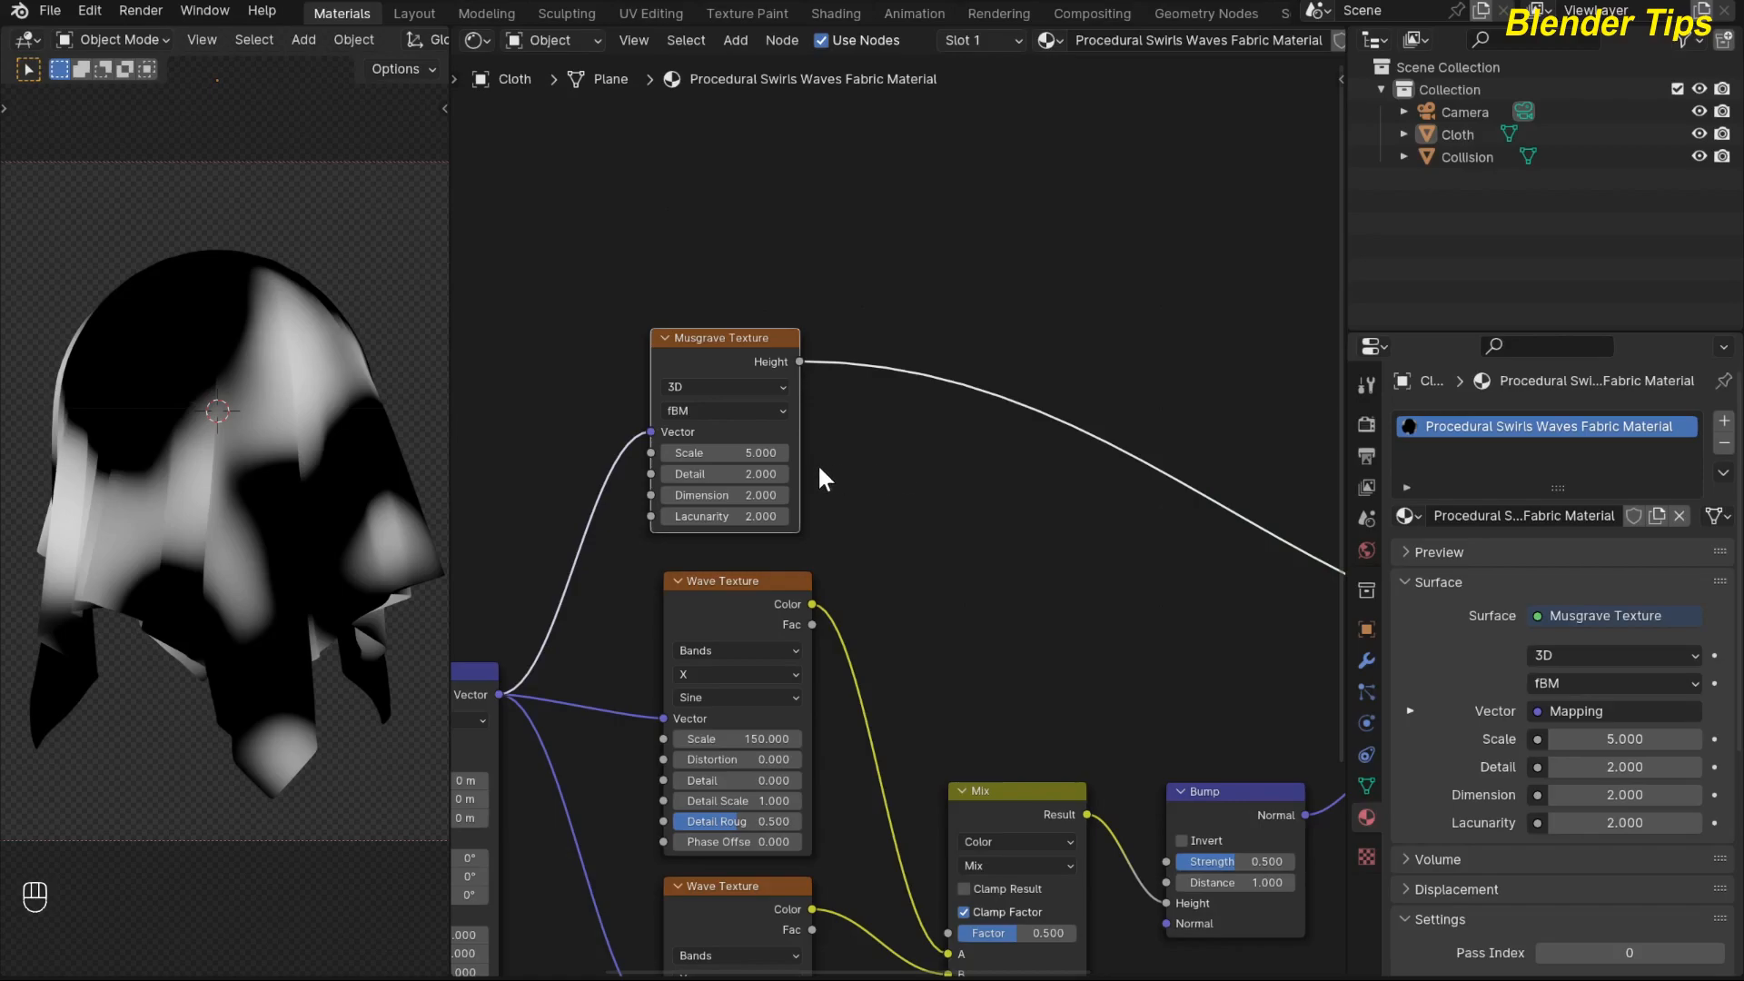
click(750, 410)
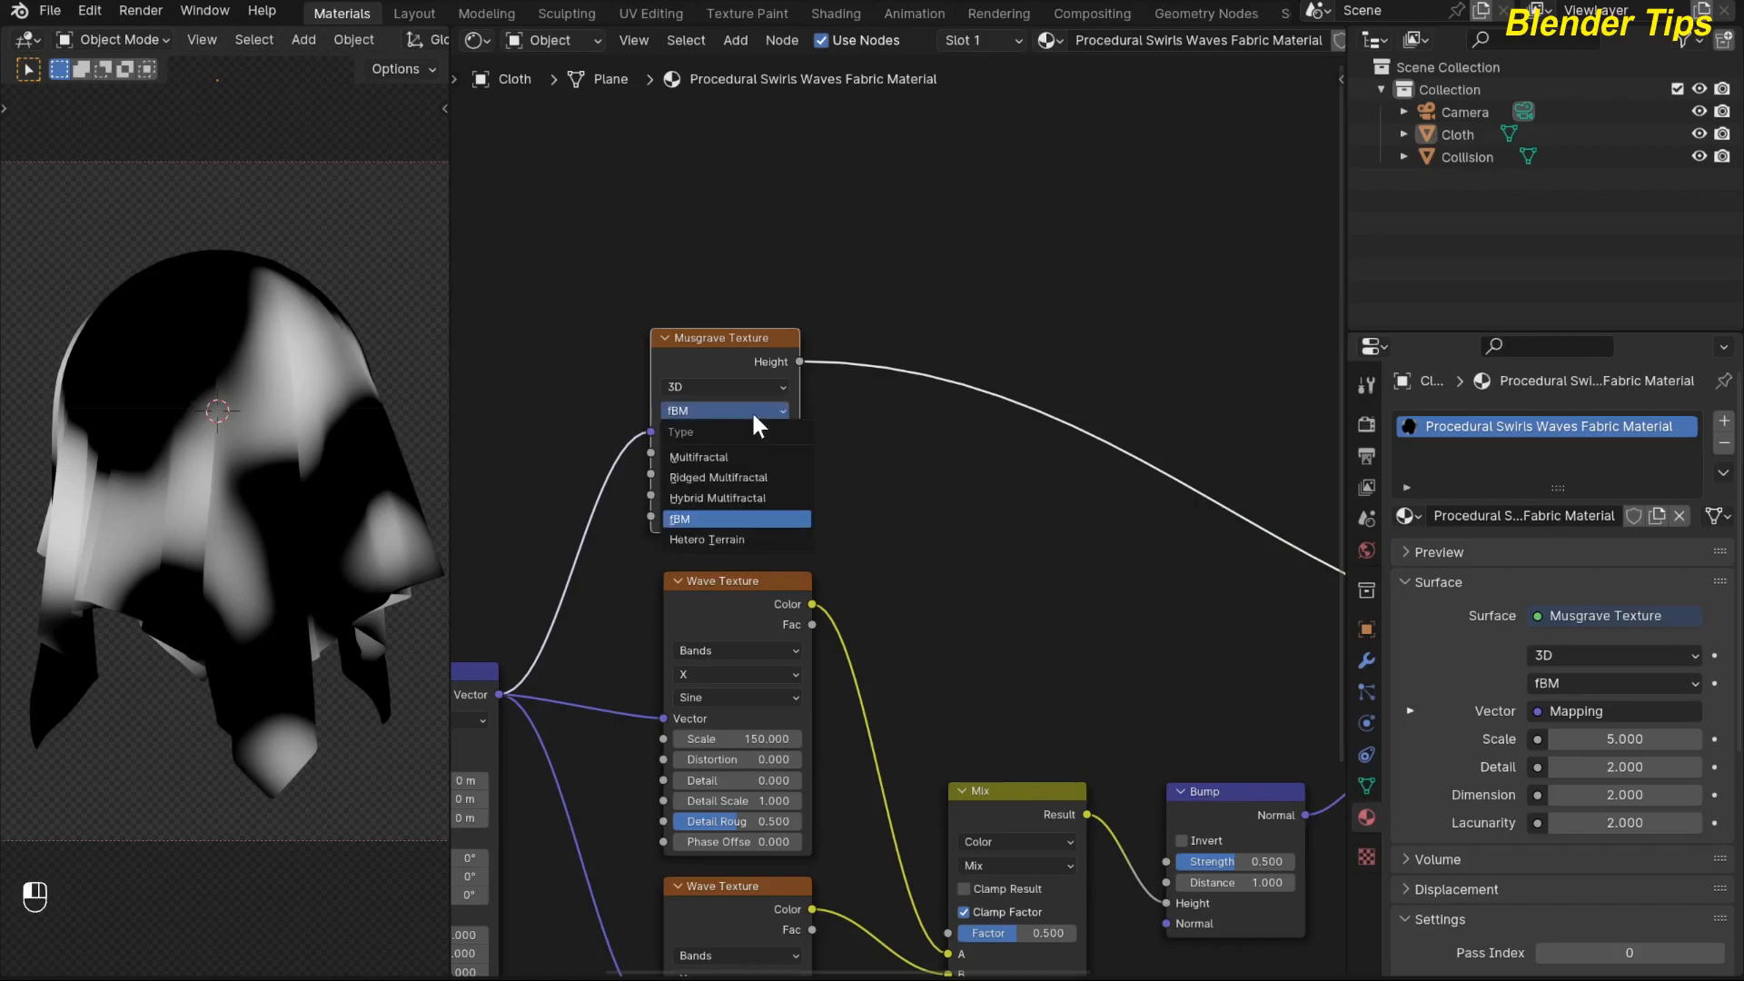
click(744, 474)
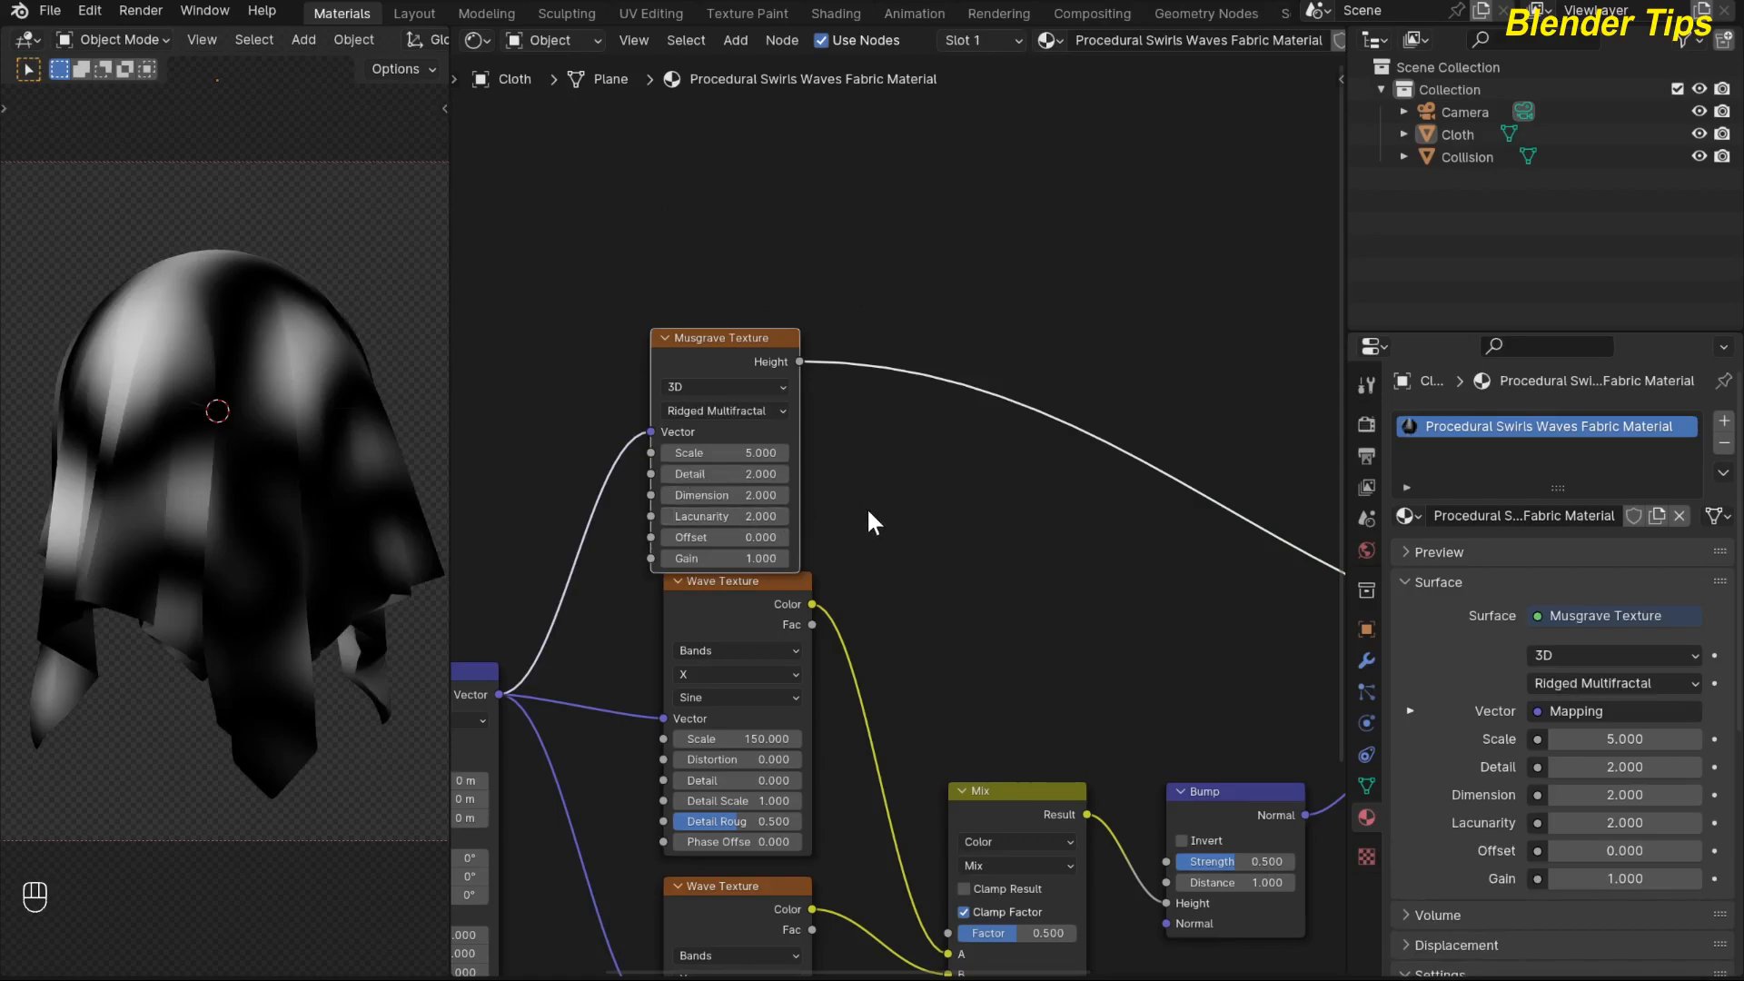
click(715, 458)
text(14)
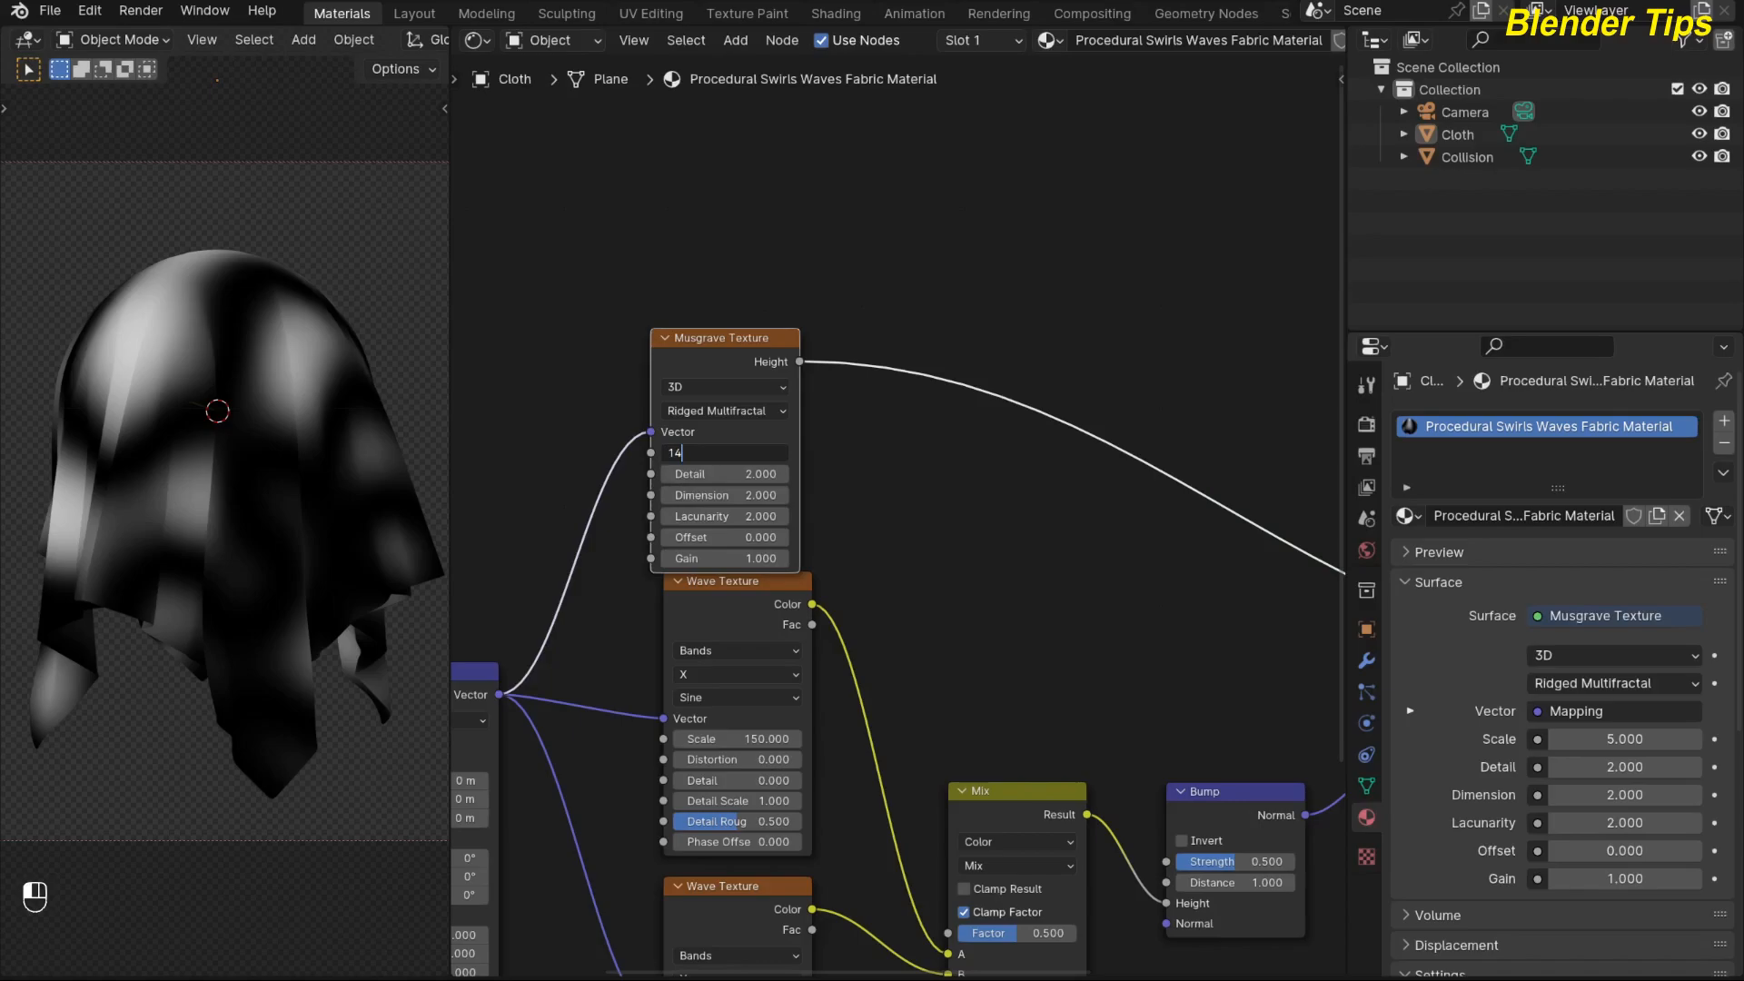
key(Return)
drag(724, 361, 736, 354)
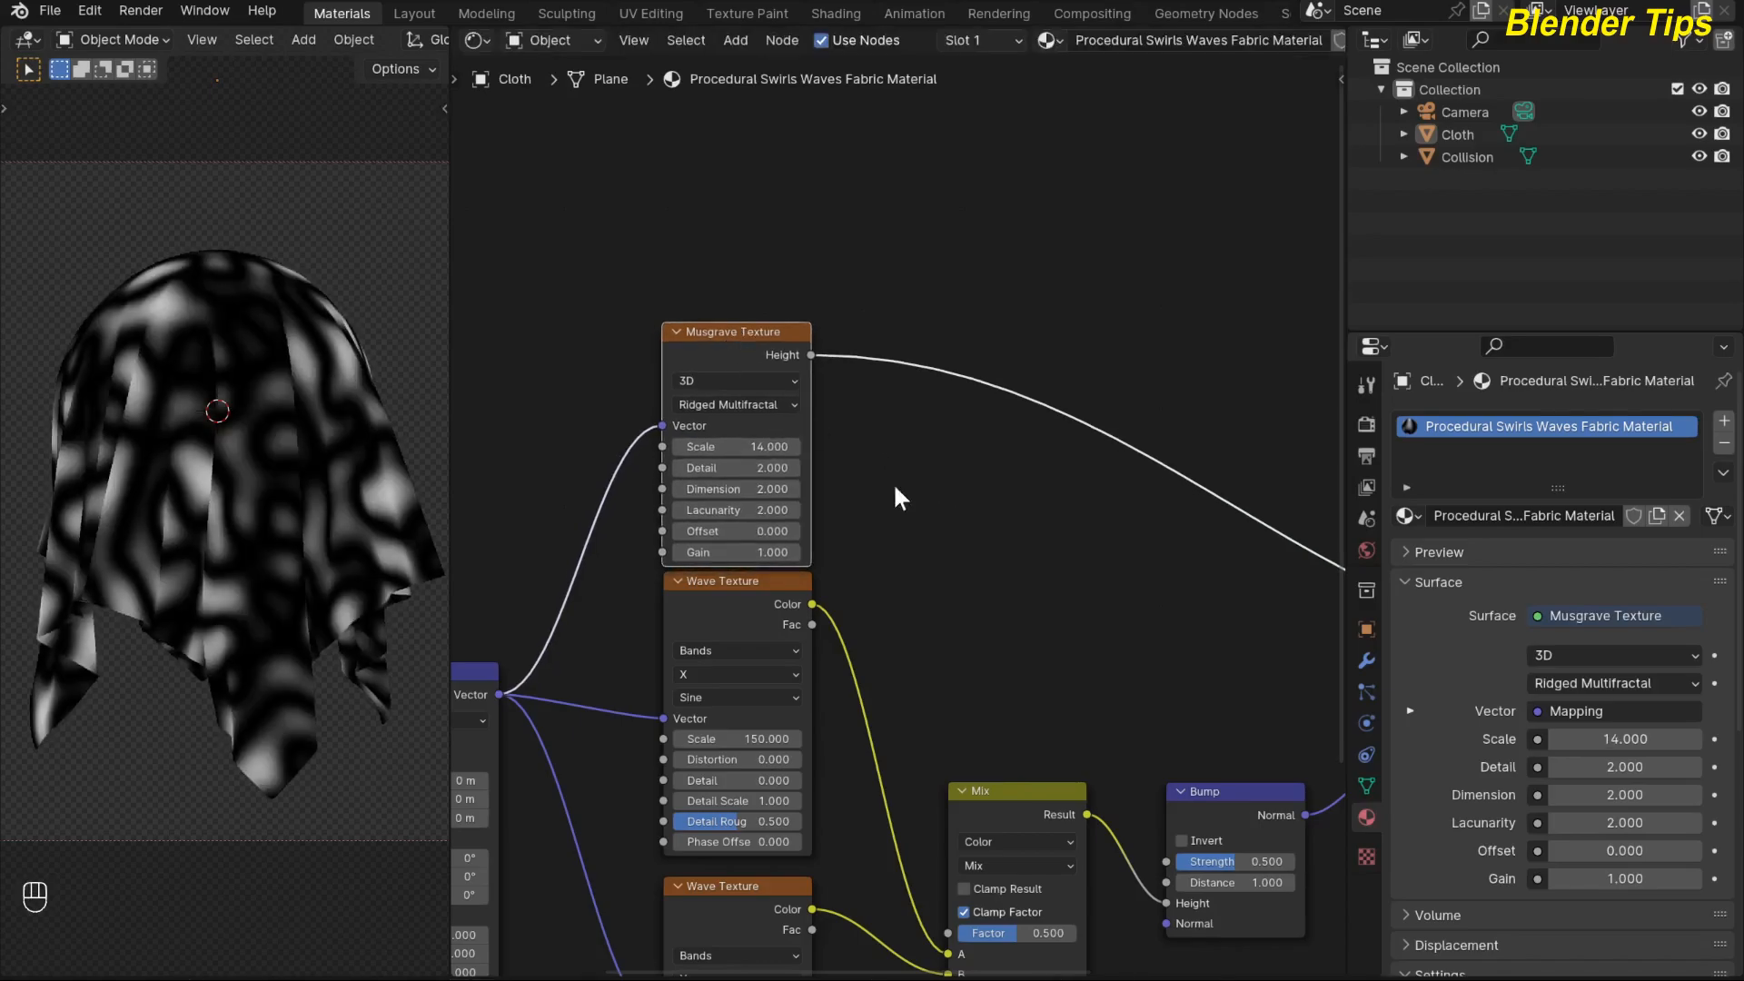
mouse_move(737, 467)
mouse_down()
mouse_move(690, 468)
mouse_move(759, 471)
mouse_up()
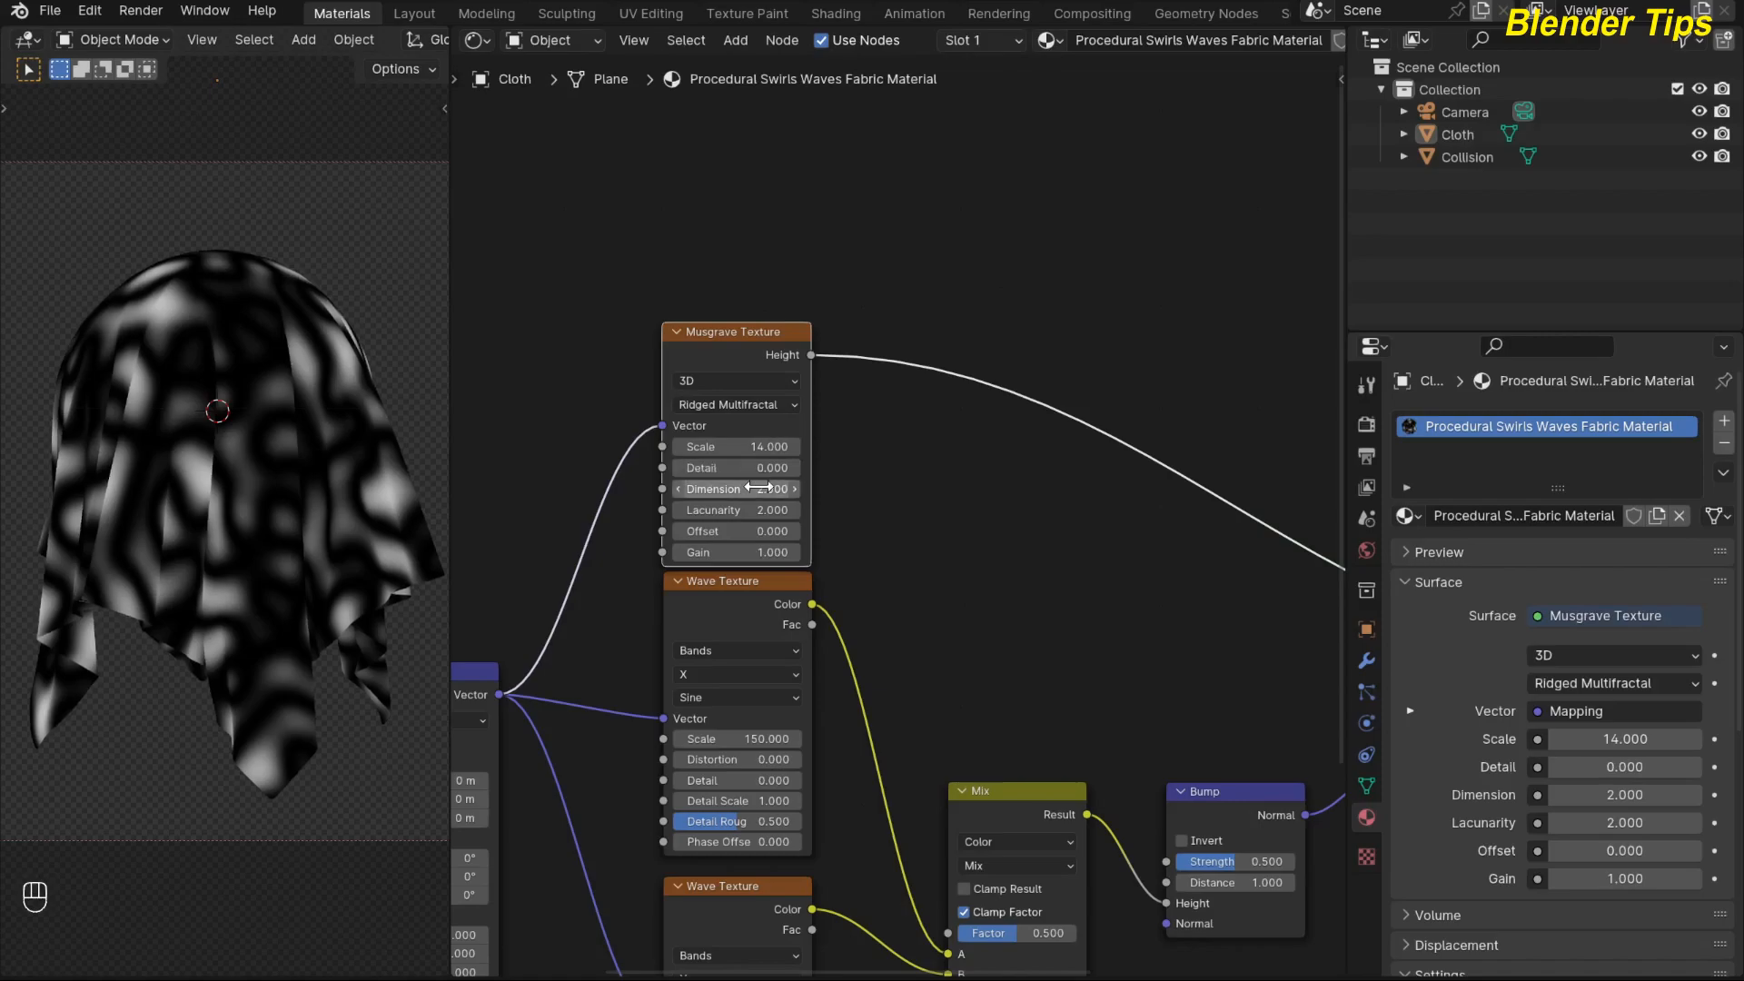
Step: Insert a Color Ramp node on the link between the Musgrave Texture and the Material Output
mouse_move(933, 561)
middle_down()
mouse_move(922, 583)
mouse_move(864, 530)
mouse_move(912, 538)
middle_up()
scroll(908, 558, down, 2)
scroll(849, 541, down, 1)
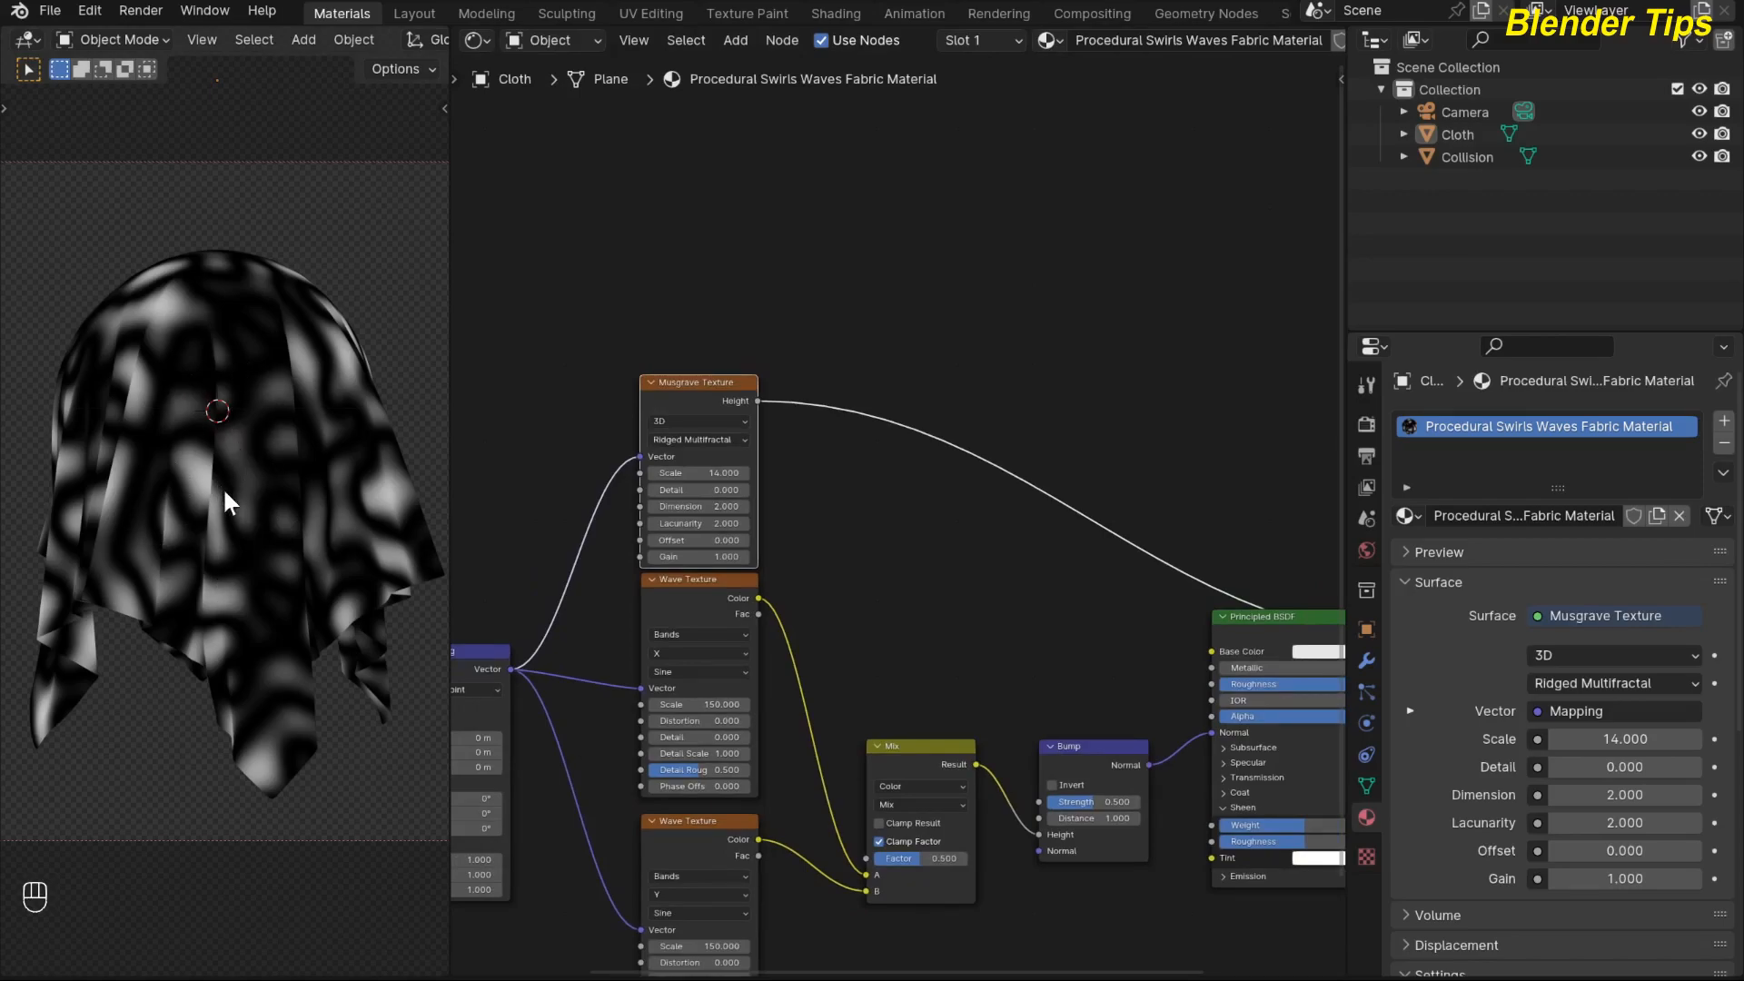
scroll(842, 547, down, 1)
click(847, 531)
key(shift+a)
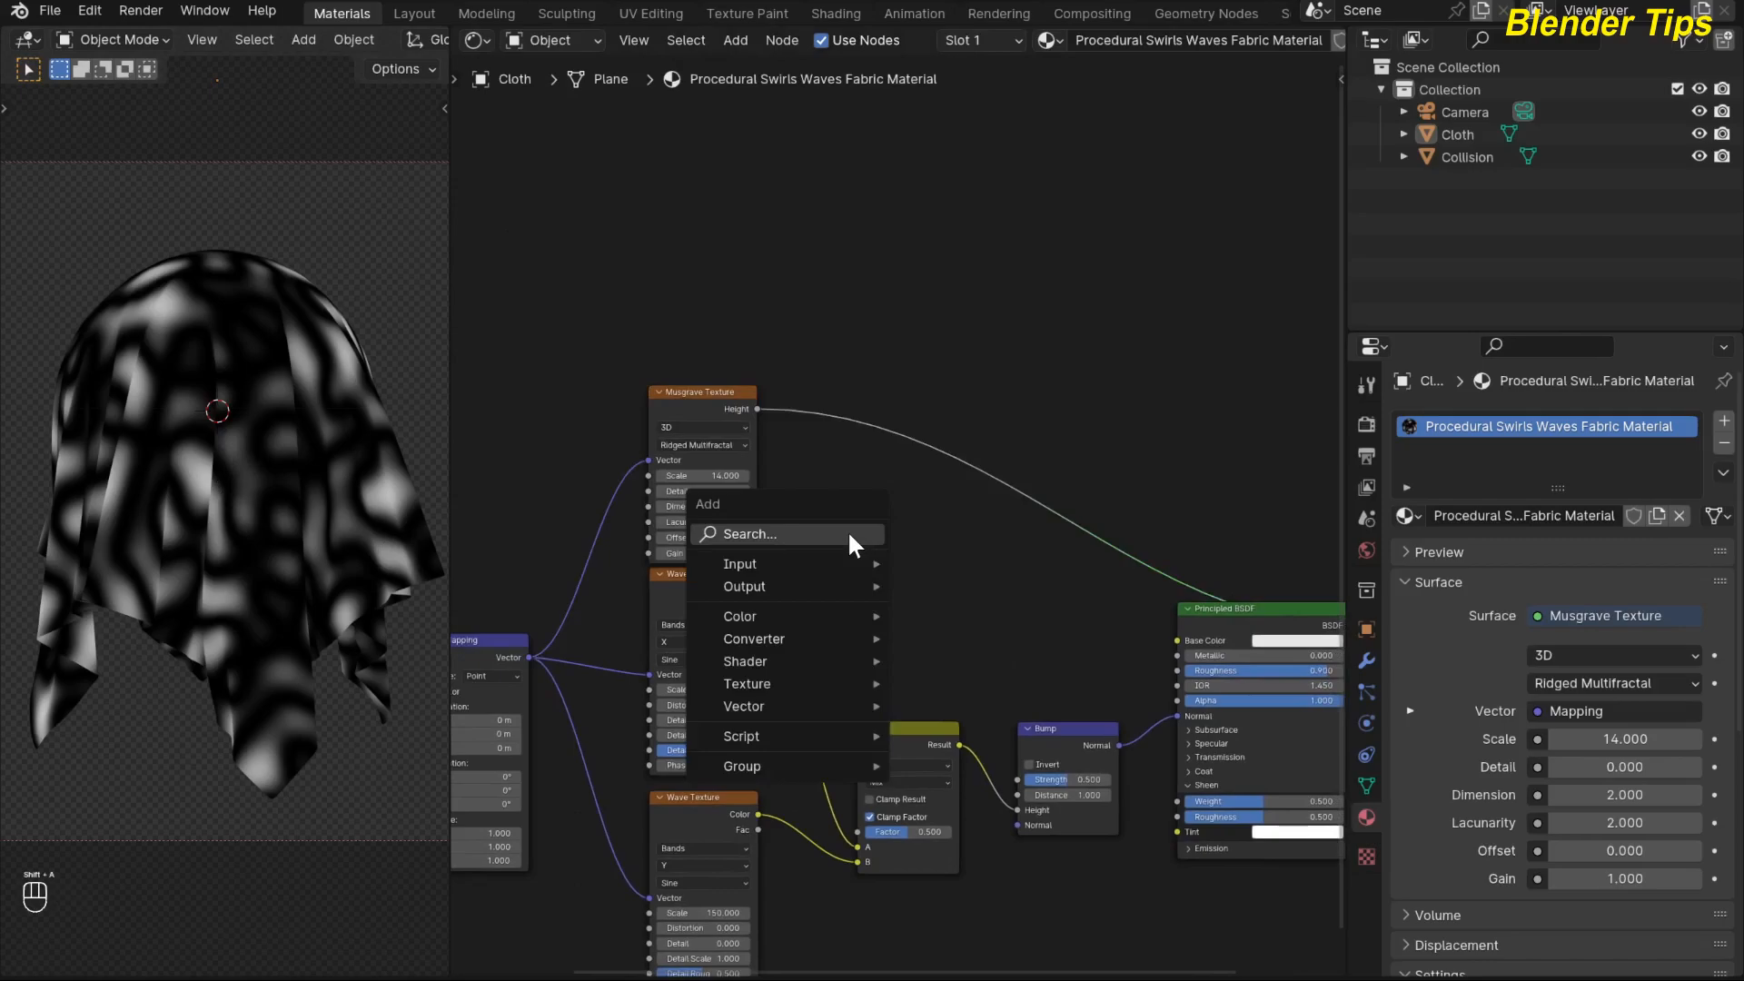
click(847, 531)
text(co)
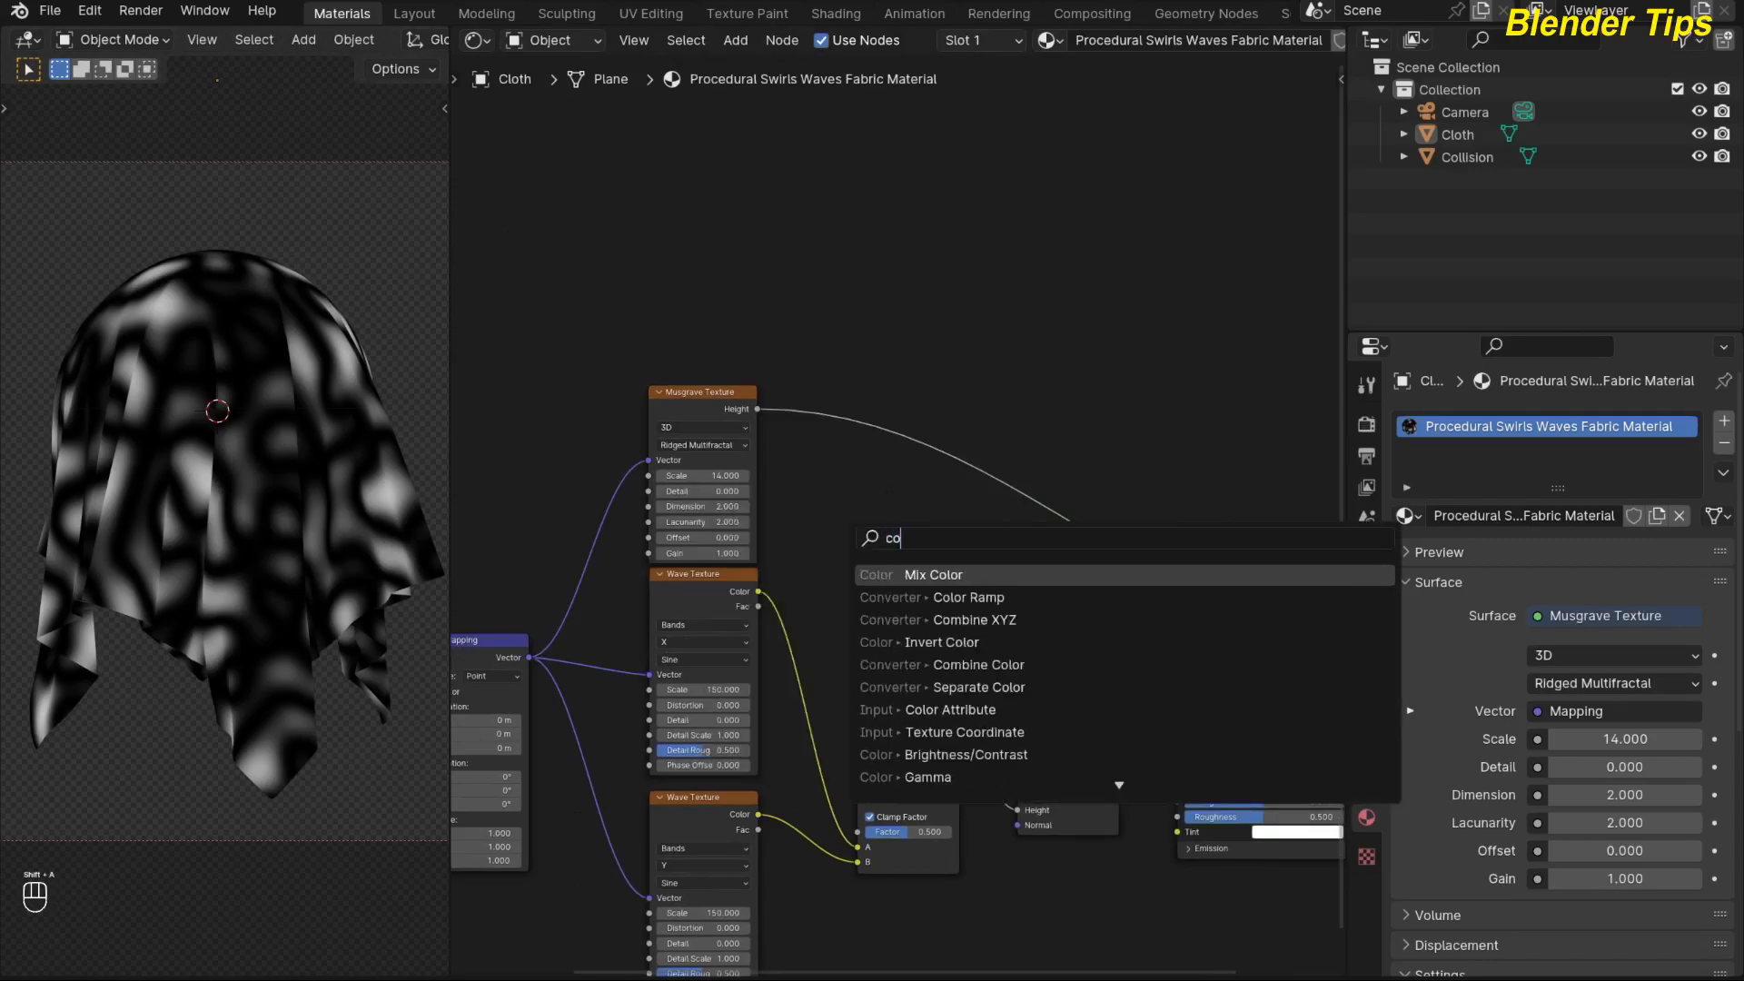
click(968, 597)
click(836, 553)
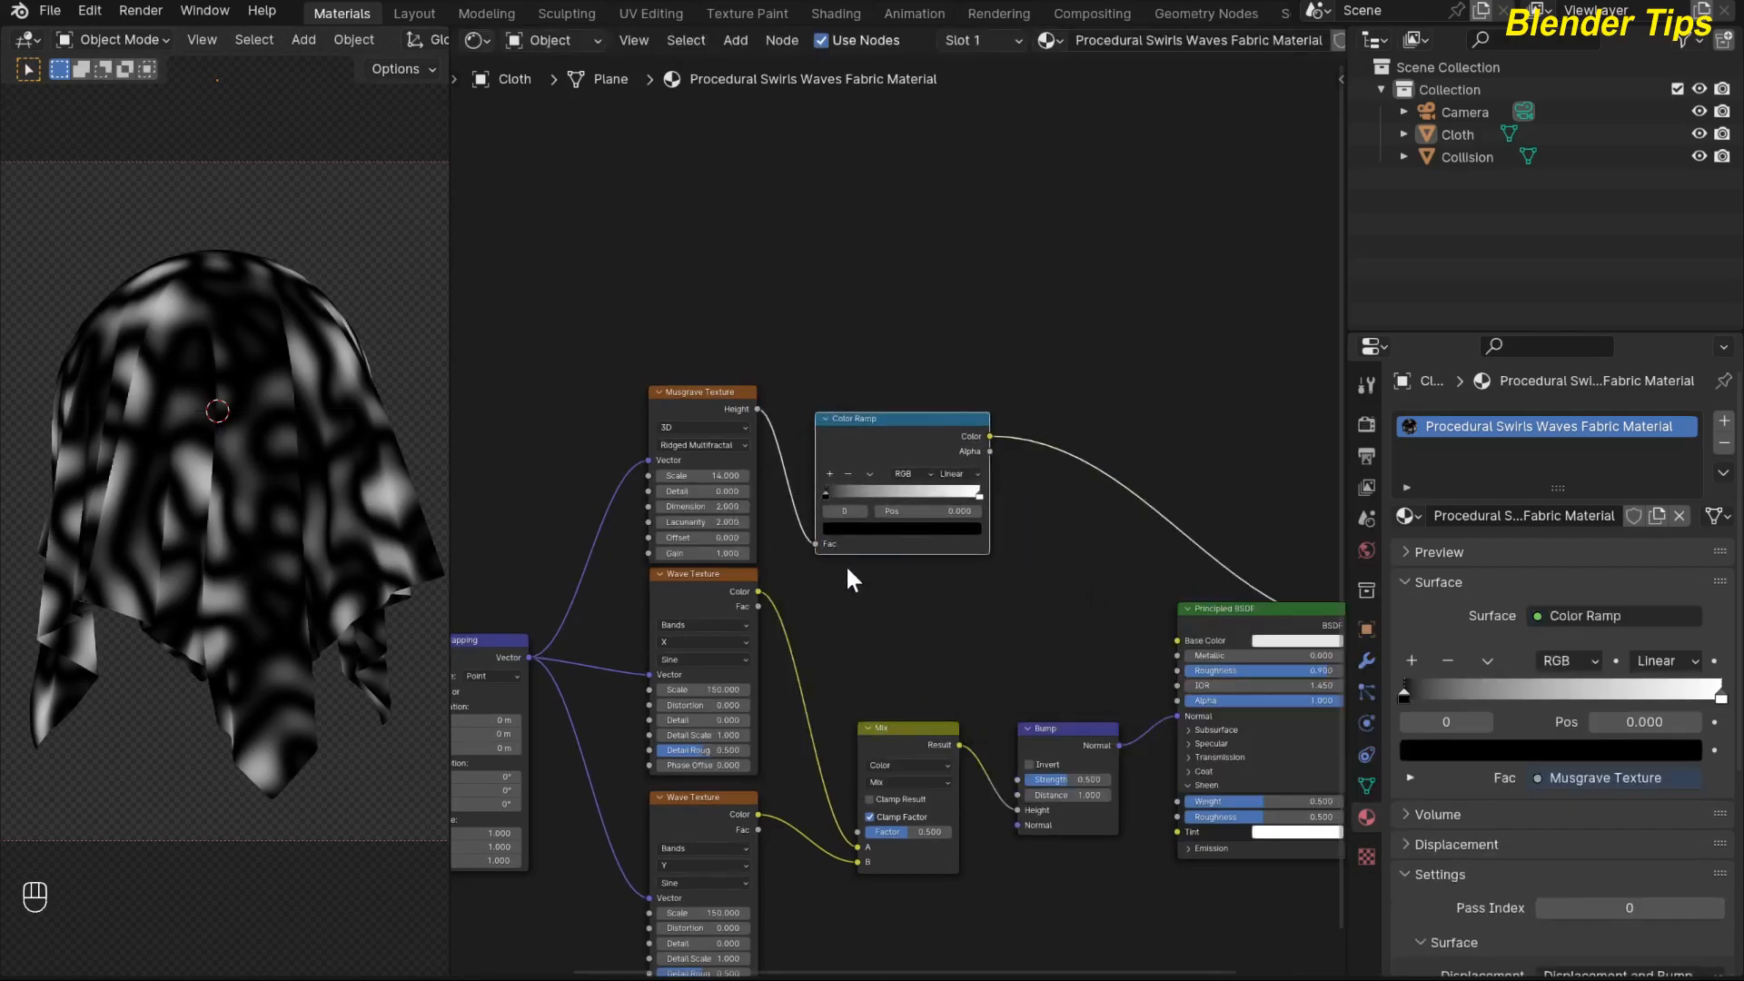
Step: Move the Color Ramp's white stop to position 0.021
scroll(899, 594, up, 3)
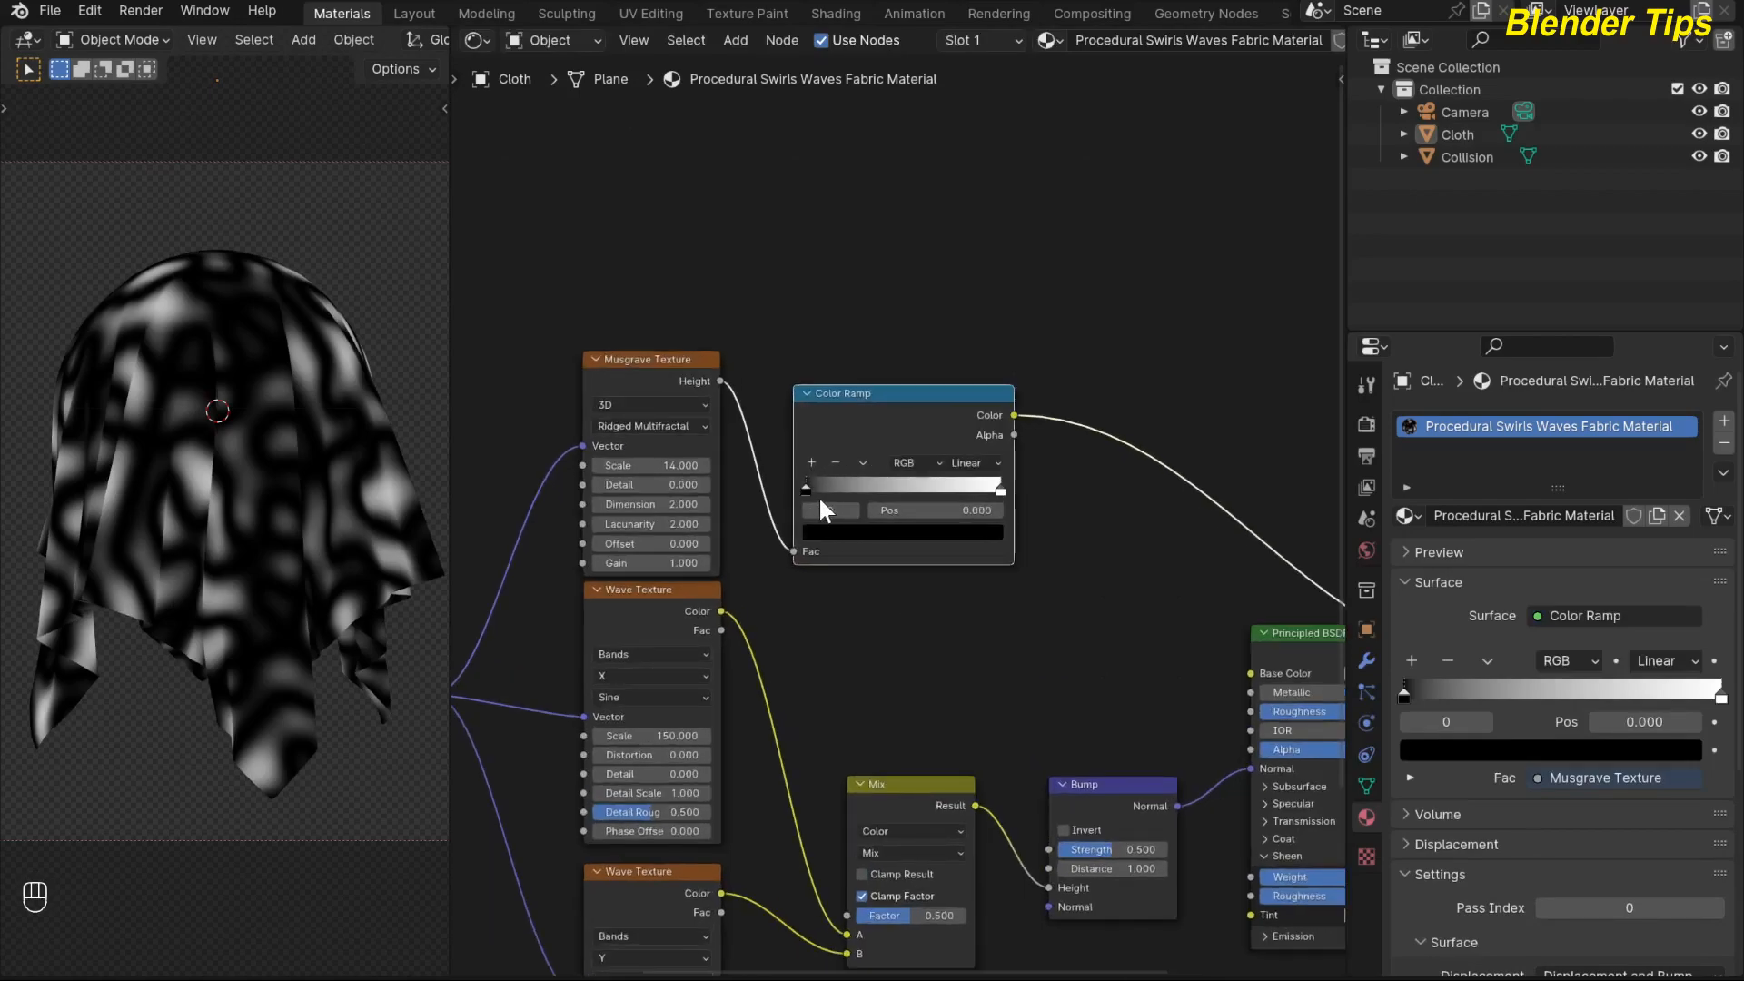
drag(1000, 490, 804, 496)
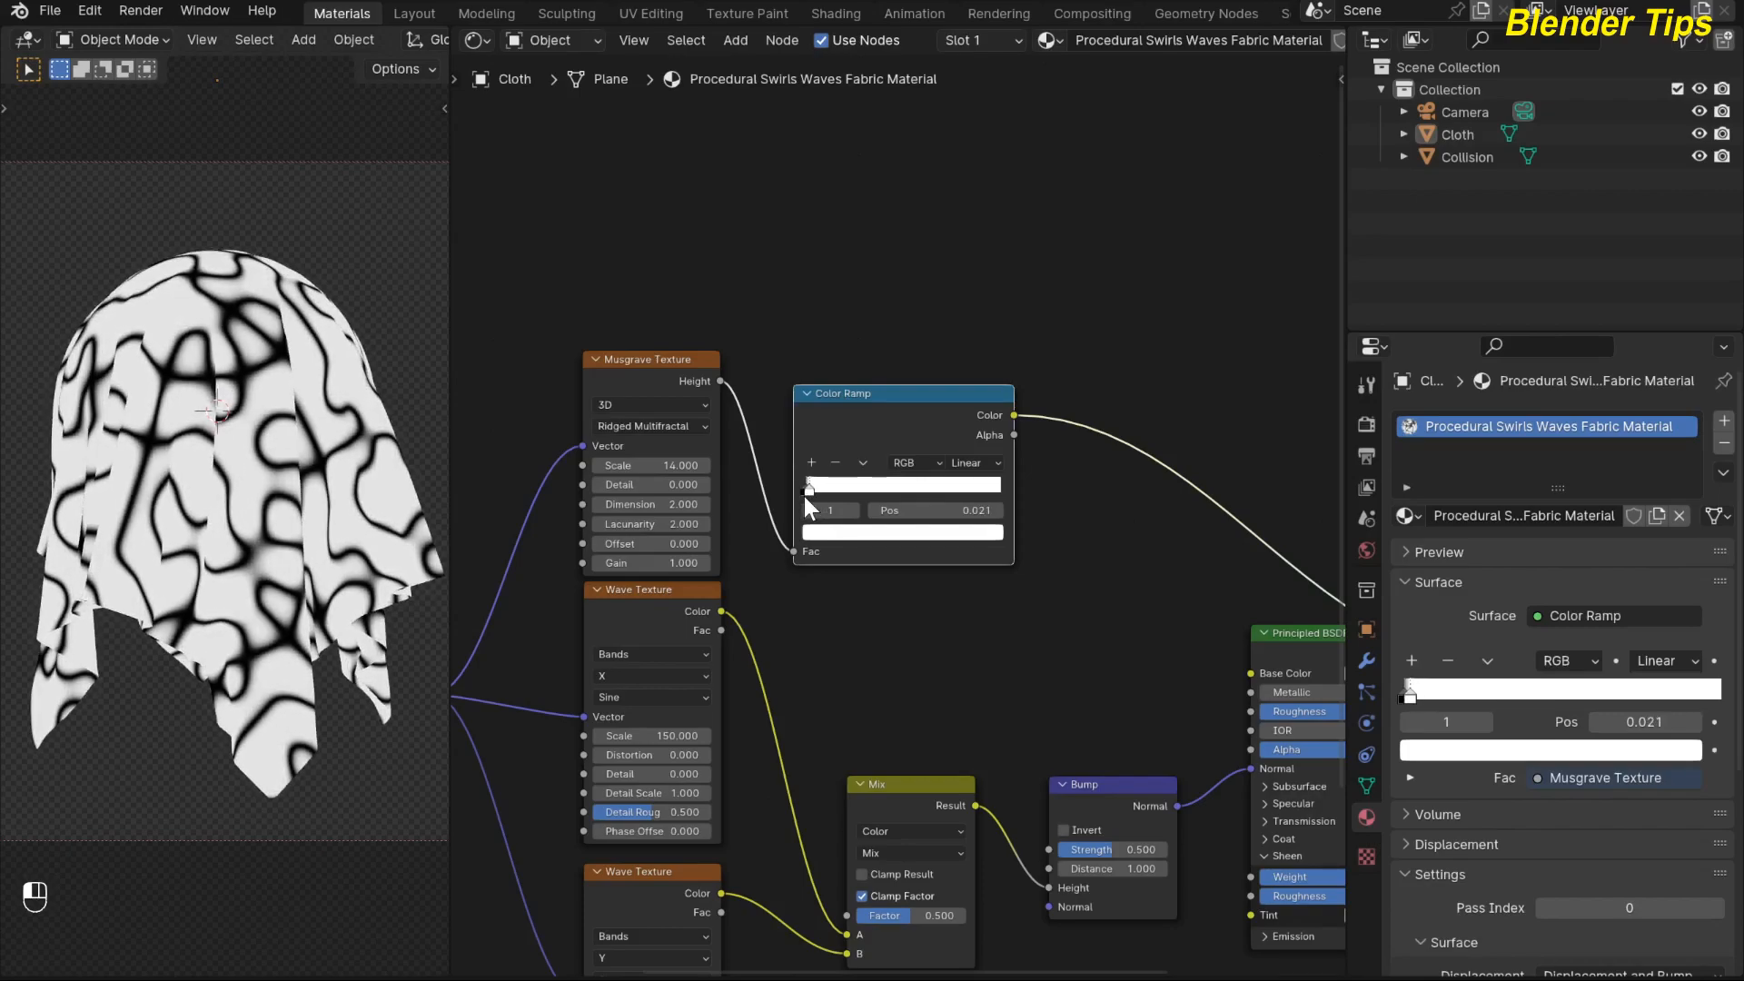
scroll(935, 599, down, 3)
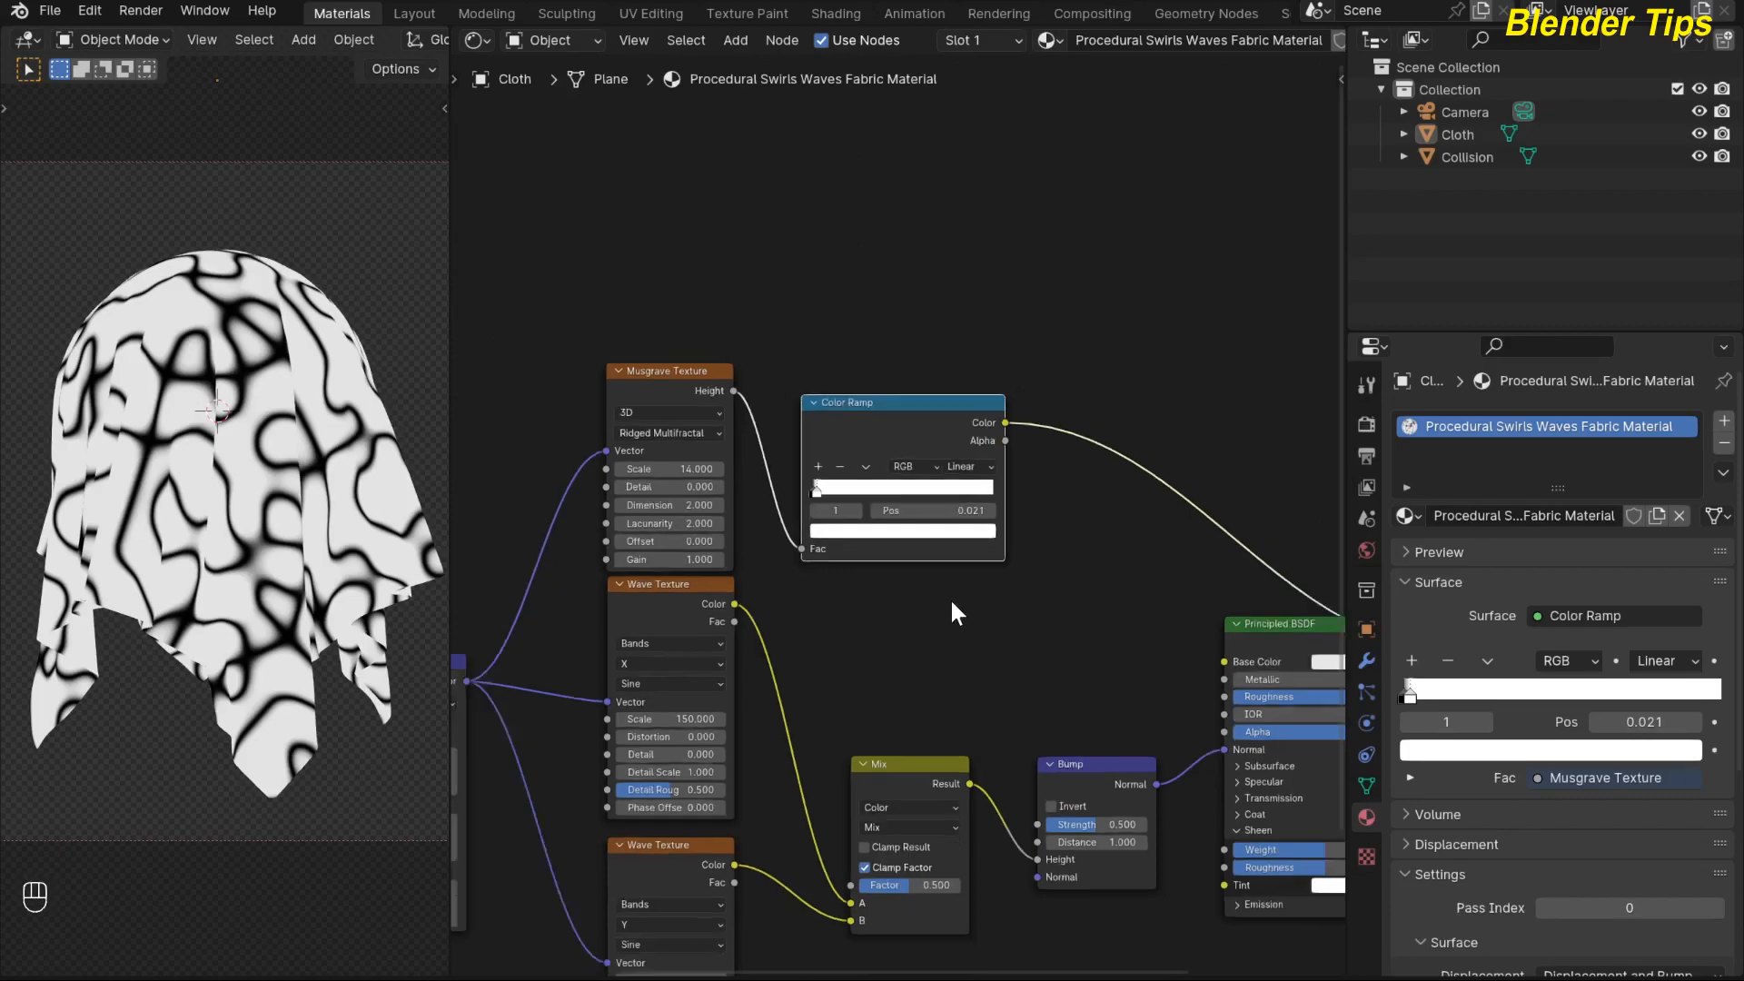
scroll(922, 614, down, 1)
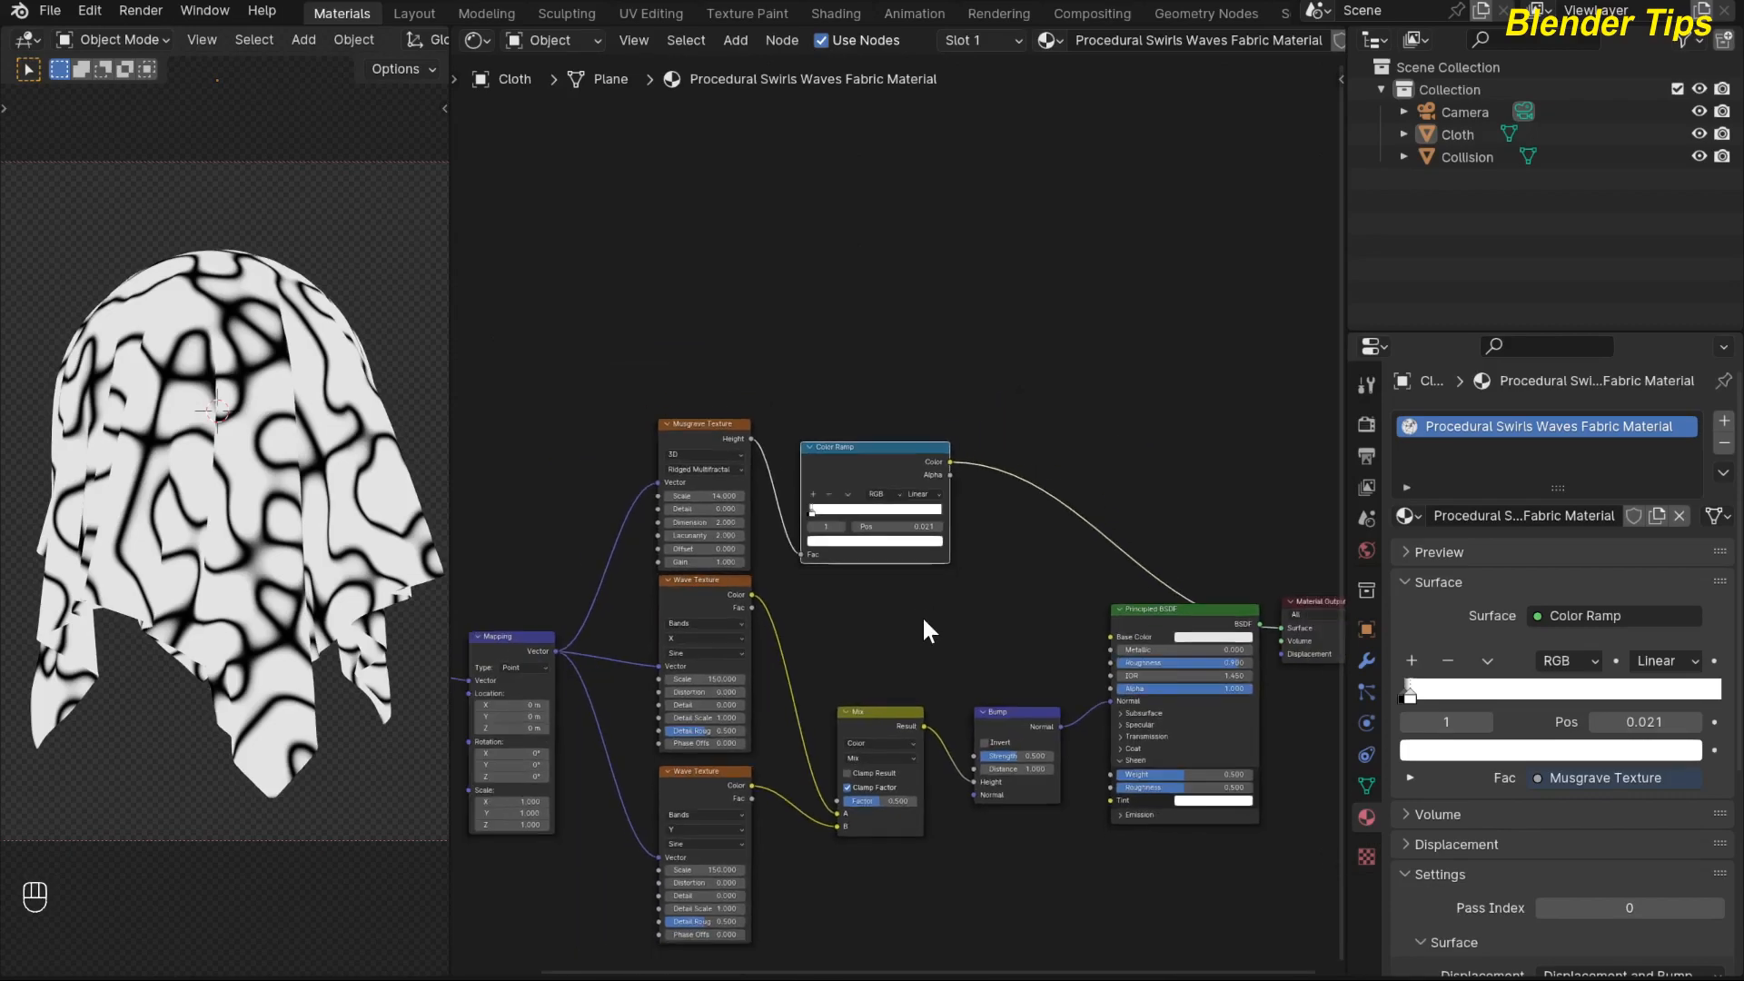
Step: Duplicate the Musgrave Texture and Color Ramp with their incoming links and place the copies above the originals
drag(589, 336, 943, 518)
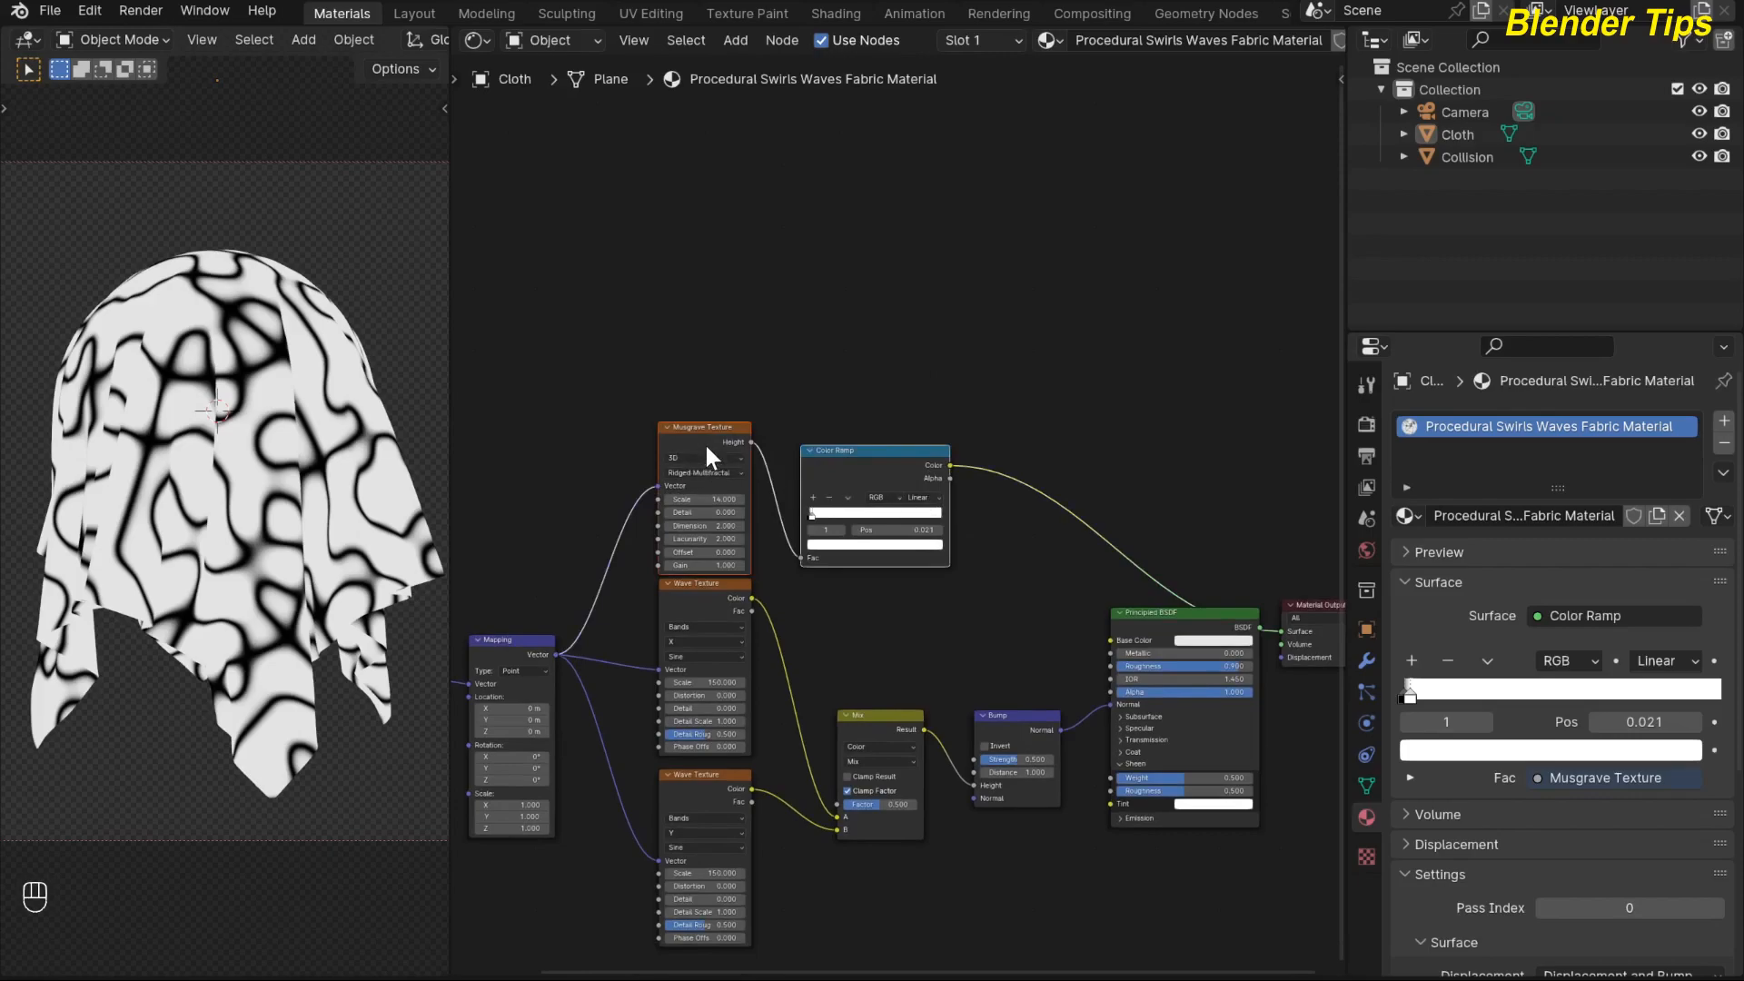
key(ctrl+shift+d)
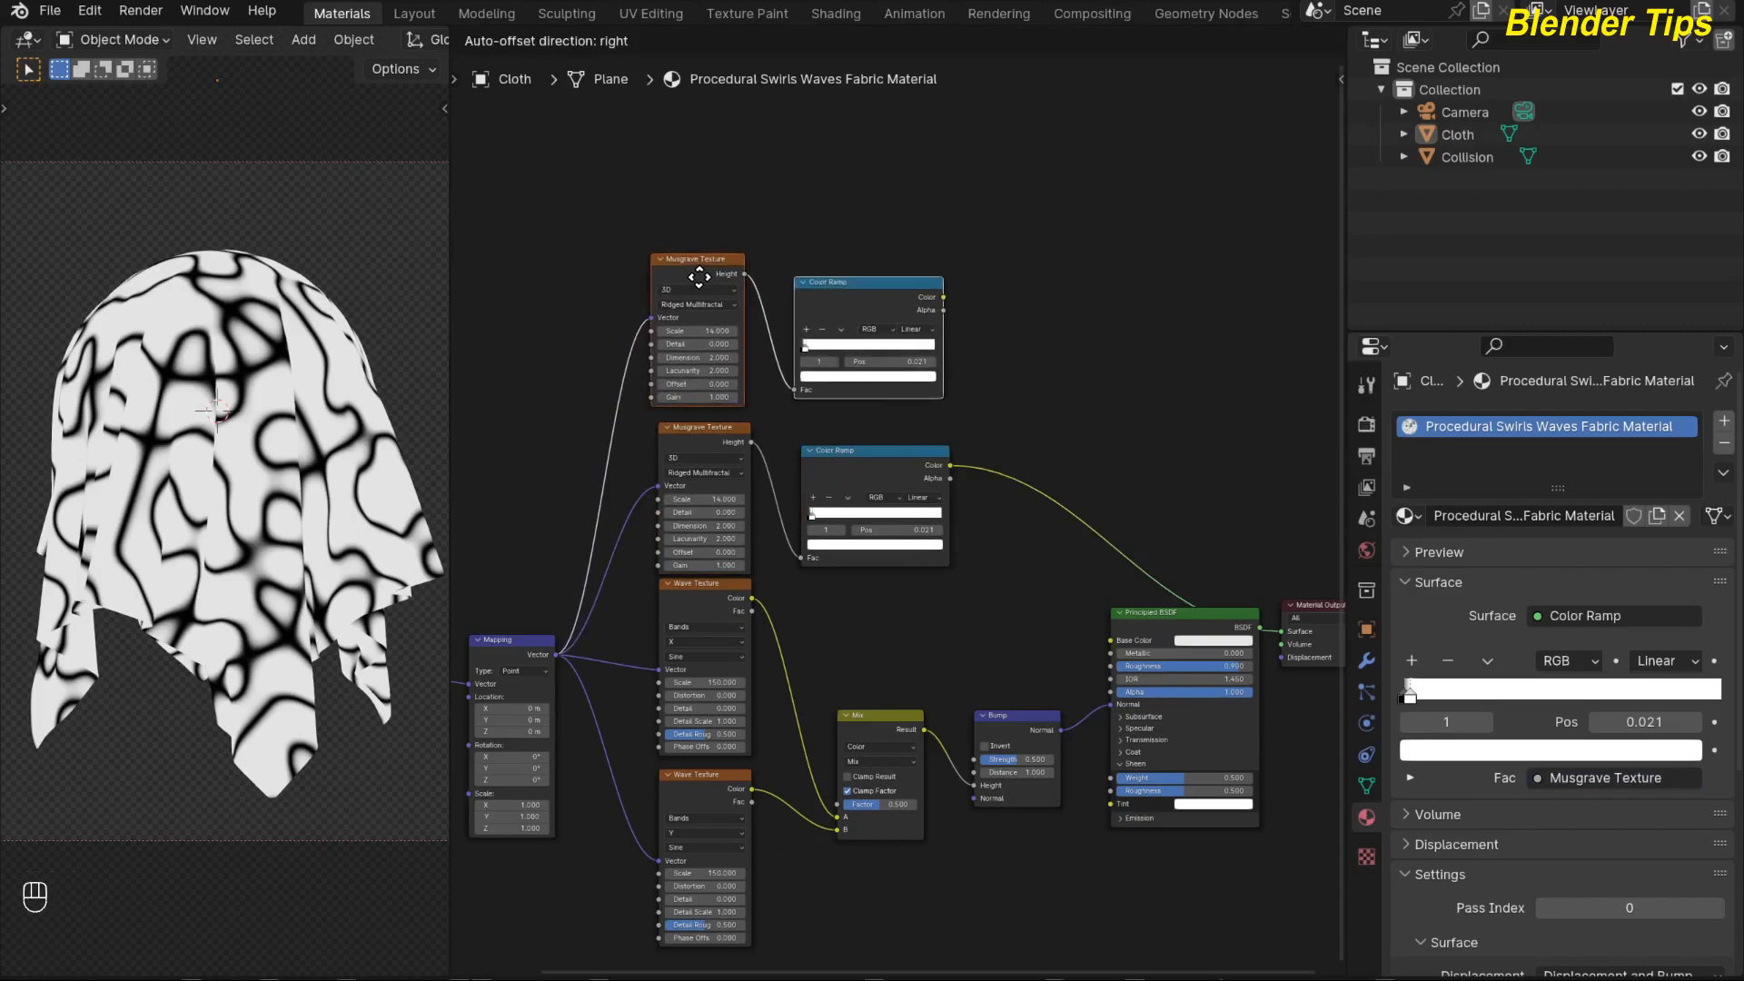
click(699, 281)
scroll(966, 629, down, 1)
middle_drag(968, 626, 887, 616)
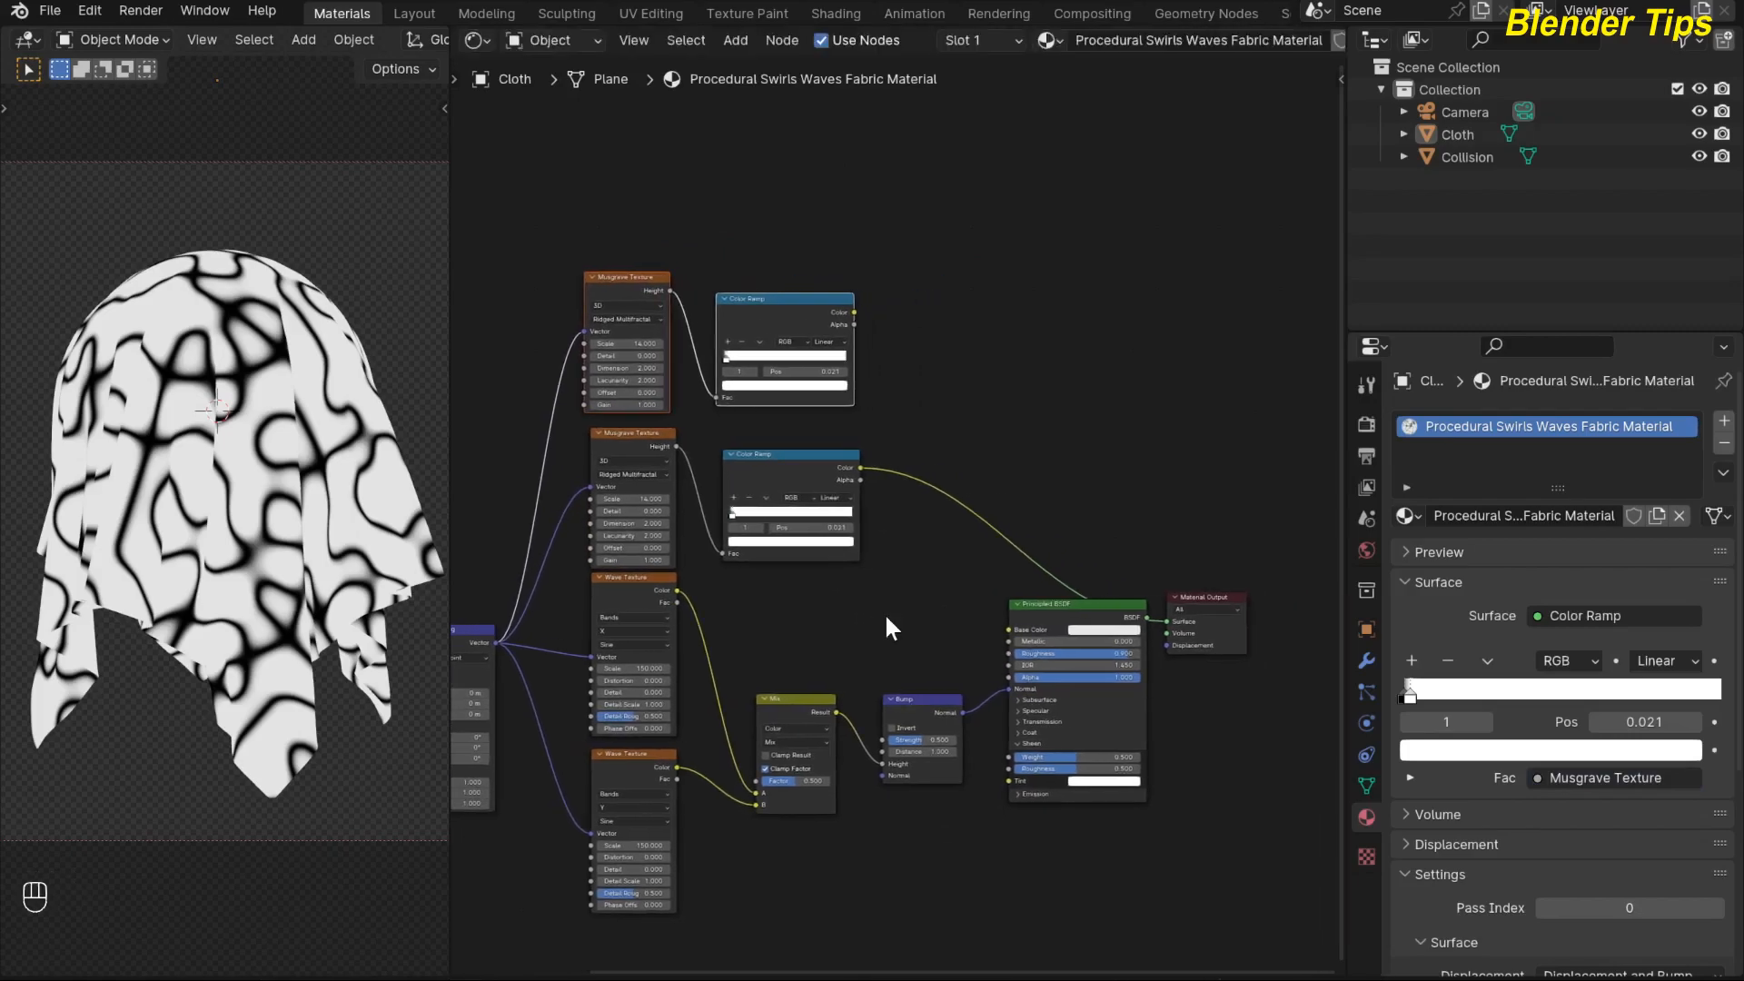
Step: Insert a color Mix node after the lower Color Ramp and connect the ramp's Color to the Mix Factor
scroll(903, 615, down, 1)
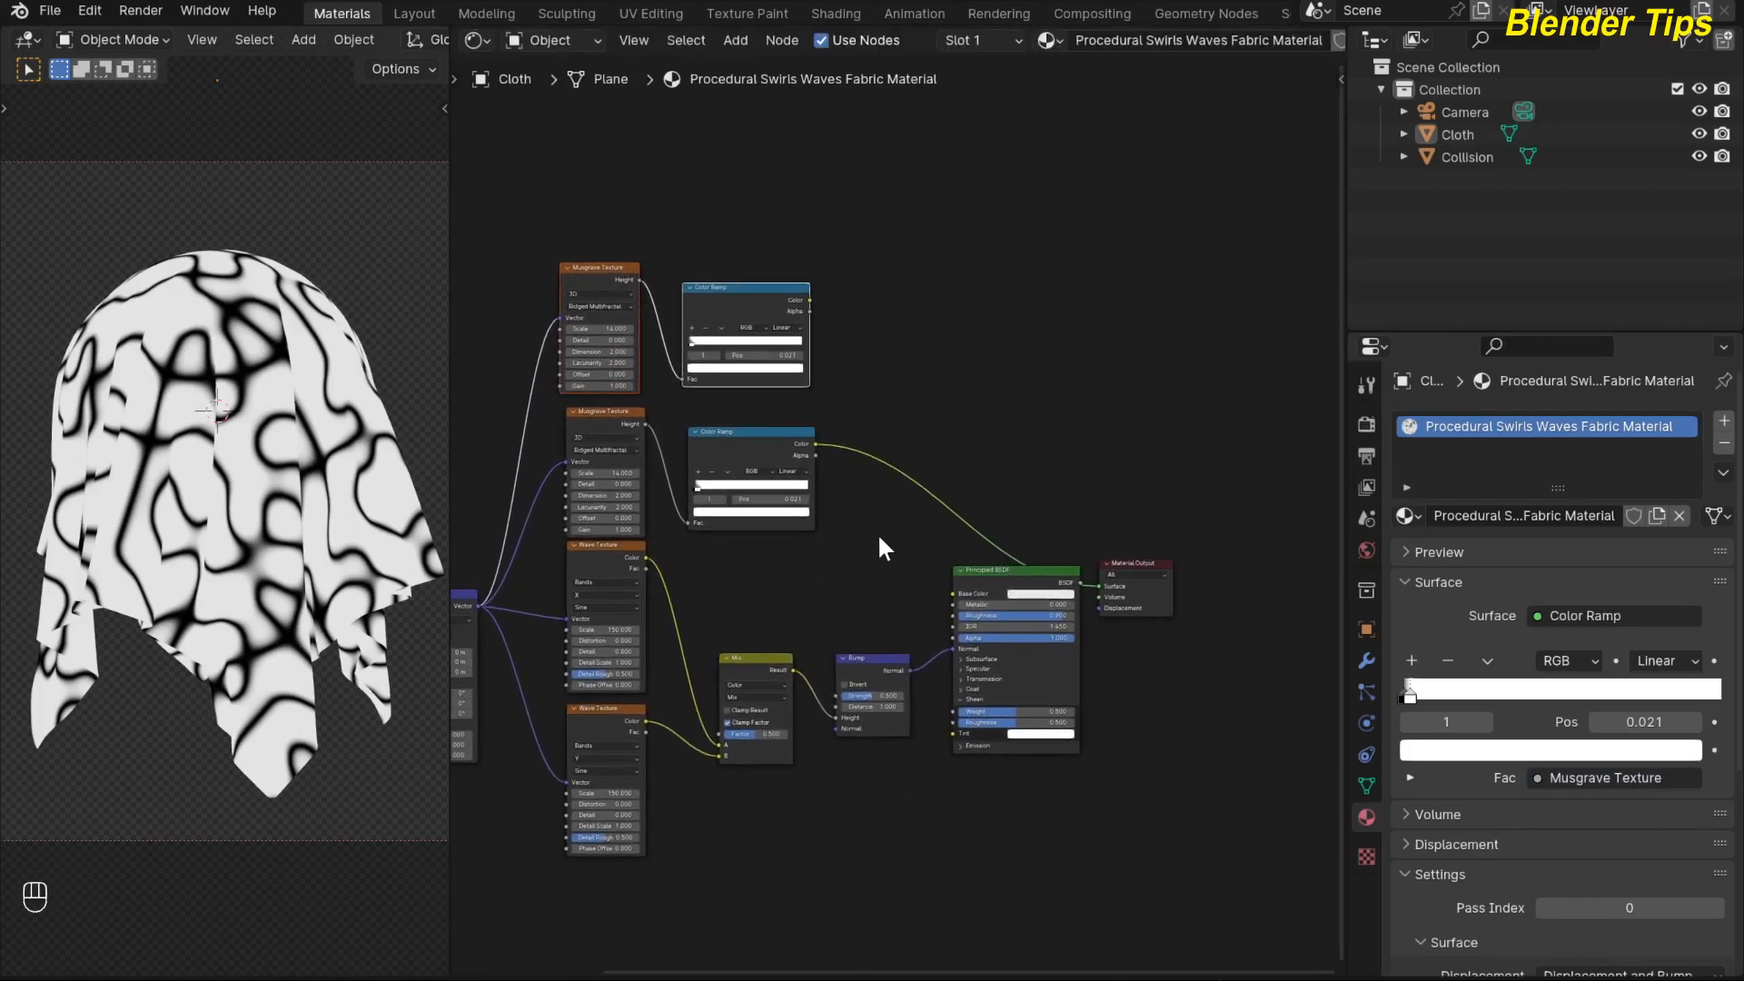
key(shift+a)
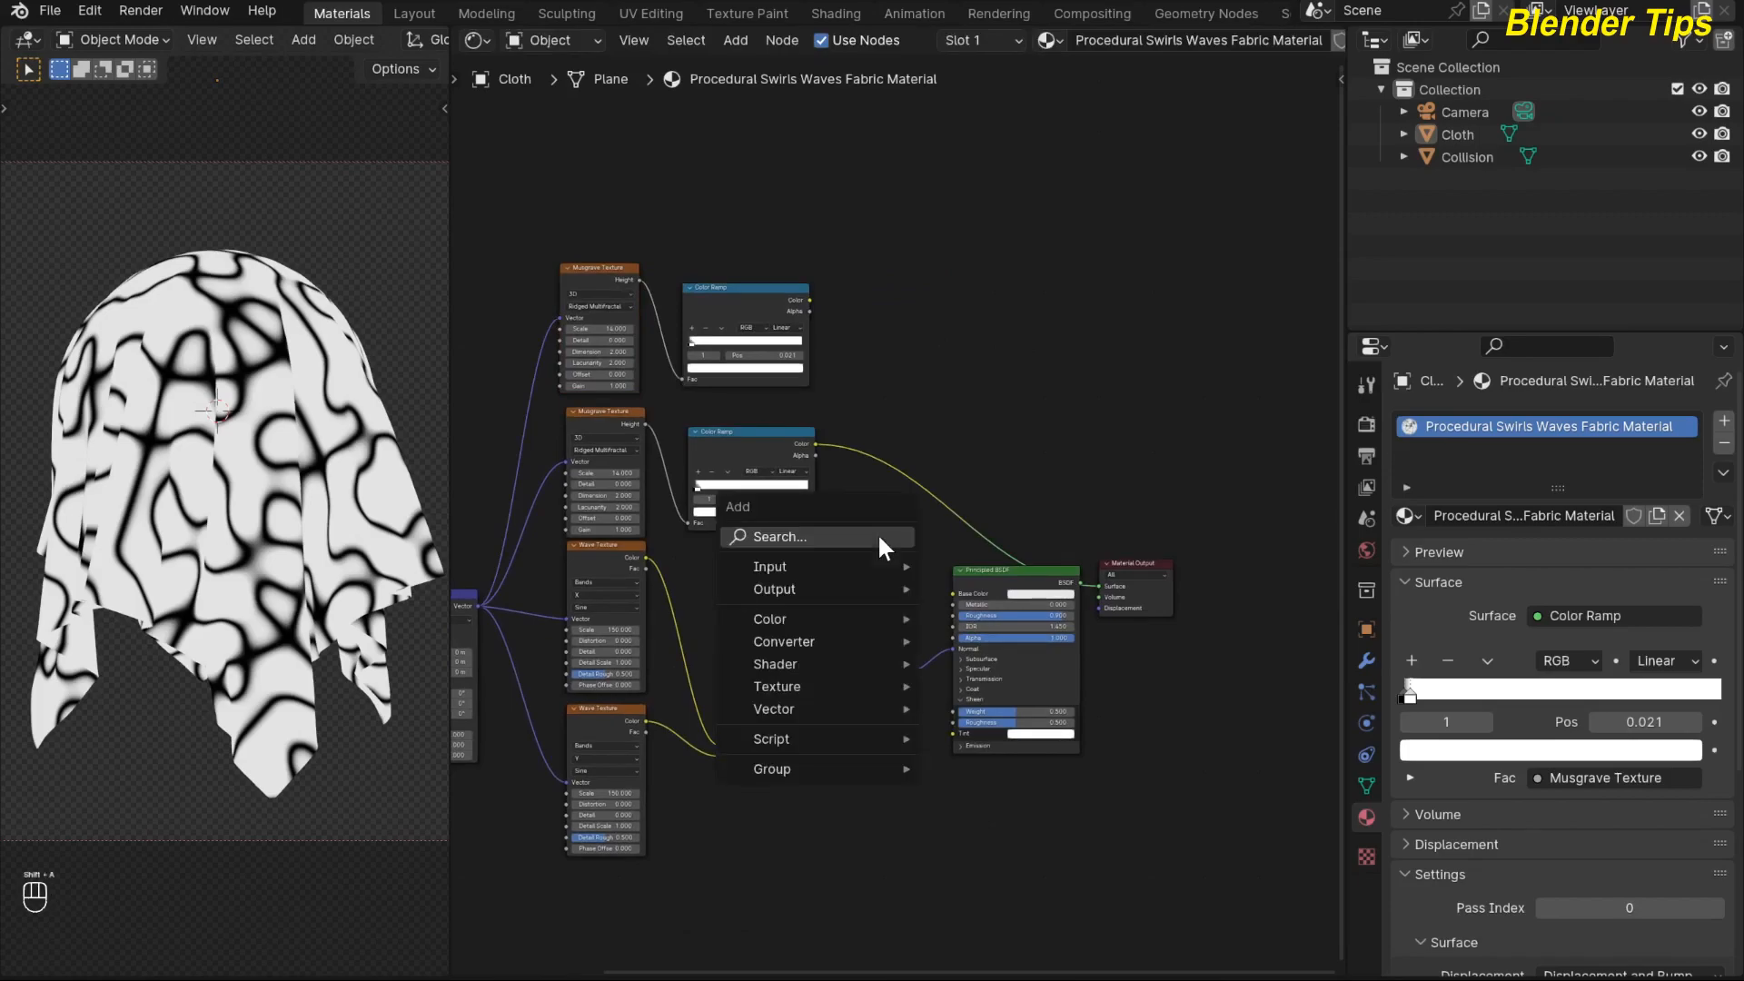
mouse_move(879, 540)
text(mix)
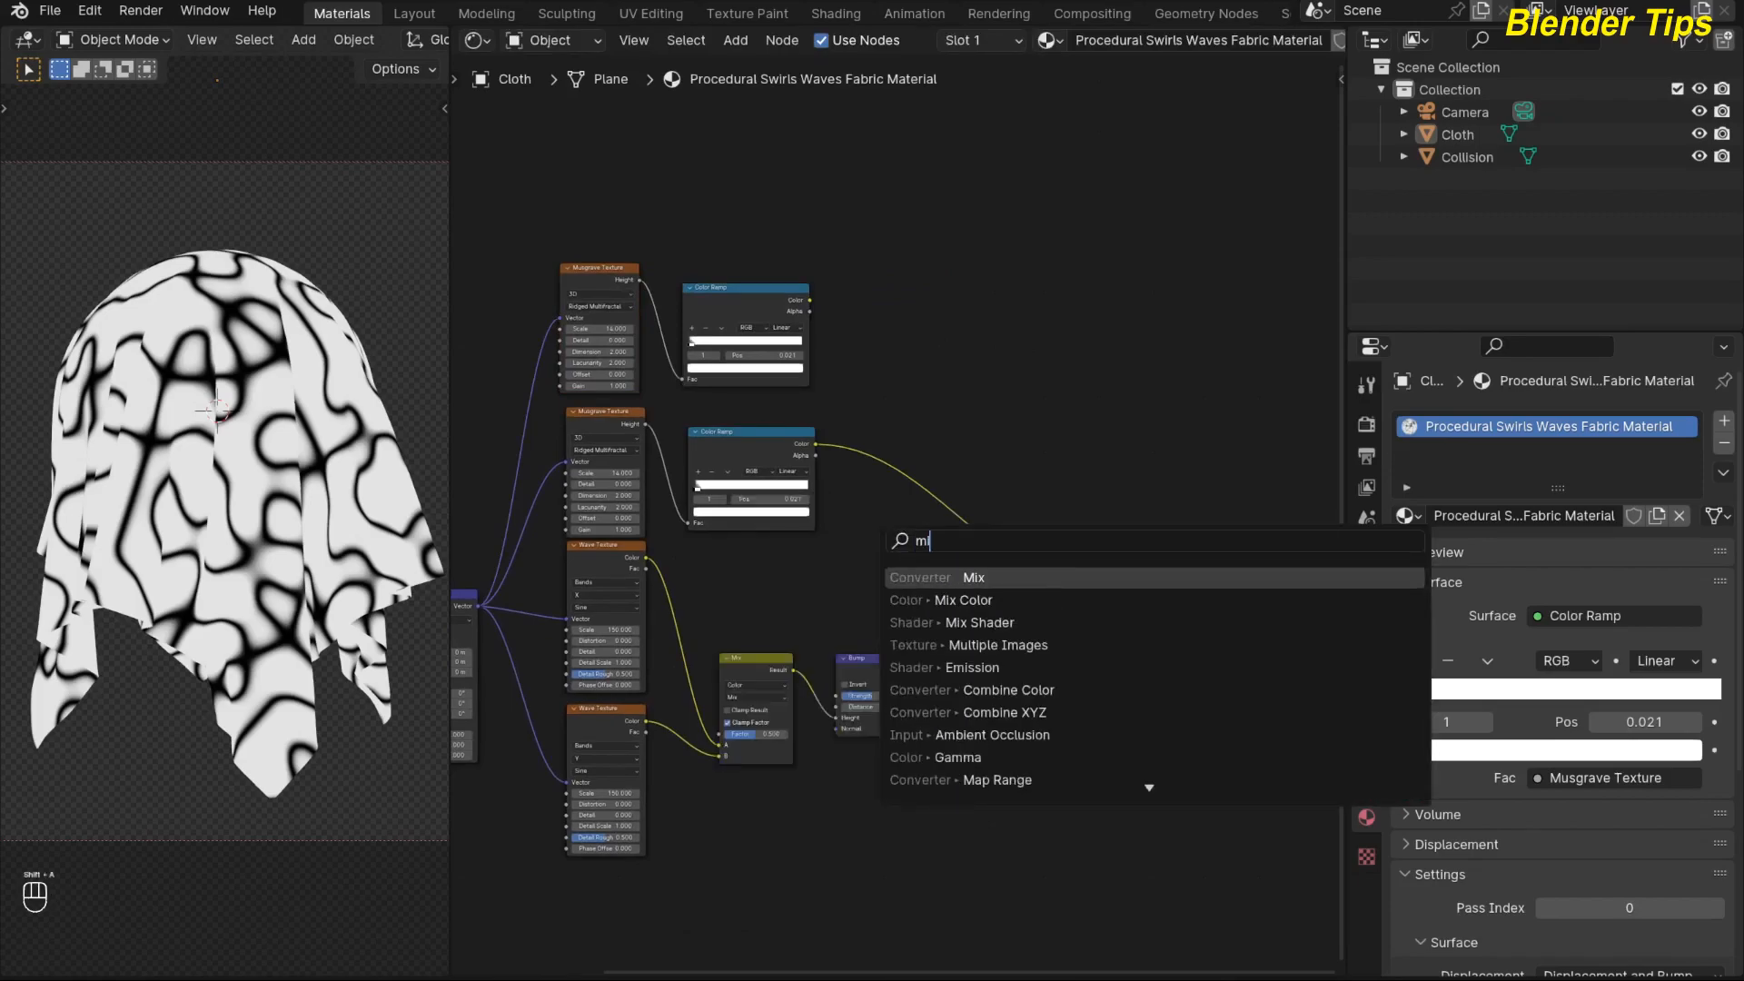
key(Return)
click(854, 466)
drag(991, 568, 997, 614)
scroll(1030, 429, up, 3)
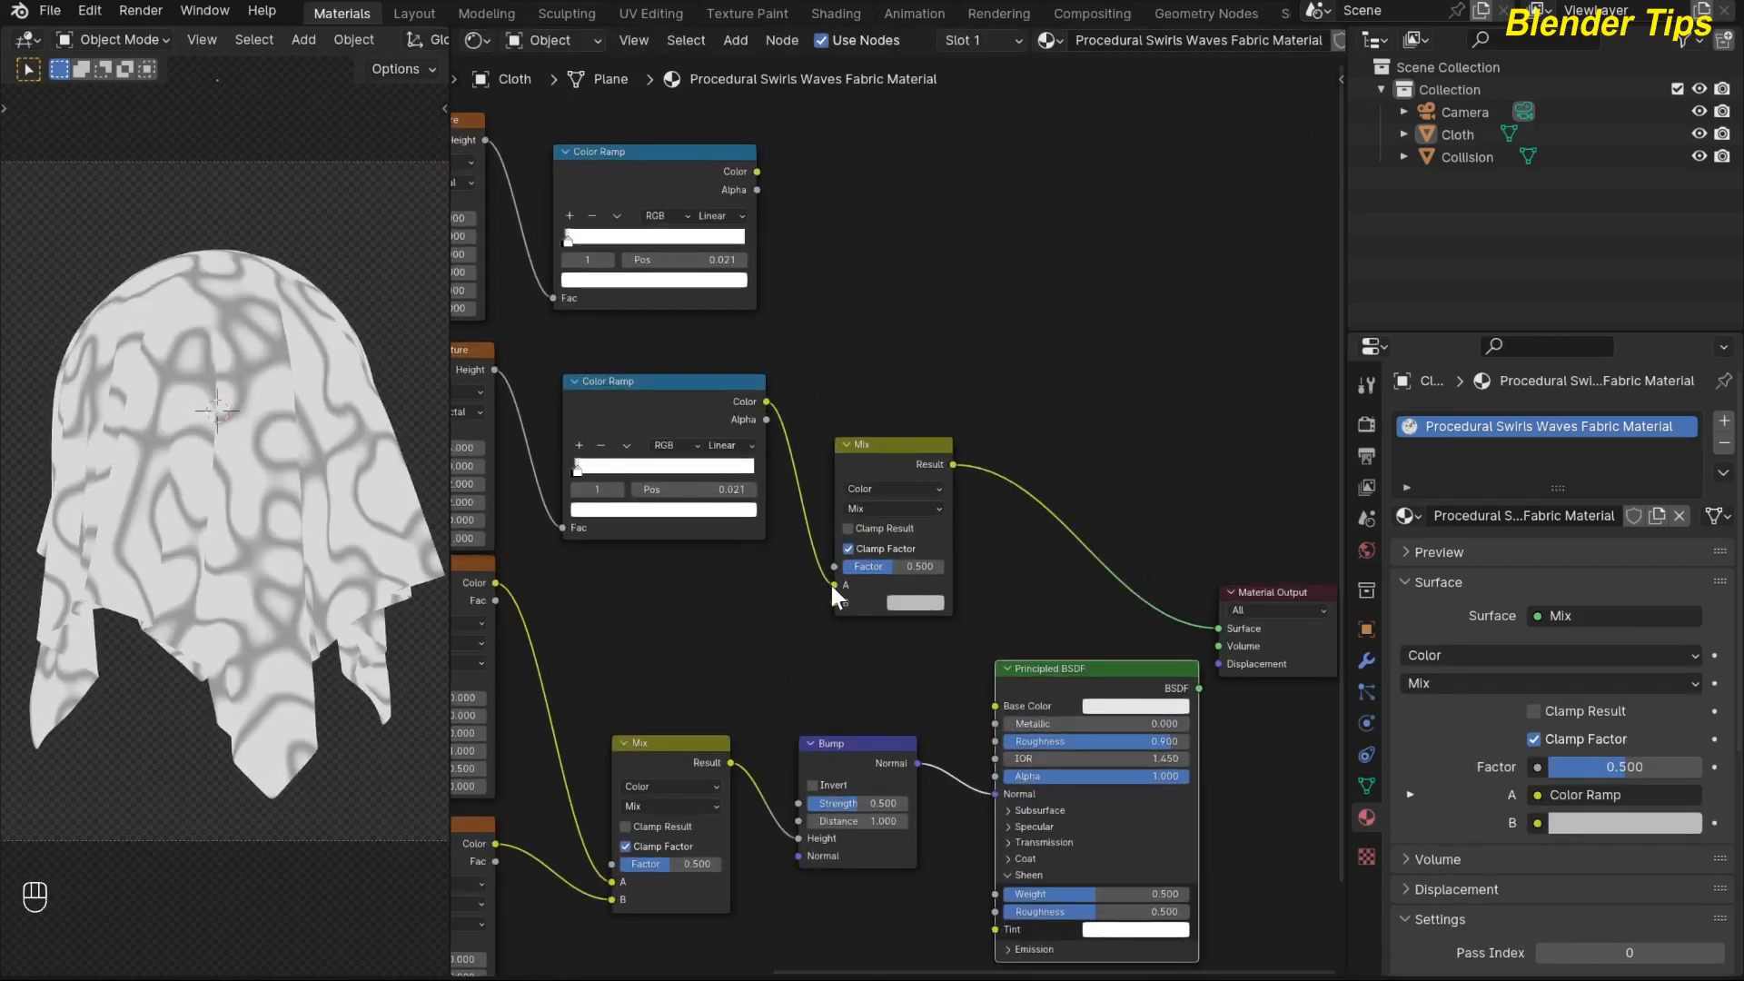
mouse_move(832, 586)
mouse_down()
mouse_move(810, 569)
mouse_move(836, 565)
mouse_up()
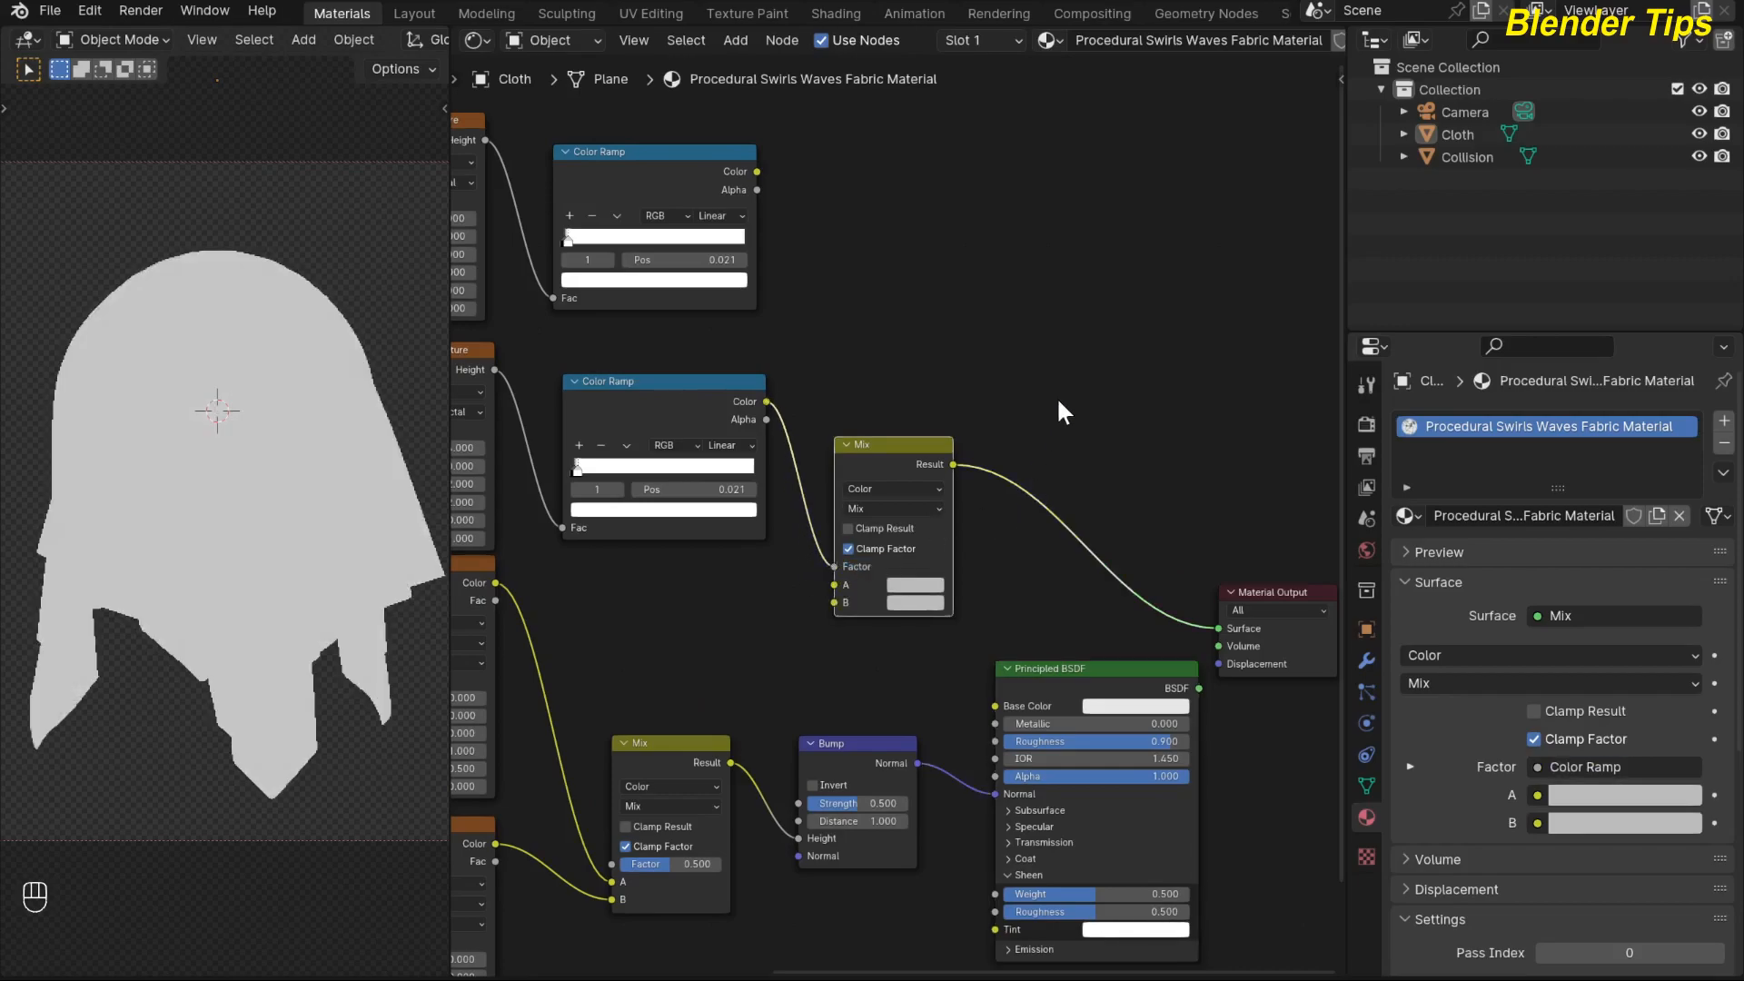
Step: Duplicate the new Mix node onto its output link and connect the upper Color Ramp's Color to the copy's Factor
scroll(1053, 416, down, 2)
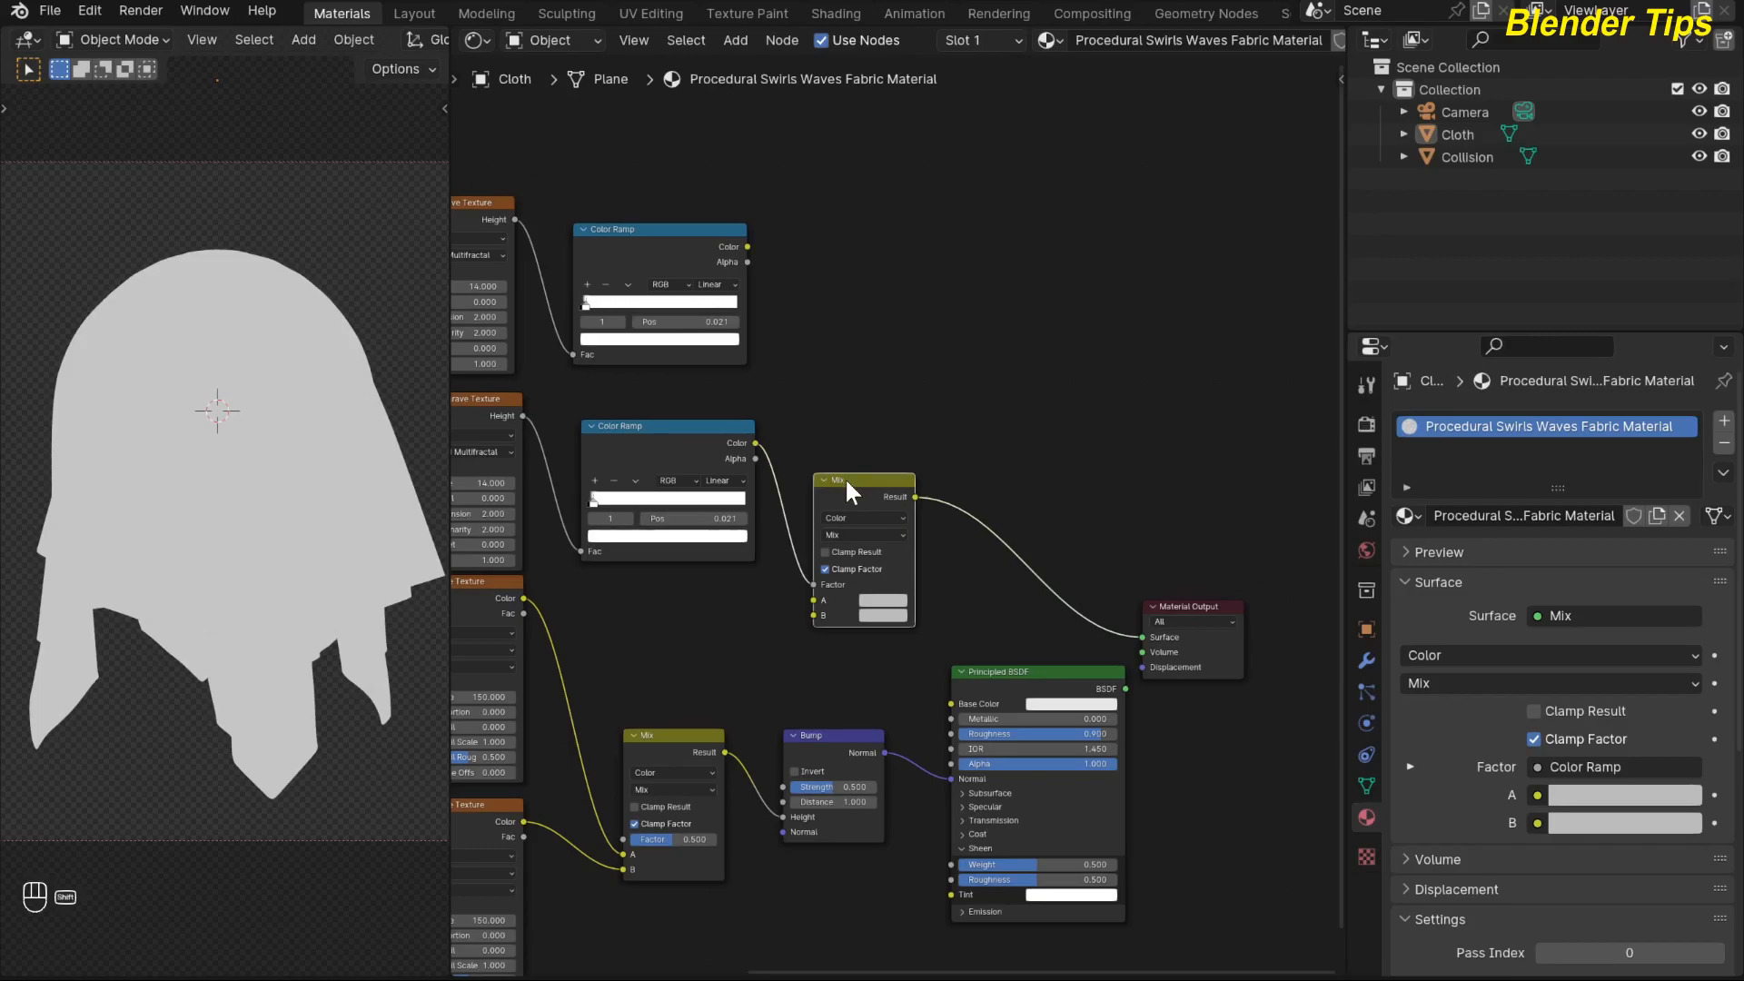
key(shift+d)
click(1006, 460)
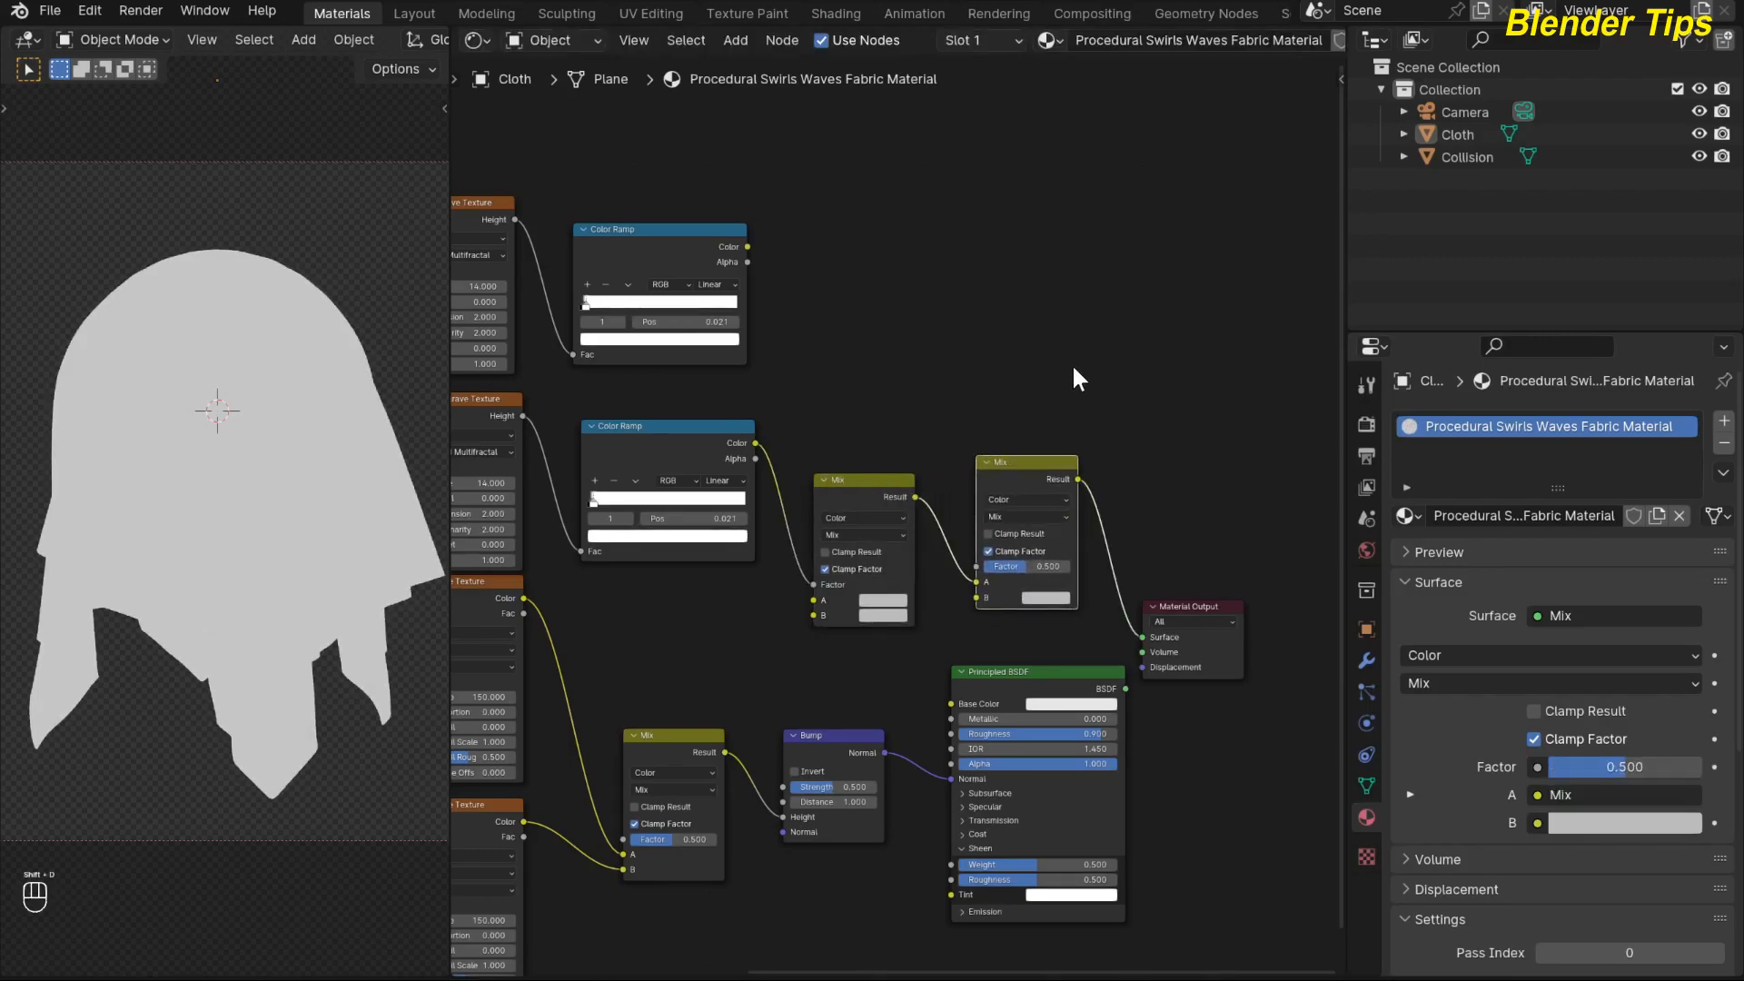
middle_drag(1071, 364, 1101, 336)
middle_drag(797, 262, 791, 292)
drag(761, 262, 980, 580)
Step: Reposition the Principled BSDF and Material Output nodes so they sit beyond the second Mix node
drag(1050, 691, 1053, 690)
drag(1207, 622, 1254, 624)
drag(1057, 690, 1185, 572)
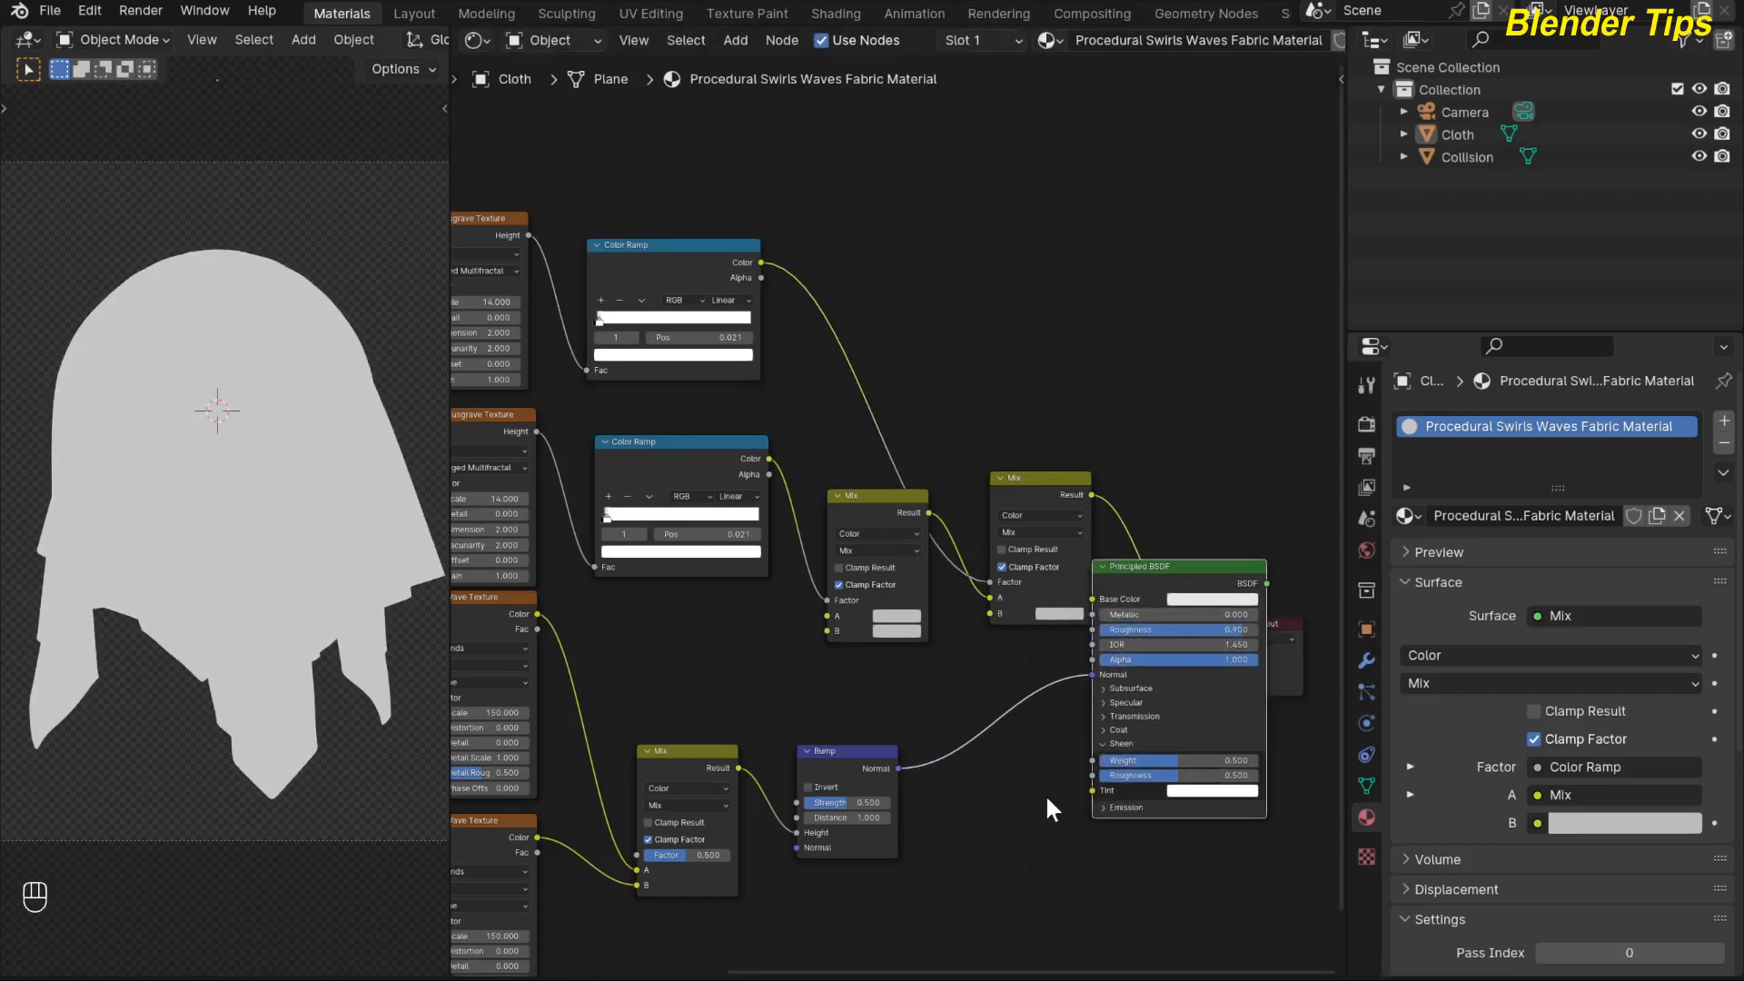
middle_drag(1048, 793, 1015, 851)
drag(1262, 683, 1342, 652)
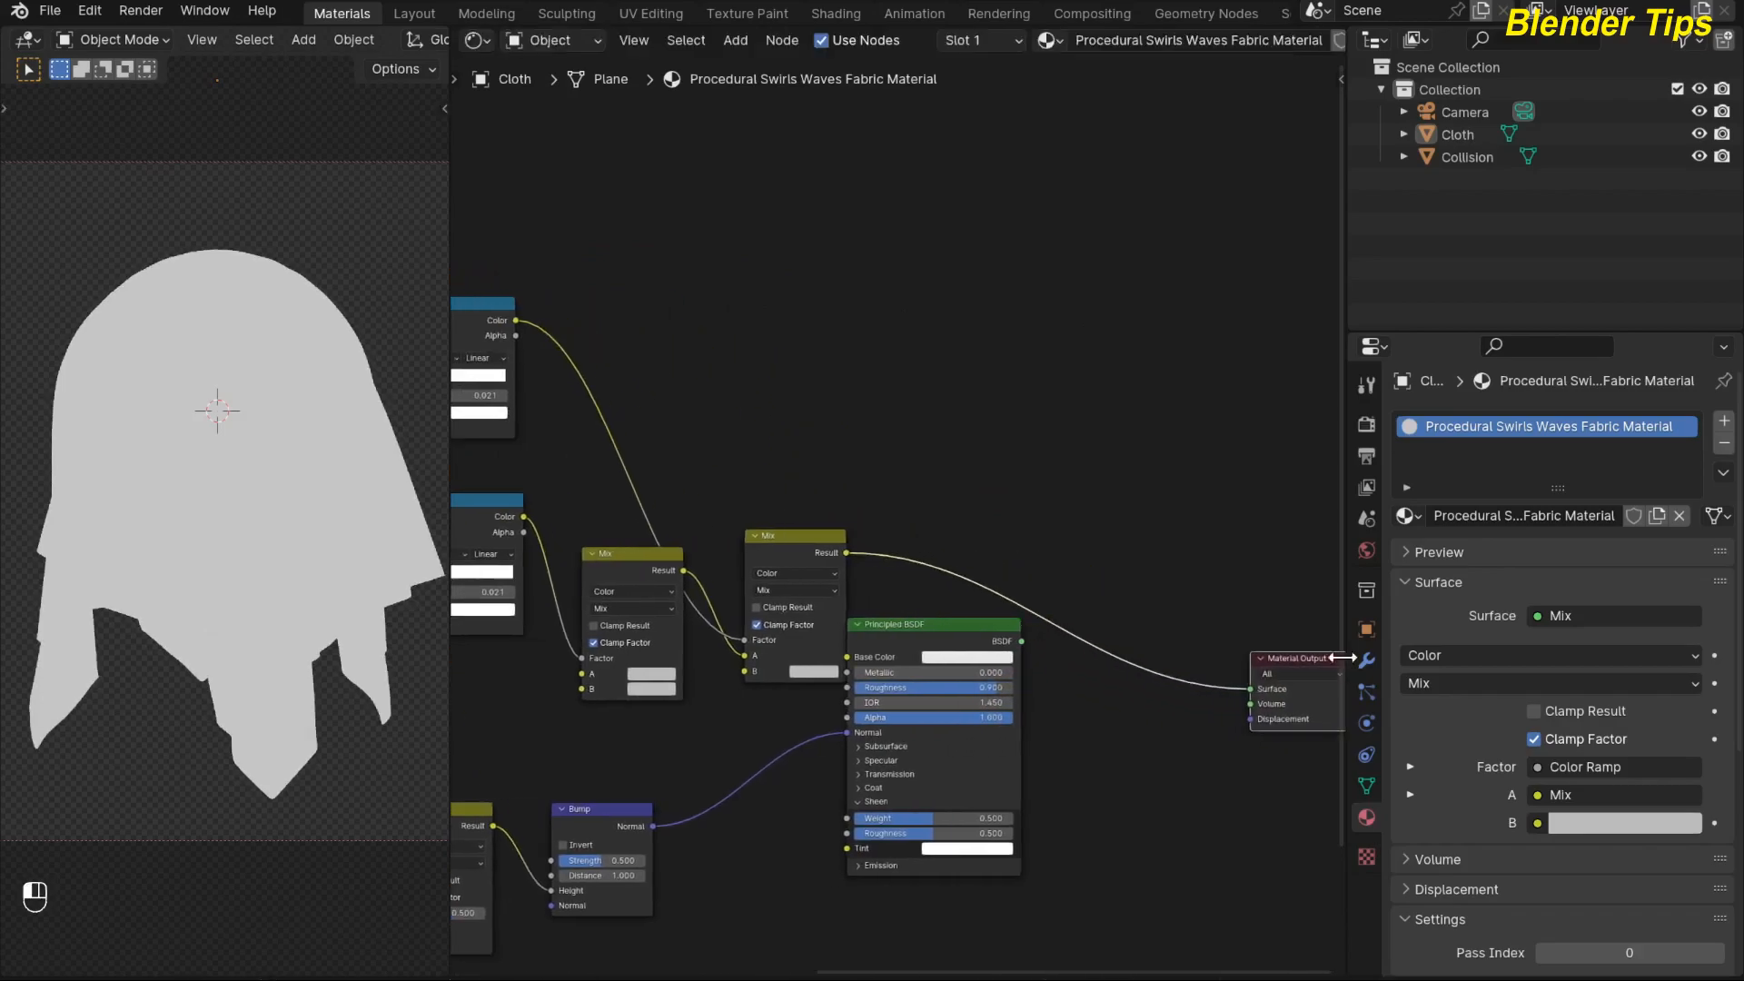
scroll(1117, 717, down, 2)
drag(1198, 628, 1131, 623)
Step: Route the second Mix node's Result into the Principled BSDF's Base Color and connect its BSDF output to the Material Output's Surface
drag(928, 610, 964, 634)
drag(1108, 645, 893, 648)
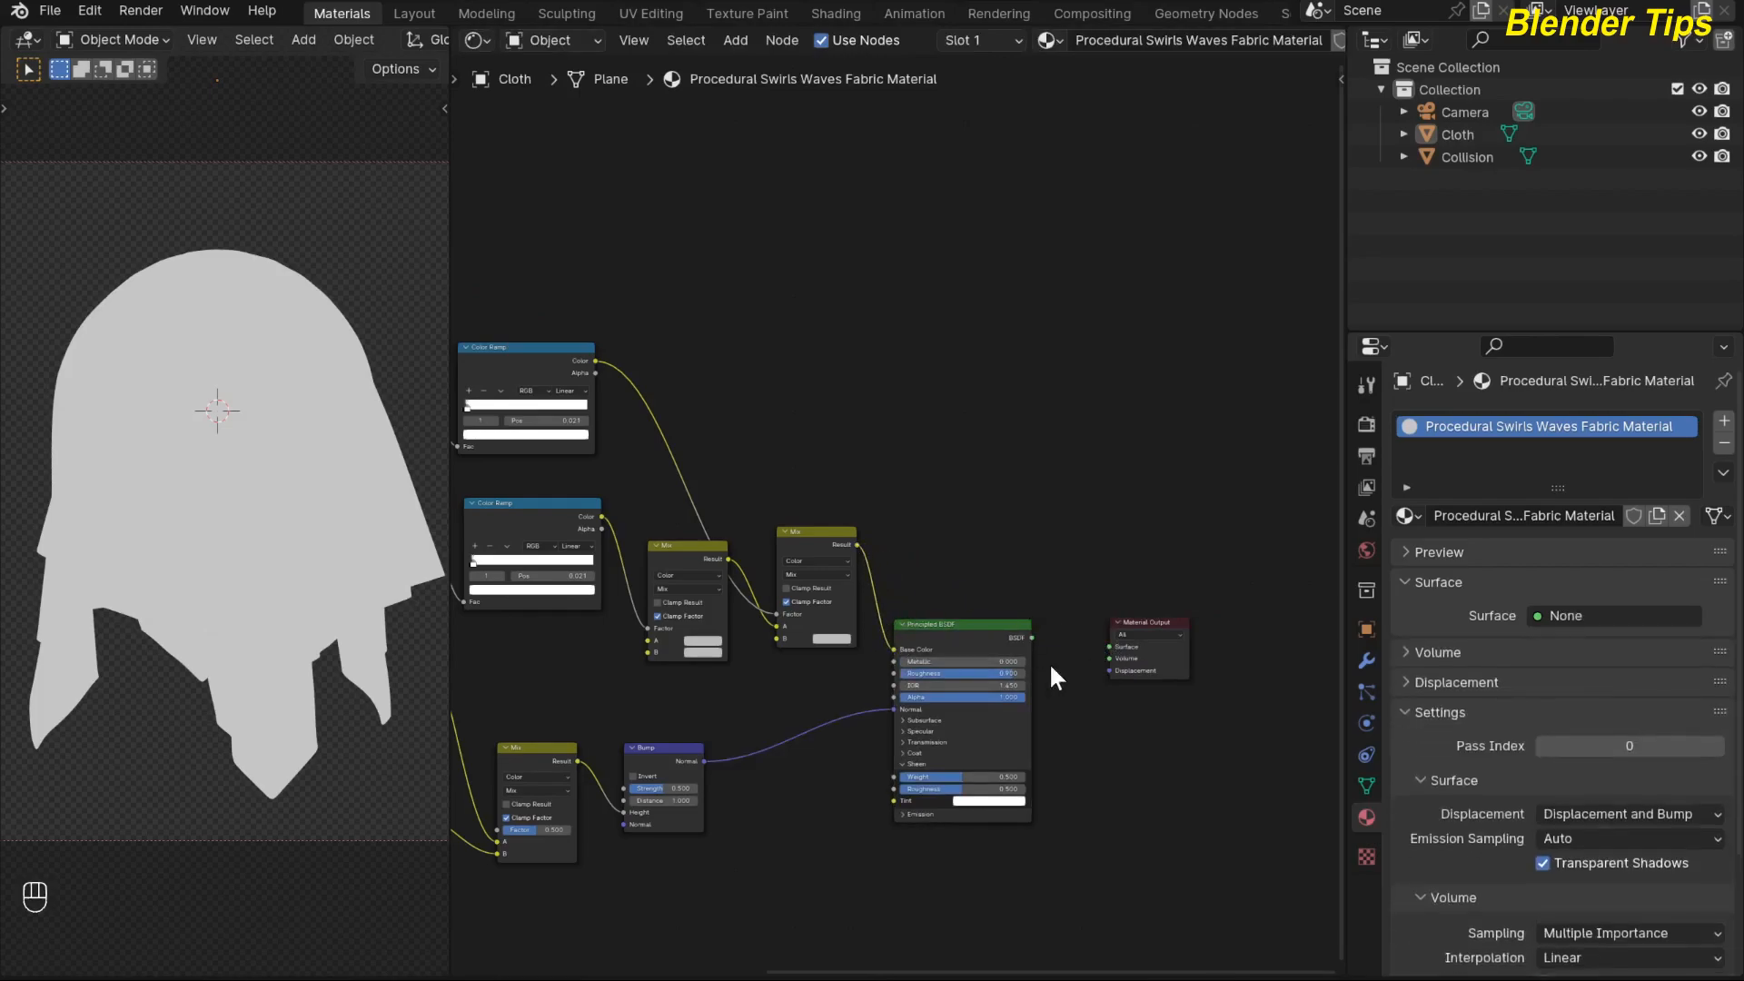
drag(1032, 636, 1109, 646)
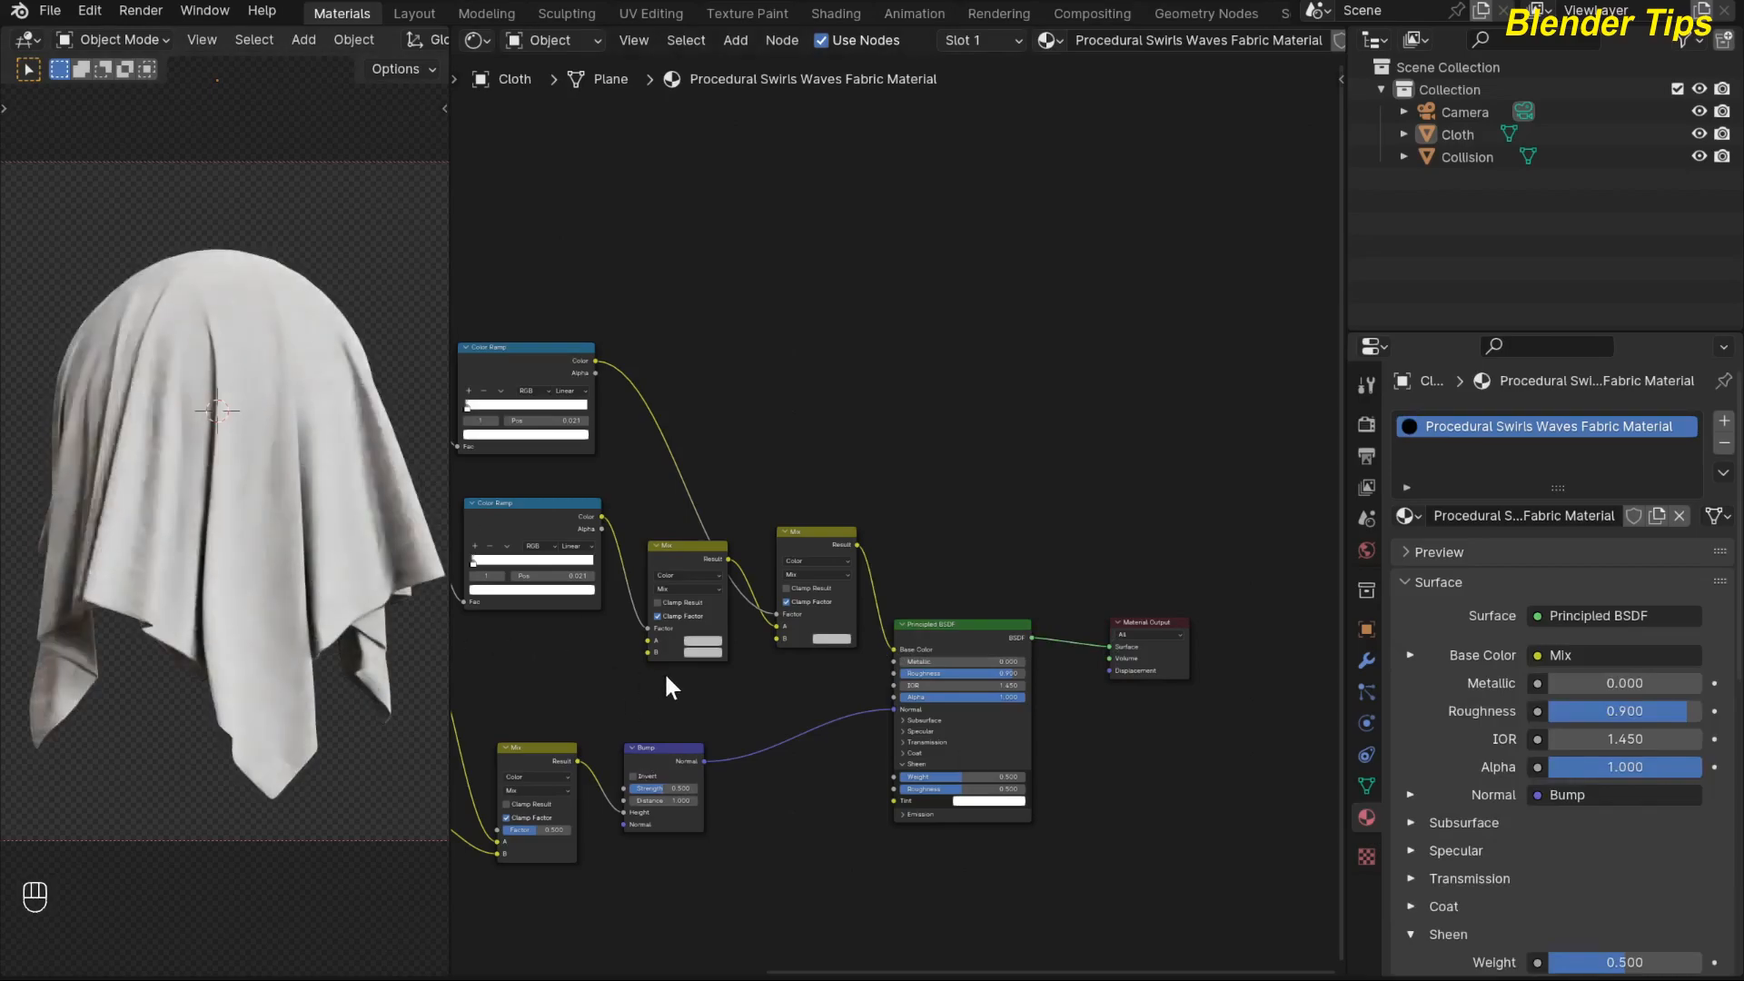
Step: Set the first Mix node's color A to orange and its color B to dark blue
scroll(661, 669, down, 3)
middle_drag(772, 518, 724, 538)
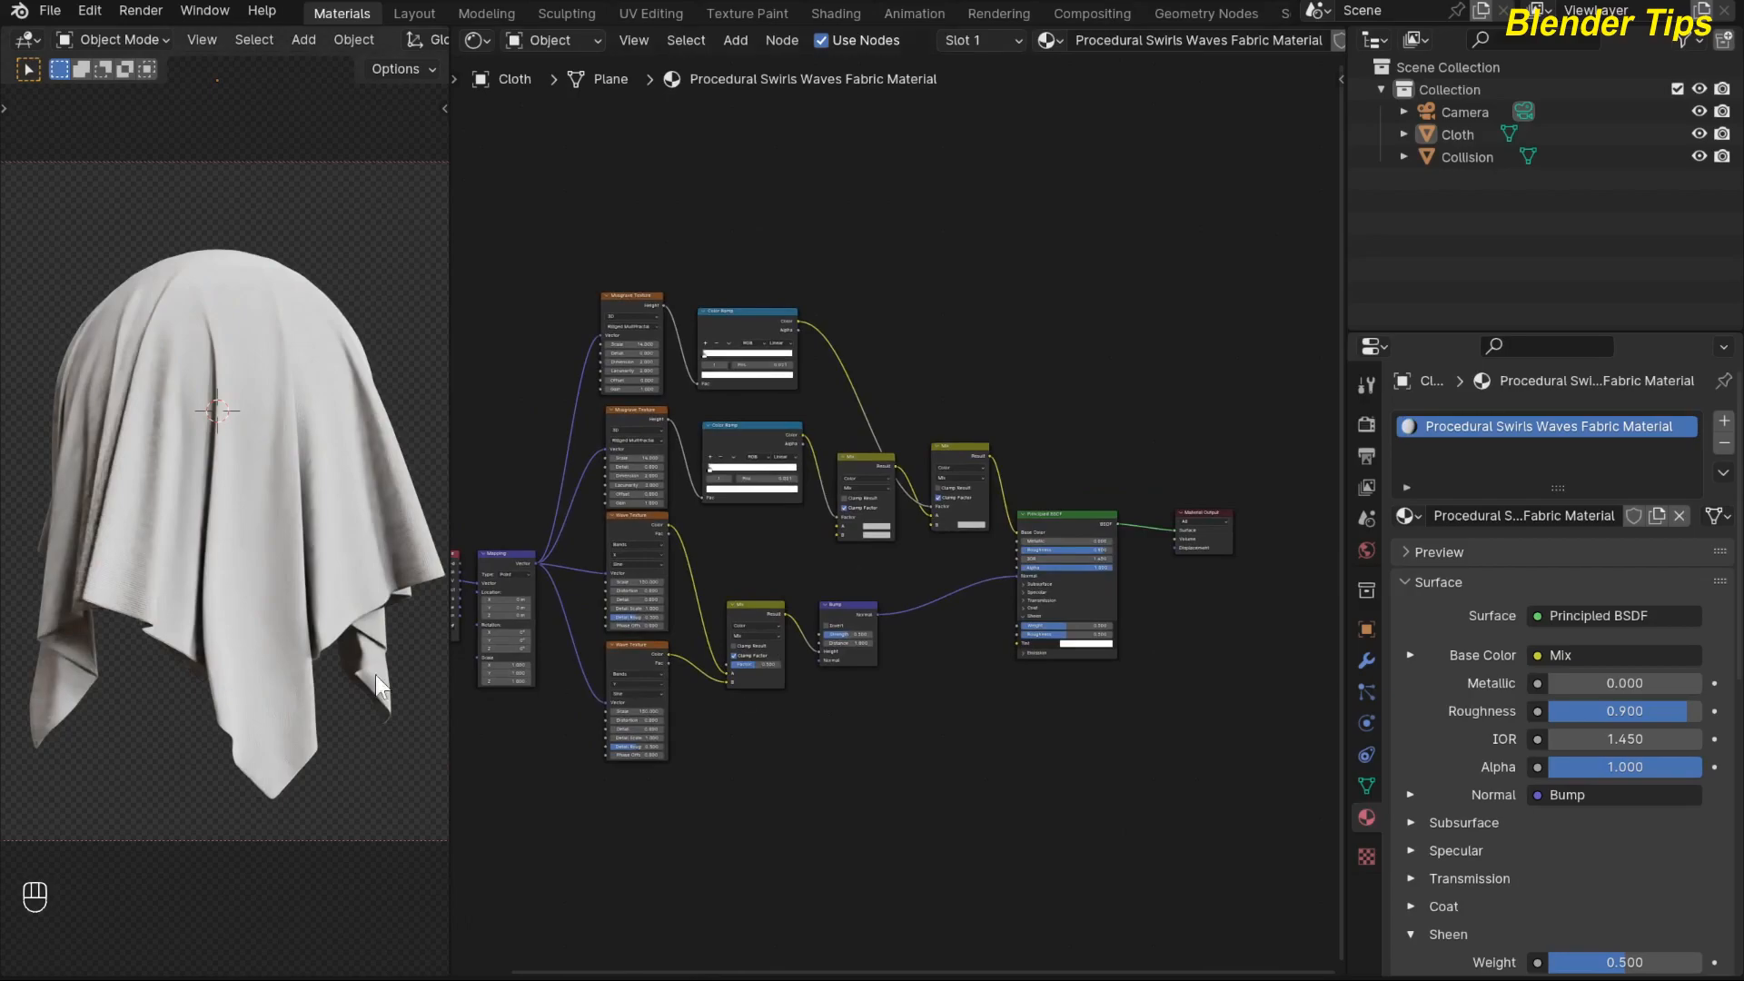
scroll(843, 558, up, 3)
middle_drag(783, 595, 818, 586)
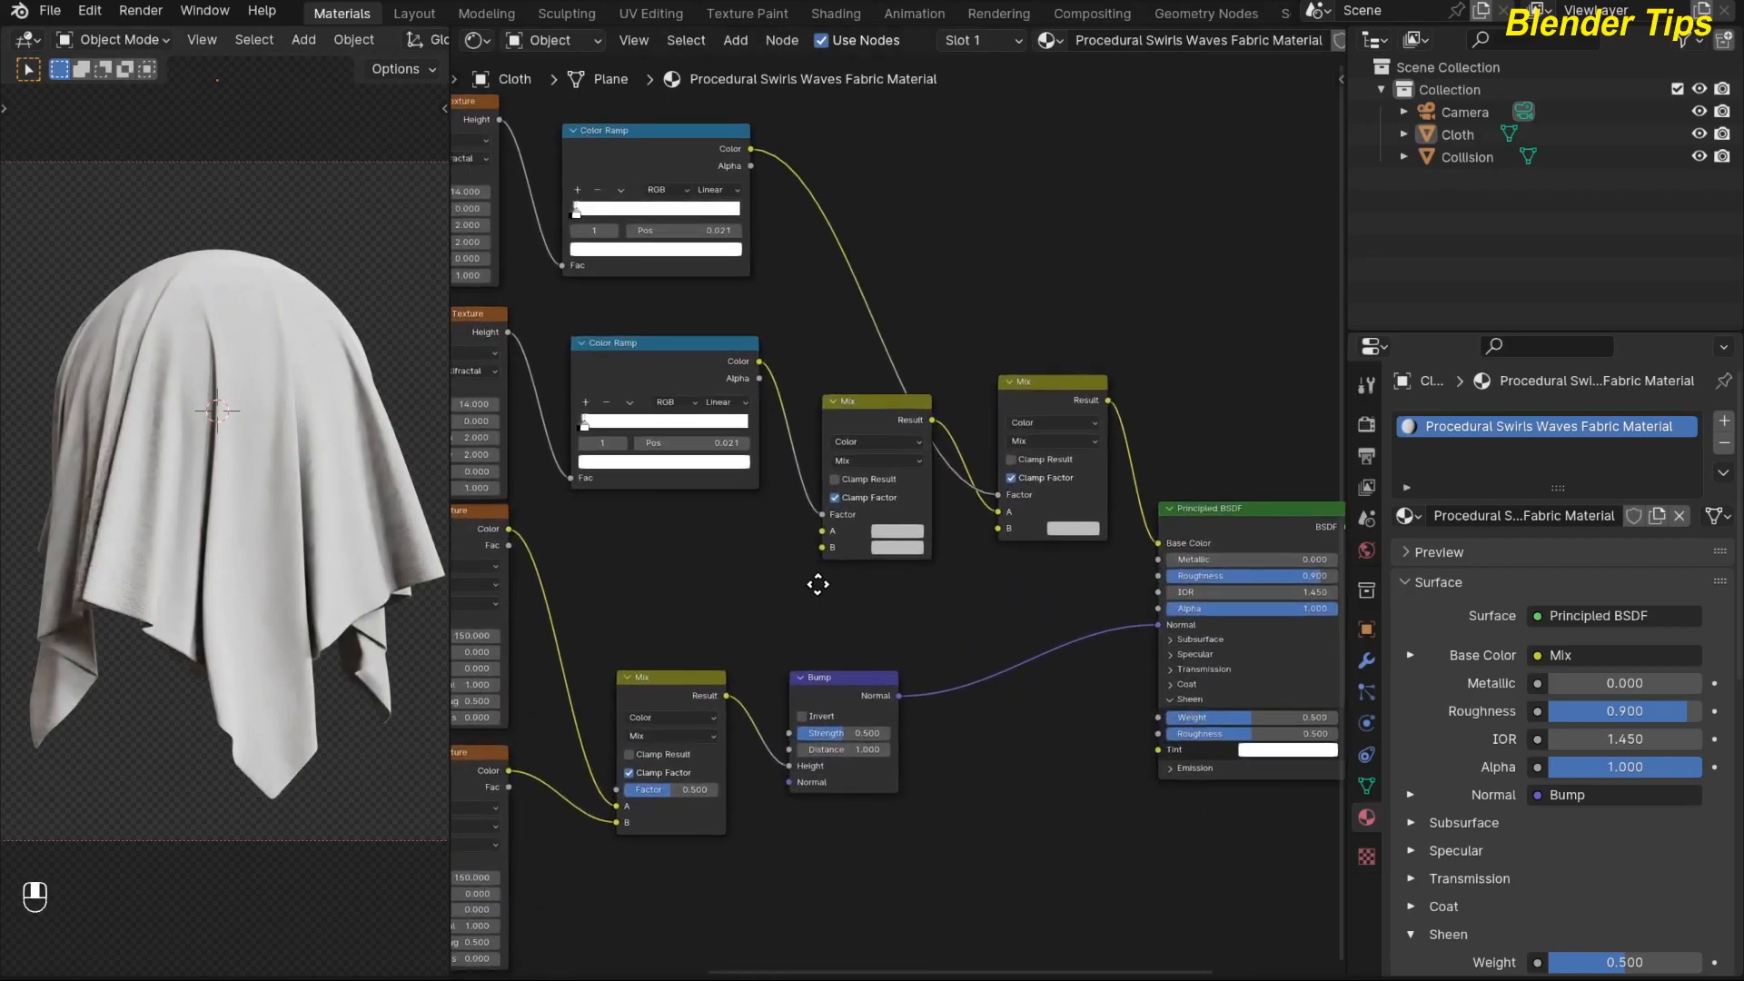
click(887, 530)
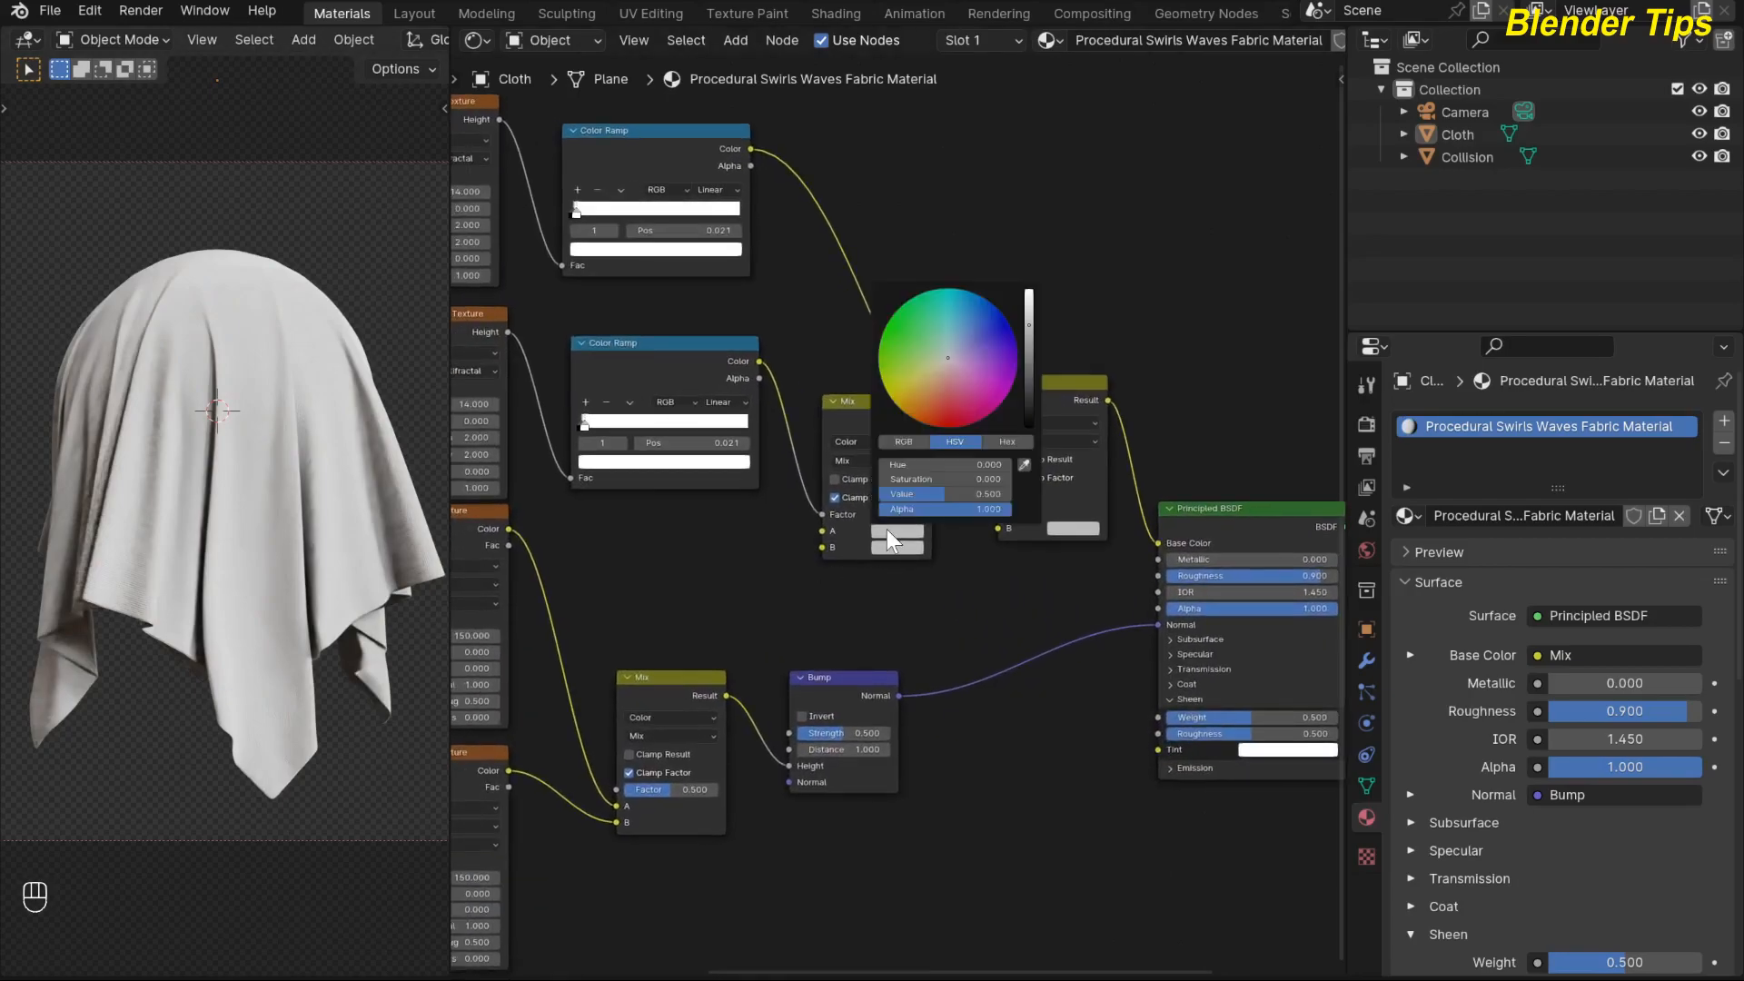
drag(945, 362, 928, 400)
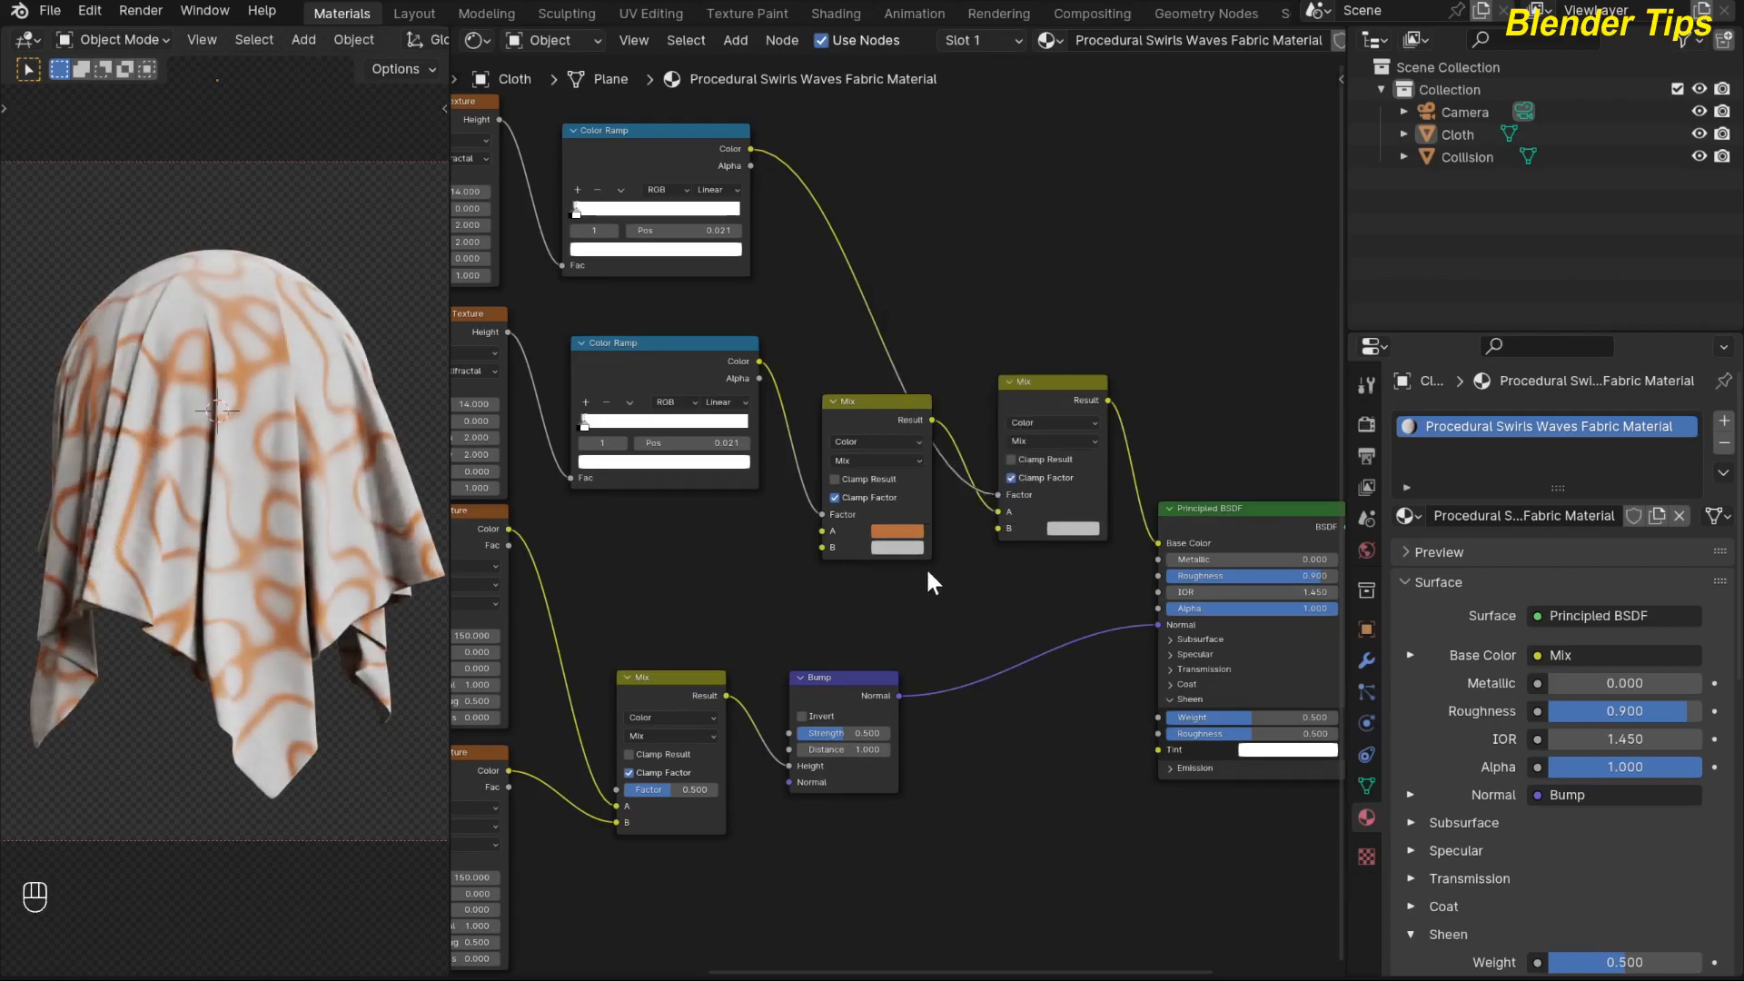
click(910, 545)
drag(947, 373, 1000, 346)
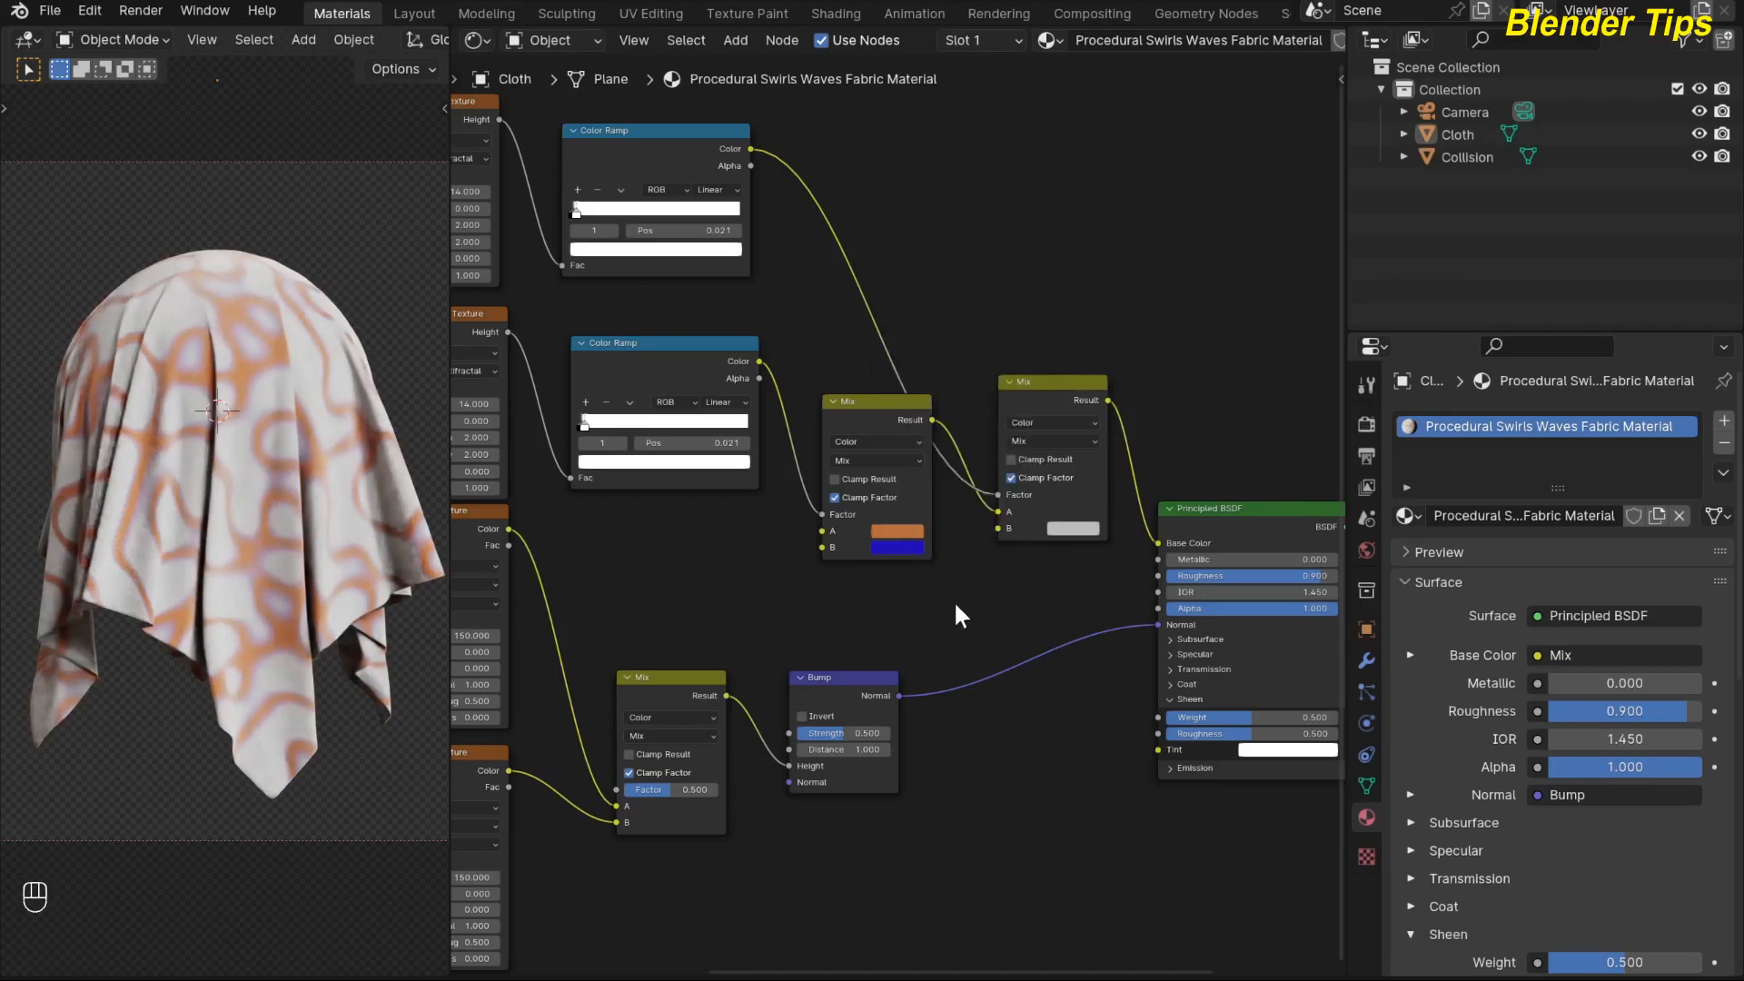
Step: Set the second Mix node's color B to a saturated yellow with Value 0.672
click(1072, 531)
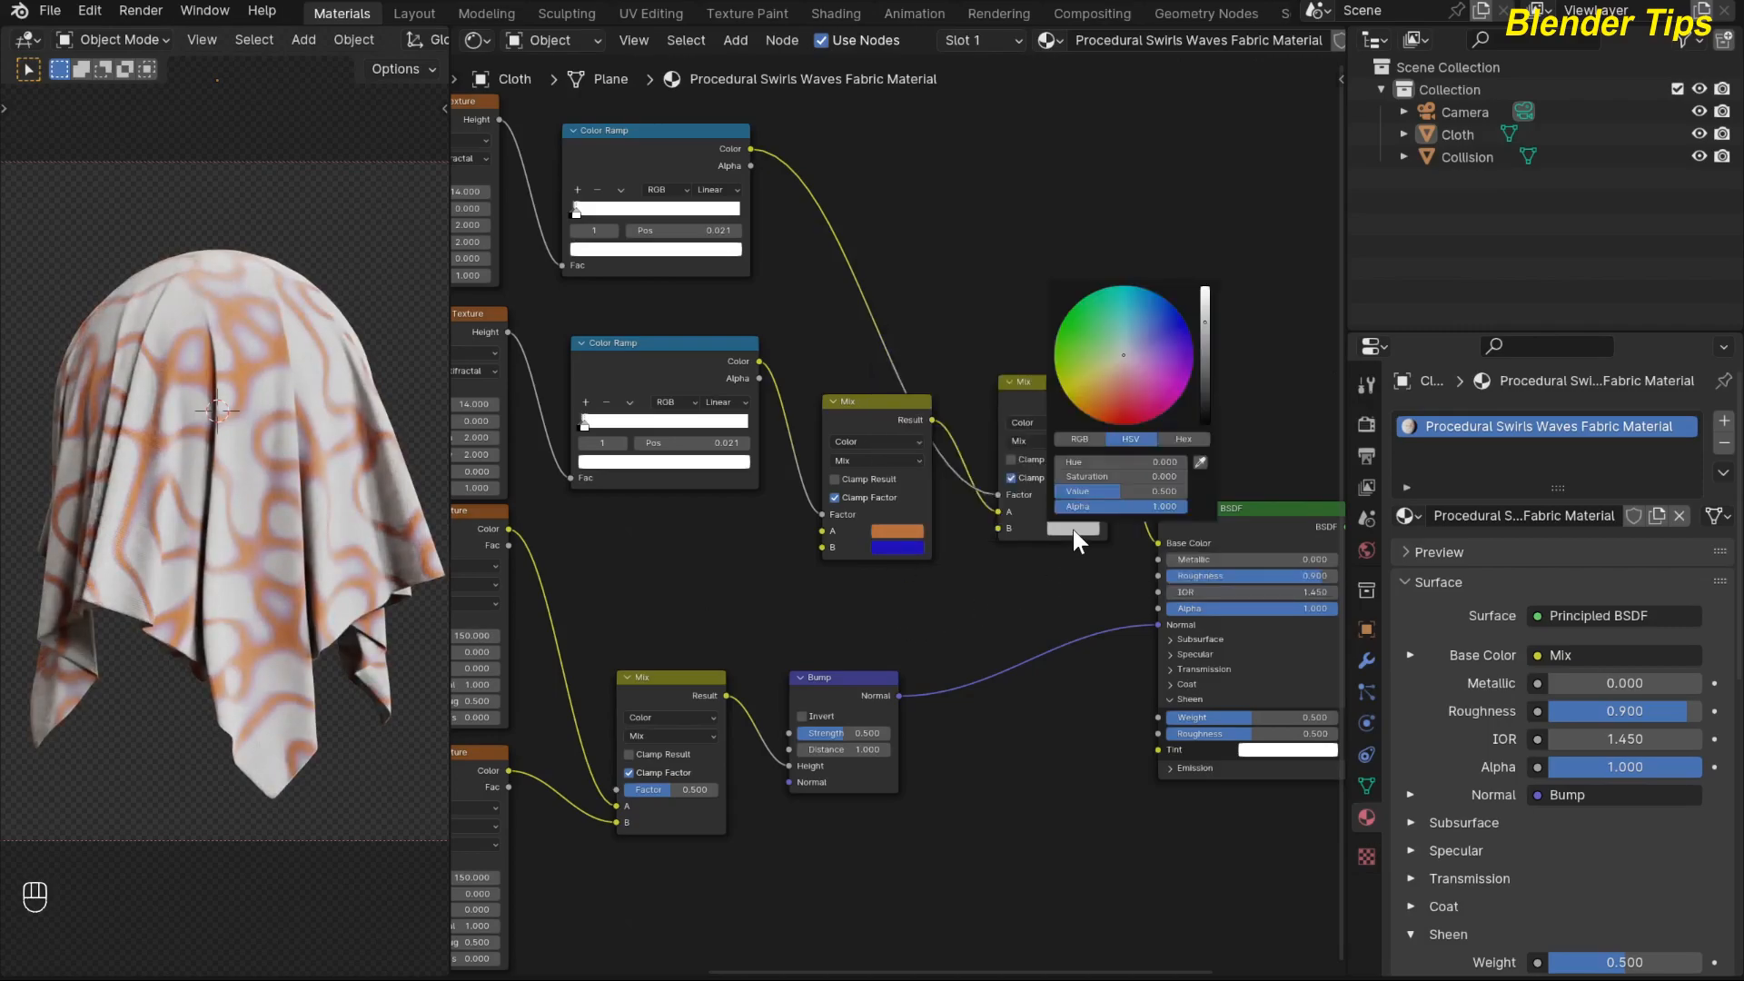
drag(1105, 350, 1077, 387)
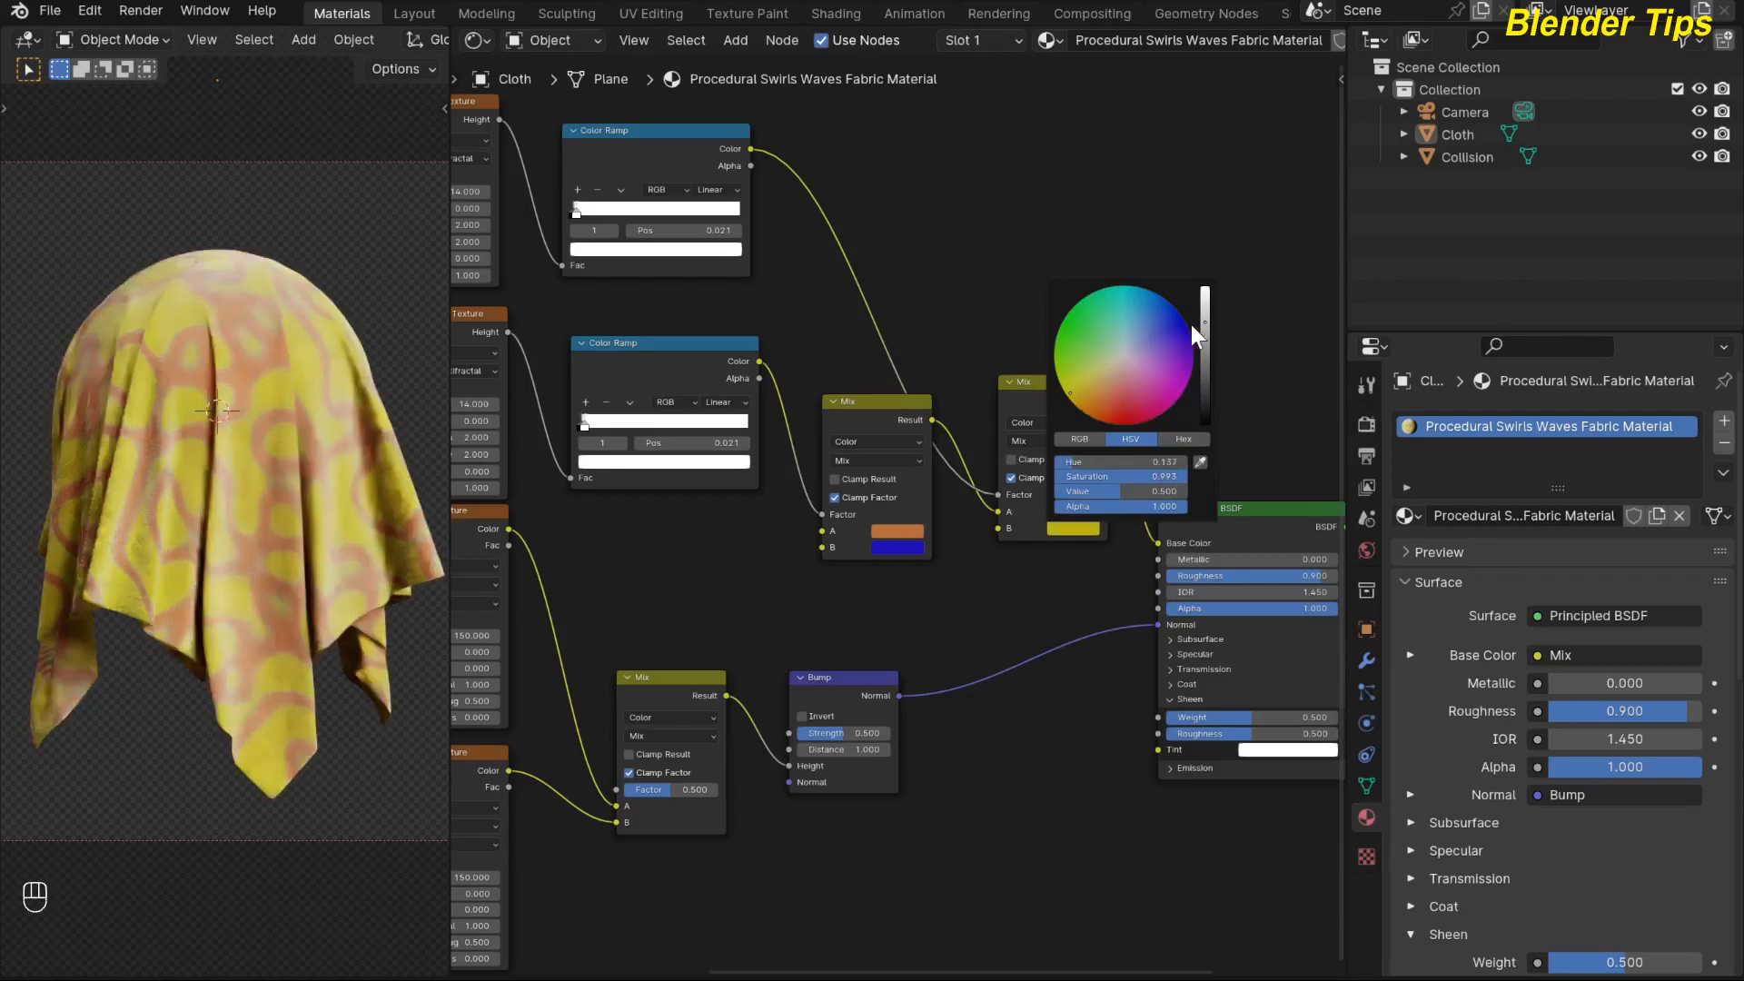
drag(1206, 320, 1205, 328)
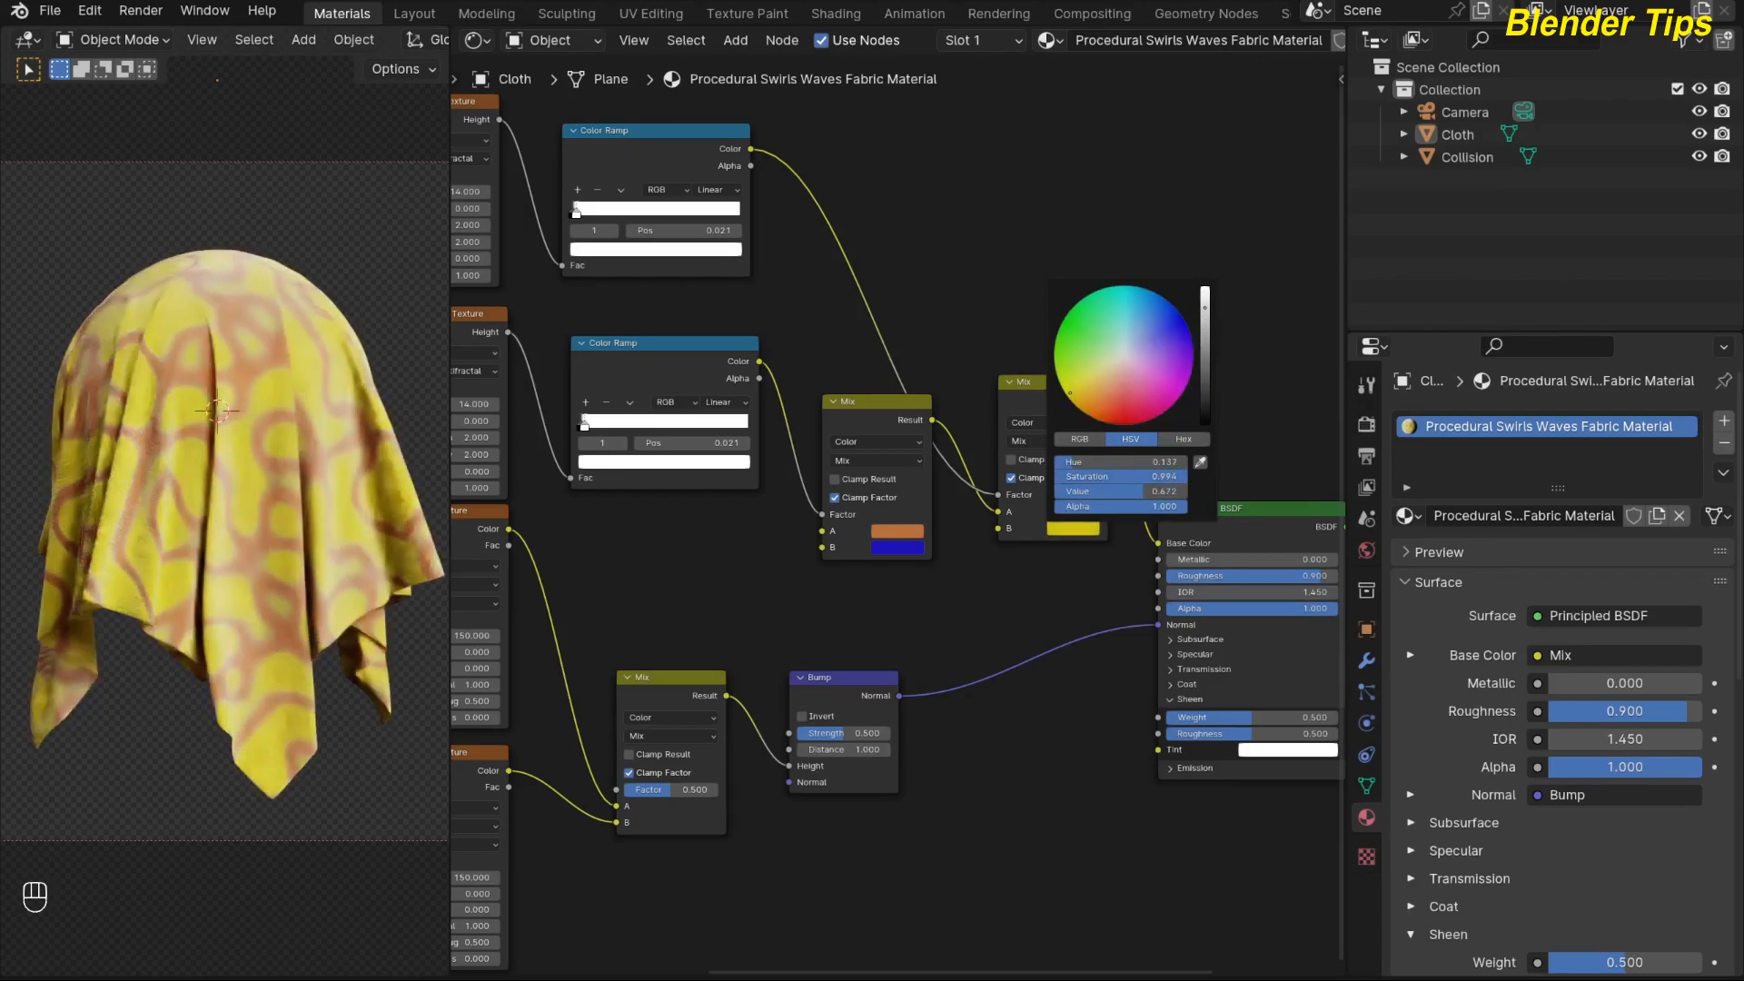
Step: Tint the Principled BSDF's Sheen light yellow with Hue 0.152 and Value 1.000
scroll(654, 581, down, 3)
middle_drag(1015, 732, 908, 689)
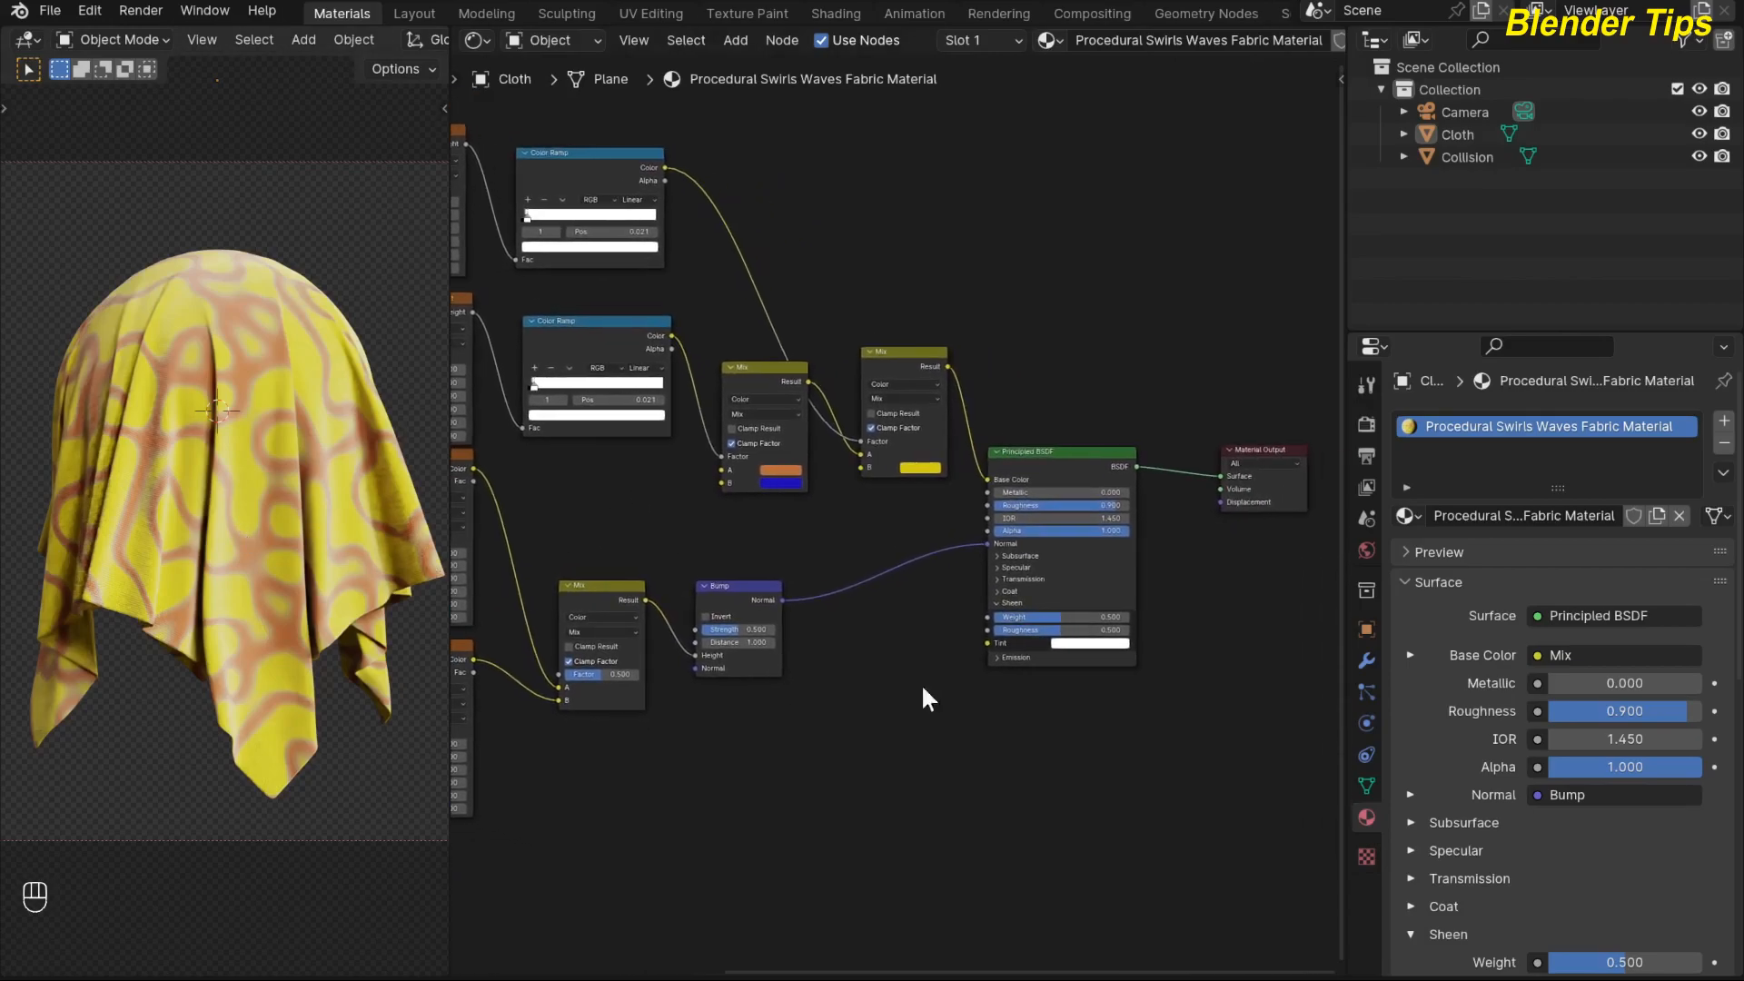
scroll(1082, 666, up, 2)
click(1151, 689)
drag(1183, 508, 1145, 530)
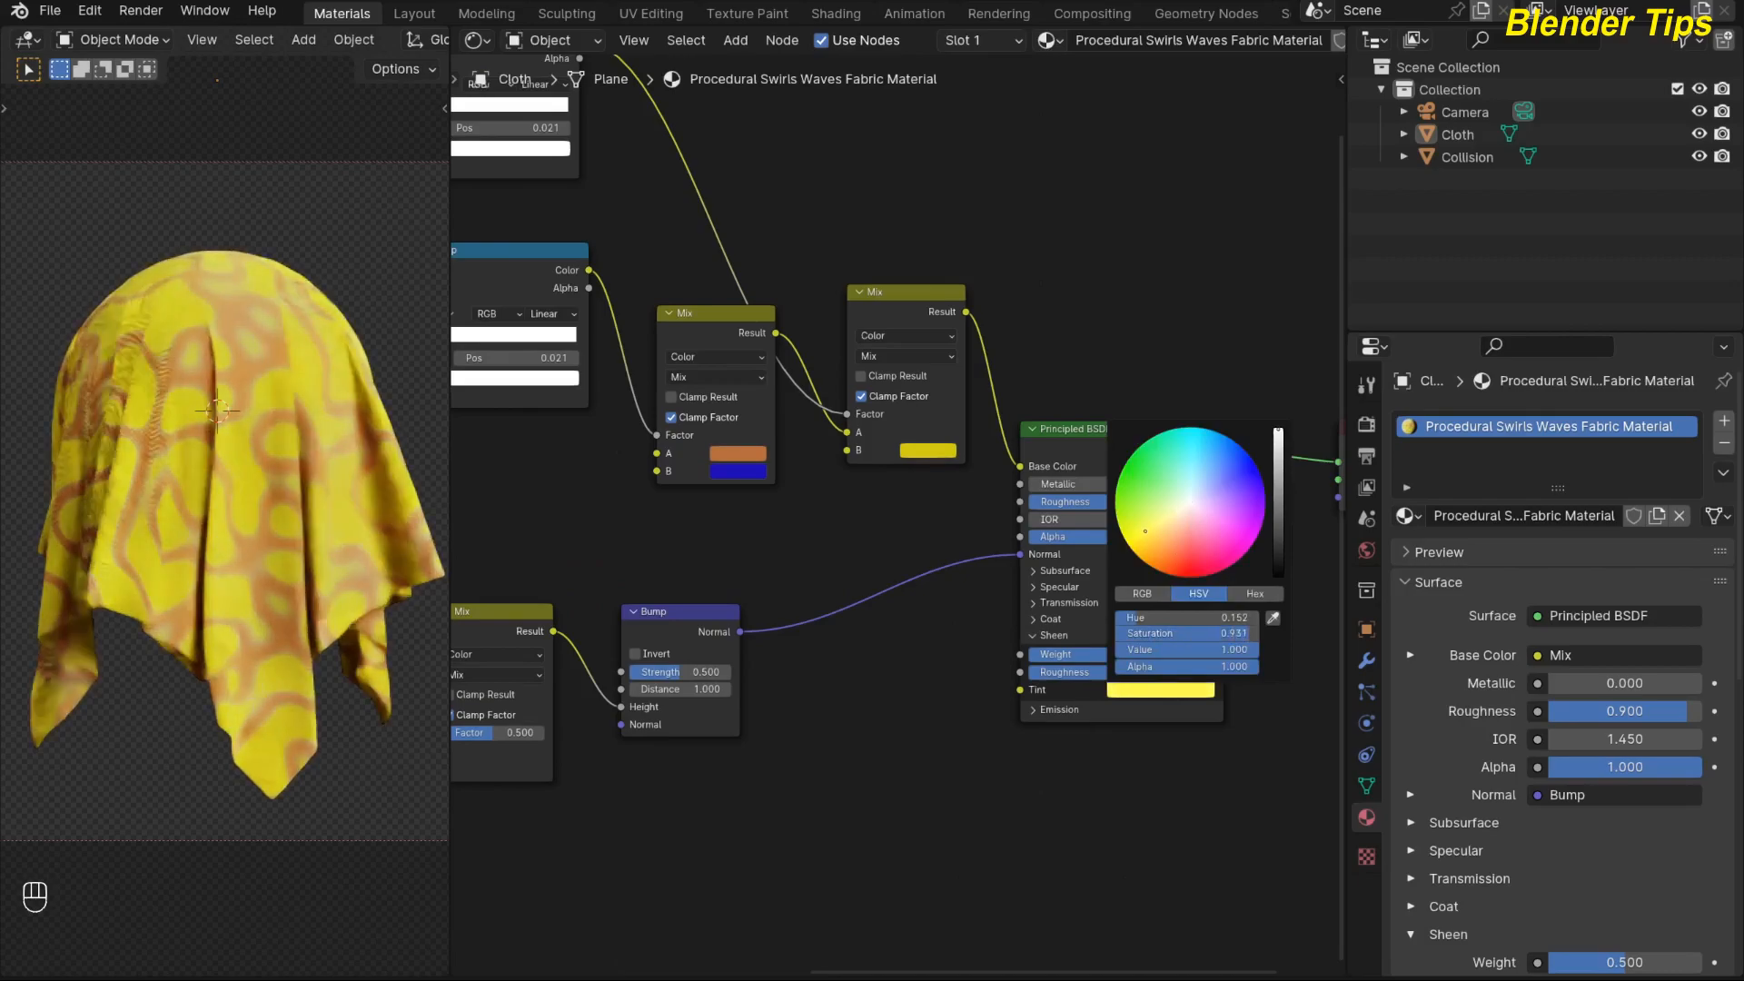
Step: Examine the full node tree and the swirl colors on the draped cloth up close
scroll(884, 708, down, 1)
scroll(884, 707, down, 1)
middle_drag(824, 642, 866, 673)
scroll(662, 545, down, 1)
middle_drag(635, 520, 686, 556)
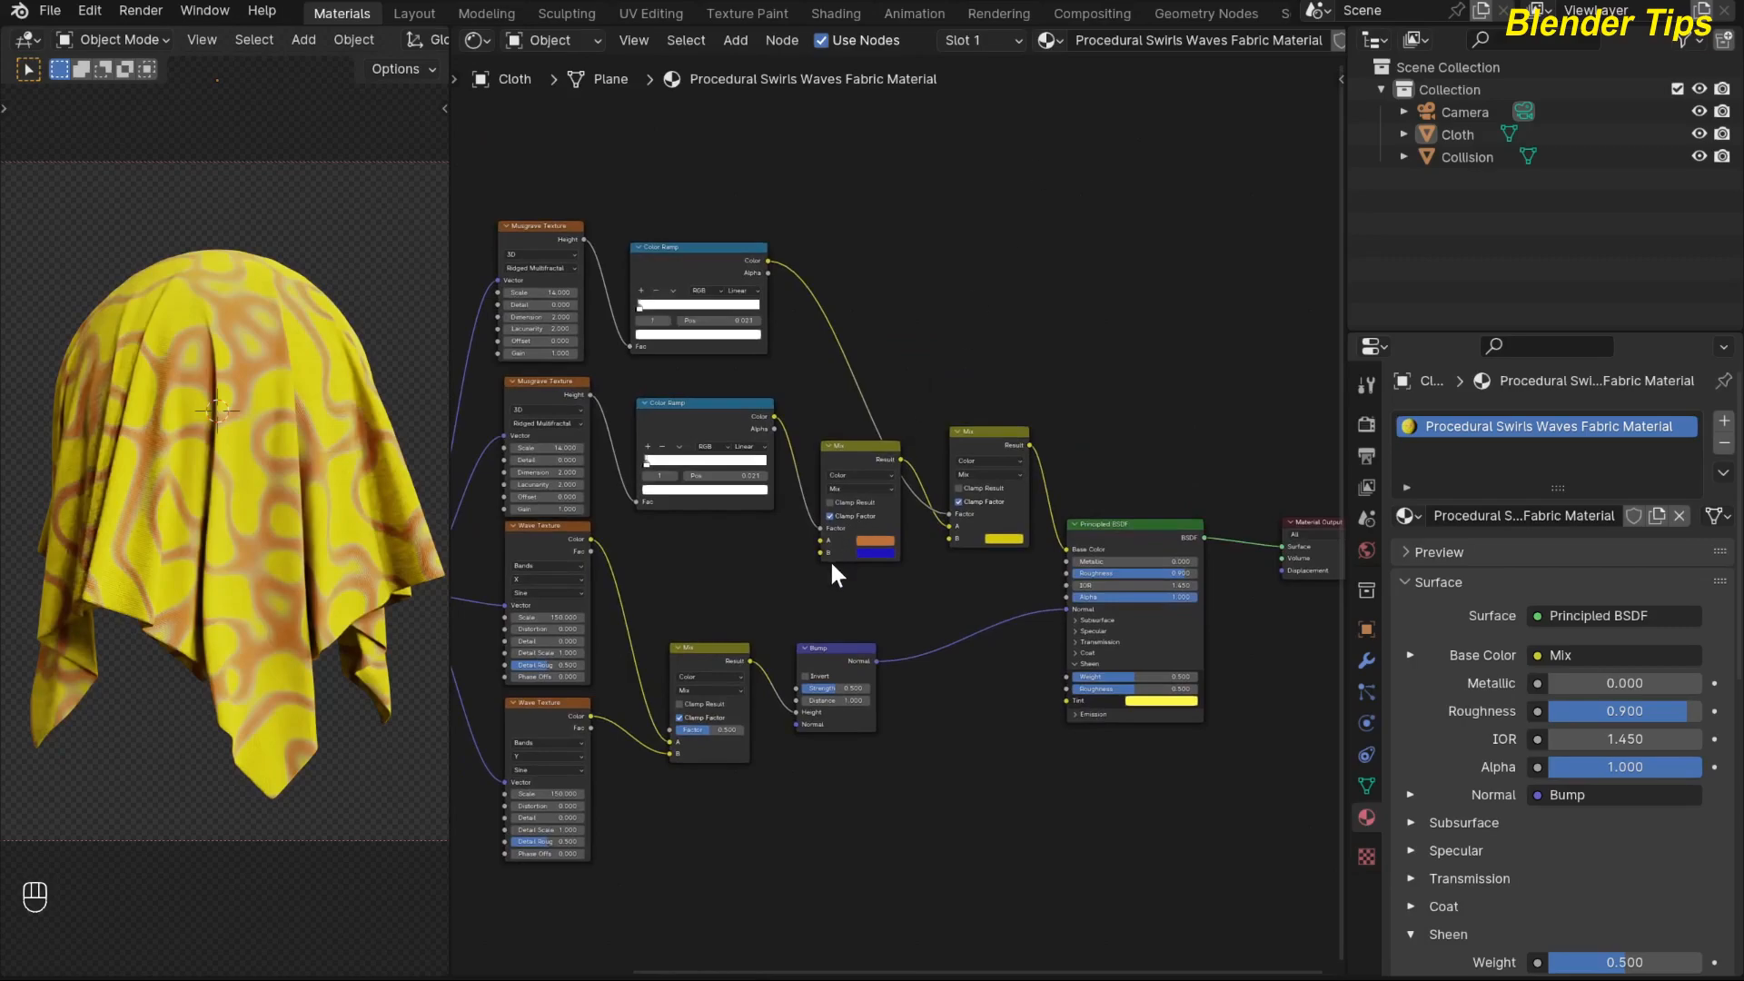
middle_drag(743, 582, 743, 591)
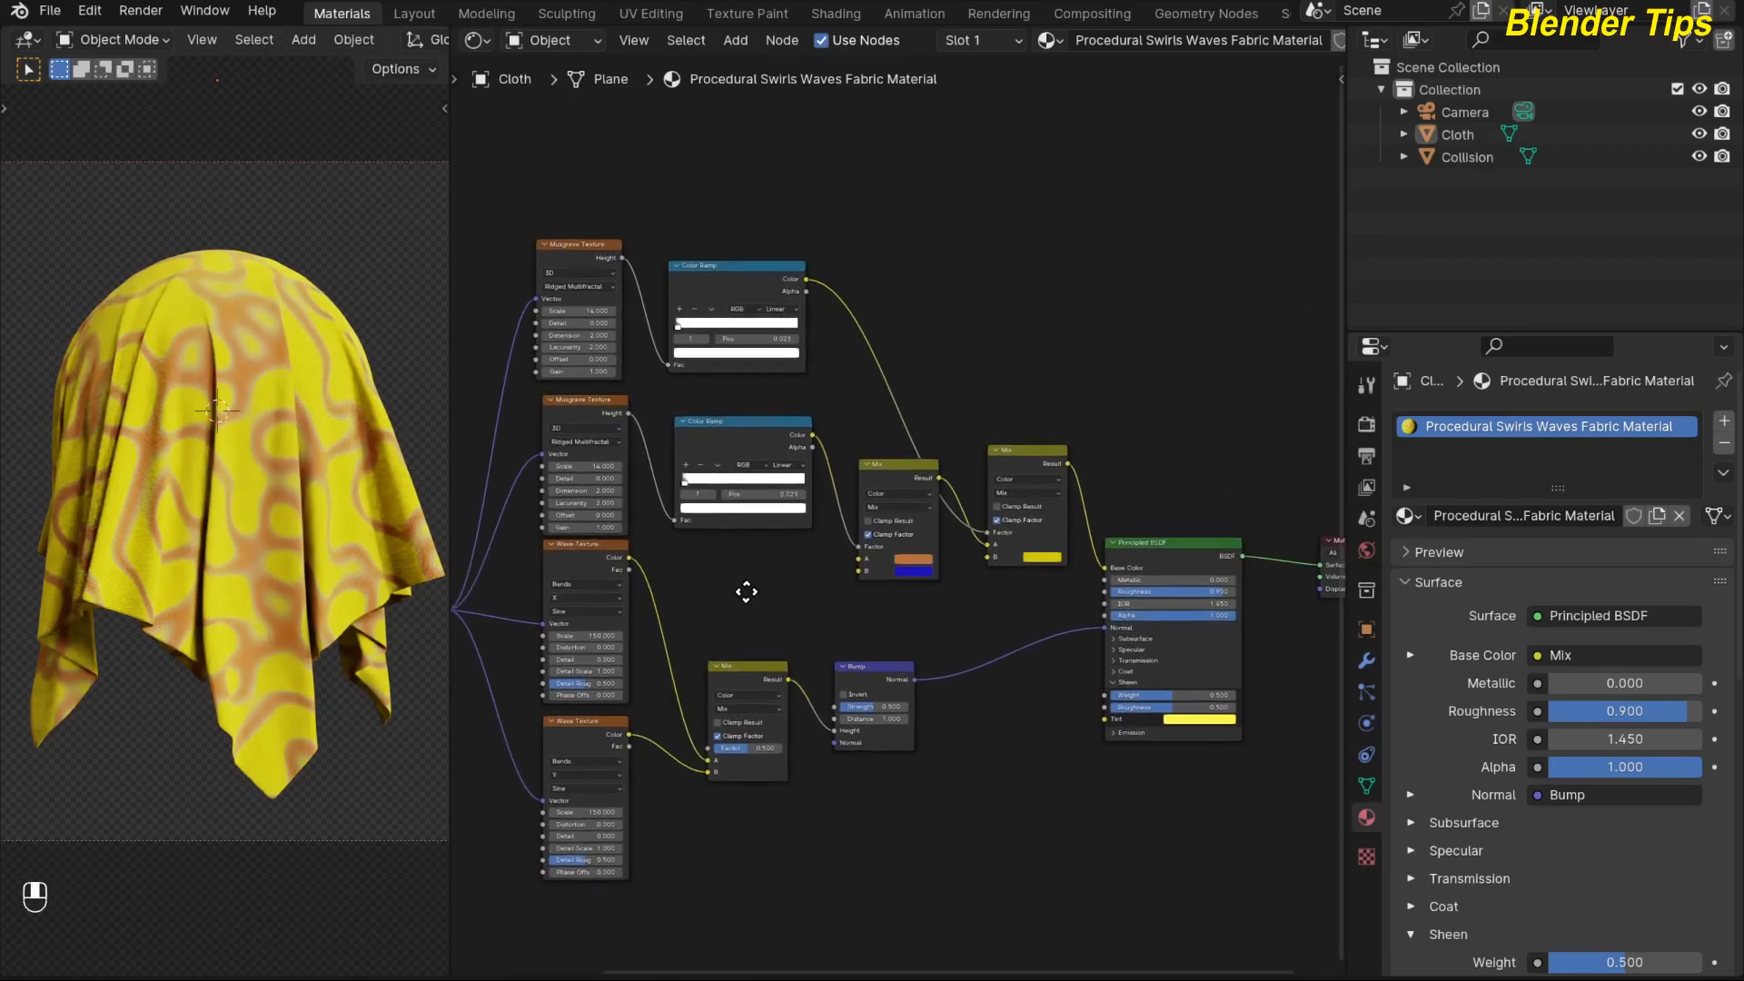
scroll(234, 469, up, 3)
scroll(759, 563, down, 2)
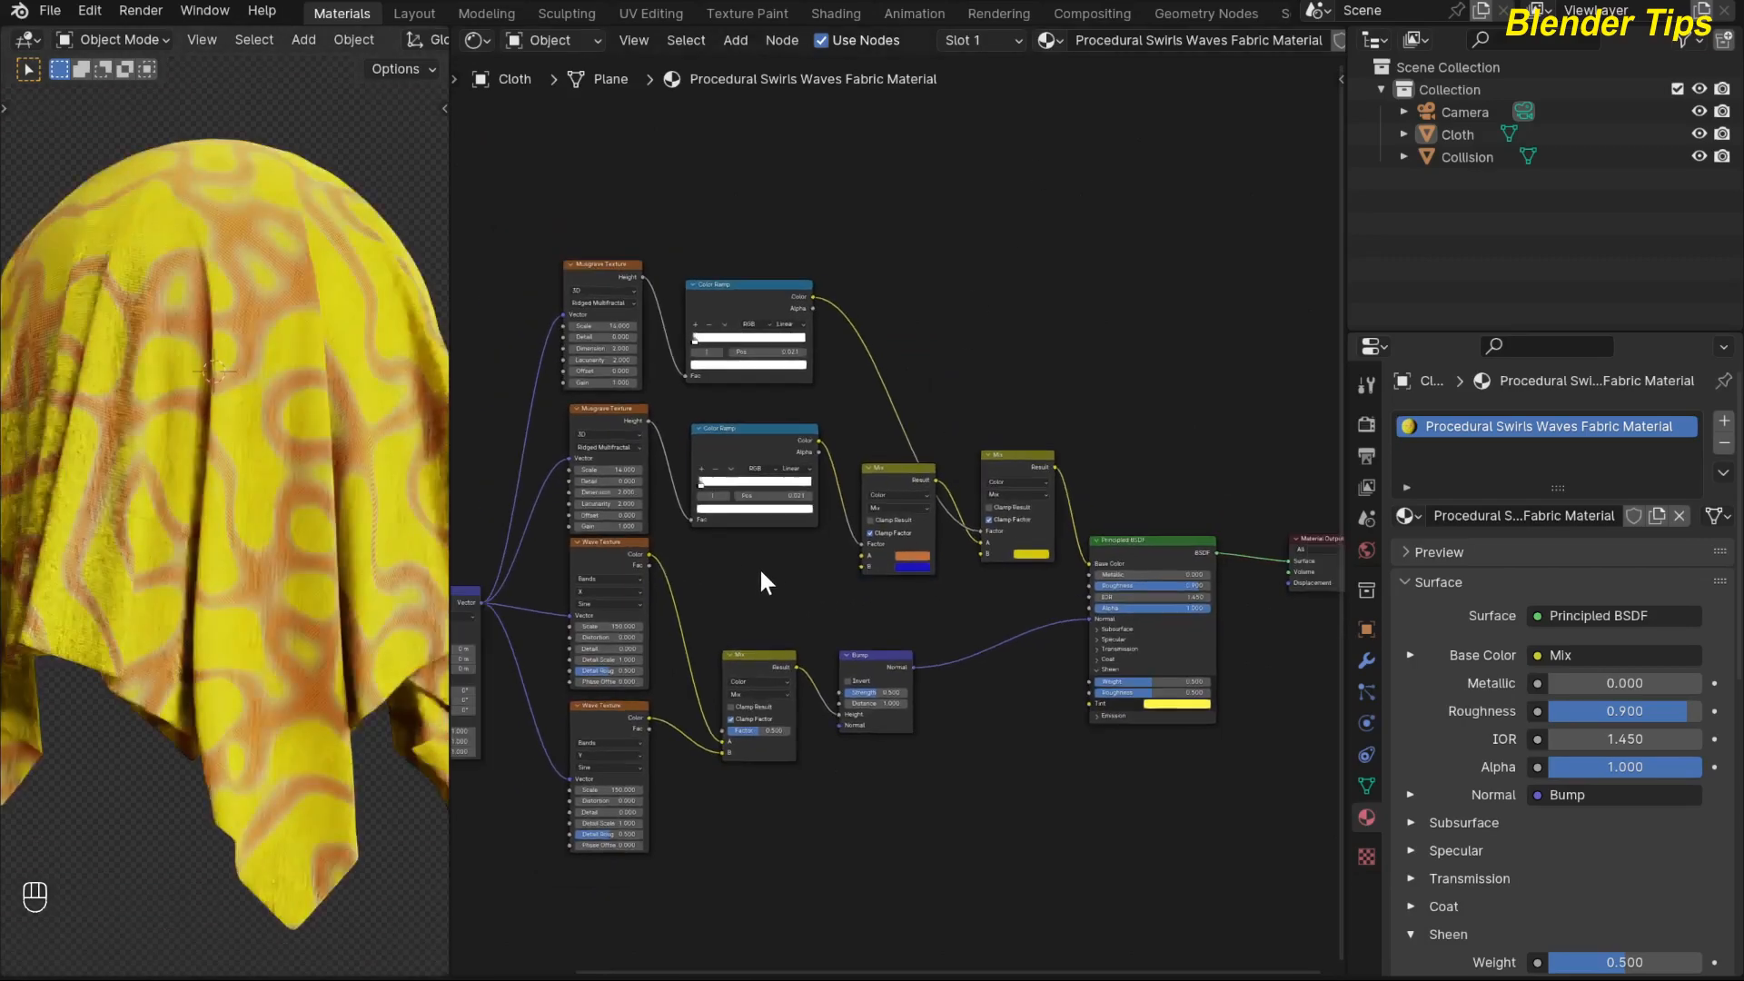
Step: Set the upper Musgrave Texture's Scale to 20
middle_drag(747, 474, 771, 516)
scroll(691, 295, up, 3)
middle_drag(691, 295, 778, 292)
scroll(515, 357, up, 1)
scroll(515, 360, up, 1)
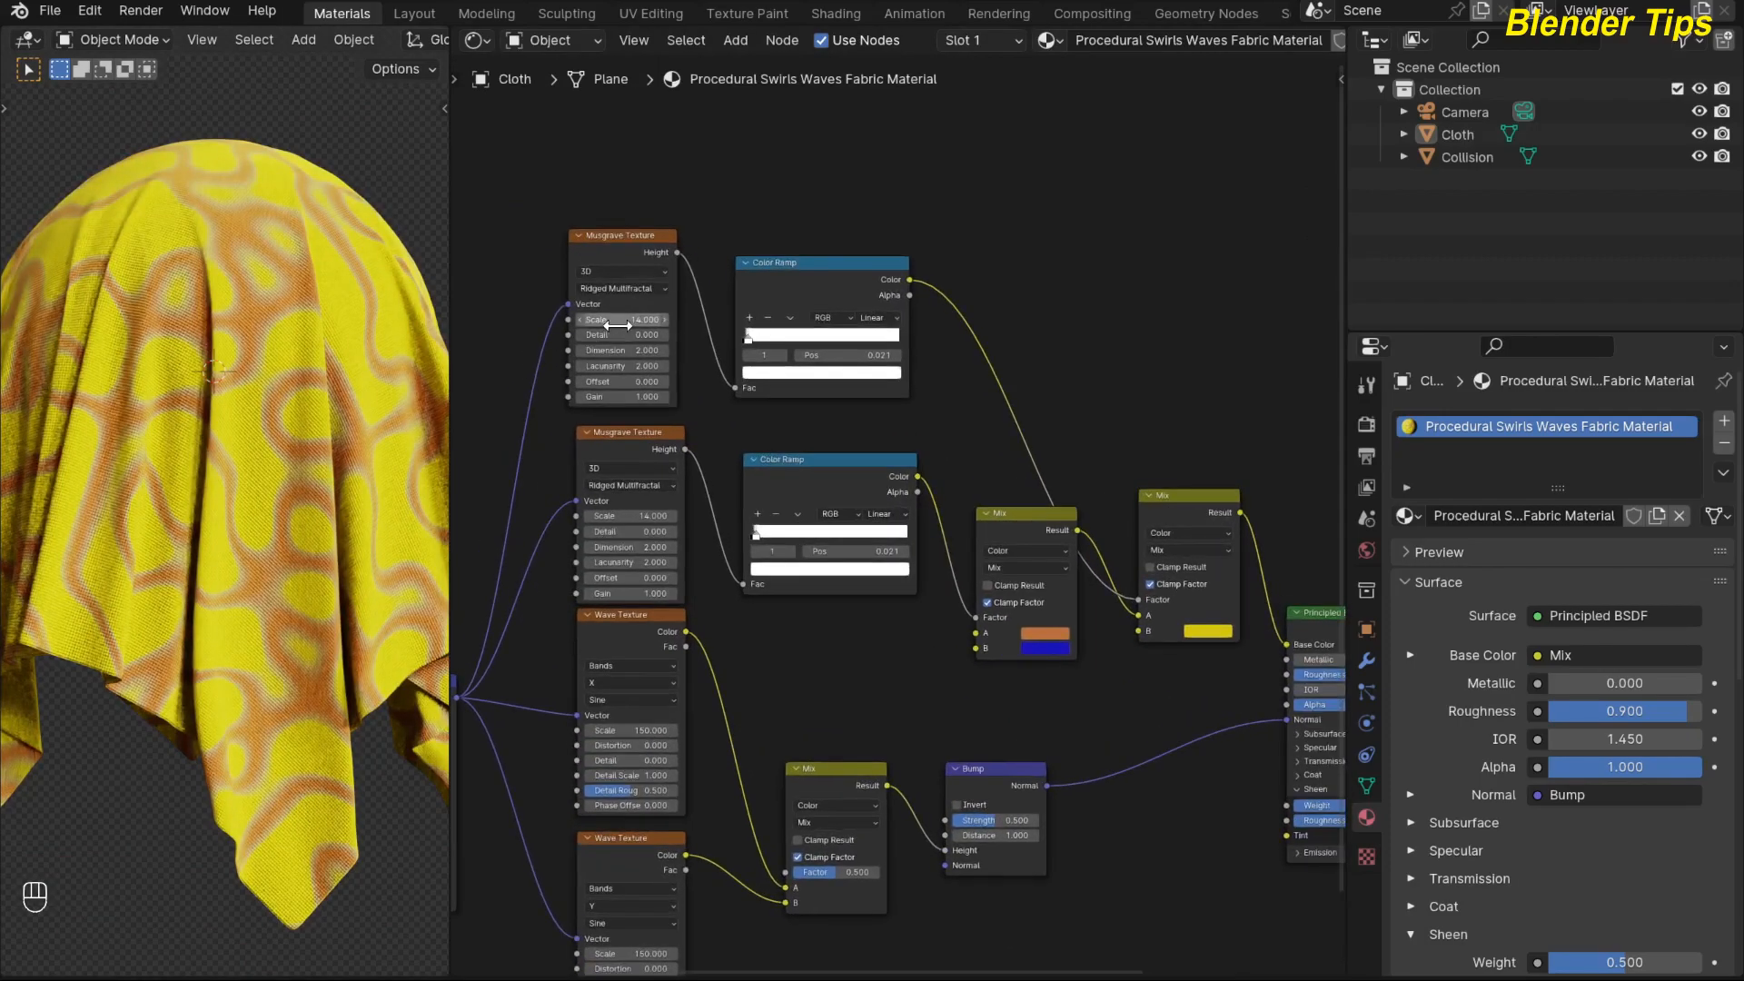
drag(618, 319, 654, 321)
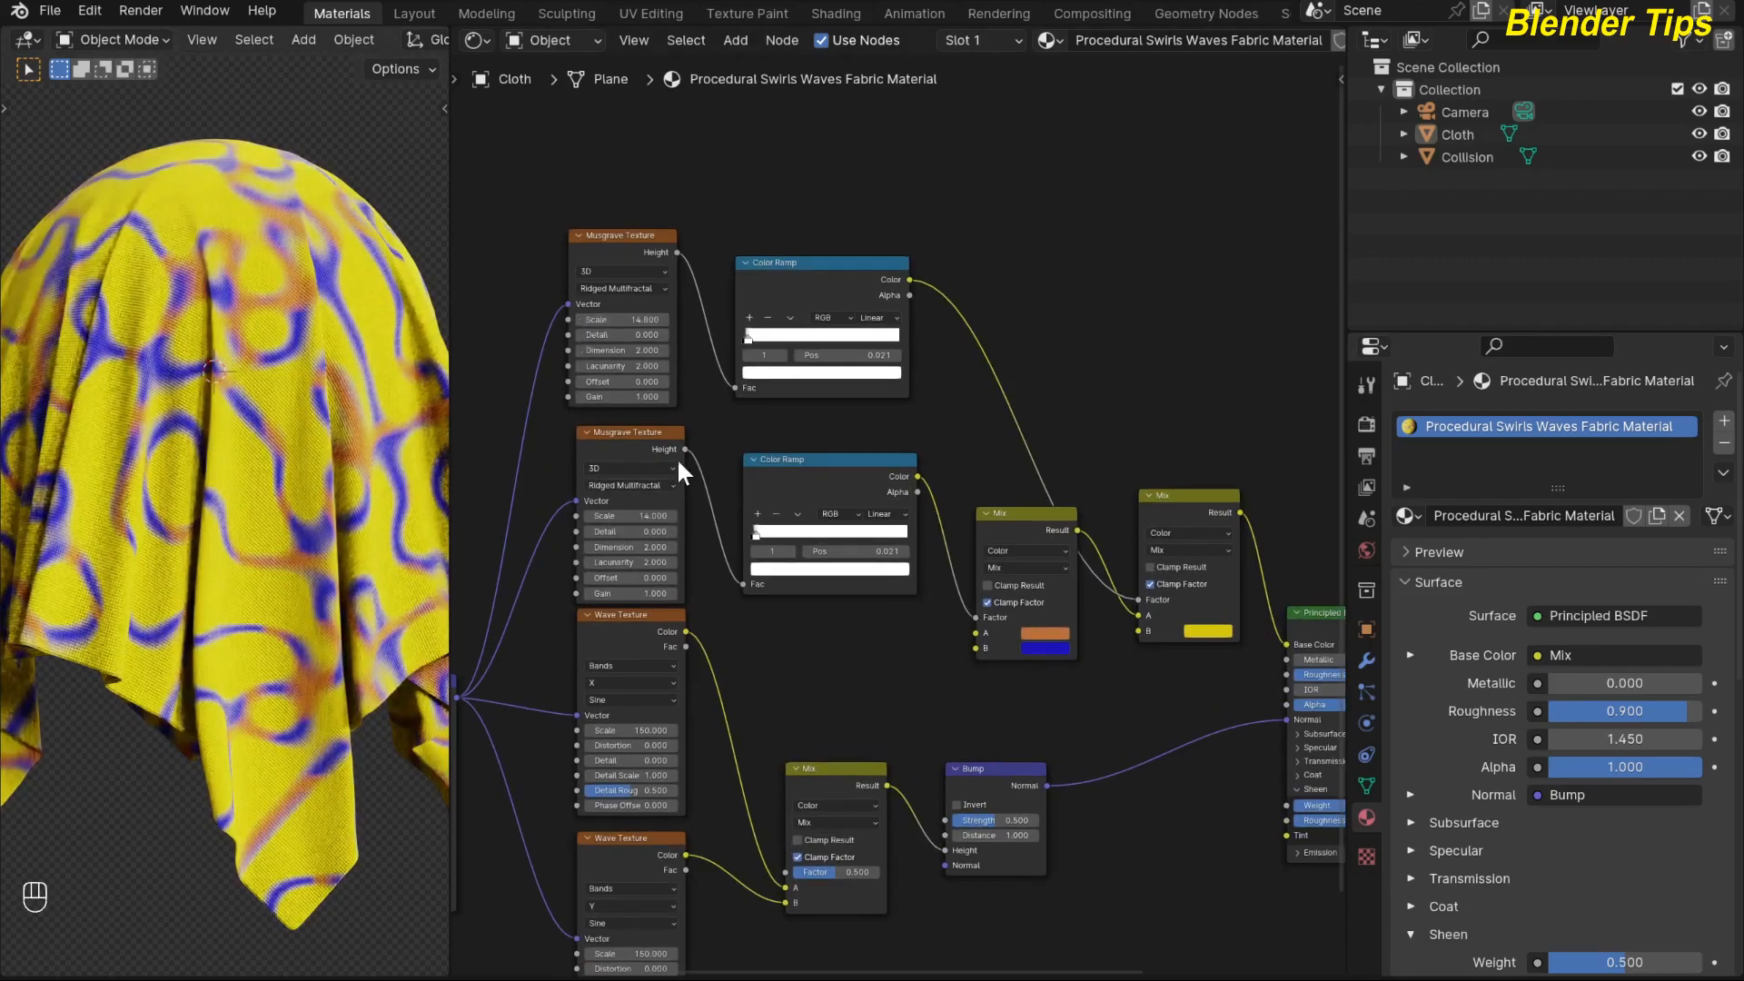
middle_drag(636, 397, 671, 419)
click(672, 342)
text(20)
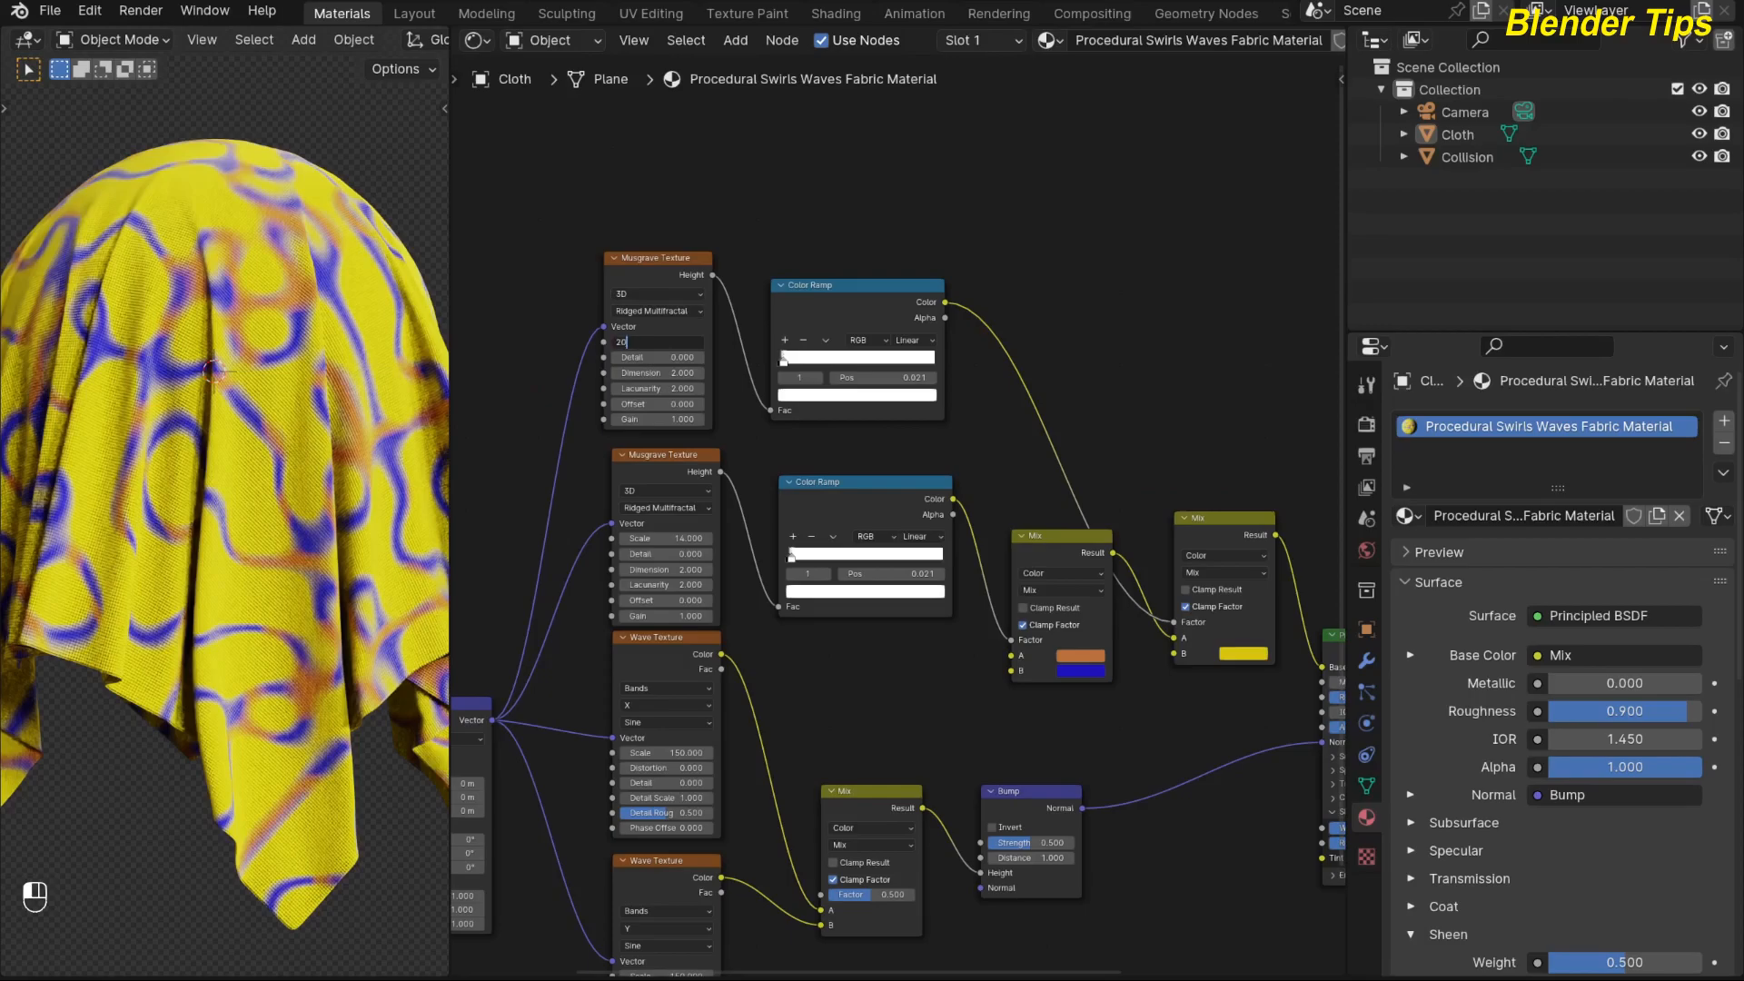
key(Return)
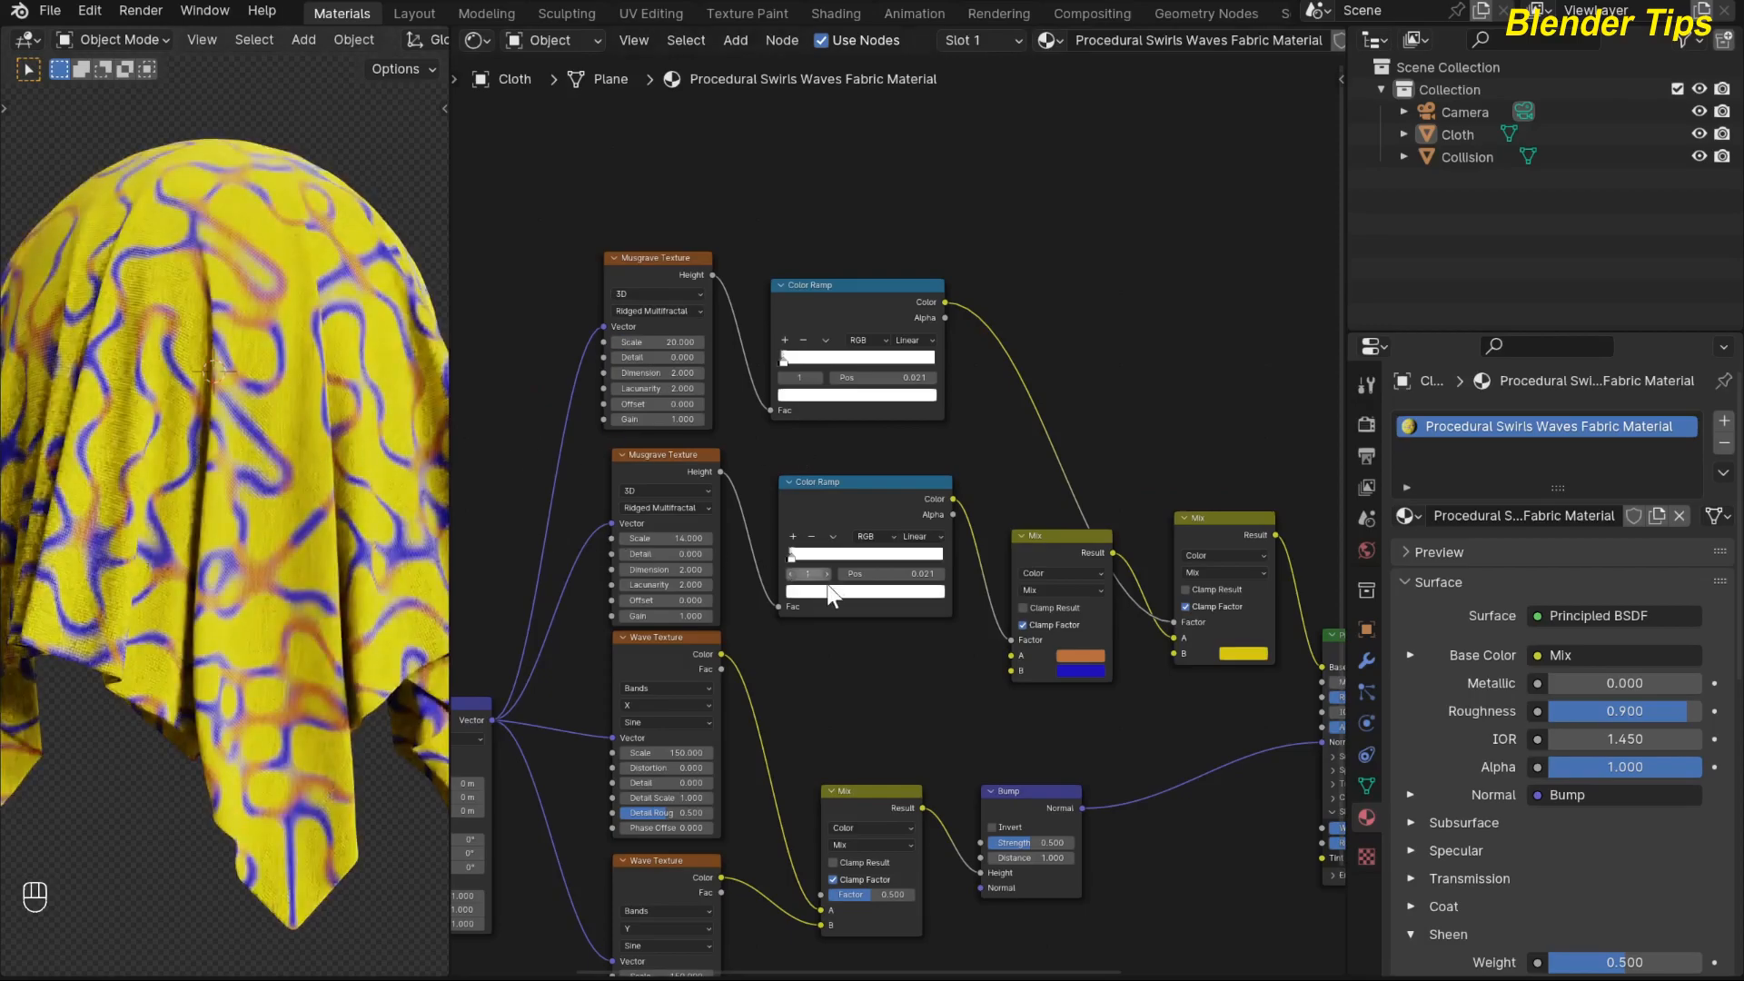
Step: Review the completed node tree and render the image of the draped cloth
scroll(818, 586, down, 2)
middle_drag(838, 591, 835, 548)
scroll(860, 536, down, 1)
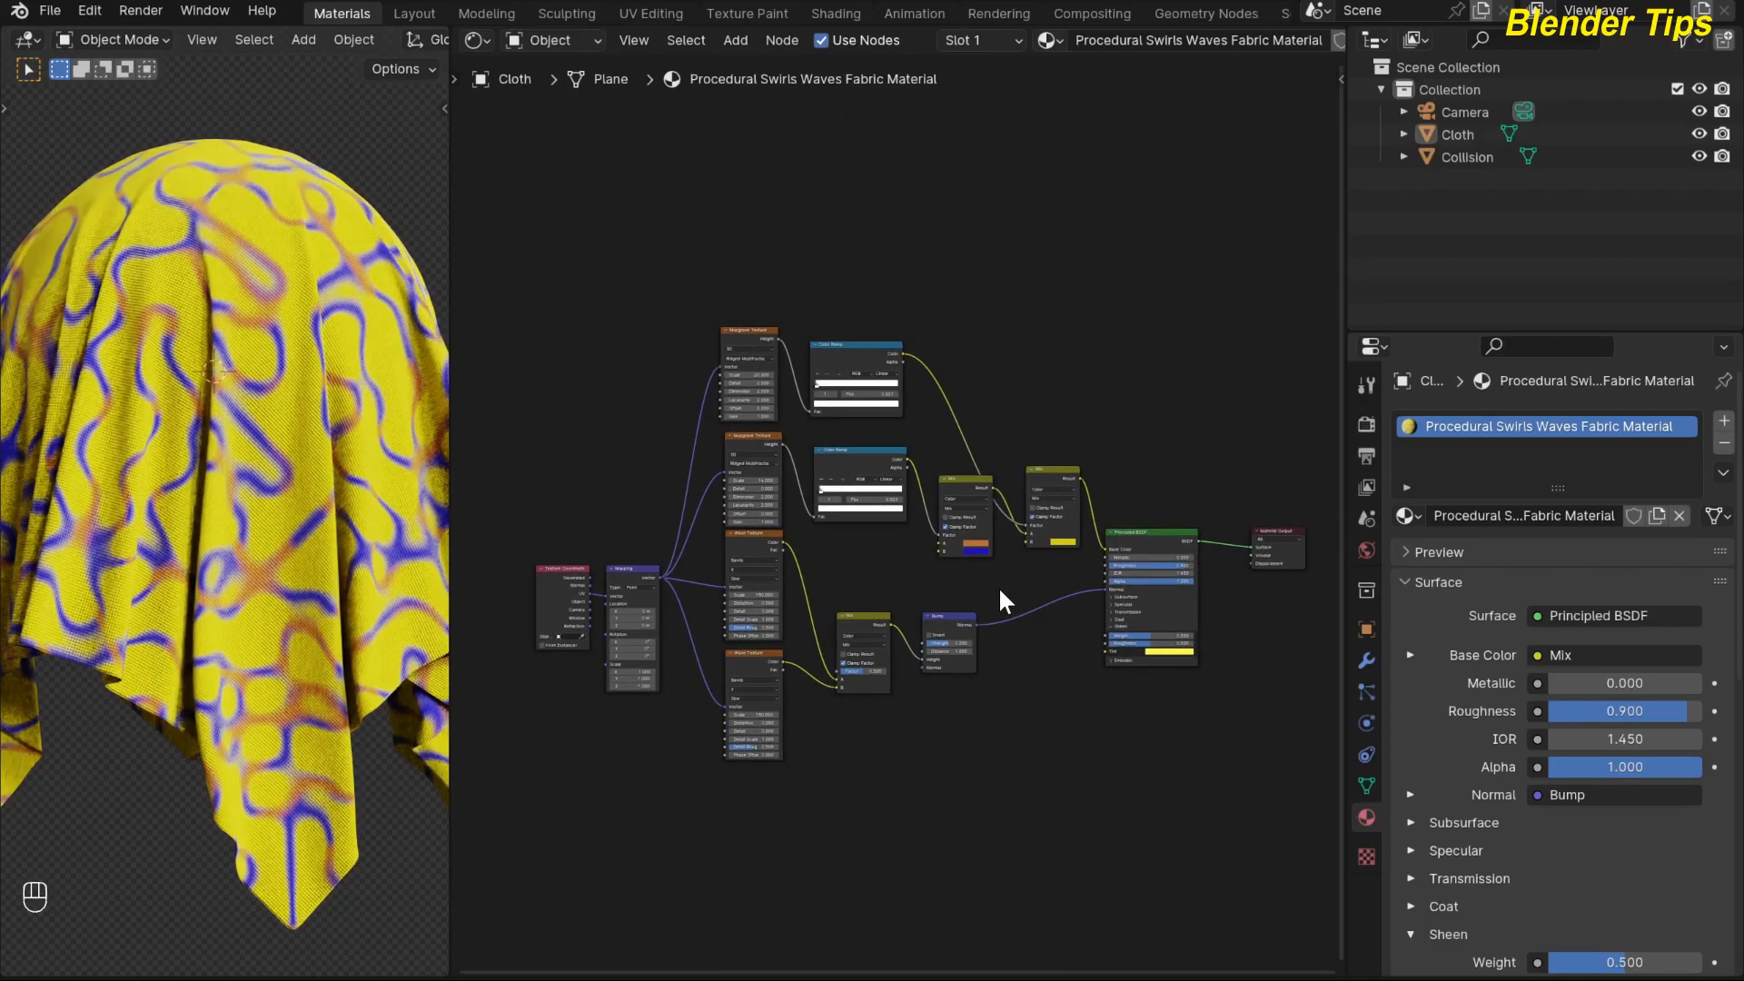
scroll(886, 589, down, 1)
middle_drag(887, 590, 842, 595)
key(F12)
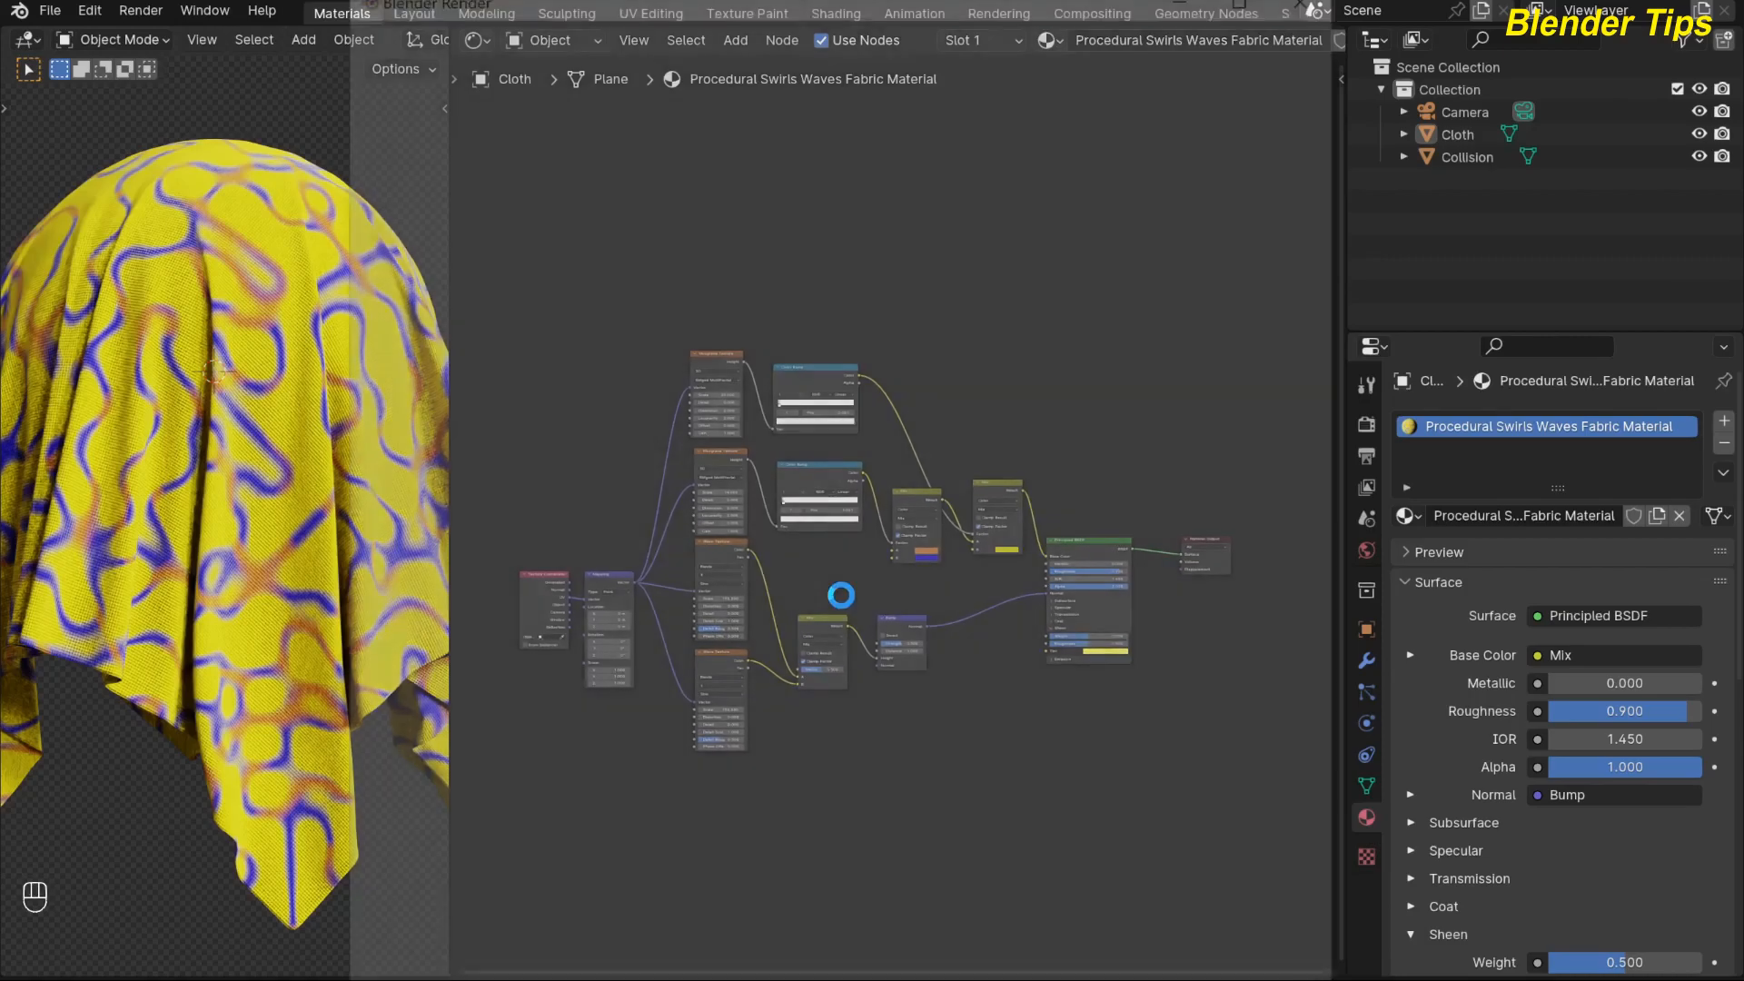